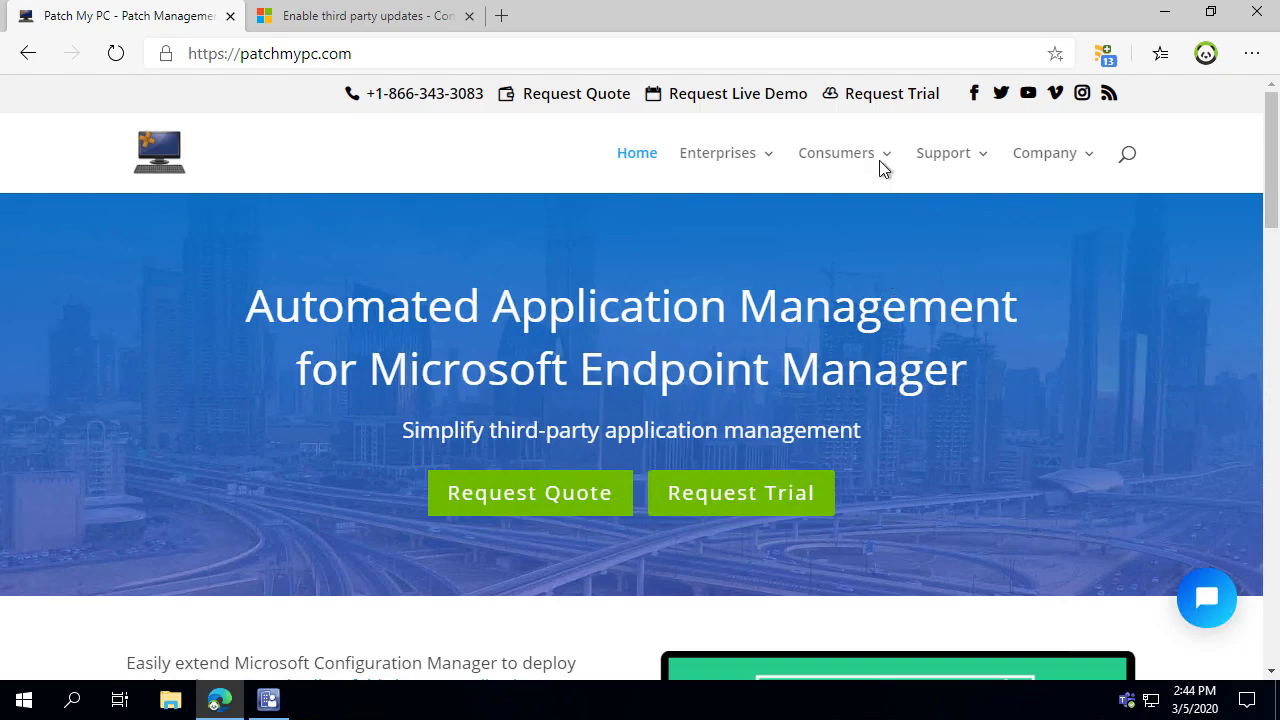
Step: Open the Request Trial page on the Patch My PC website and review the full trial request form
click(871, 99)
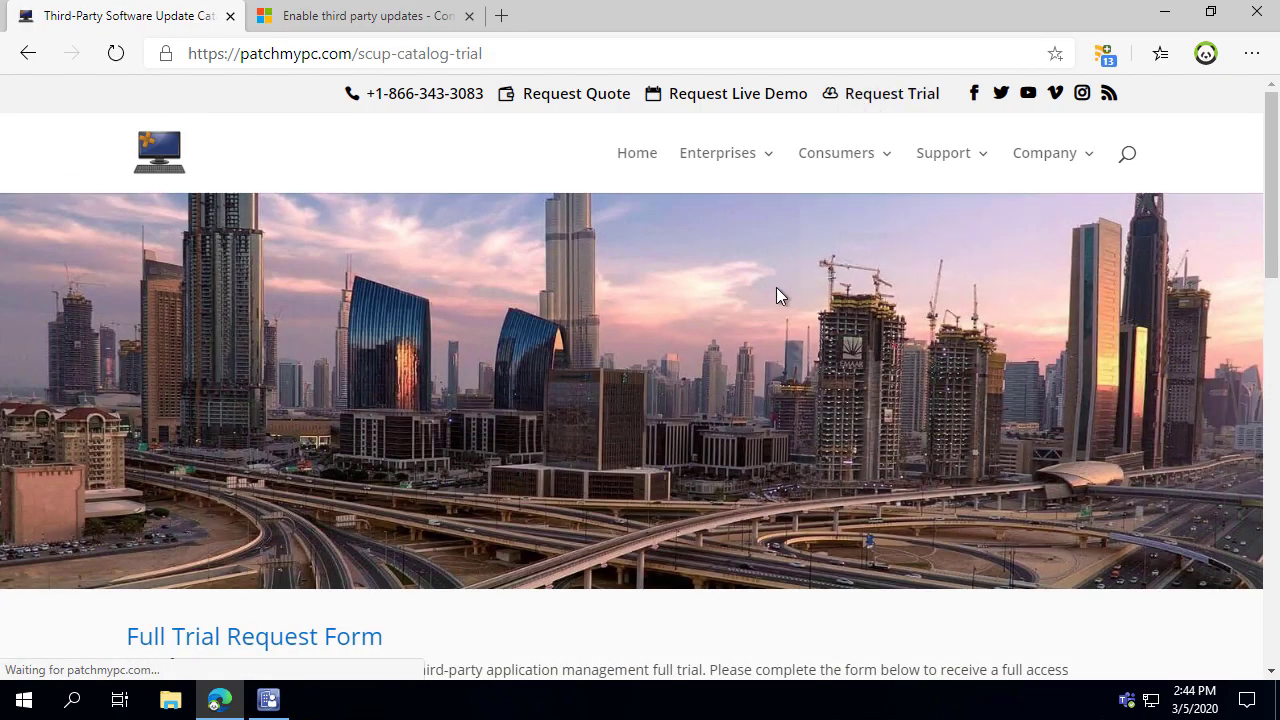
scroll(770, 320, down, 3)
scroll(755, 352, down, 1)
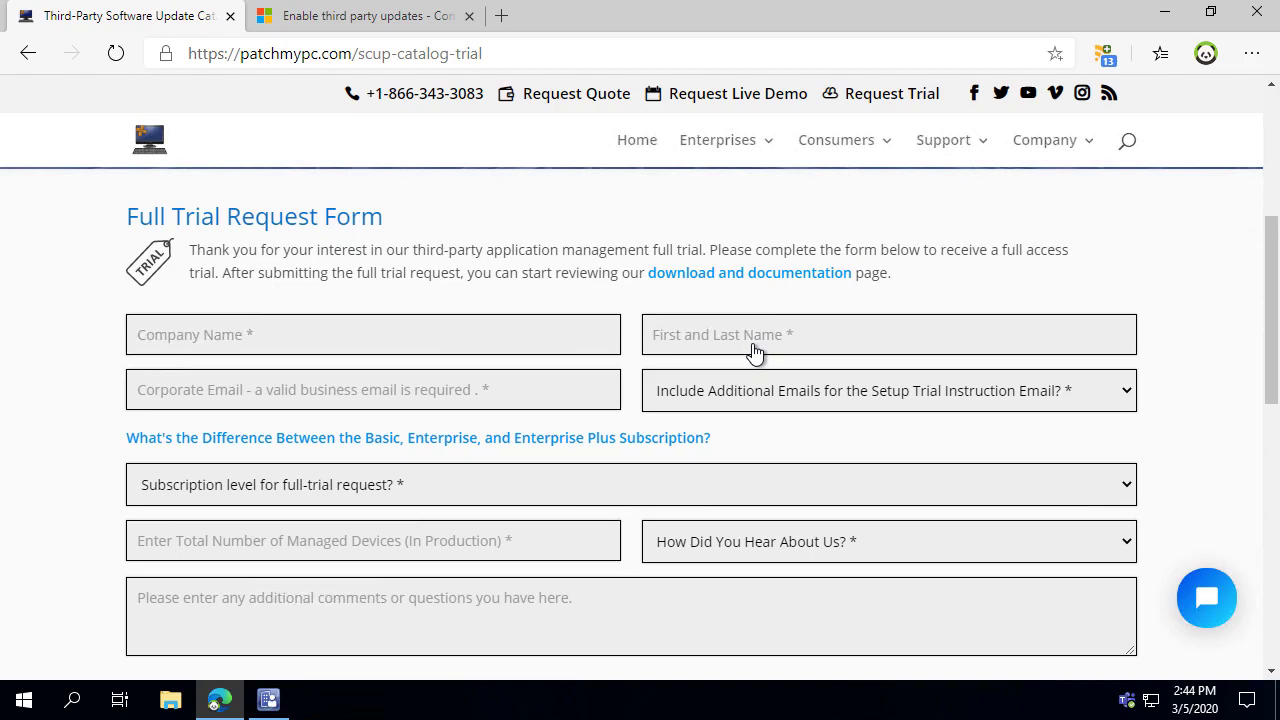
Step: Open the Enterprises Download and Docs page and locate the publishing service MSI download
mouse_move(714, 157)
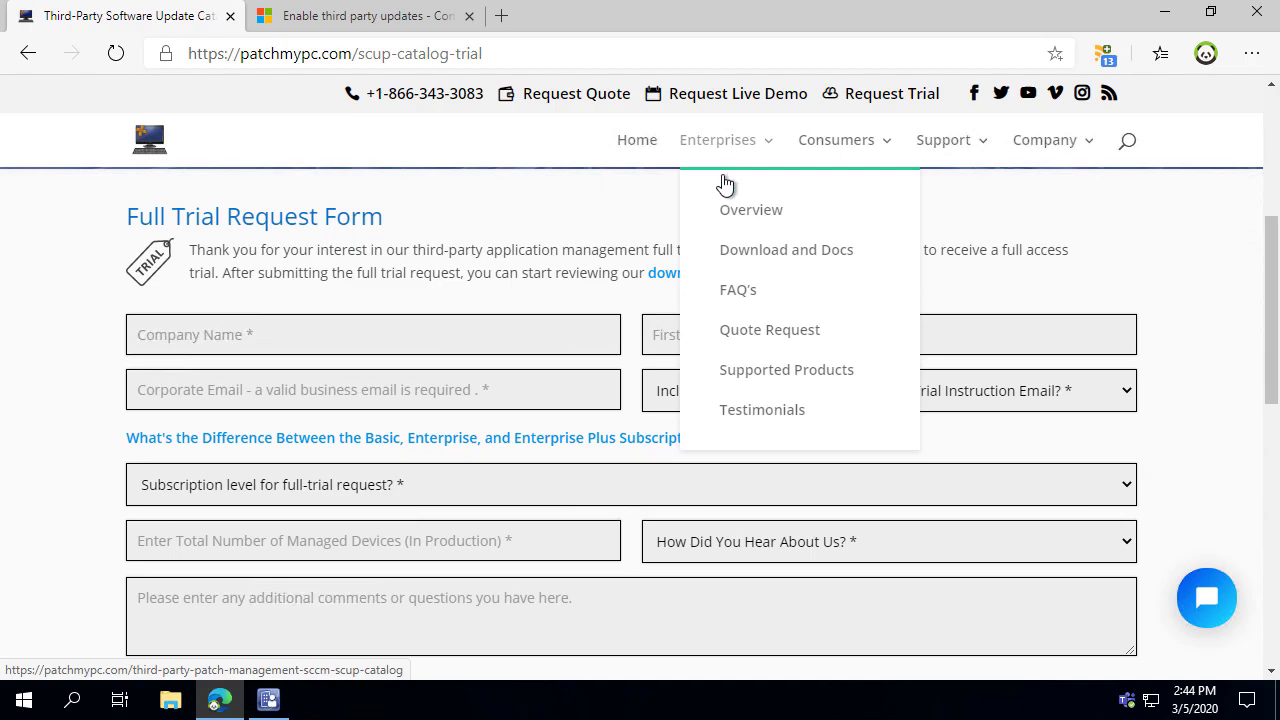
click(745, 261)
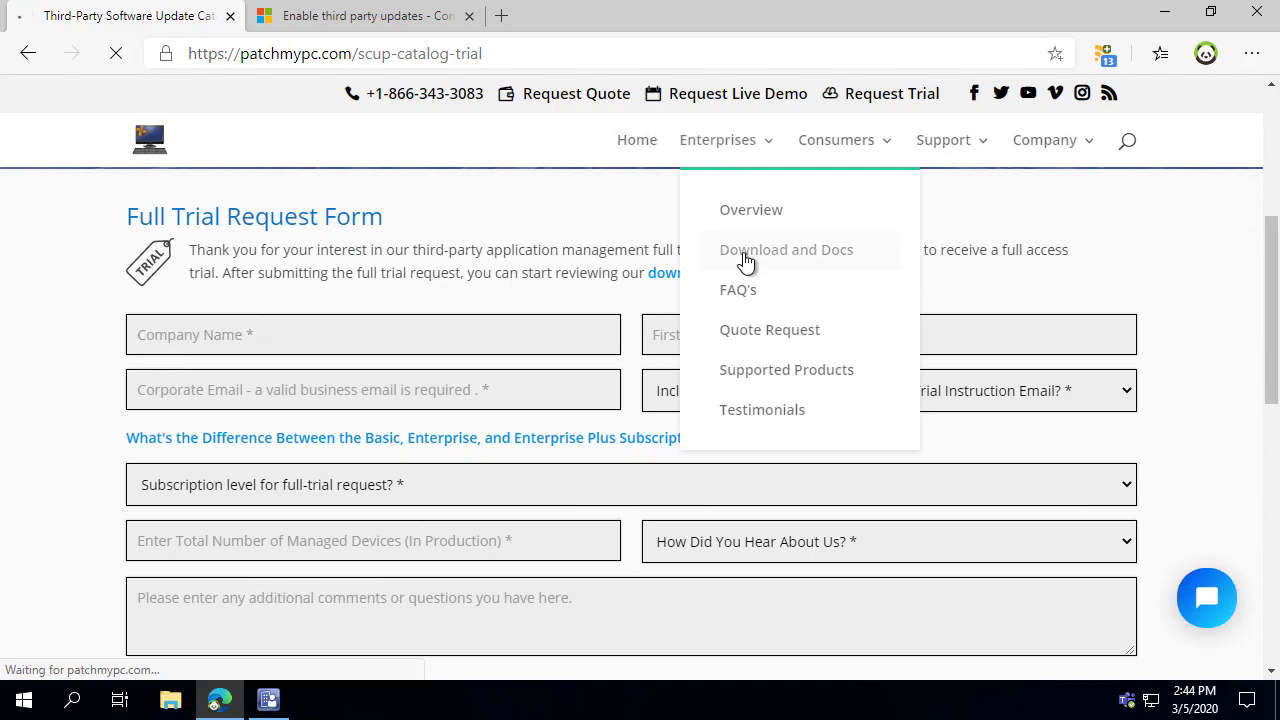
scroll(730, 346, down, 4)
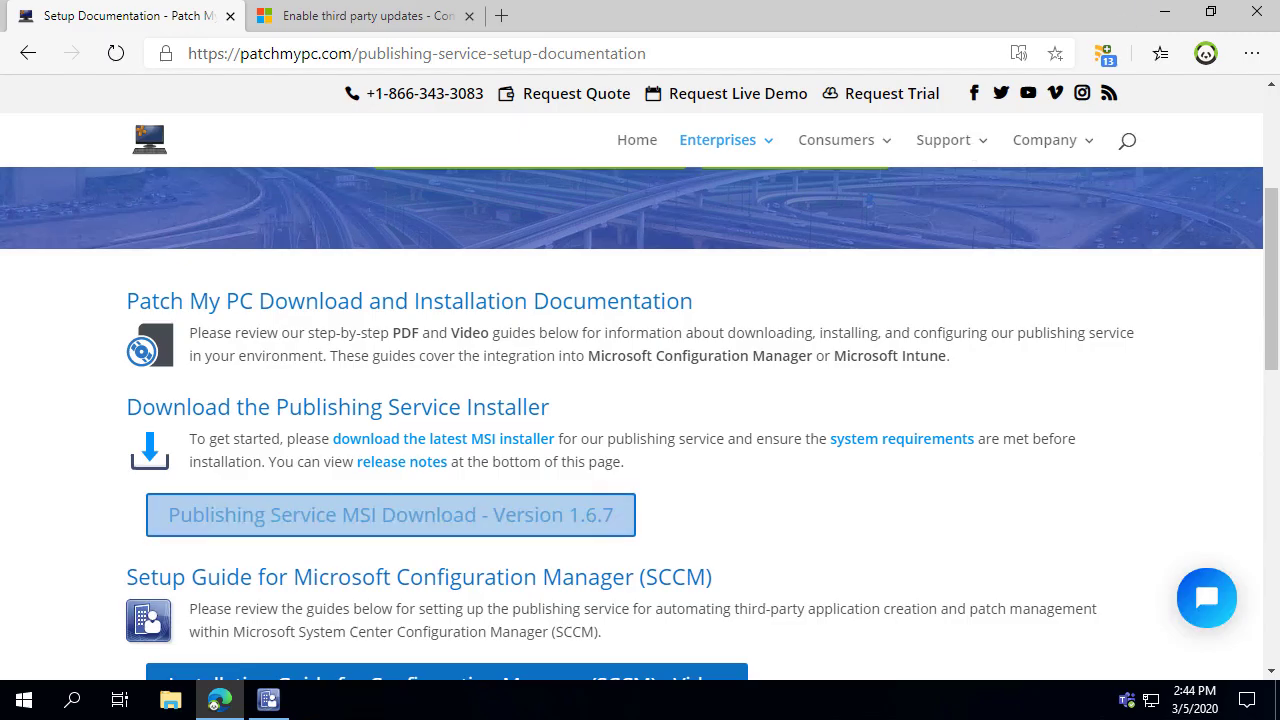
Step: Start the PatchMyPC-Publishing-Service.msi installer from the desktop and accept its license agreement
click(1162, 14)
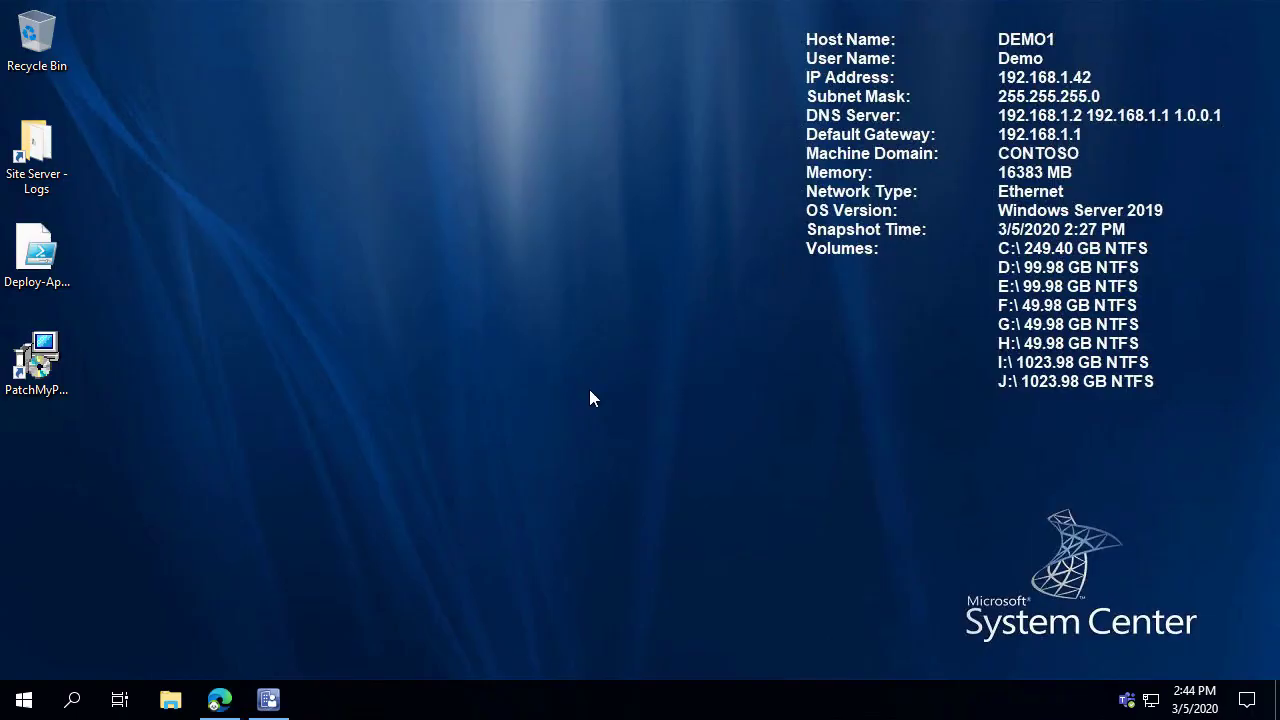
double_click(62, 381)
click(599, 475)
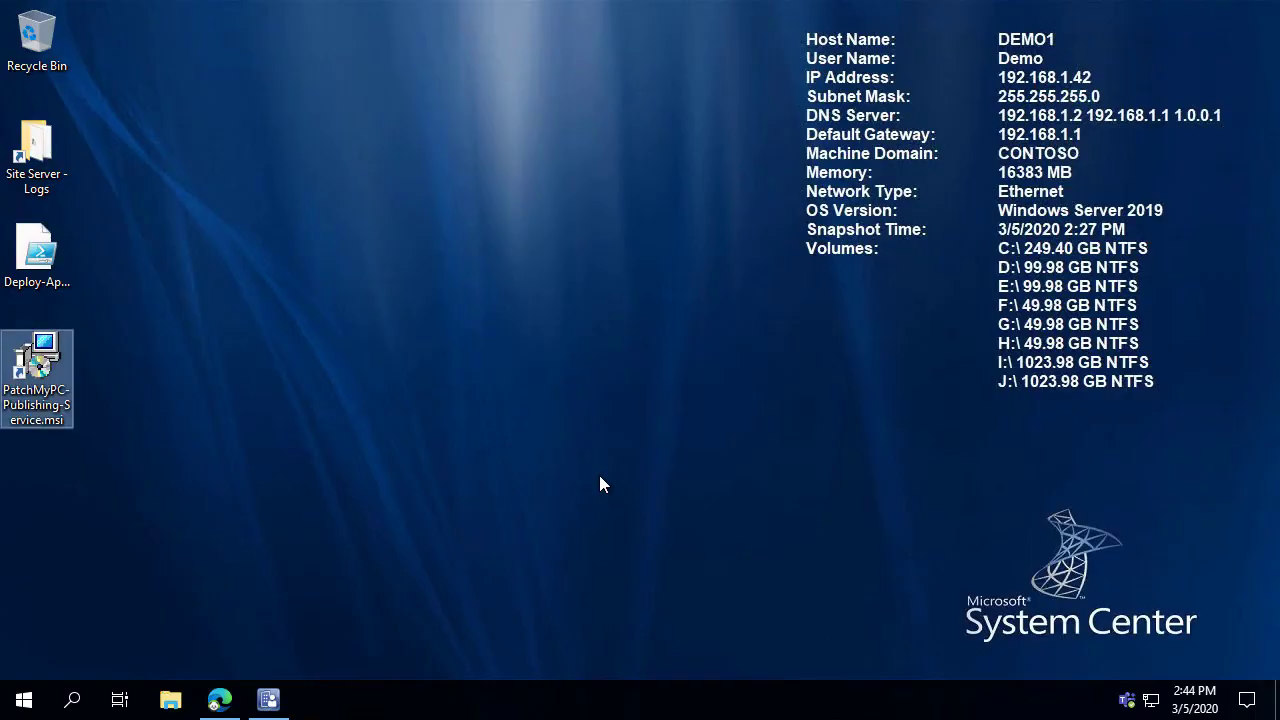
click(745, 506)
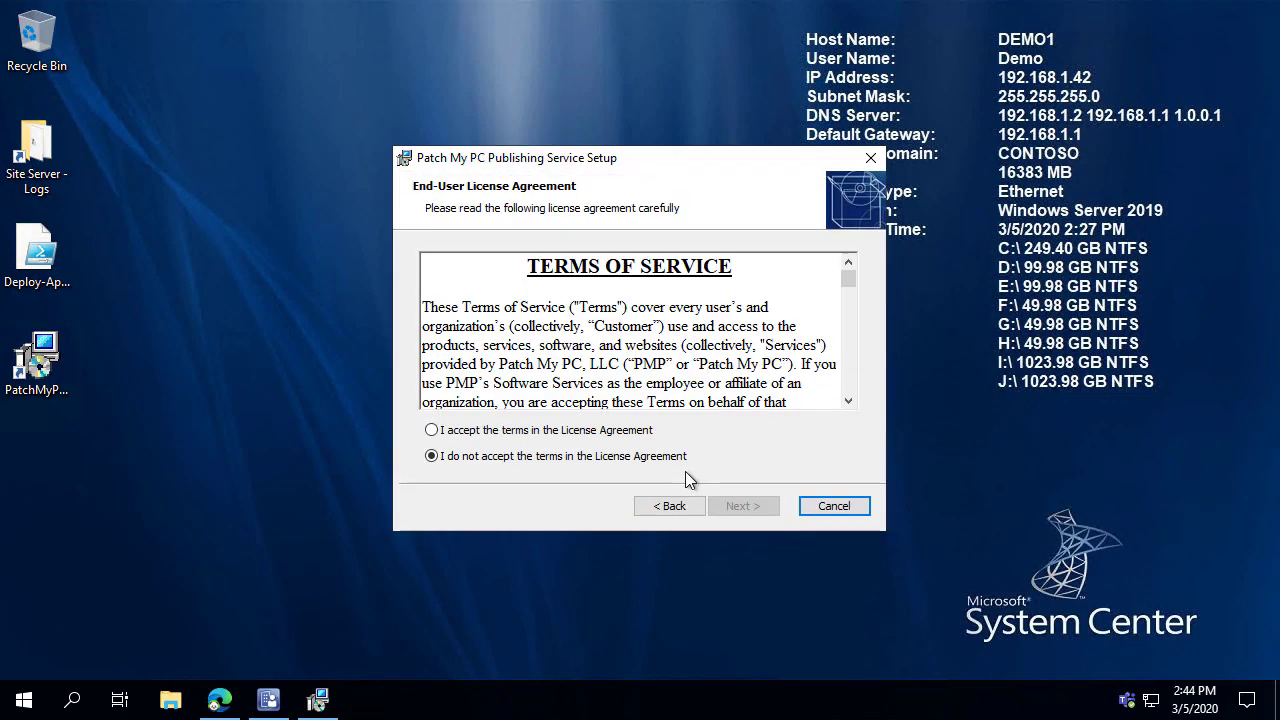
click(605, 432)
click(748, 510)
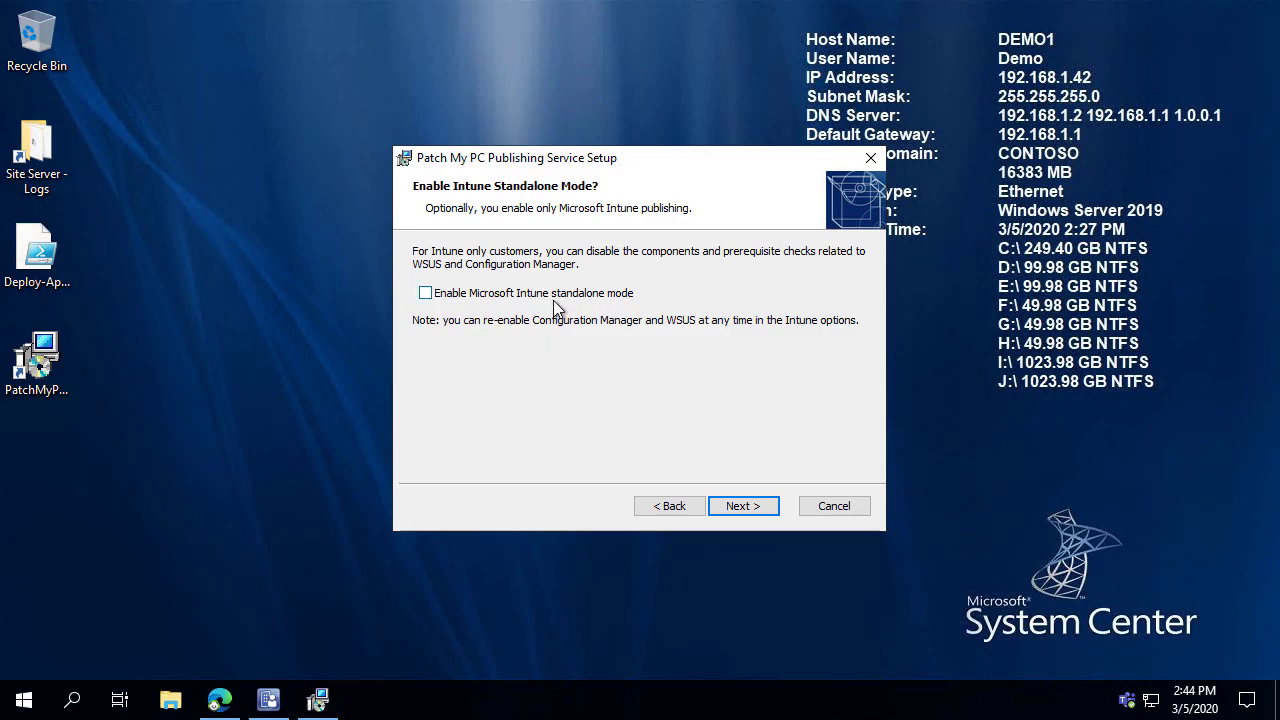
Step: Install the publishing service in the default folder without Intune standalone mode, then finish setup and launch the publishing settings
click(742, 511)
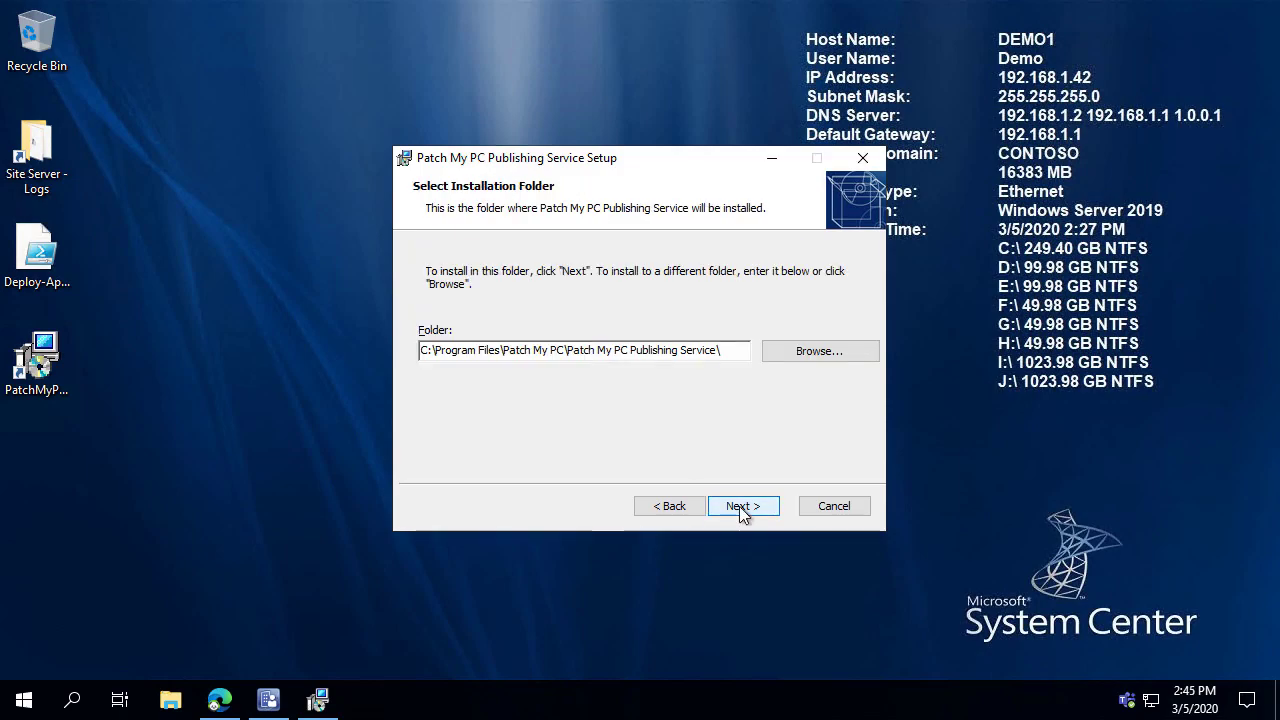
click(742, 508)
click(739, 506)
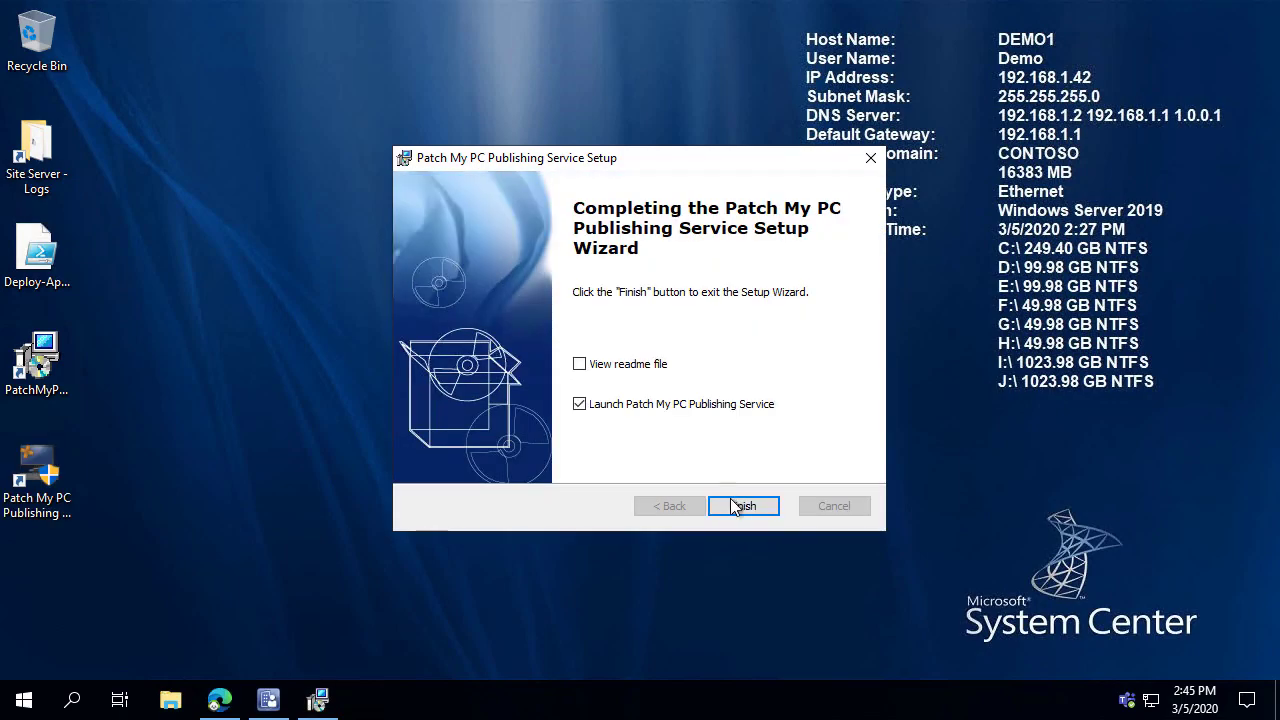
click(742, 507)
click(593, 495)
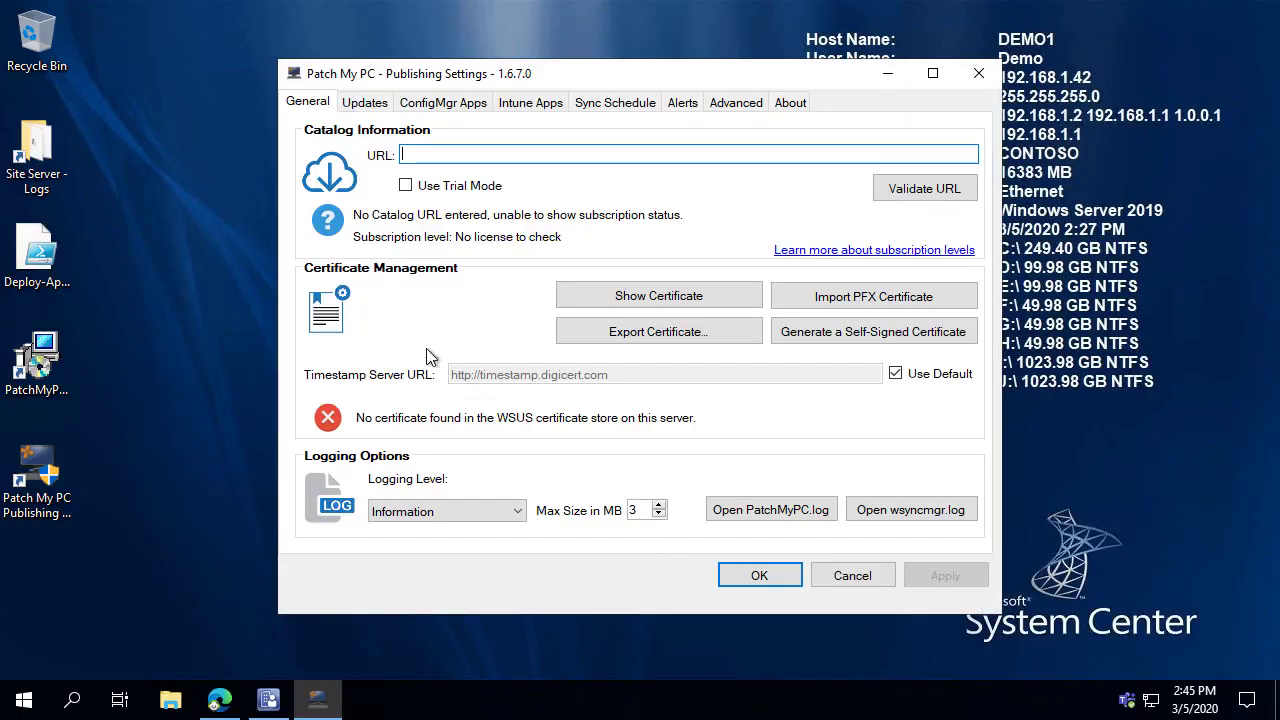
Step: Enable trial catalog mode and review the products offered for updates and ConfigMgr apps
click(446, 189)
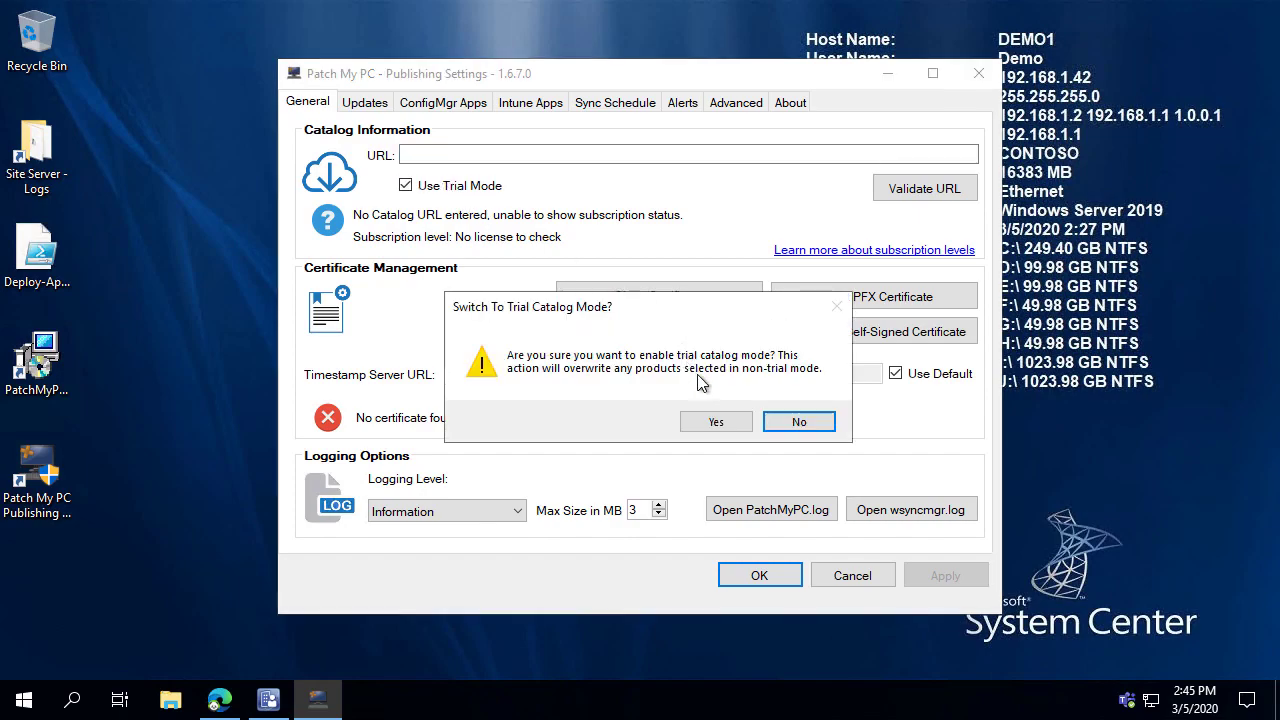
click(715, 428)
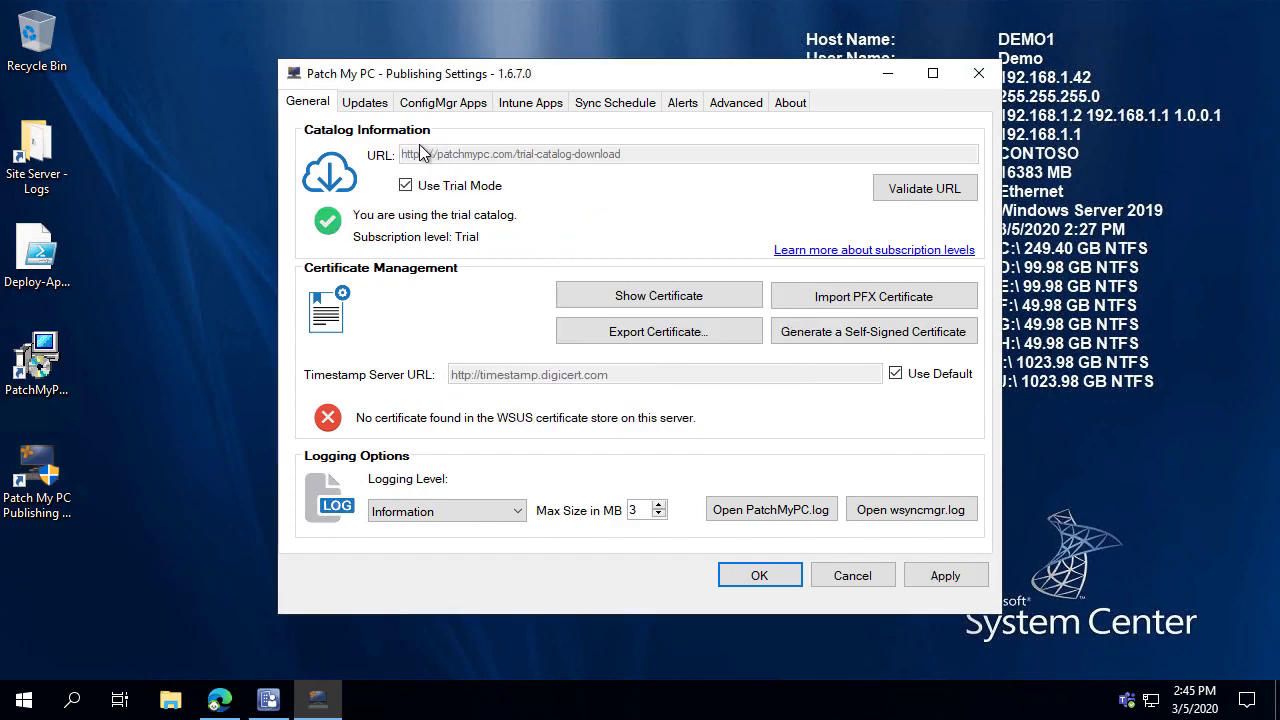
click(368, 104)
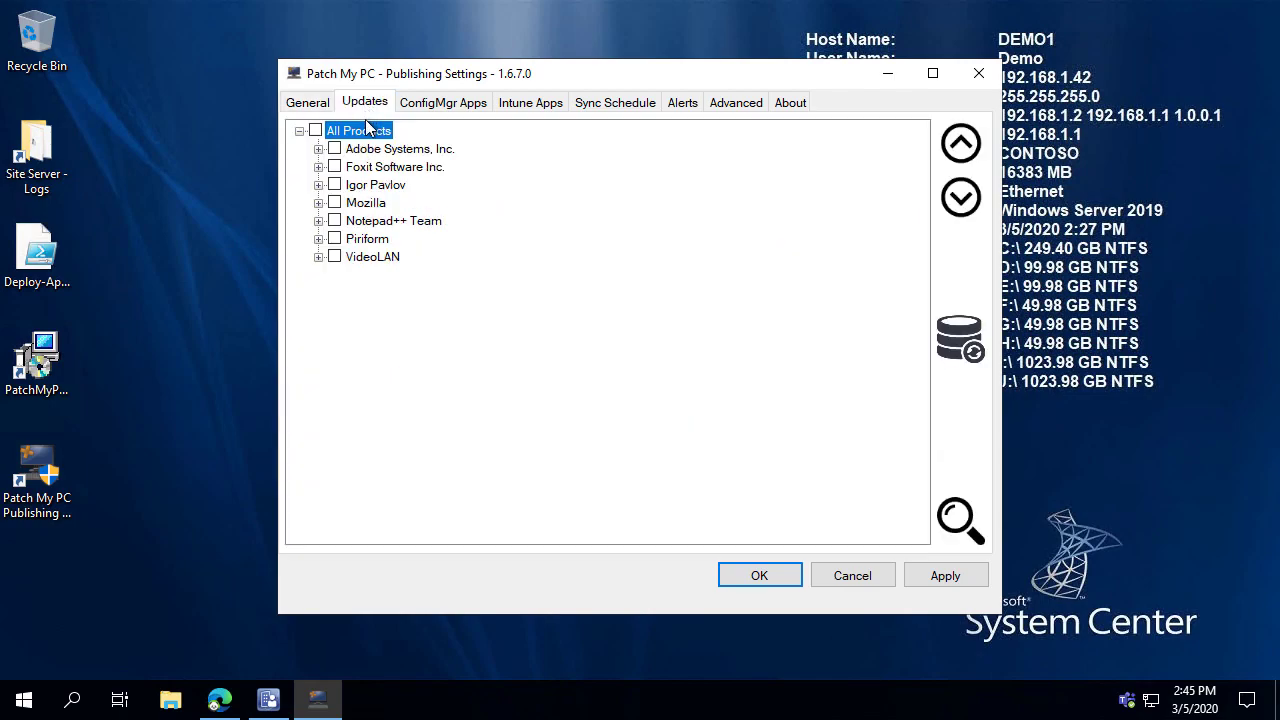
click(438, 108)
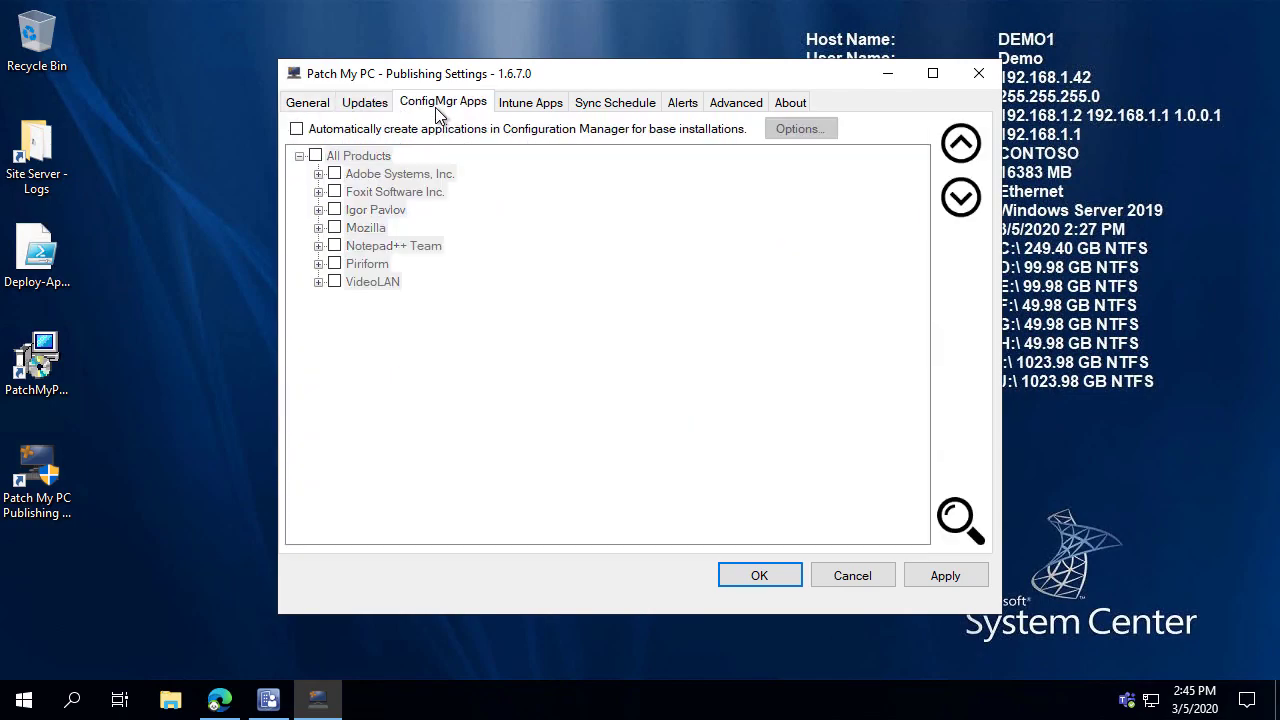
click(366, 104)
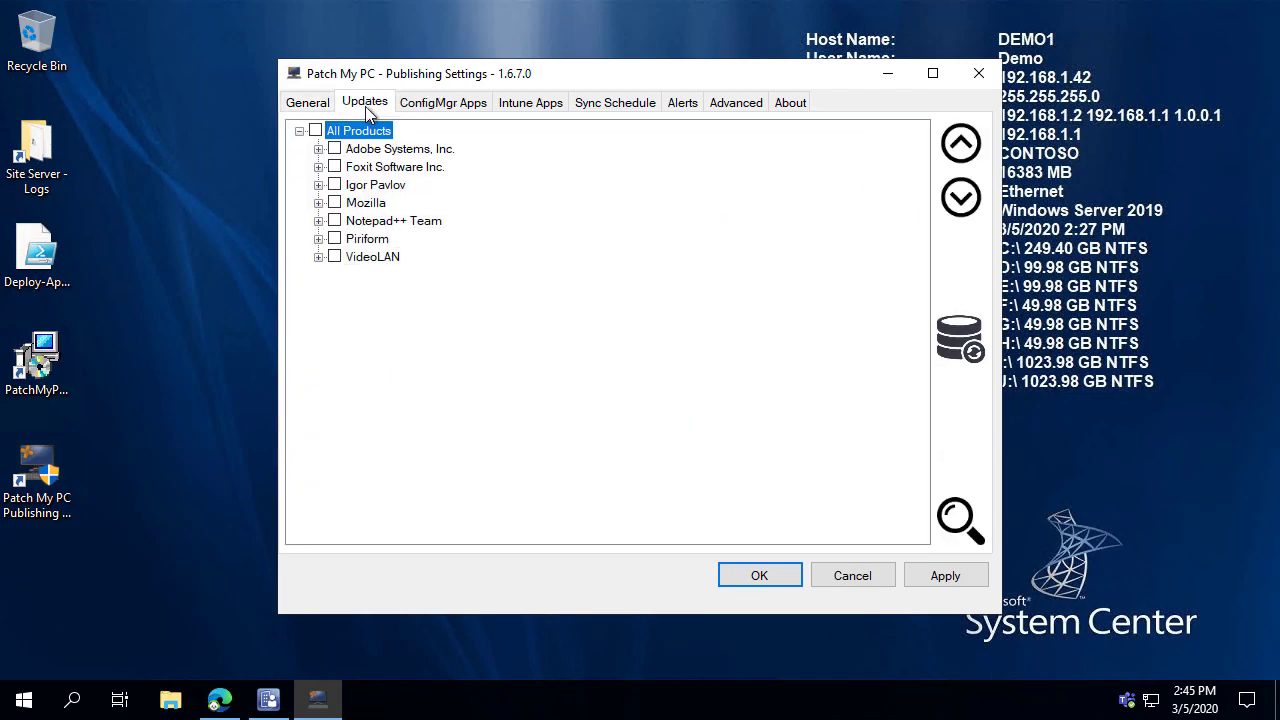
click(309, 104)
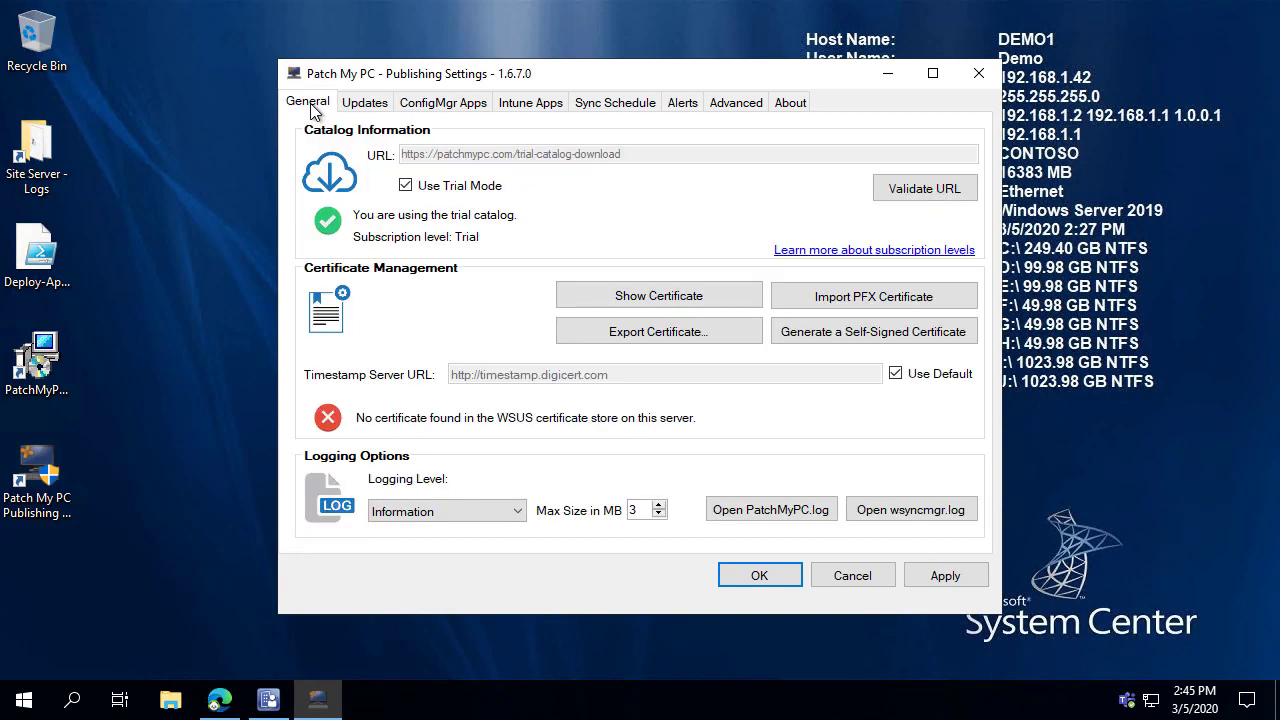
Step: Replace trial mode with the validated subscription catalog URL and review the products offered for updates
click(406, 187)
click(425, 152)
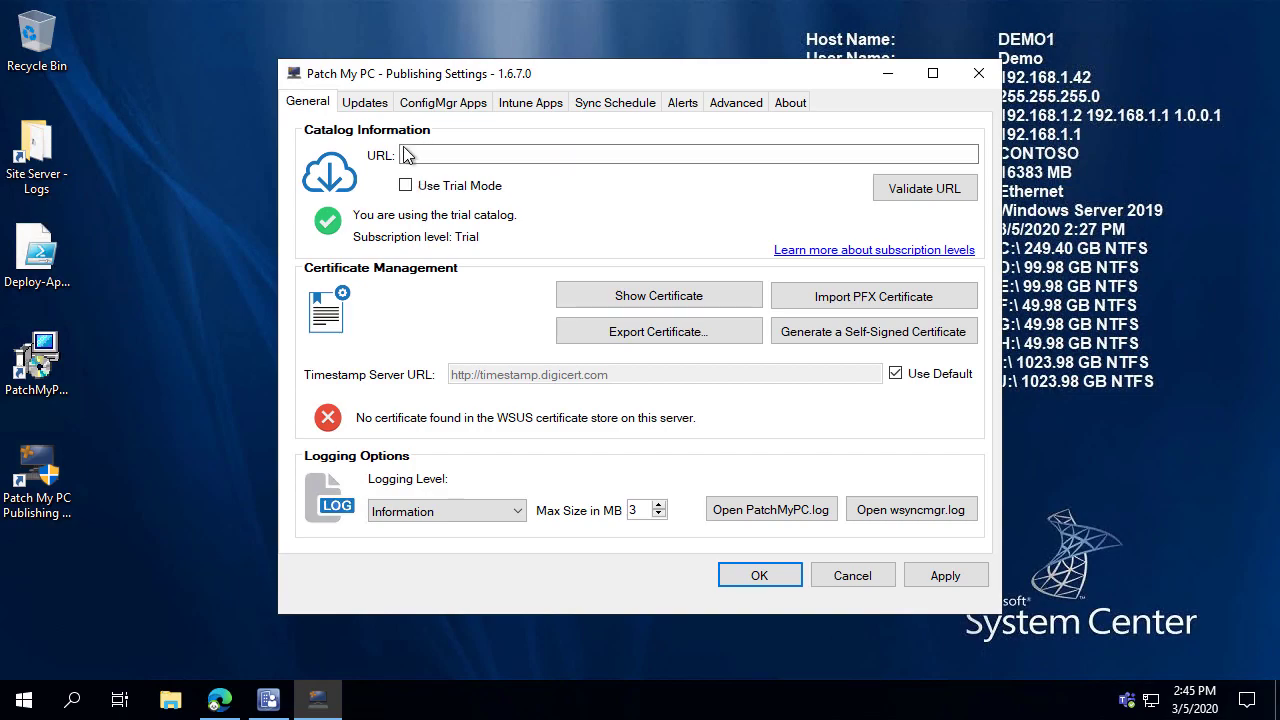
key(ctrl+v)
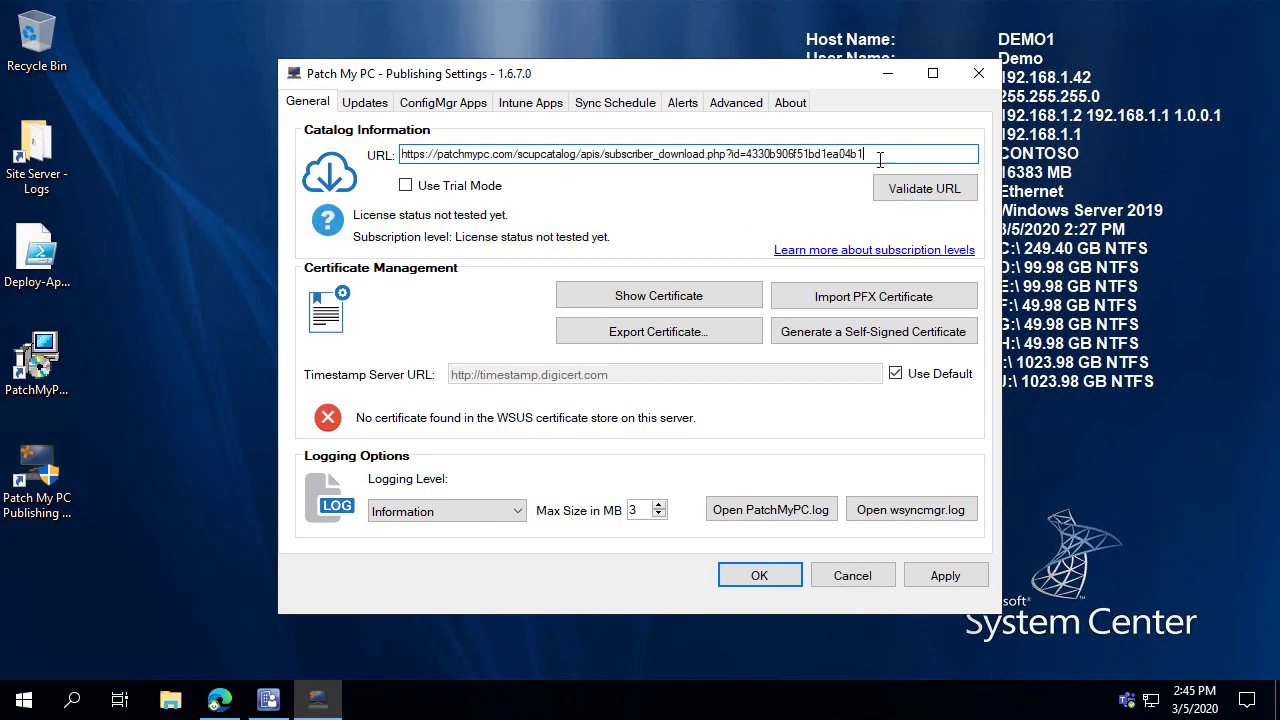
click(898, 192)
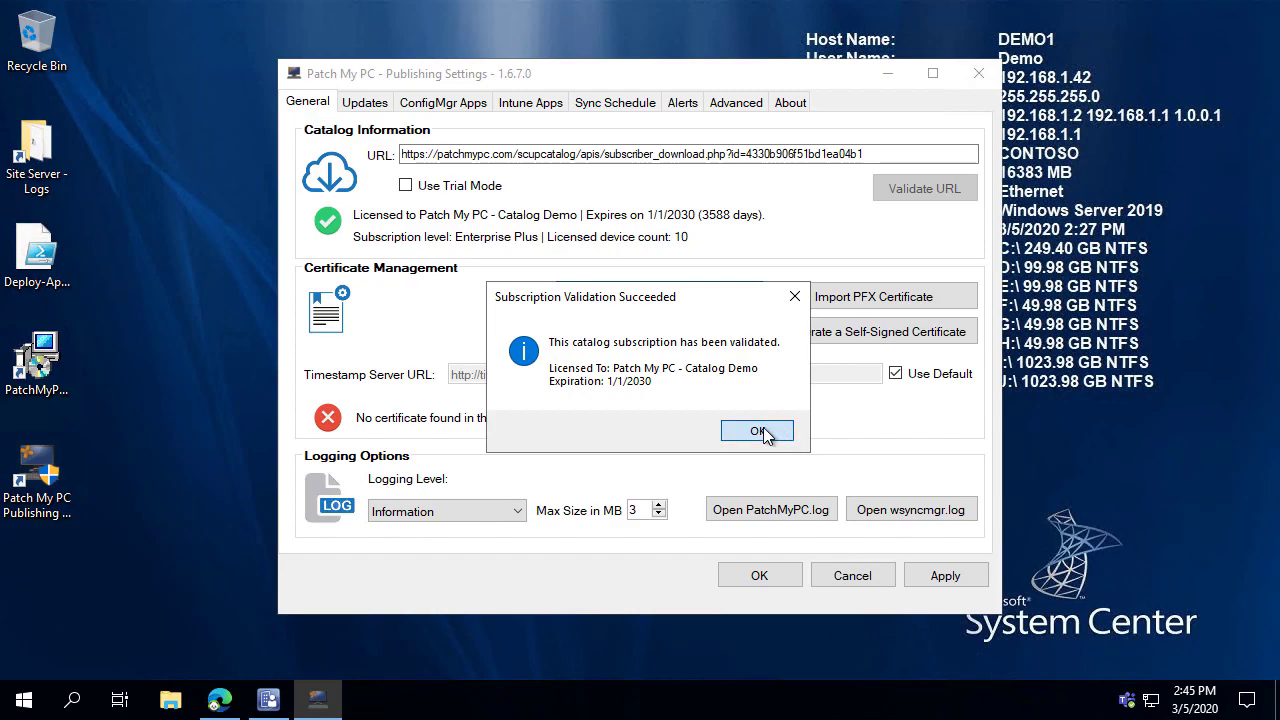
click(757, 431)
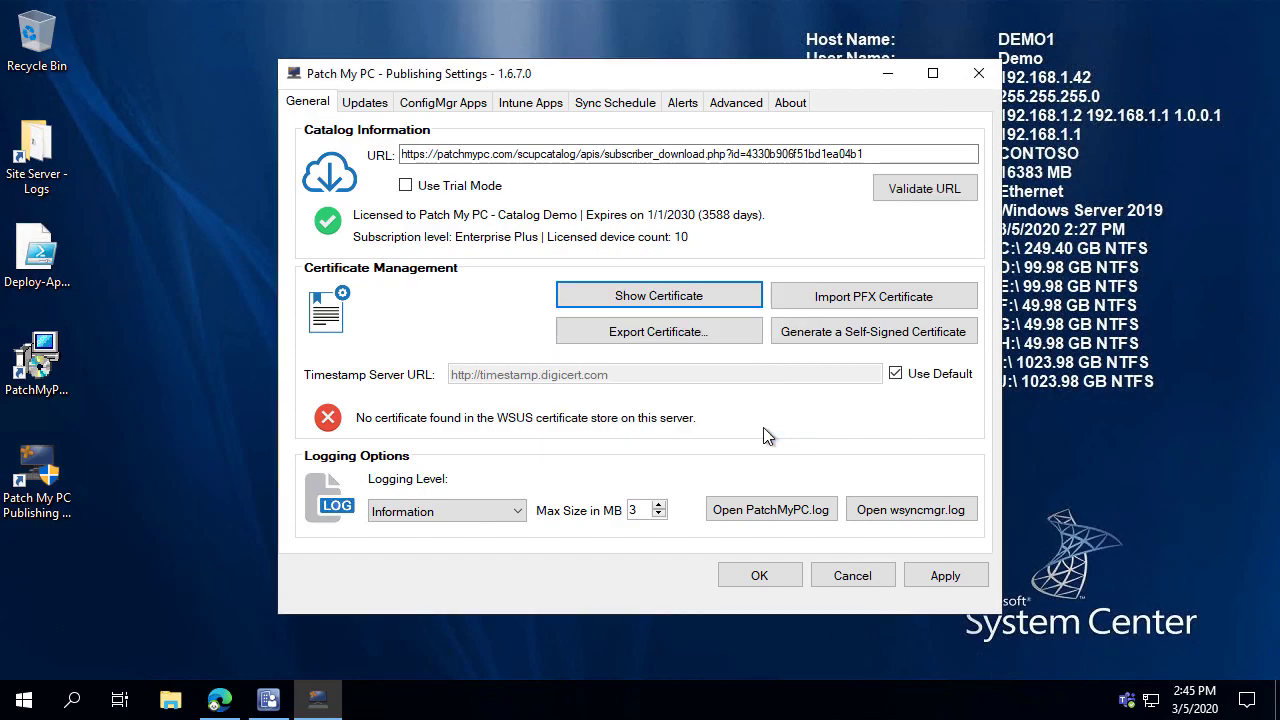
click(366, 104)
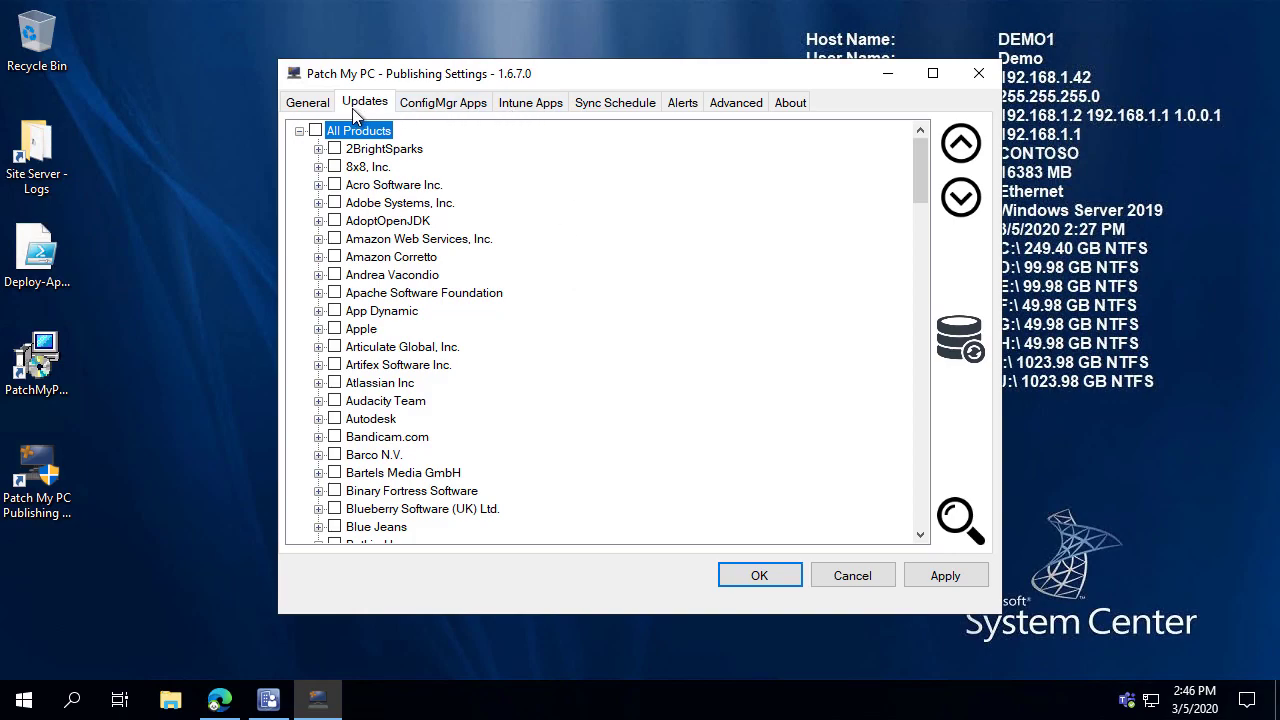
click(310, 103)
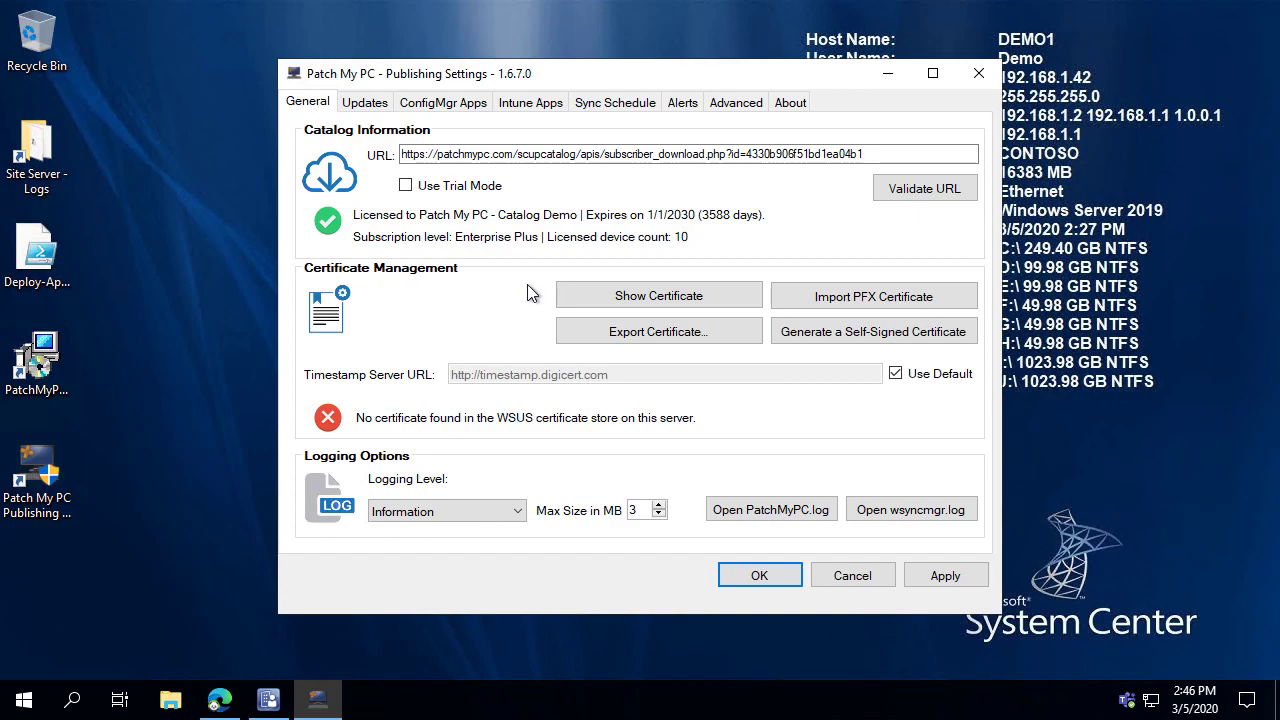
click(857, 300)
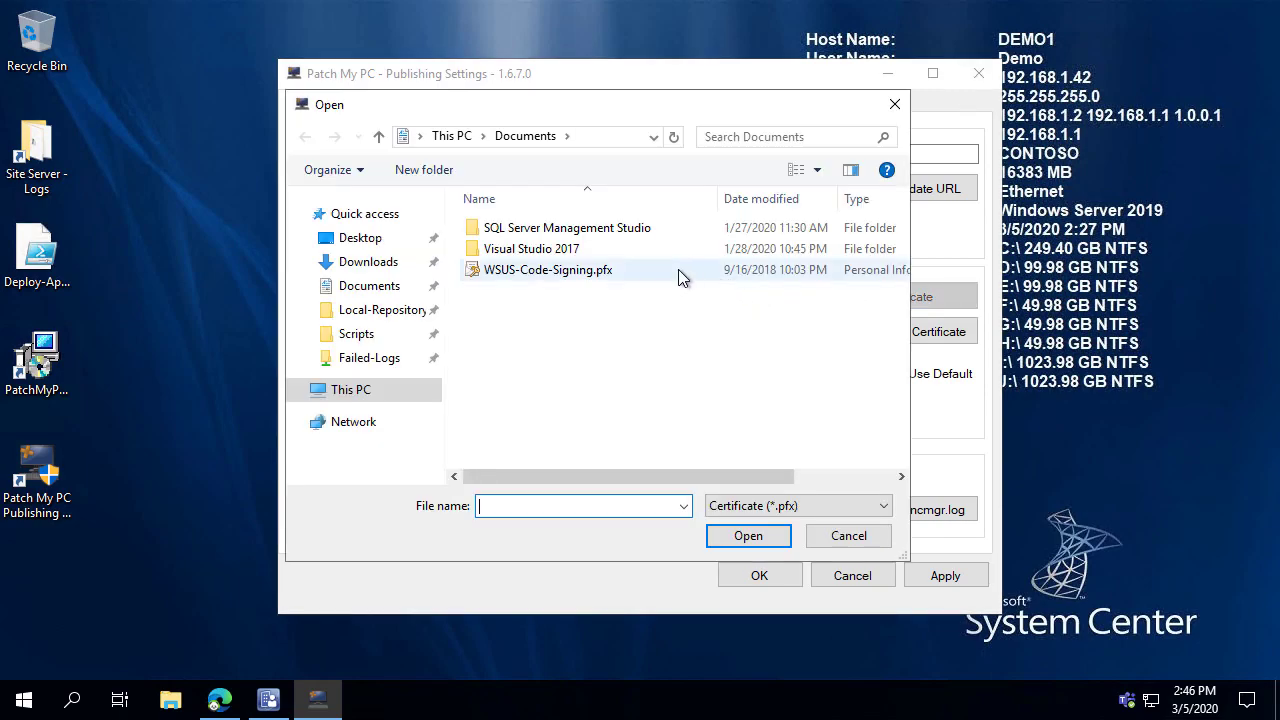
click(563, 272)
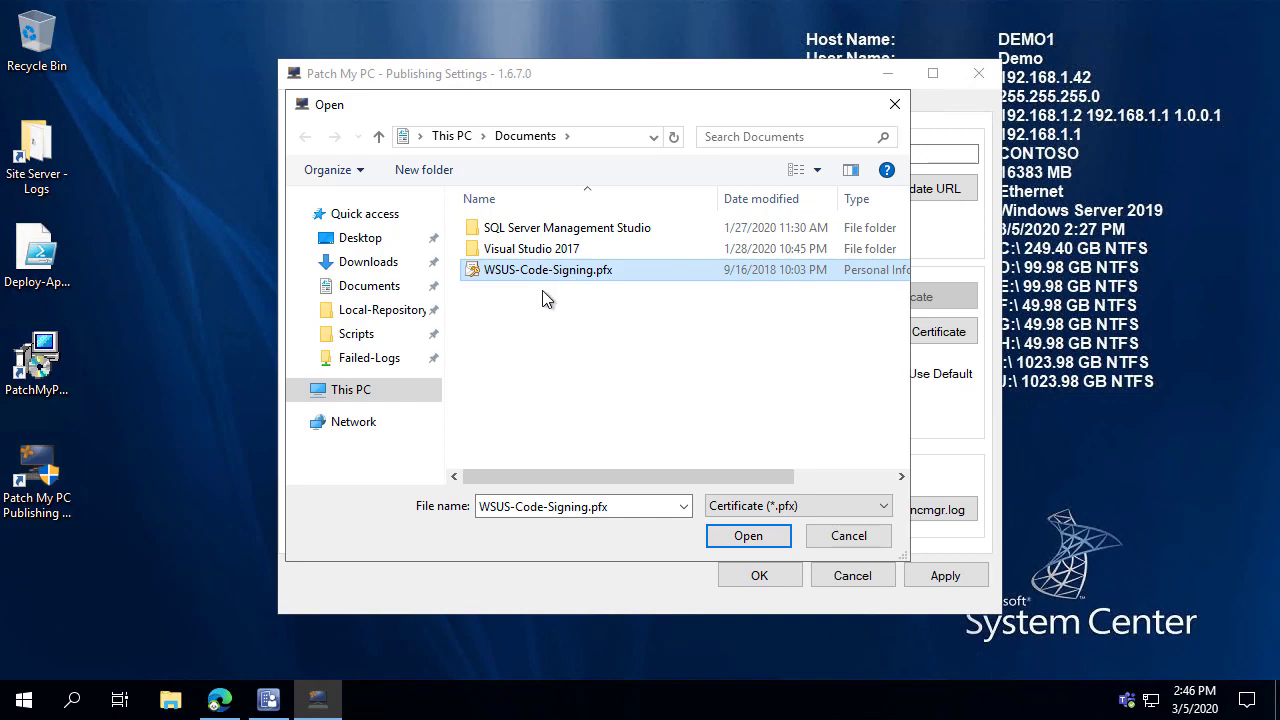
click(845, 536)
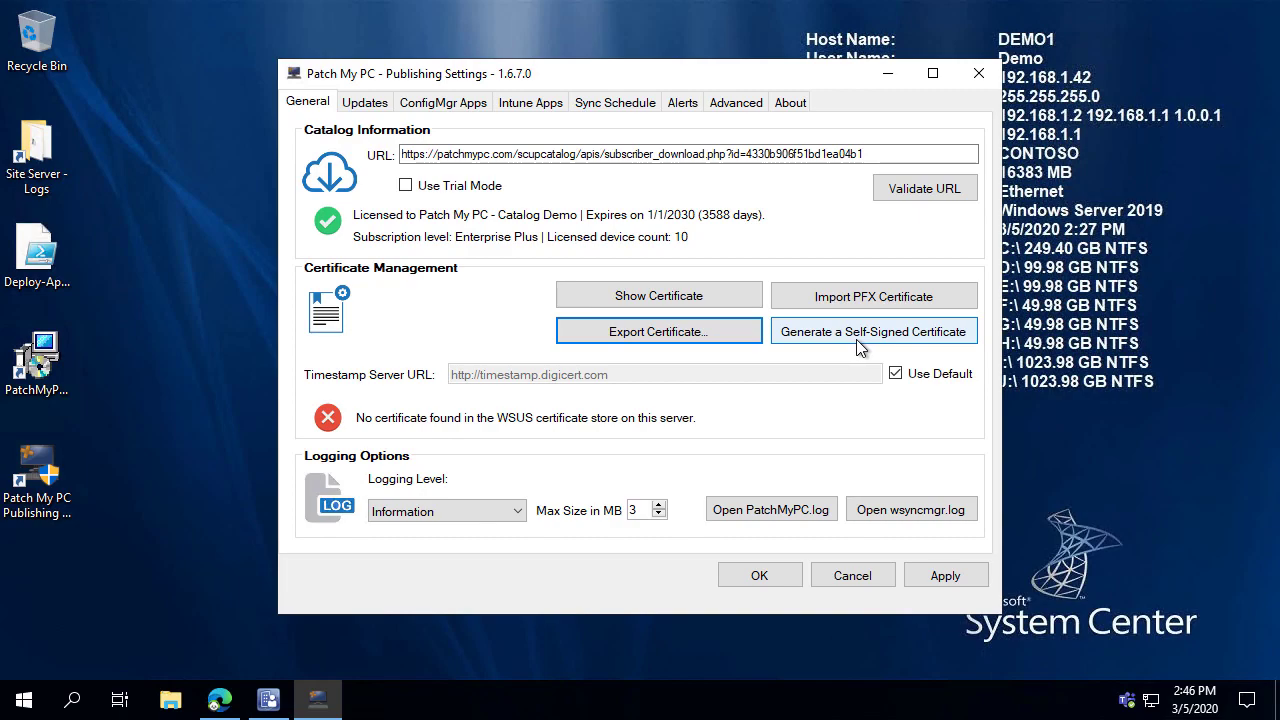
Step: Open the options for generating a self-signed certificate and examine the Subject field
click(858, 332)
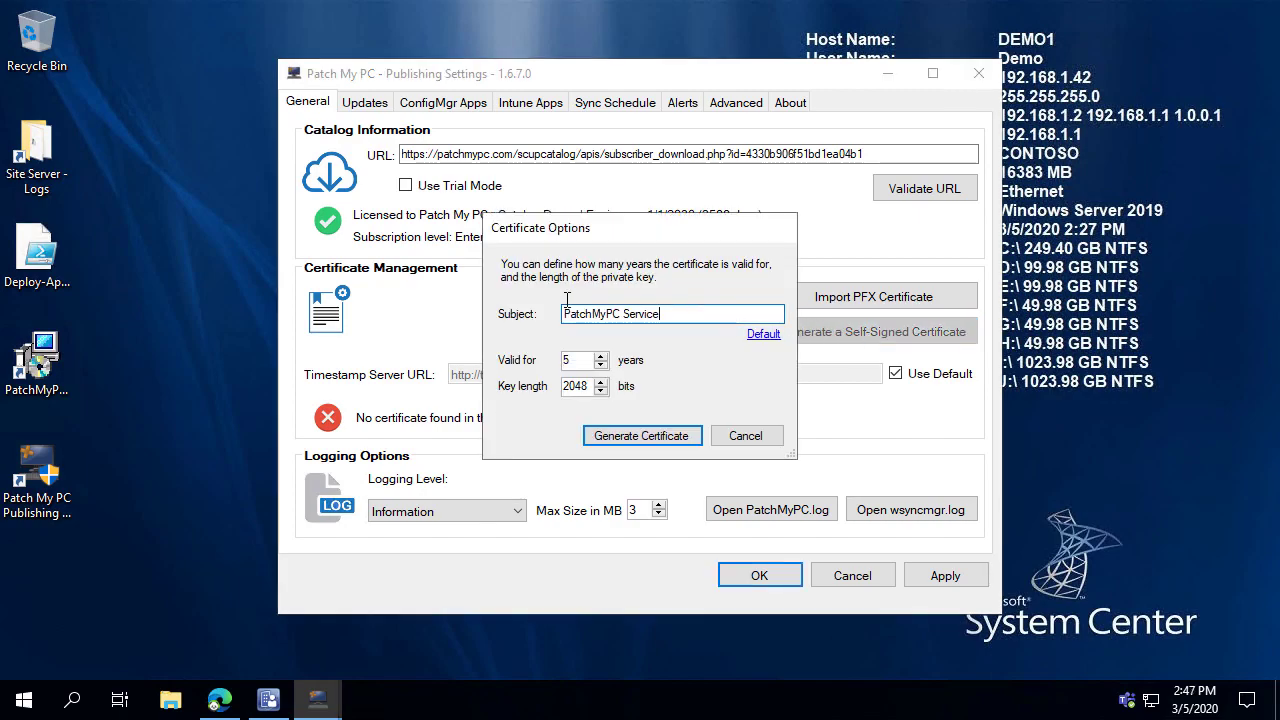
drag(740, 314, 480, 303)
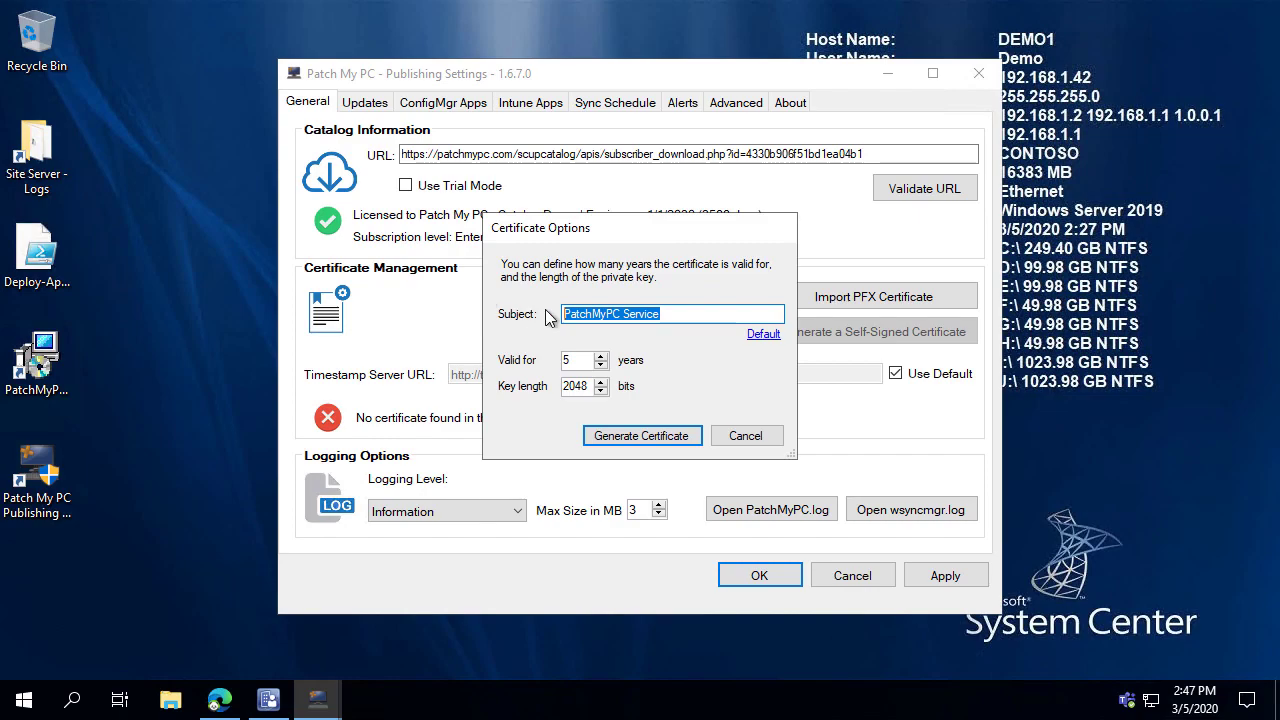
Step: Switch to the browser and read the Microsoft documentation on automatically and manually managing the WSUS signing certificate
click(219, 699)
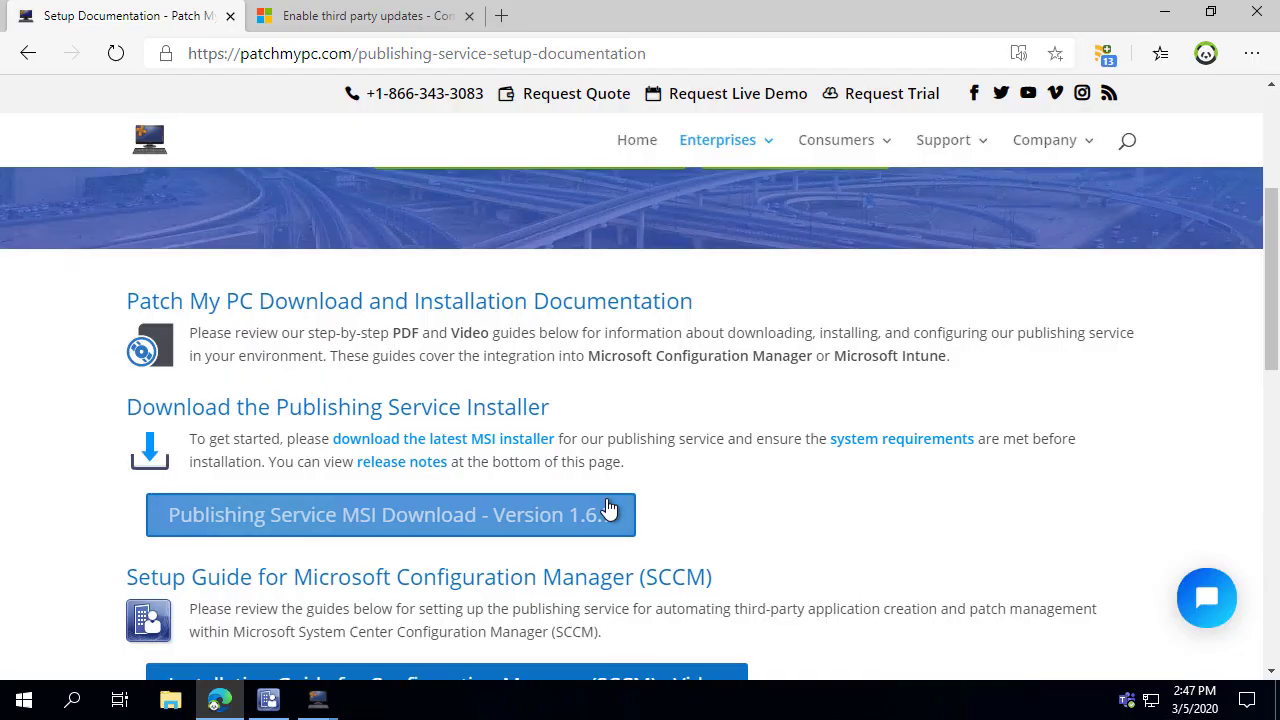
click(402, 15)
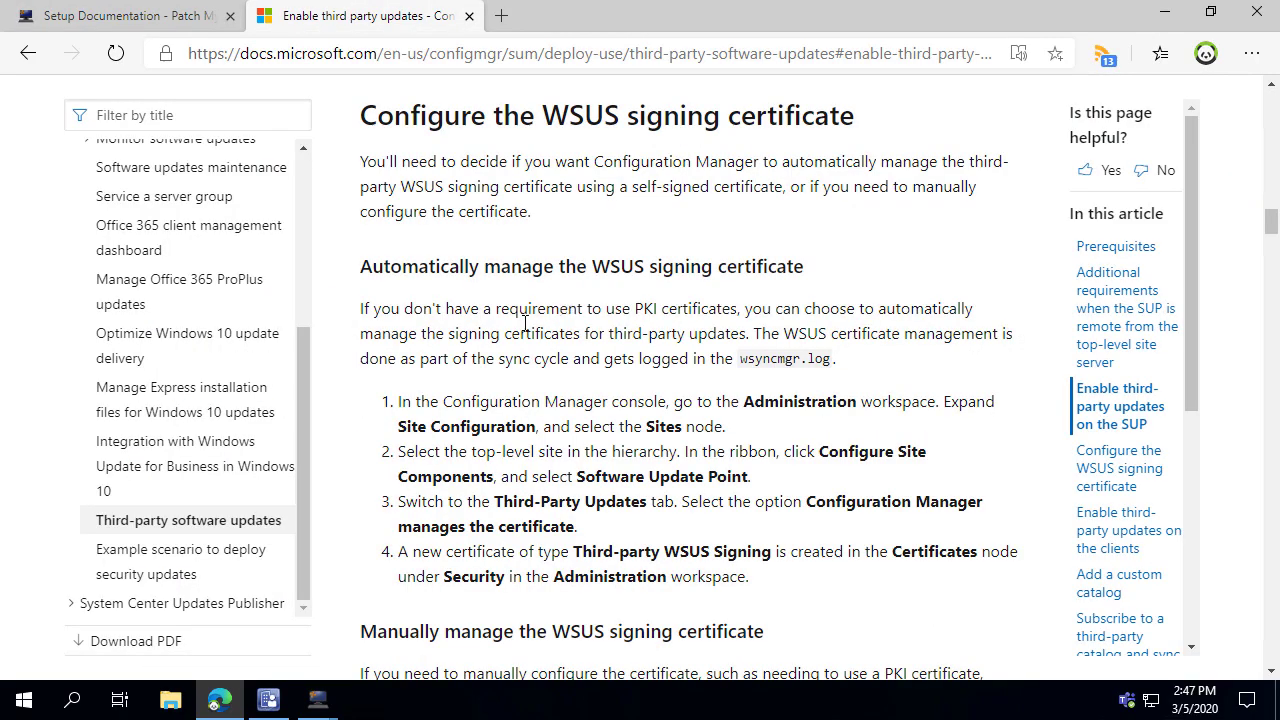
scroll(697, 358, down, 3)
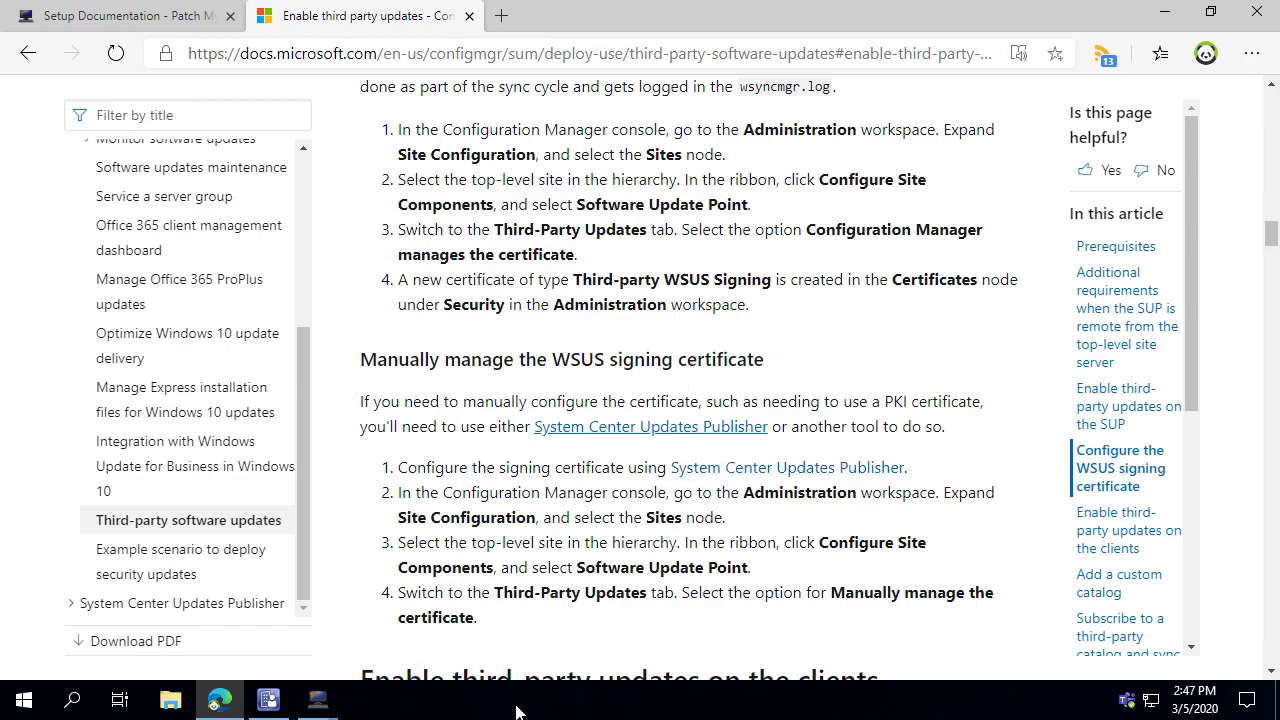
click(268, 699)
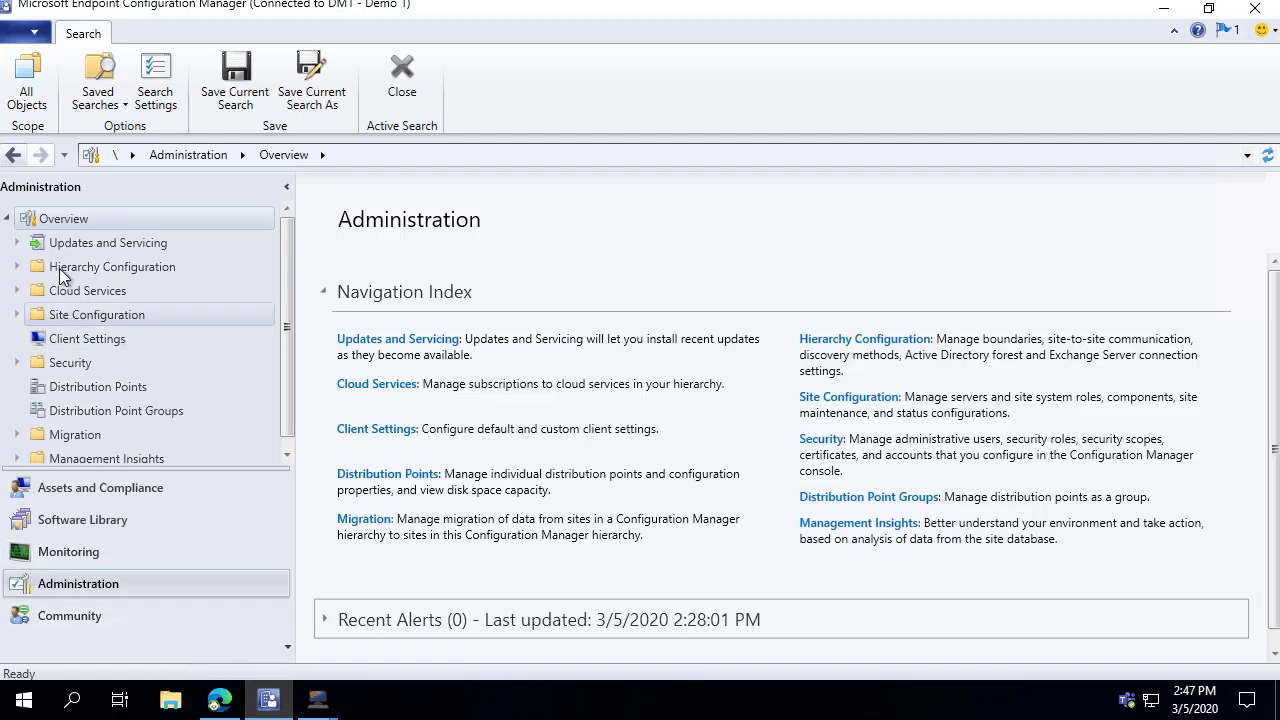
click(92, 316)
click(83, 337)
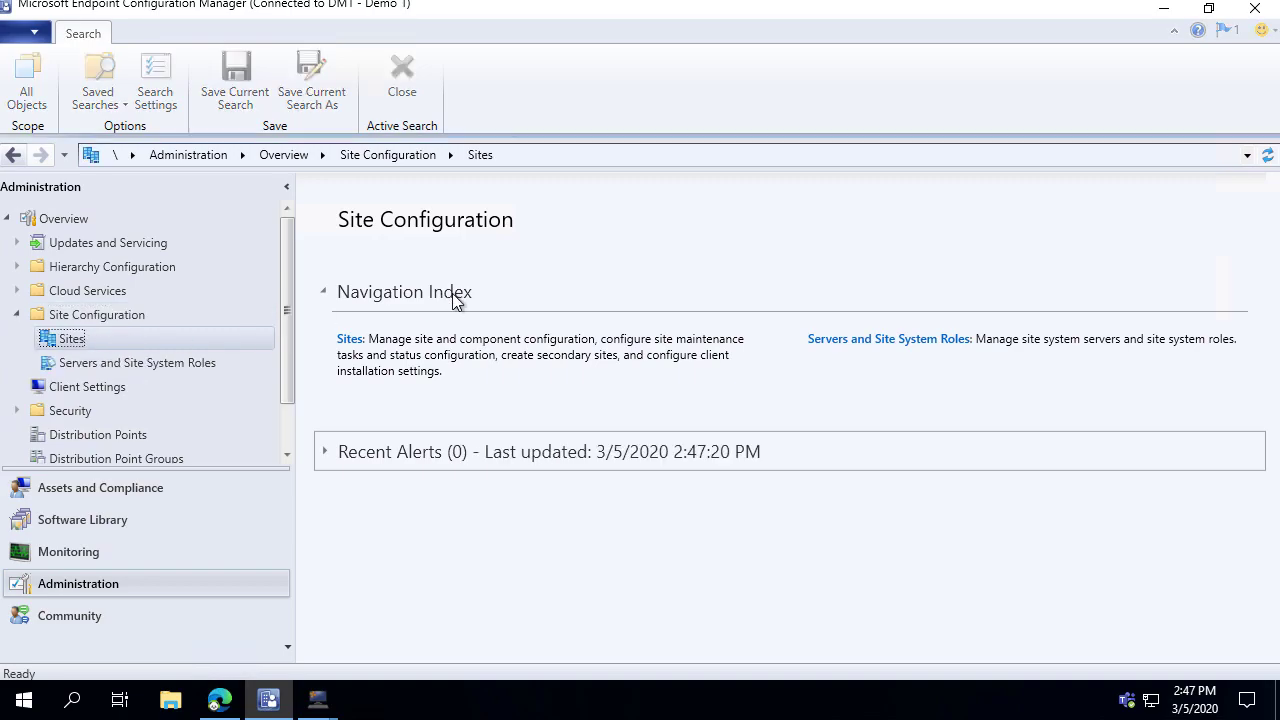
right_click(408, 268)
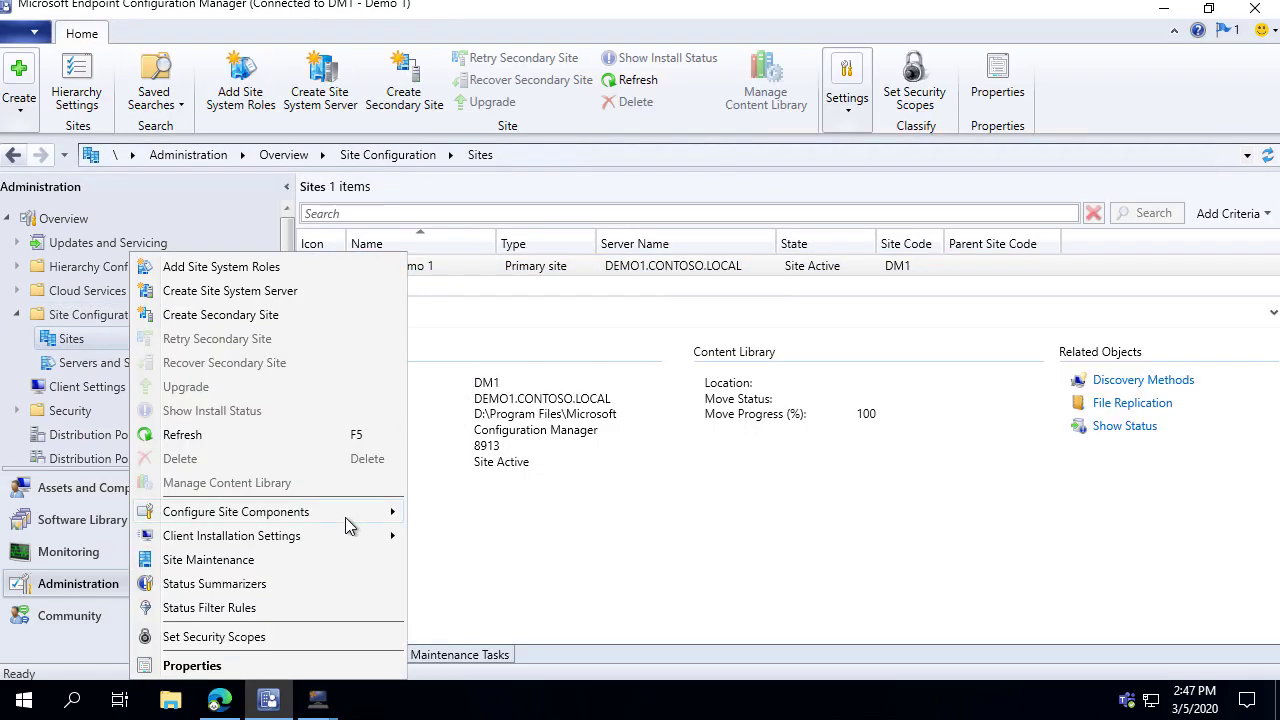
click(475, 535)
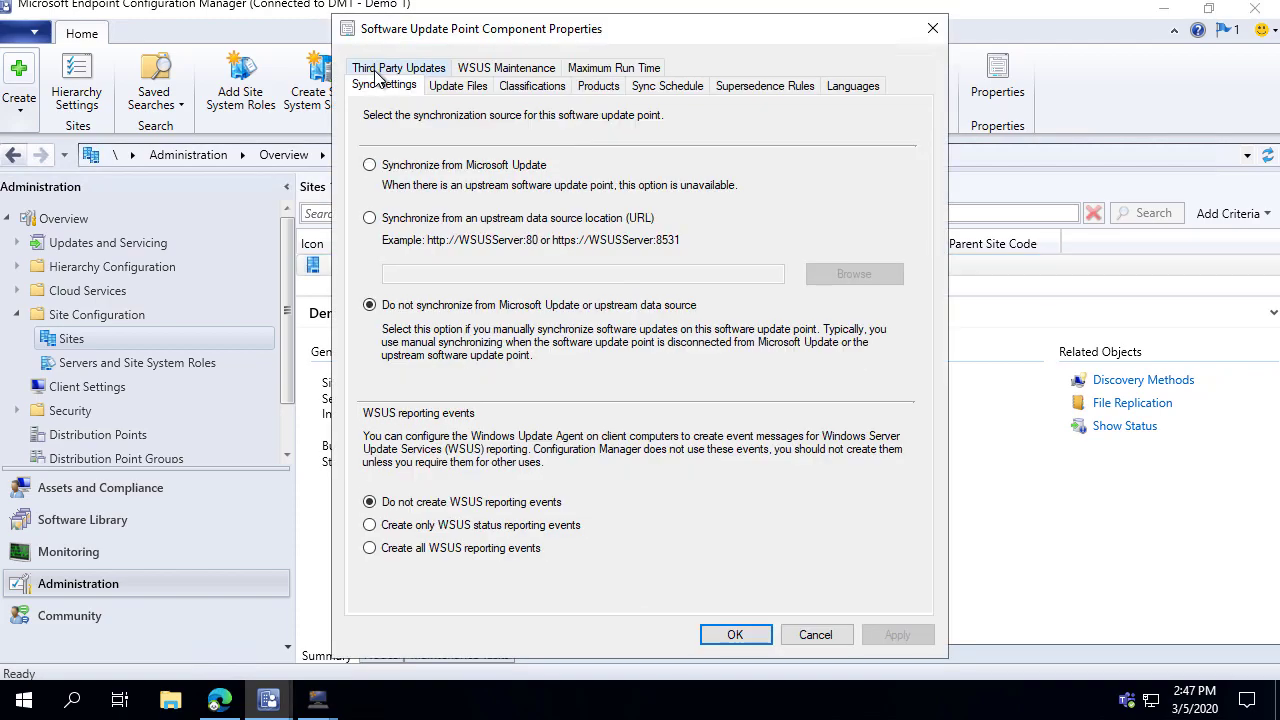
click(380, 70)
click(420, 129)
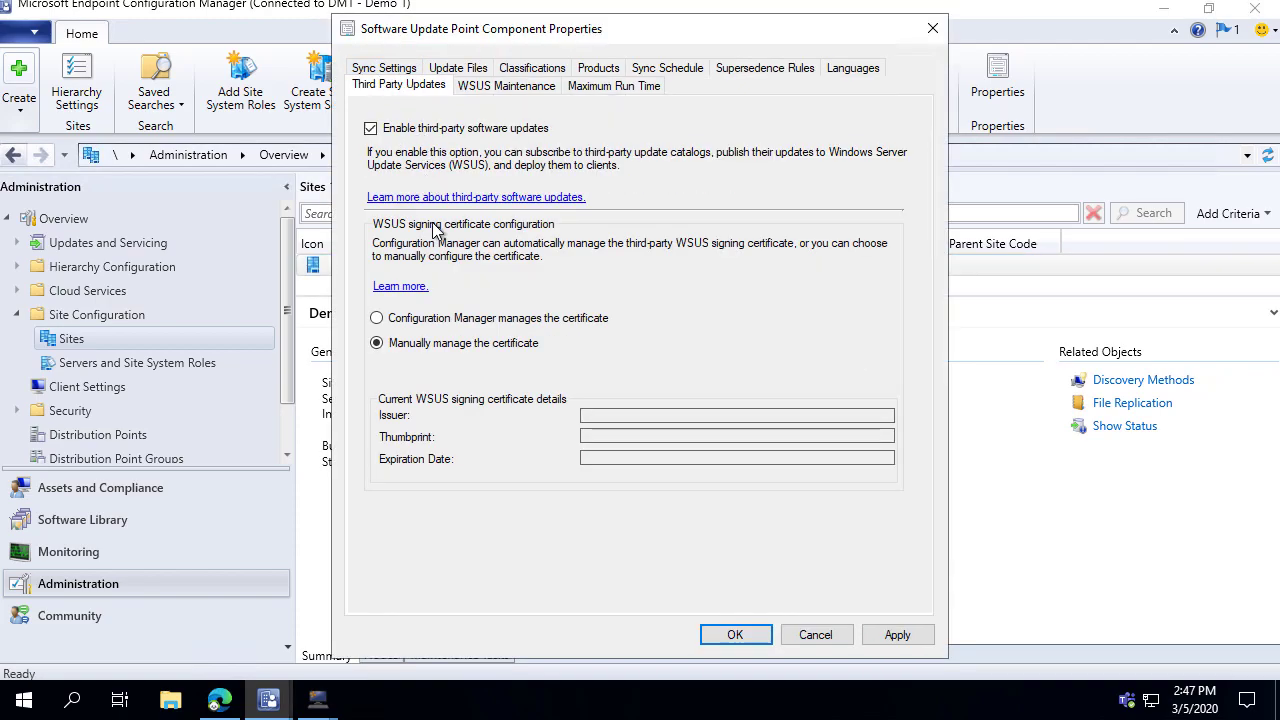
click(443, 320)
click(816, 635)
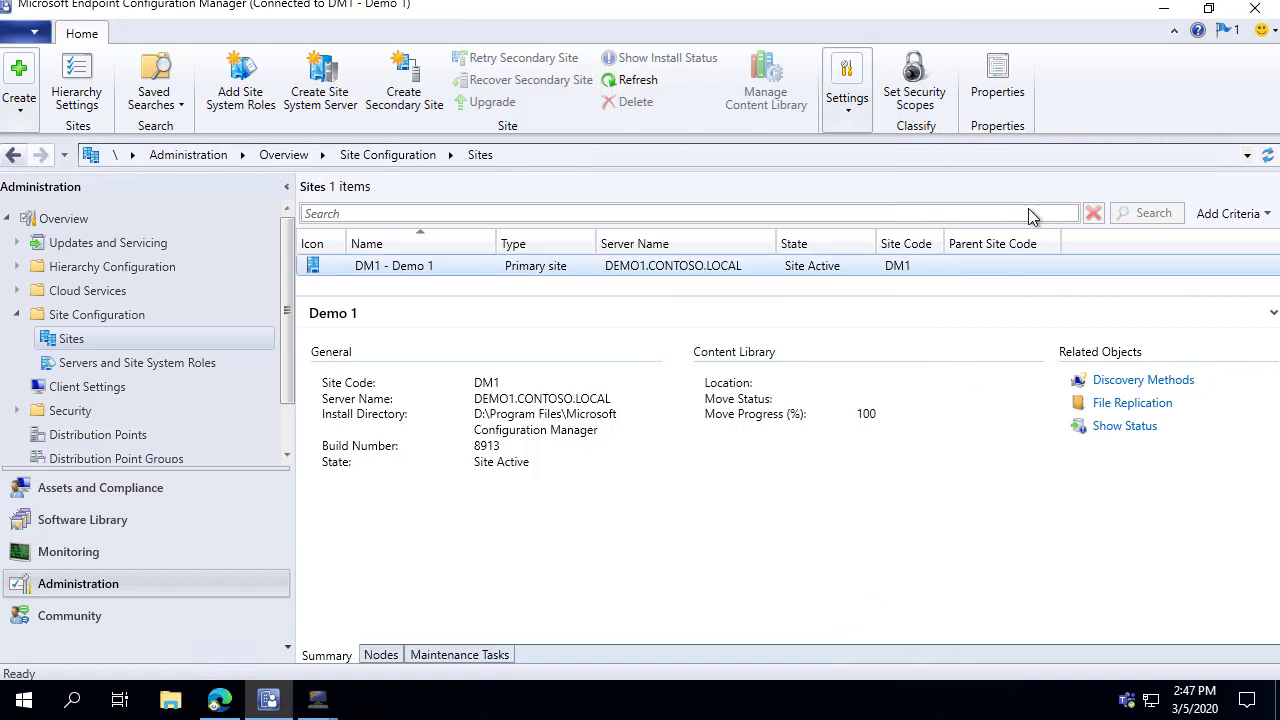
Step: Return to the Patch My PC certificate options and set the certificate subject to "Patch My PC WSUS Cert"
click(1164, 10)
click(1164, 12)
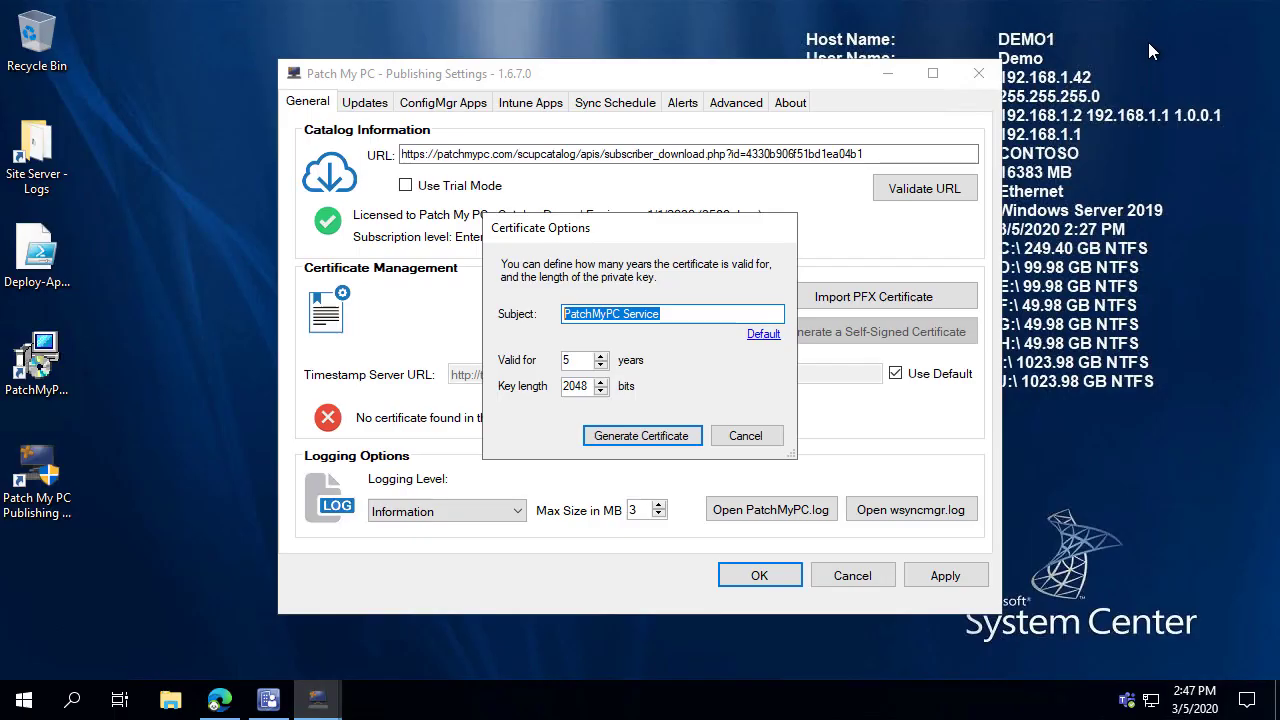
drag(664, 313, 498, 313)
text(p)
key(BackSpace)
text(Patch My PC WSUS Cert)
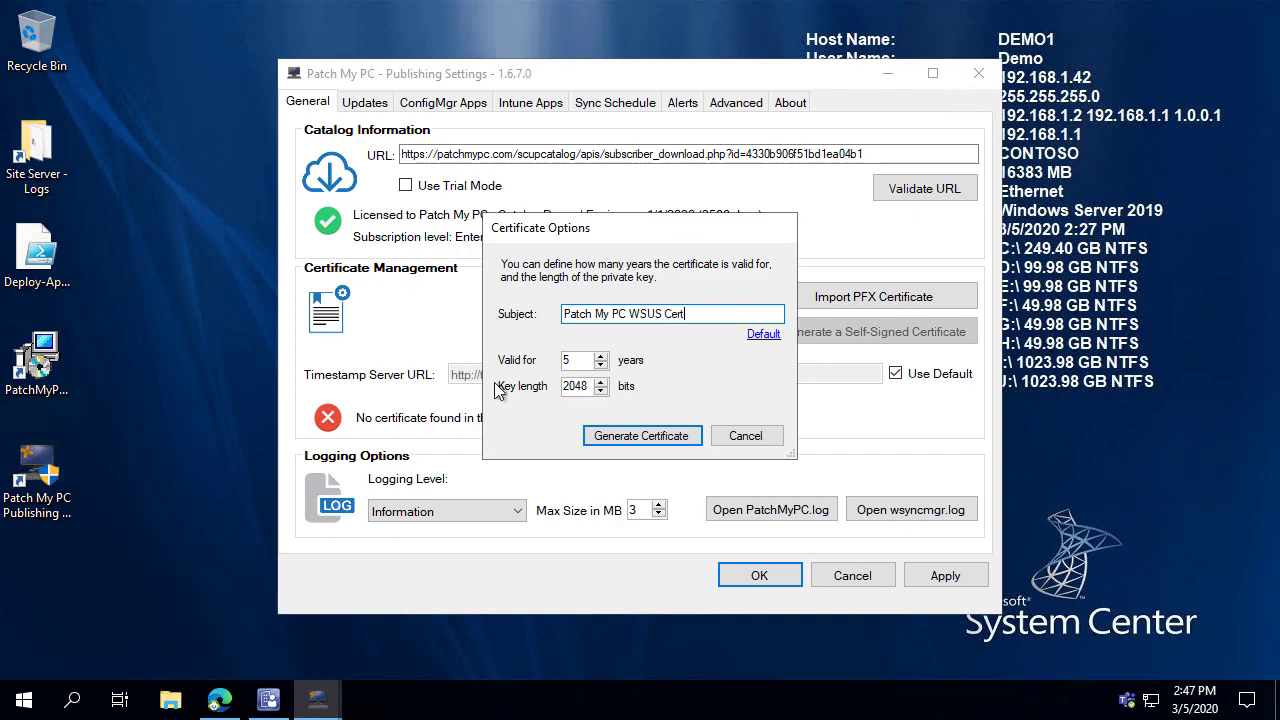
Step: Set the certificate validity to 10 years and generate the self-signed certificate
click(601, 357)
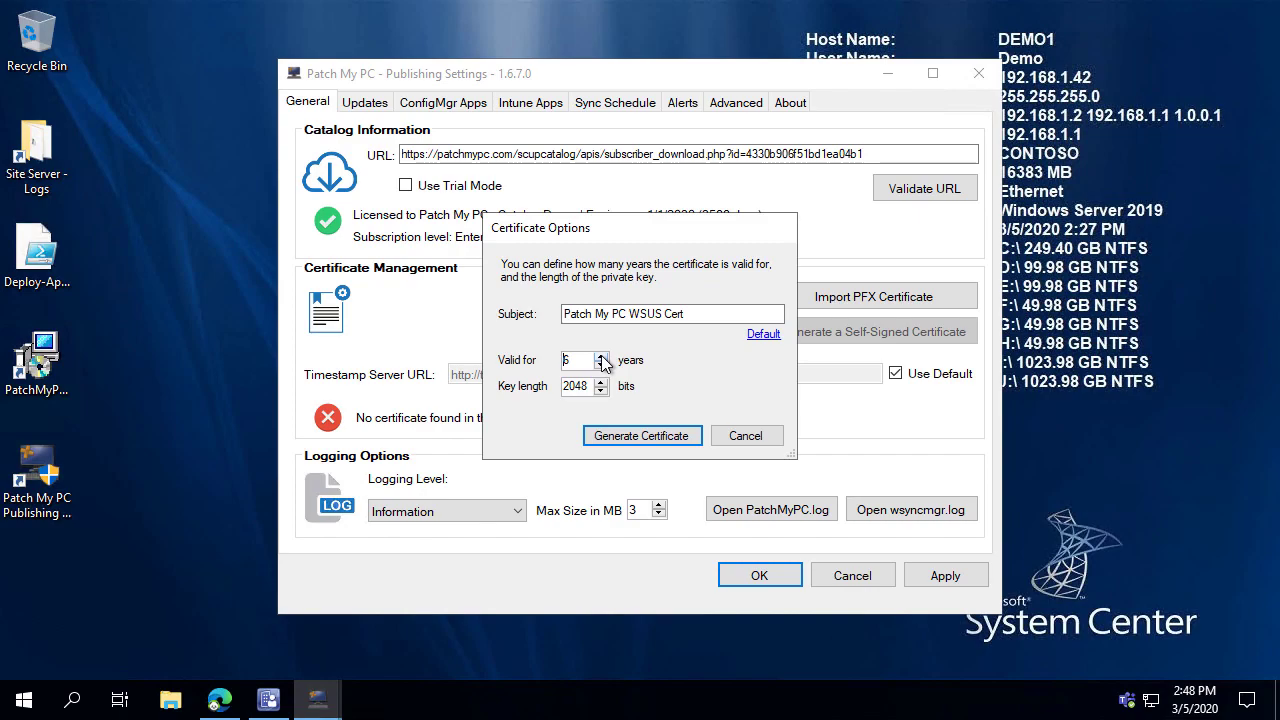
click(601, 357)
click(601, 357)
drag(590, 358, 560, 360)
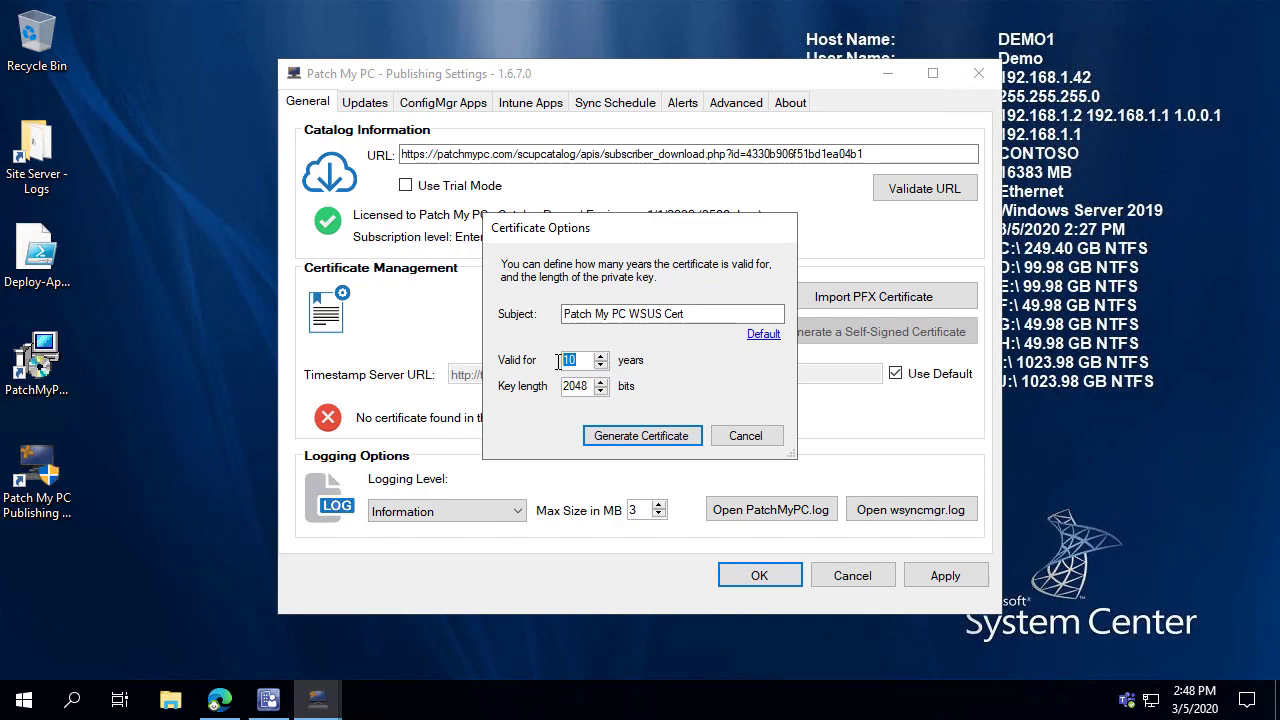
click(624, 436)
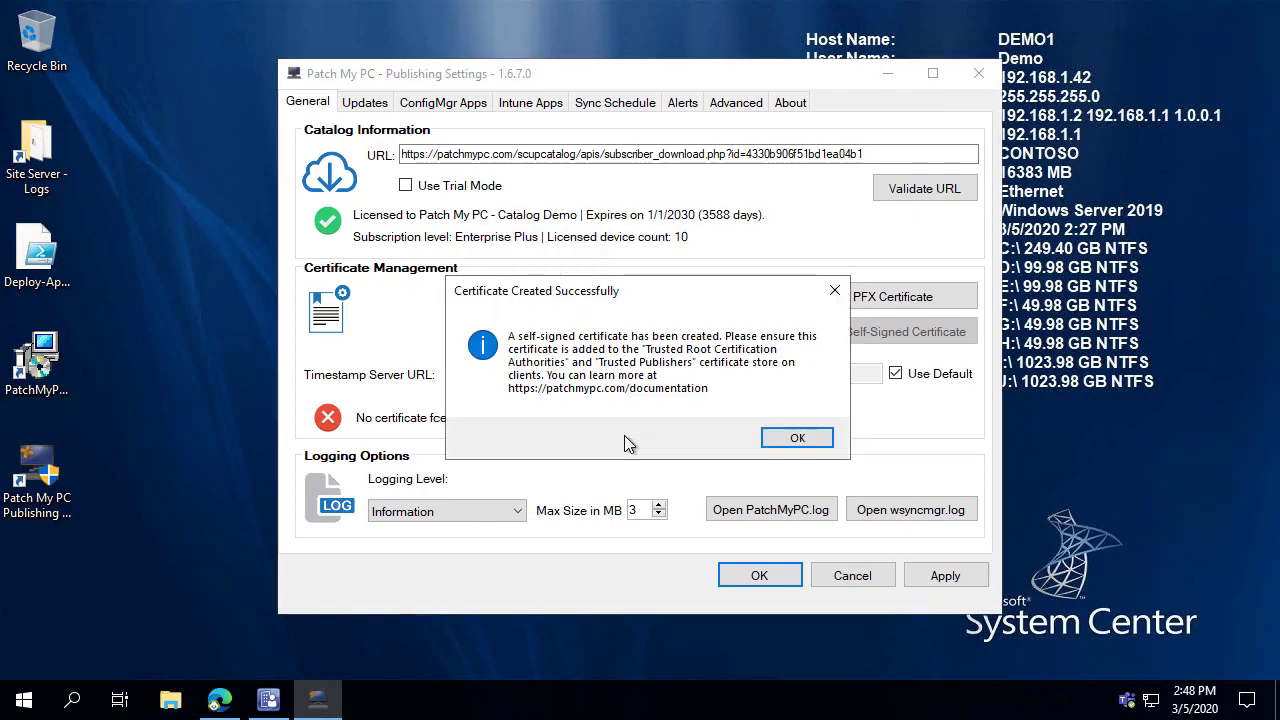
click(806, 440)
Step: In Configuration Manager, enable third-party software updates on the DM1 site's software update point and let Configuration Manager manage the certificate
click(268, 700)
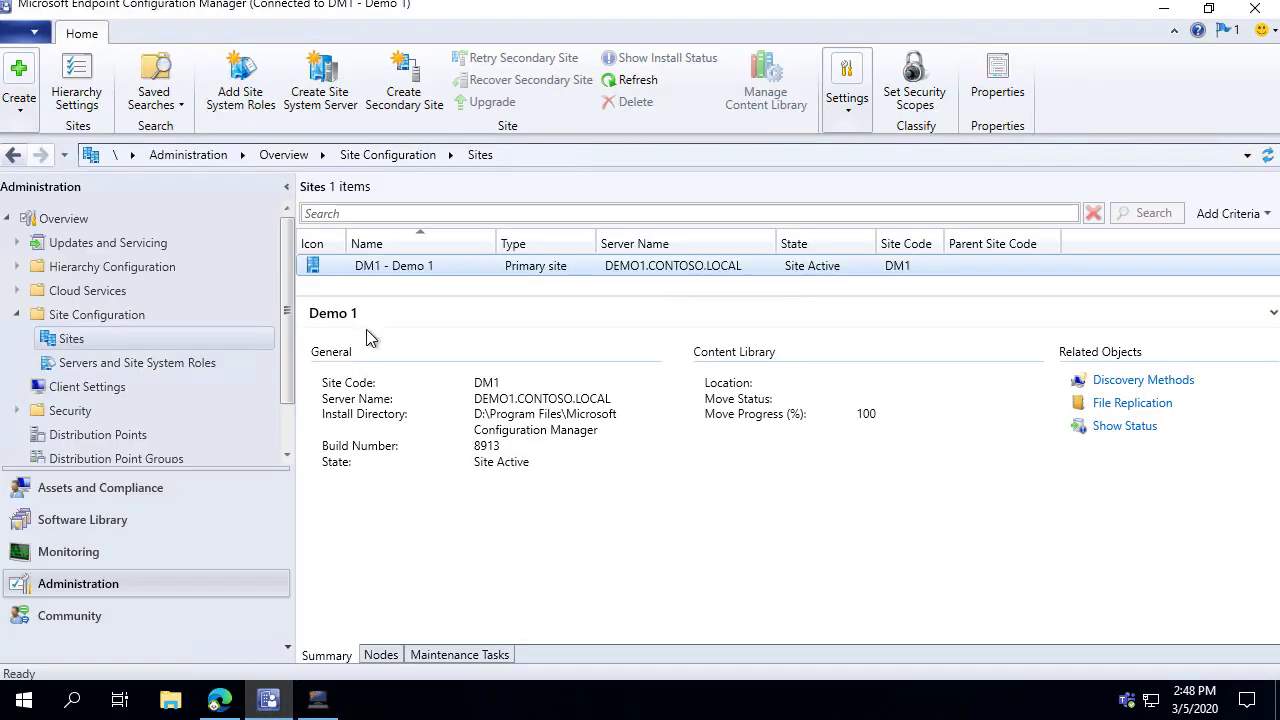
right_click(388, 277)
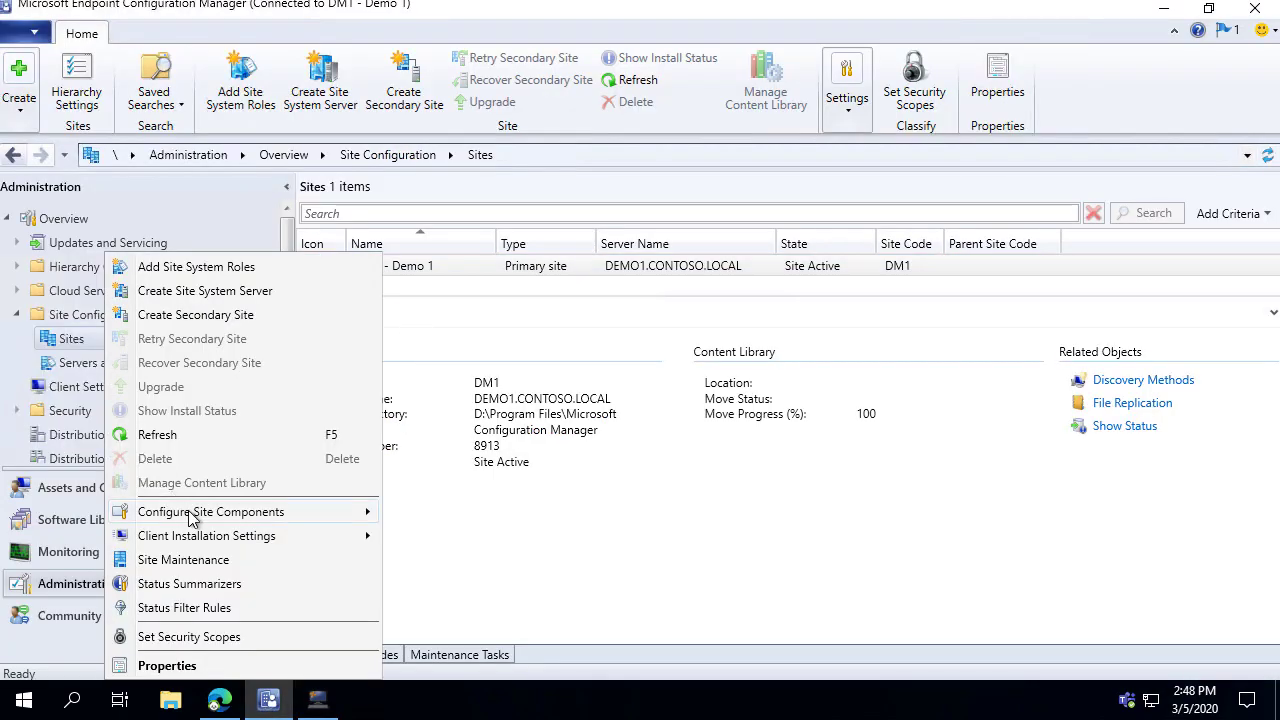
mouse_move(196, 516)
click(471, 538)
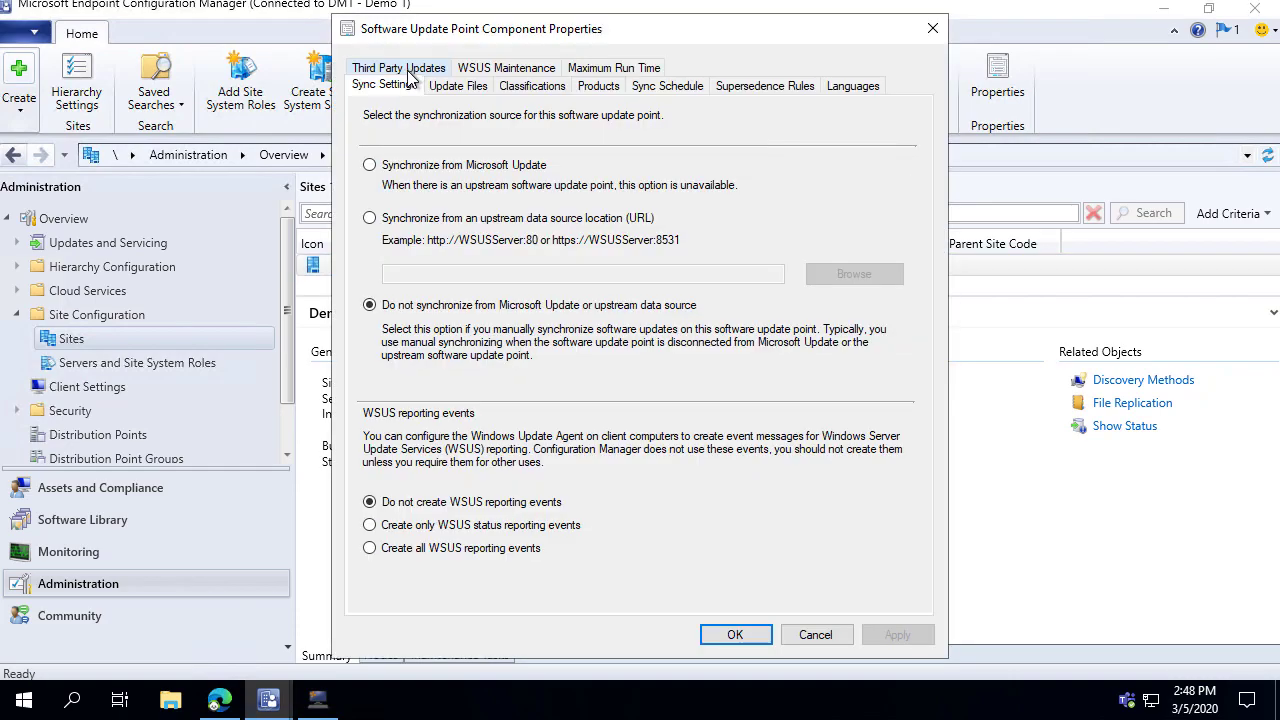
click(410, 70)
click(441, 131)
click(476, 316)
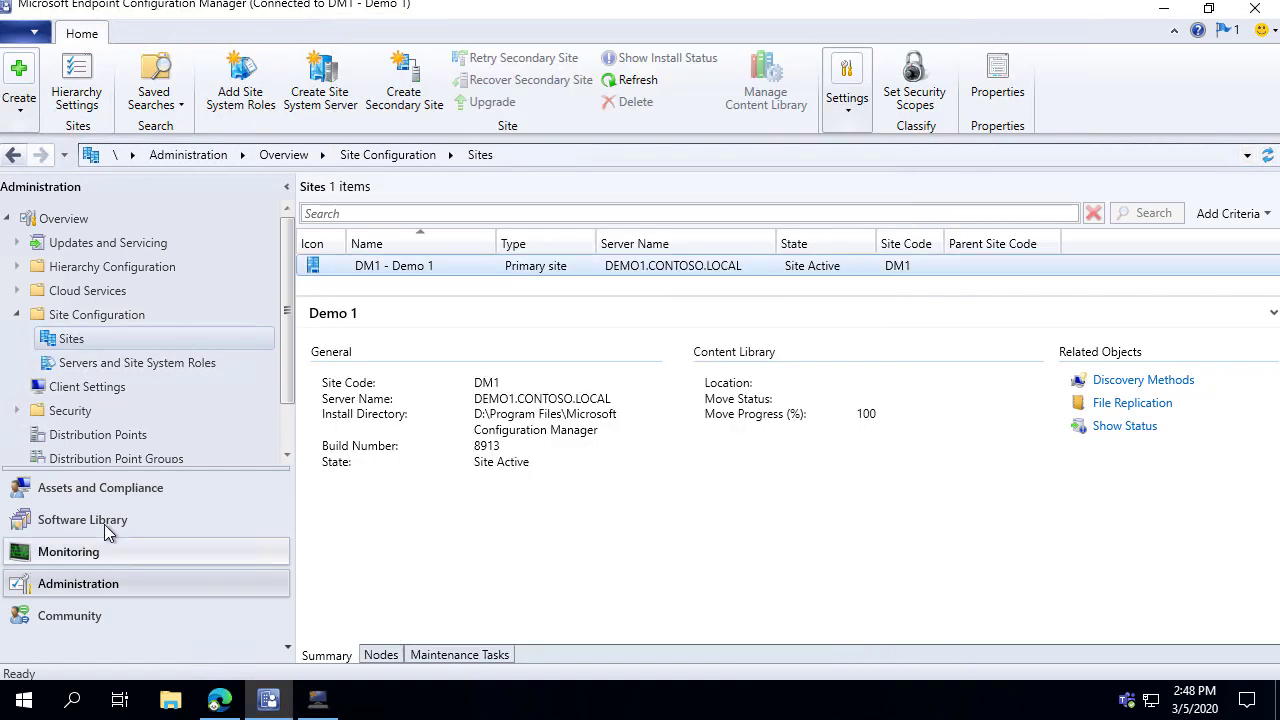
Step: Start a software updates synchronization from All Software Updates in the Software Library
click(104, 521)
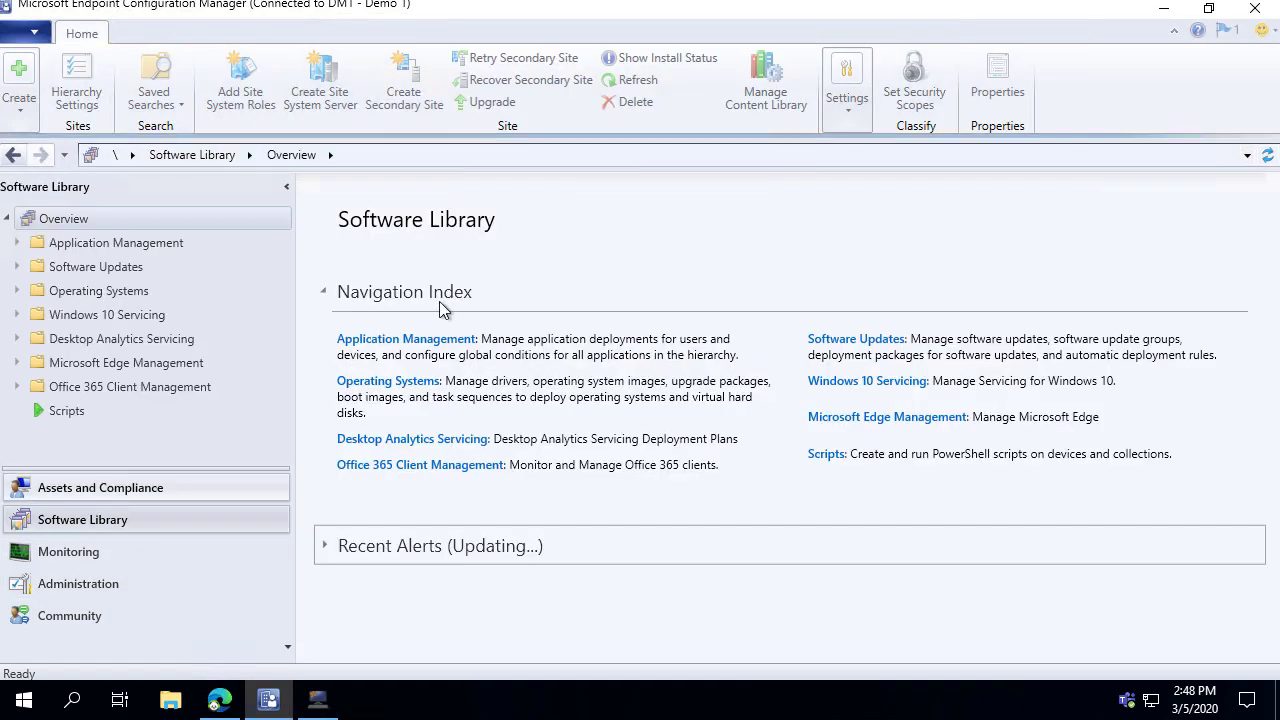
click(63, 266)
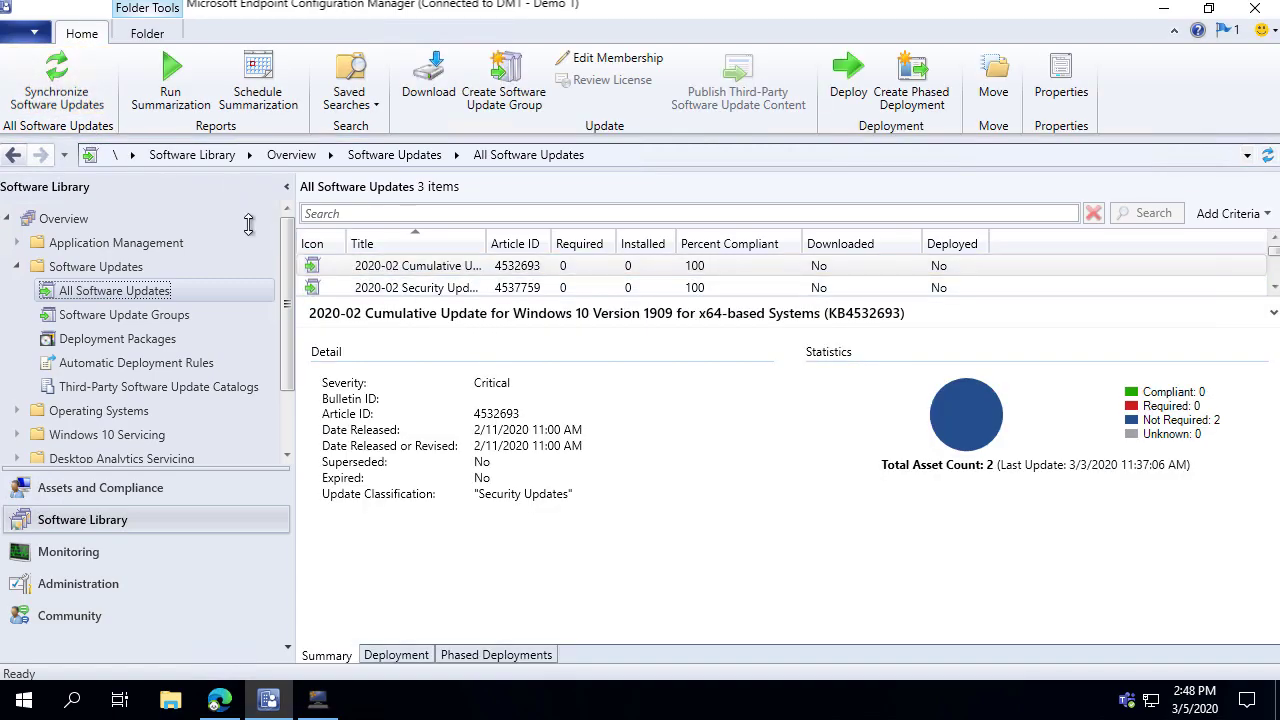
click(57, 86)
click(713, 457)
Step: Open wsyncmgr.log from the Patch My PC settings, pause it, and examine the entries about the WSUS third-party signing certificate
click(1166, 10)
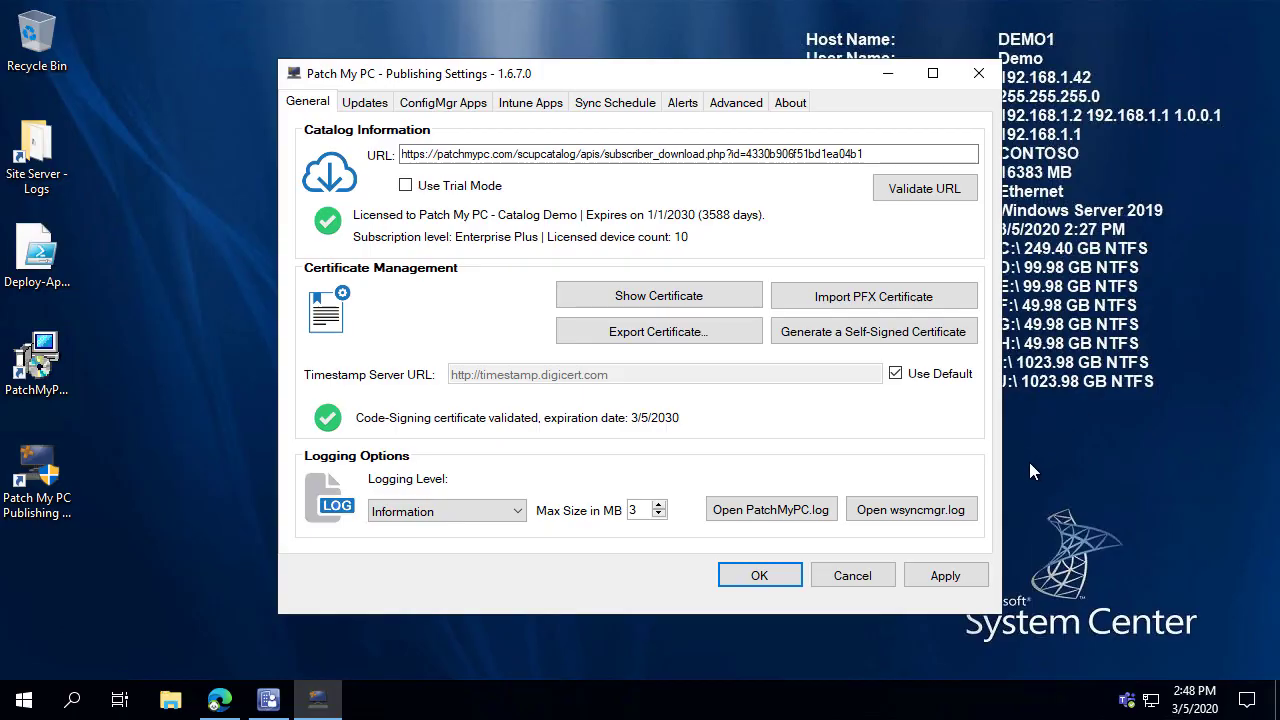
click(913, 510)
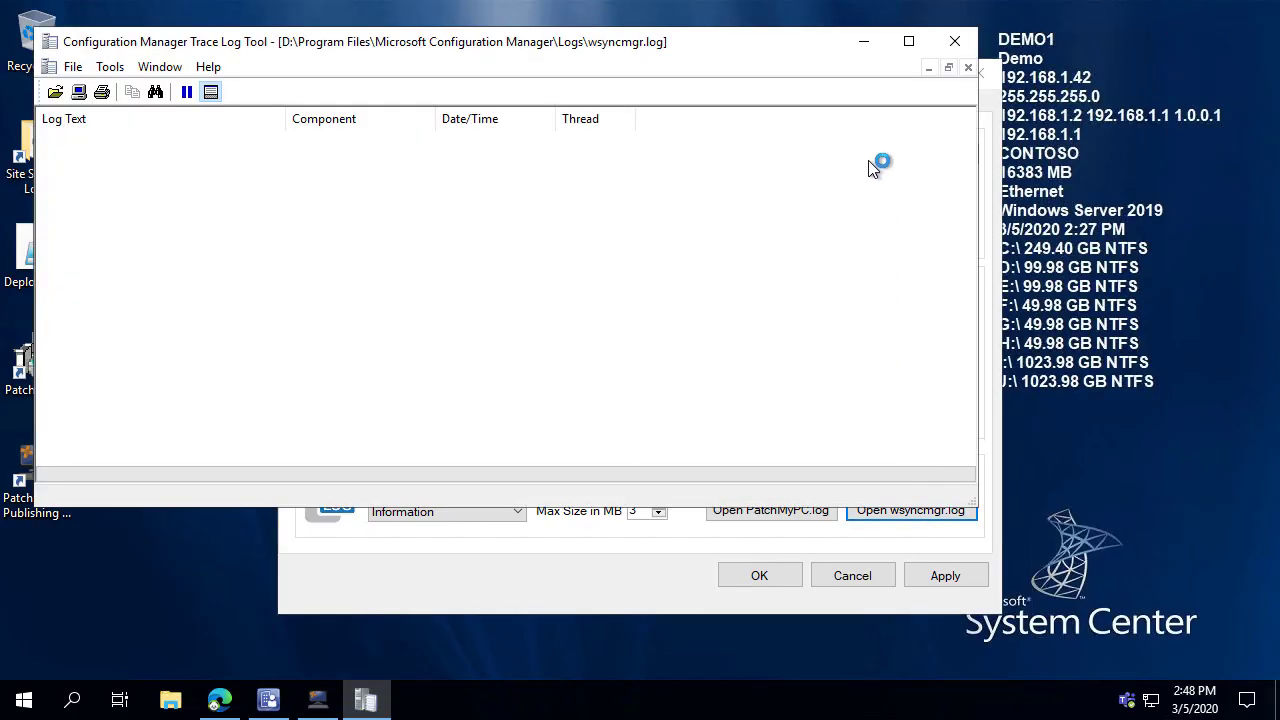
click(910, 40)
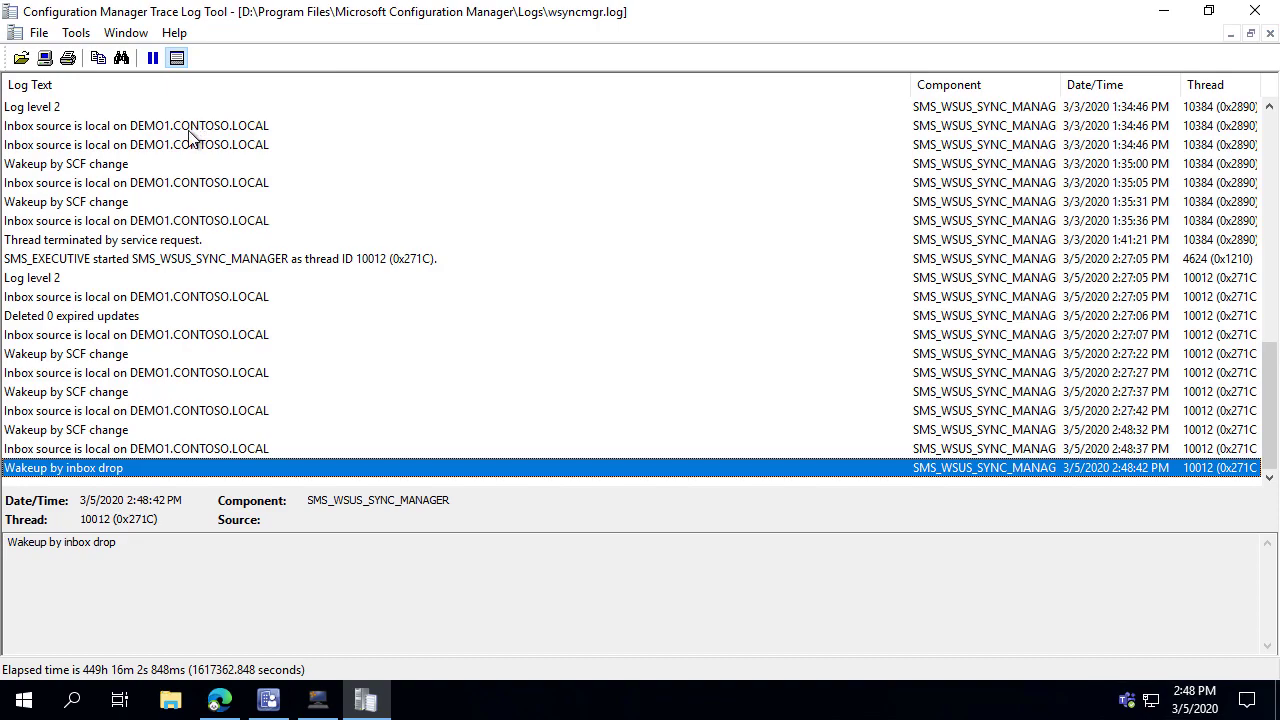
click(153, 58)
click(152, 221)
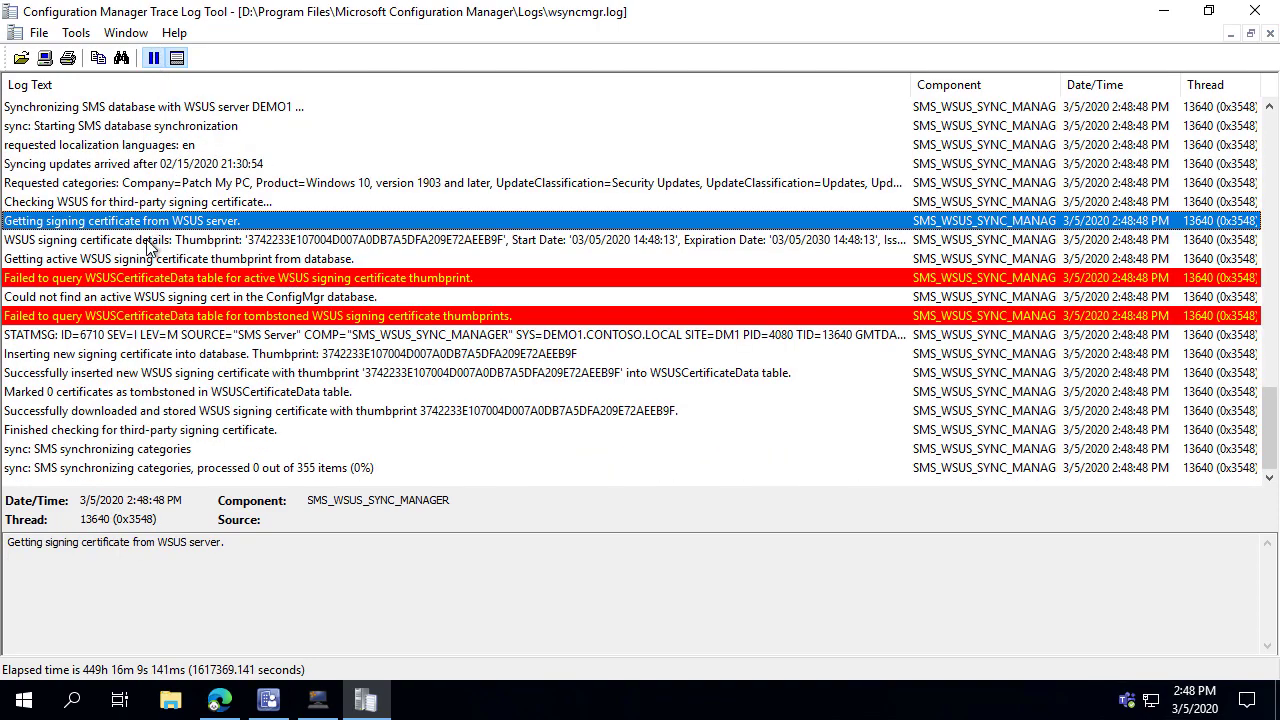
click(147, 242)
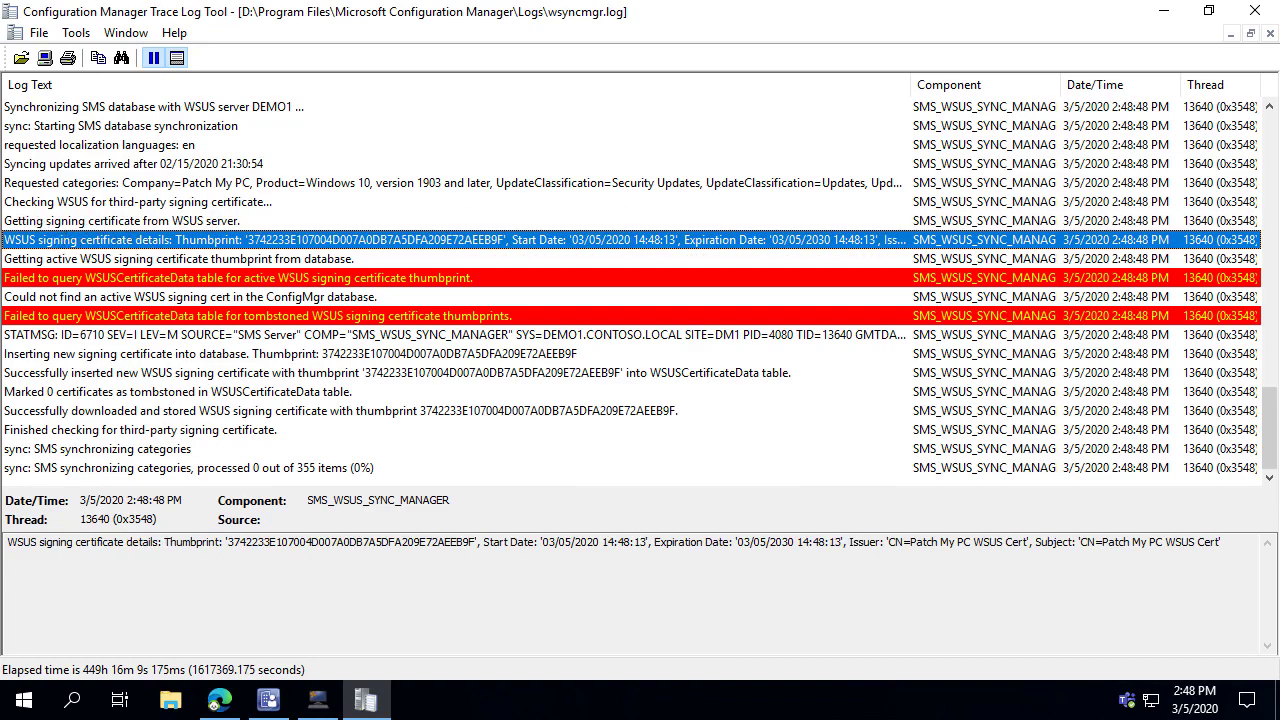
mouse_move(3, 188)
mouse_down()
mouse_move(178, 252)
mouse_move(380, 279)
mouse_move(597, 335)
mouse_move(864, 352)
mouse_move(958, 393)
mouse_move(998, 386)
mouse_up()
key(Escape)
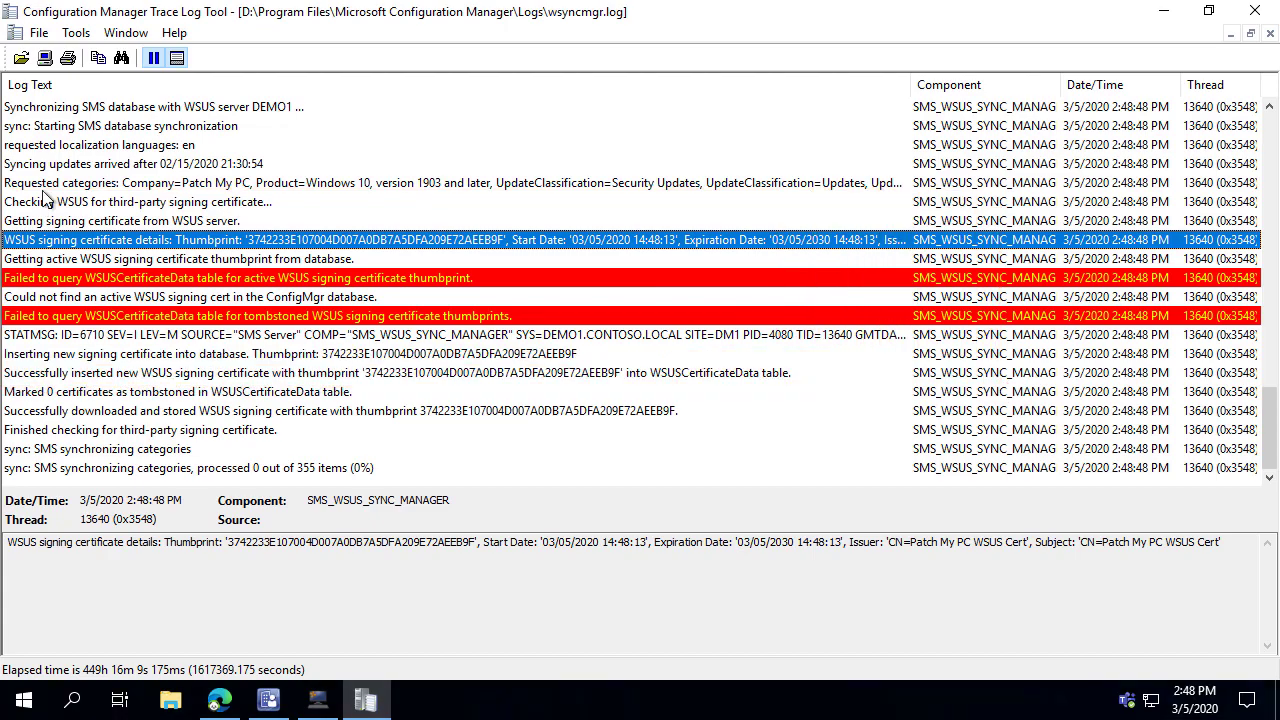
click(1163, 14)
Step: Check the current WSUS signing certificate details in the DM1 site's software update point properties in Configuration Manager
click(268, 698)
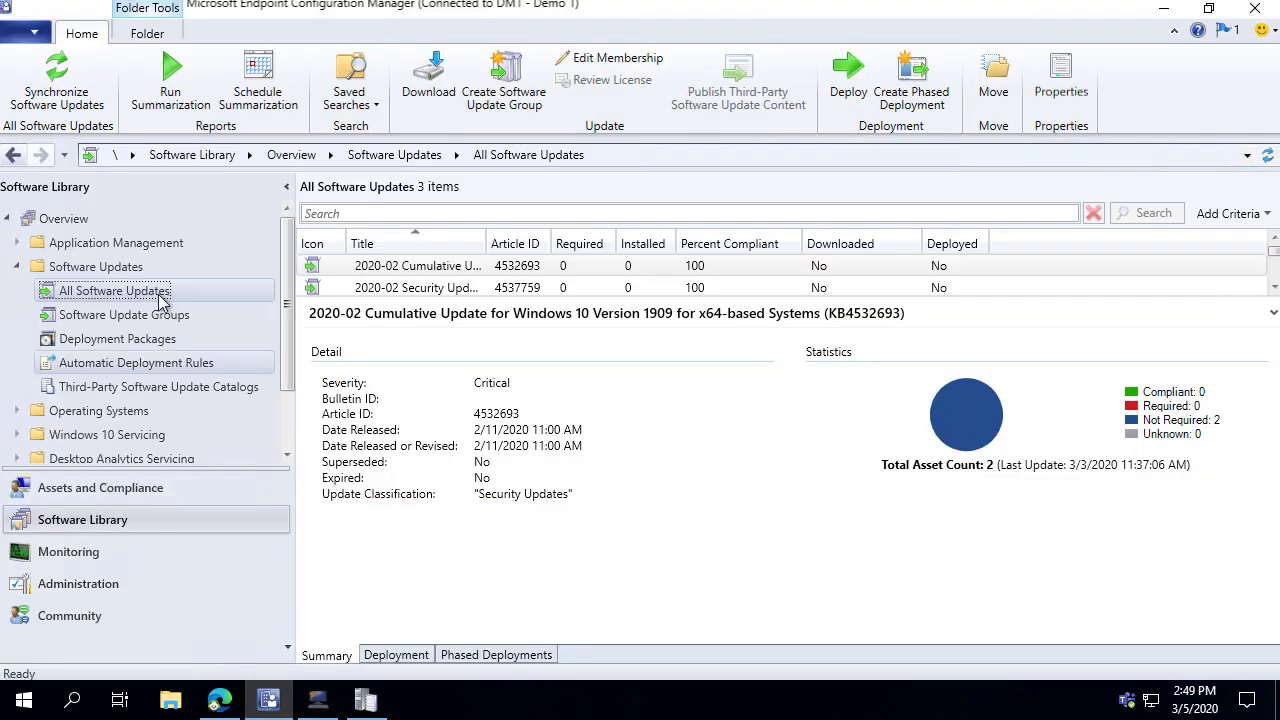
click(97, 584)
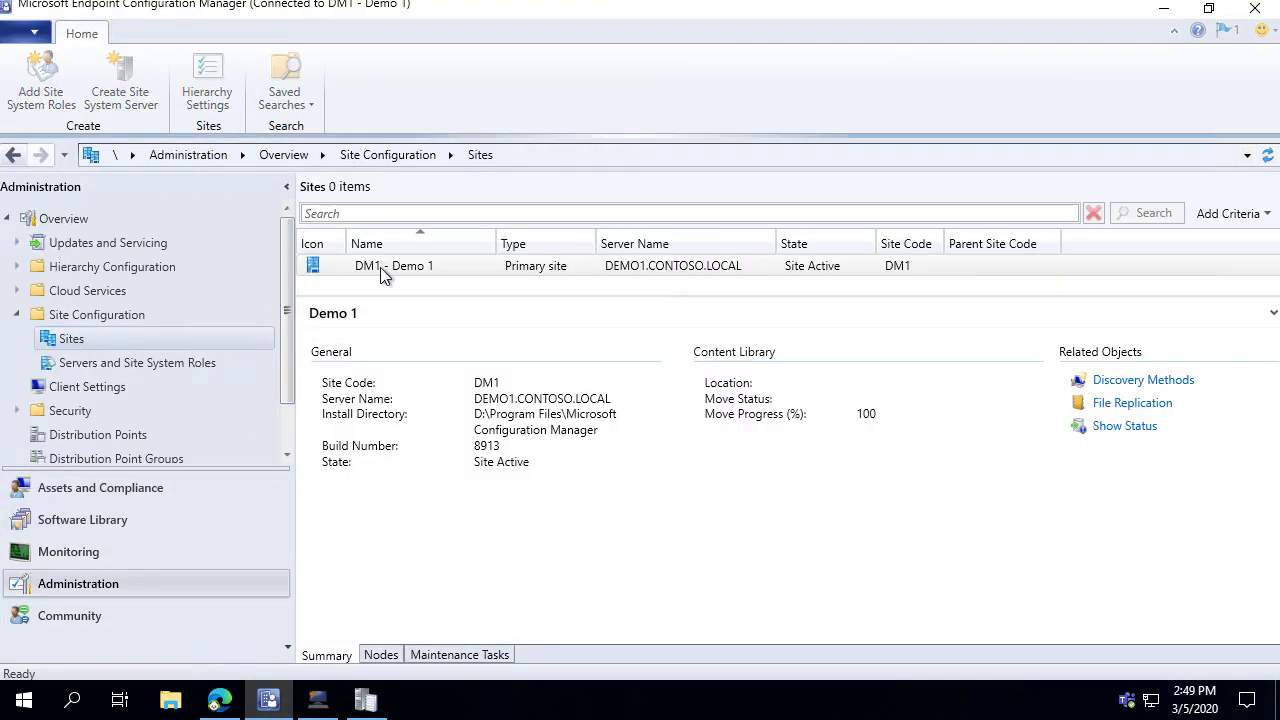
right_click(380, 267)
mouse_move(340, 511)
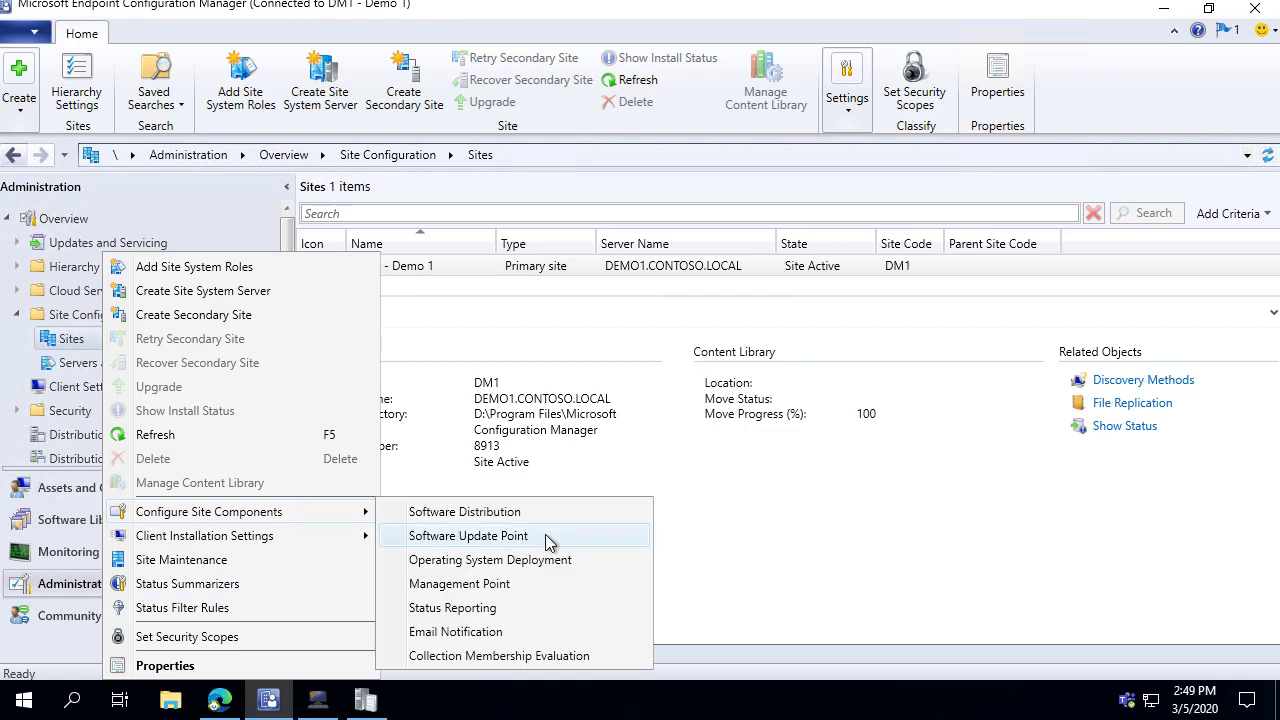
click(545, 538)
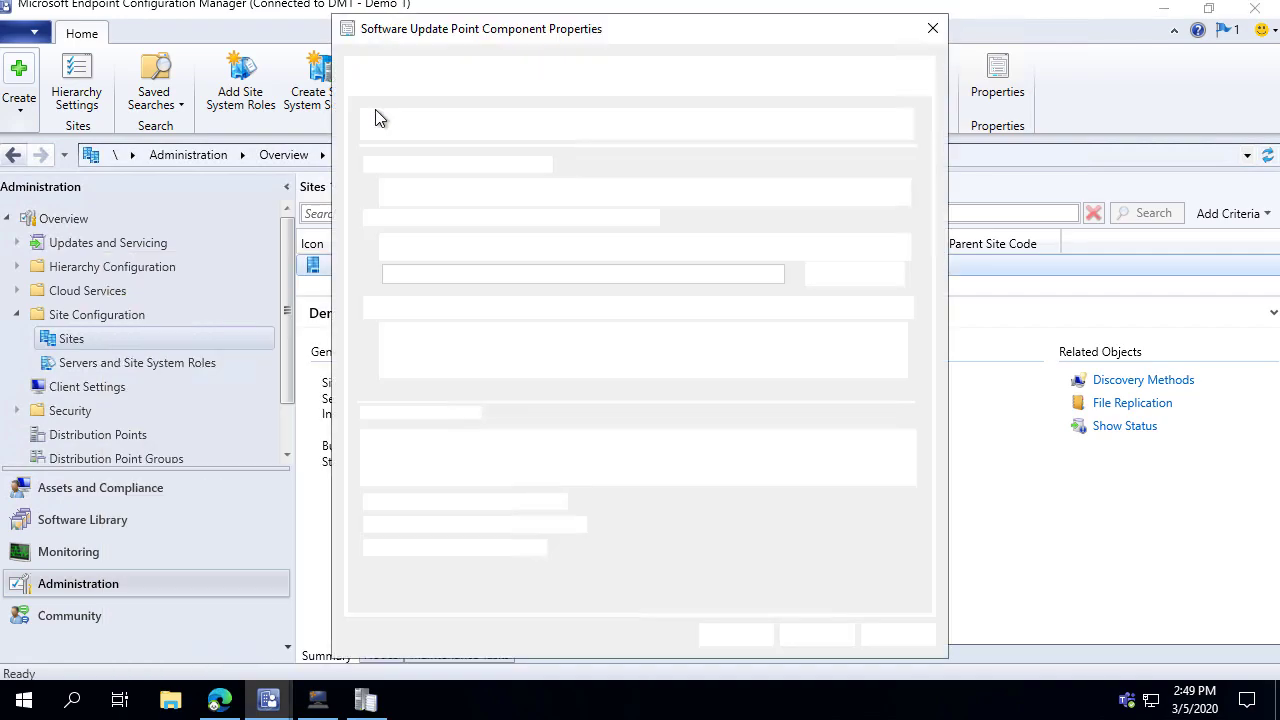
click(398, 68)
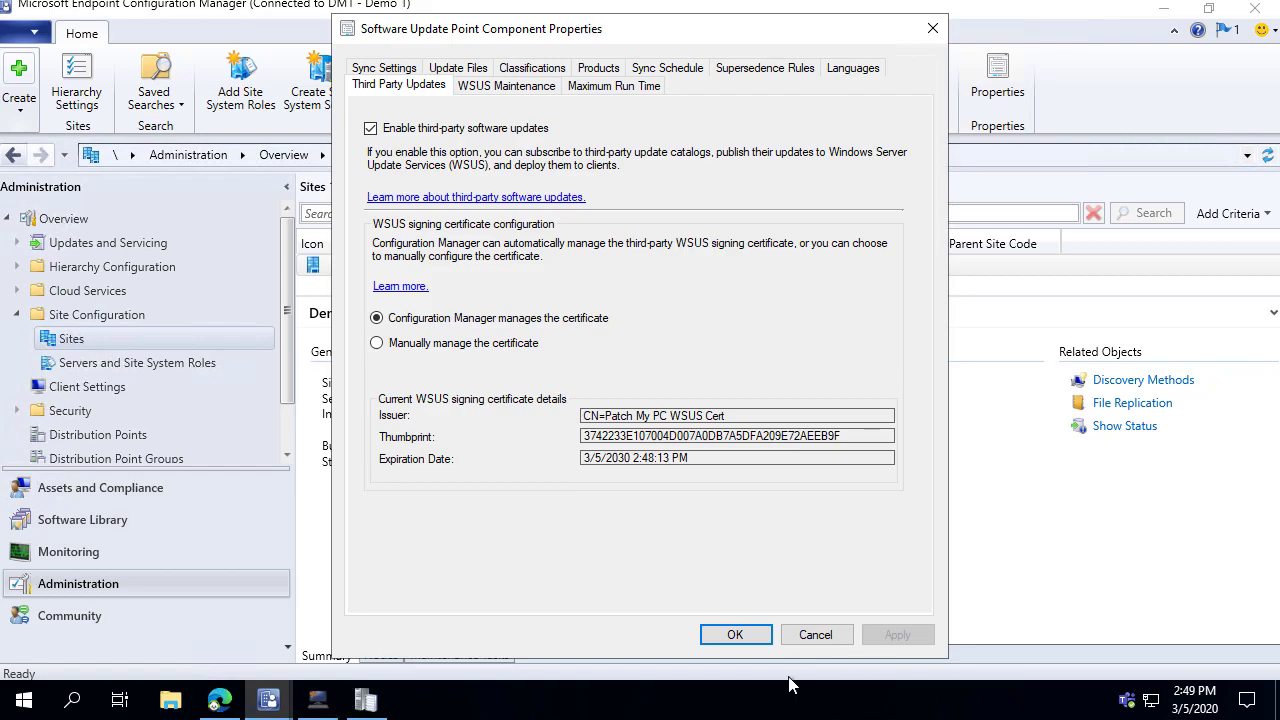
click(743, 644)
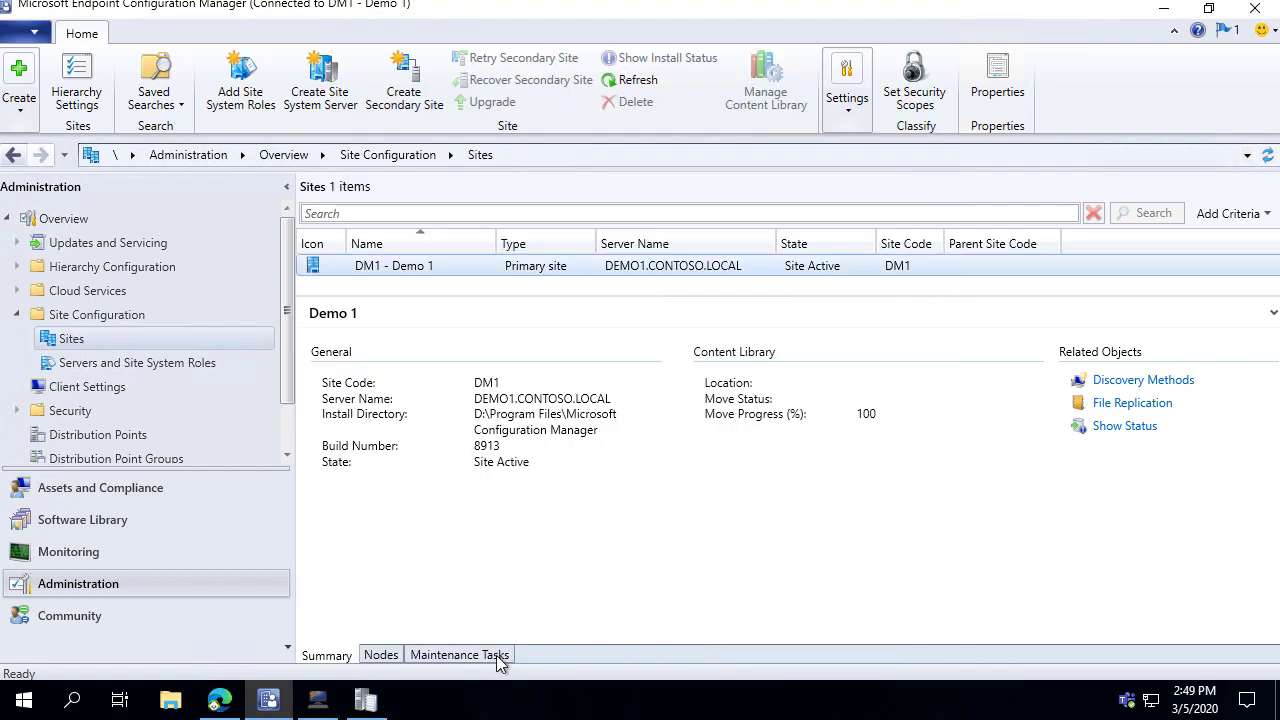
Step: Set Enable third party software updates to Yes in the Software Updates section of Configuration Manager's Default Client Settings and save
click(317, 701)
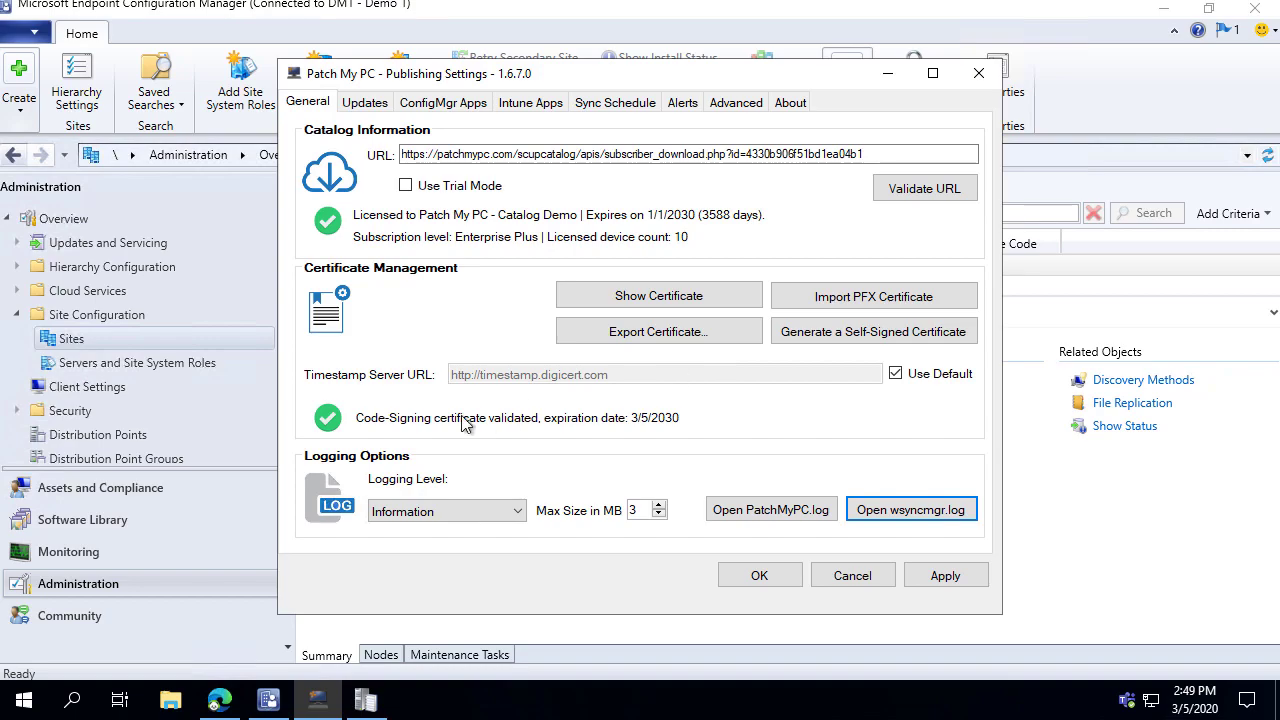
click(72, 395)
click(72, 392)
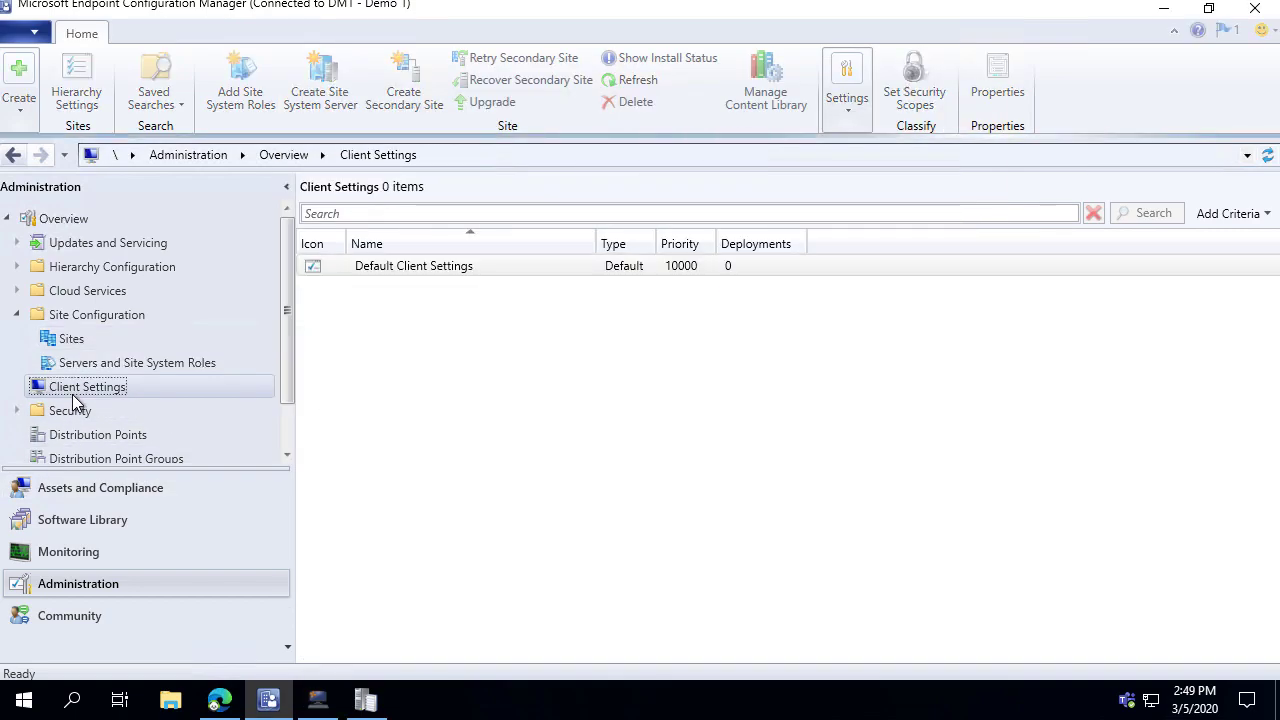
click(437, 266)
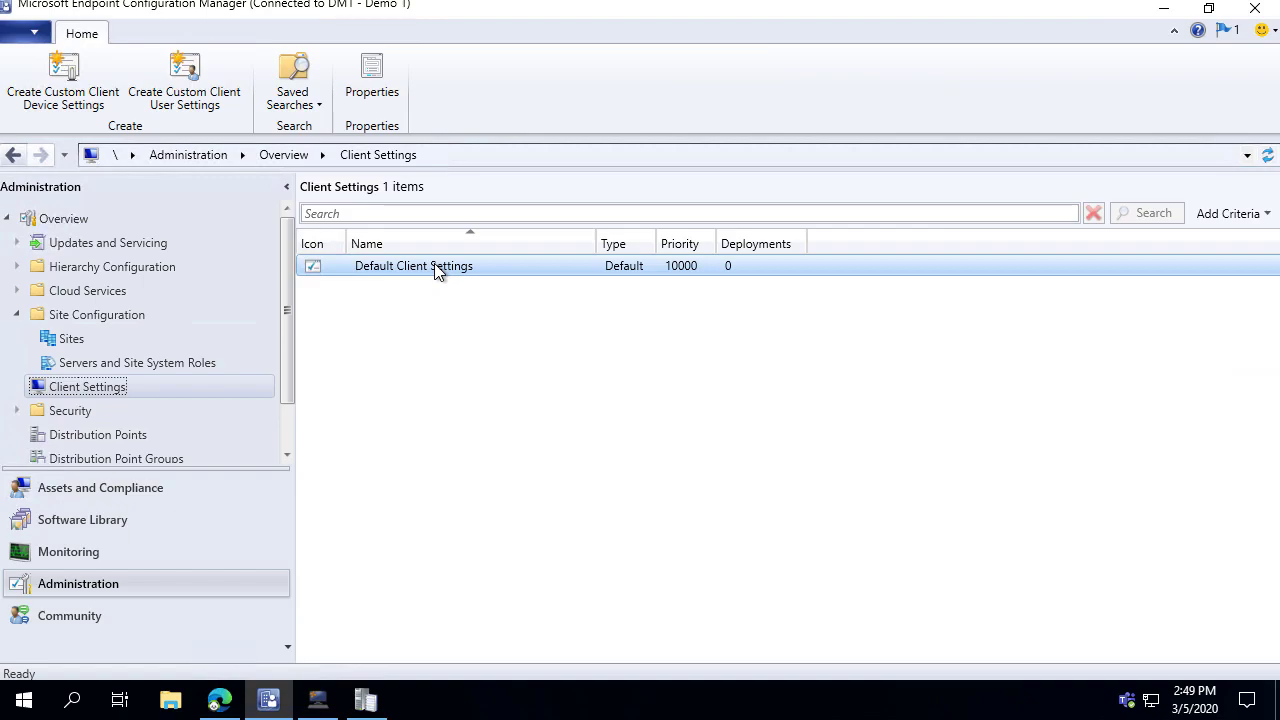
double_click(437, 266)
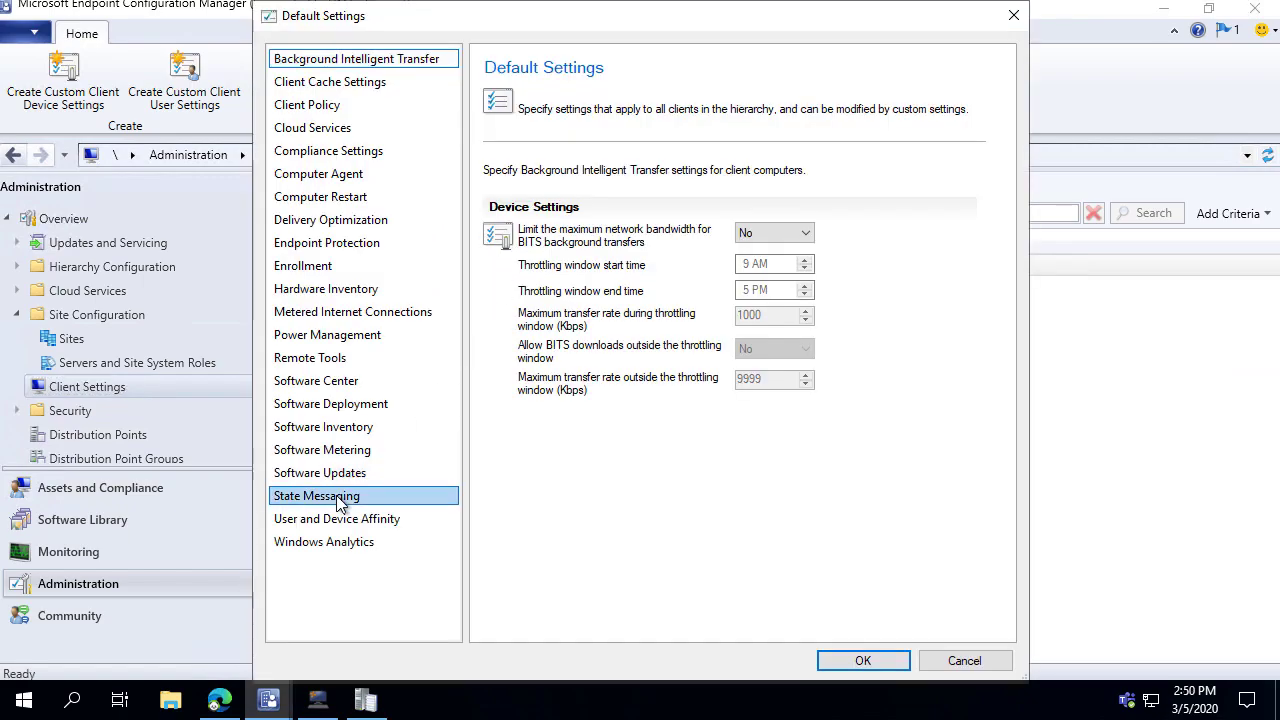
click(340, 479)
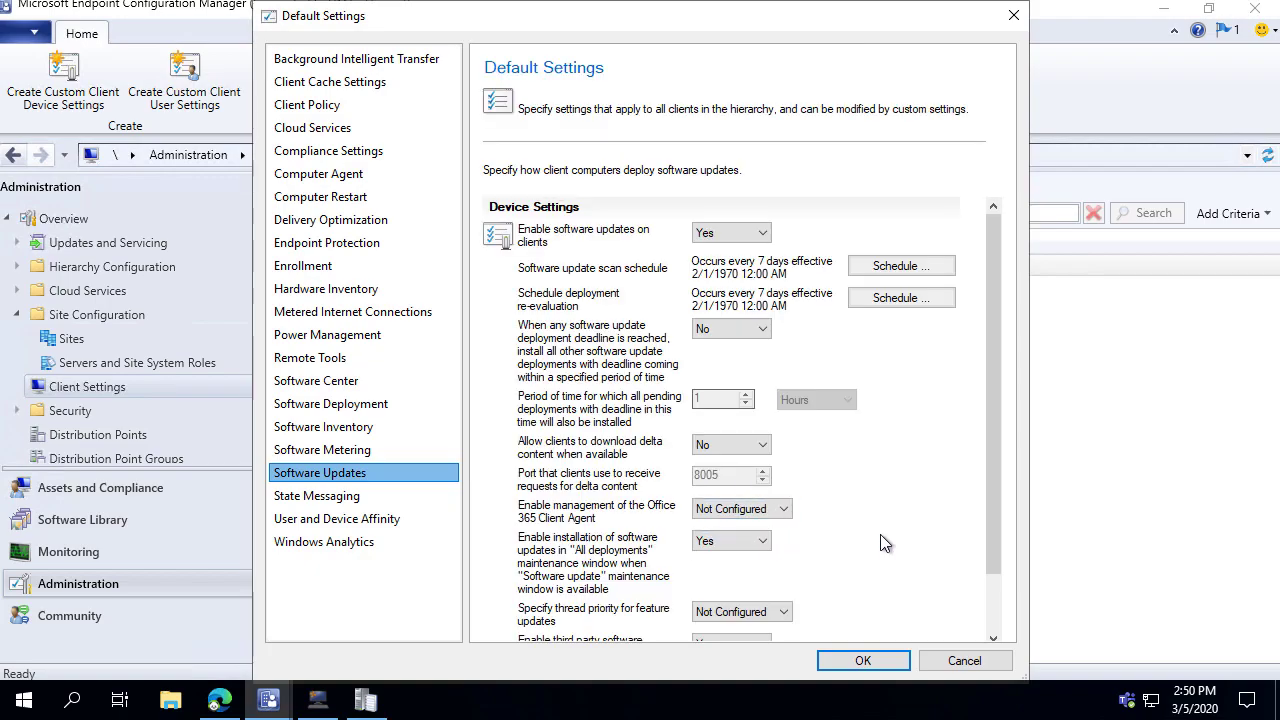
scroll(993, 484, down, 2)
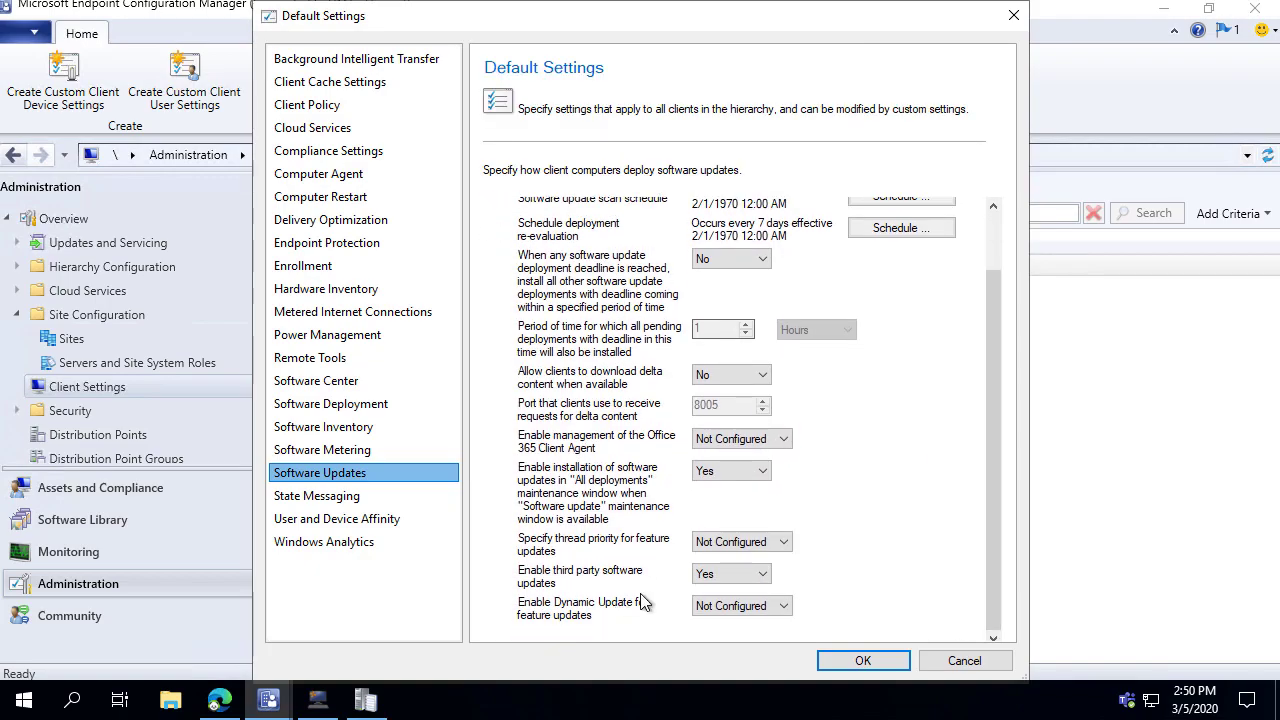
click(701, 578)
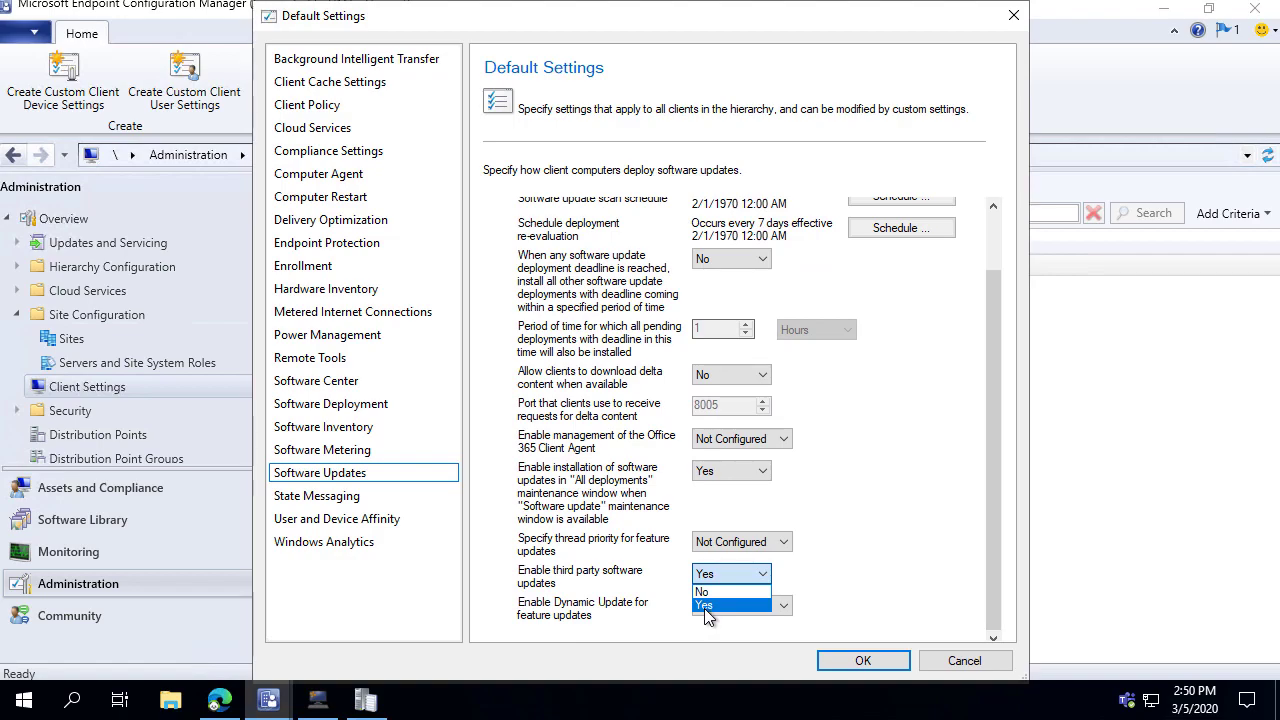
click(707, 607)
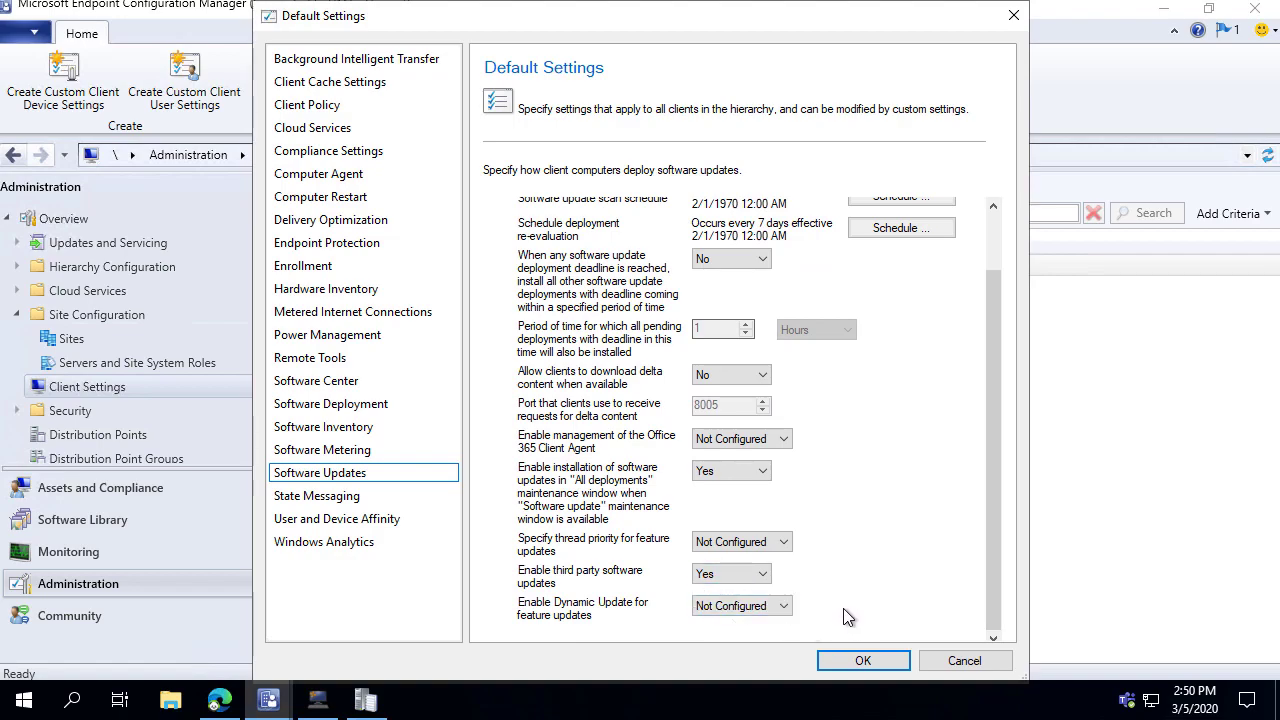
click(857, 662)
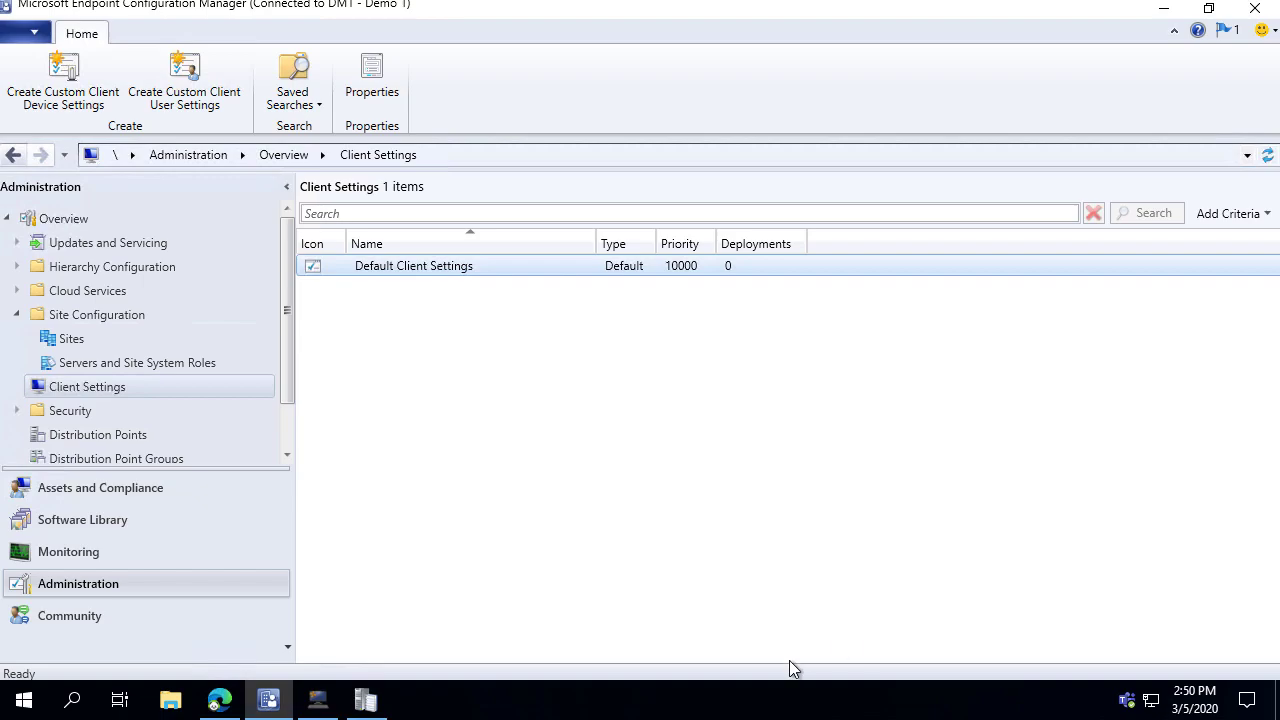
Step: Examine the Microsoft documentation in the browser on enabling third-party updates on clients, adding custom catalogs and subscribing to catalogs
click(219, 700)
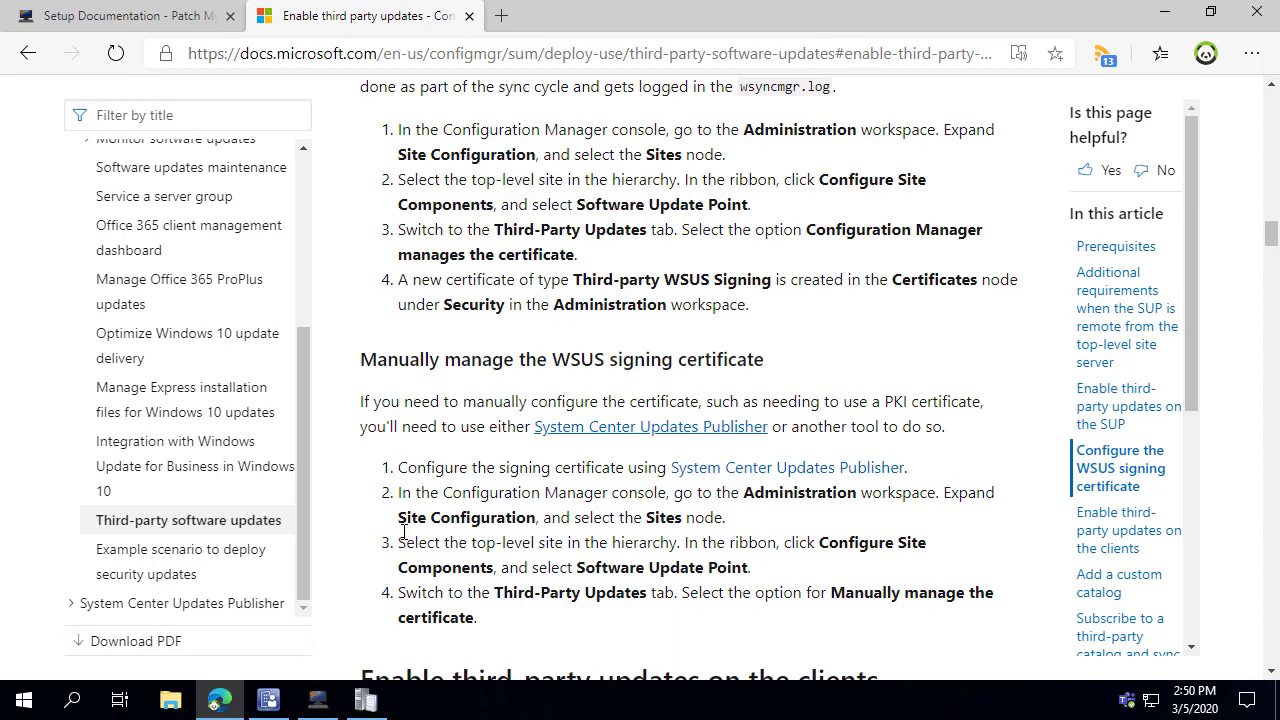
scroll(430, 510, down, 1)
scroll(568, 510, down, 2)
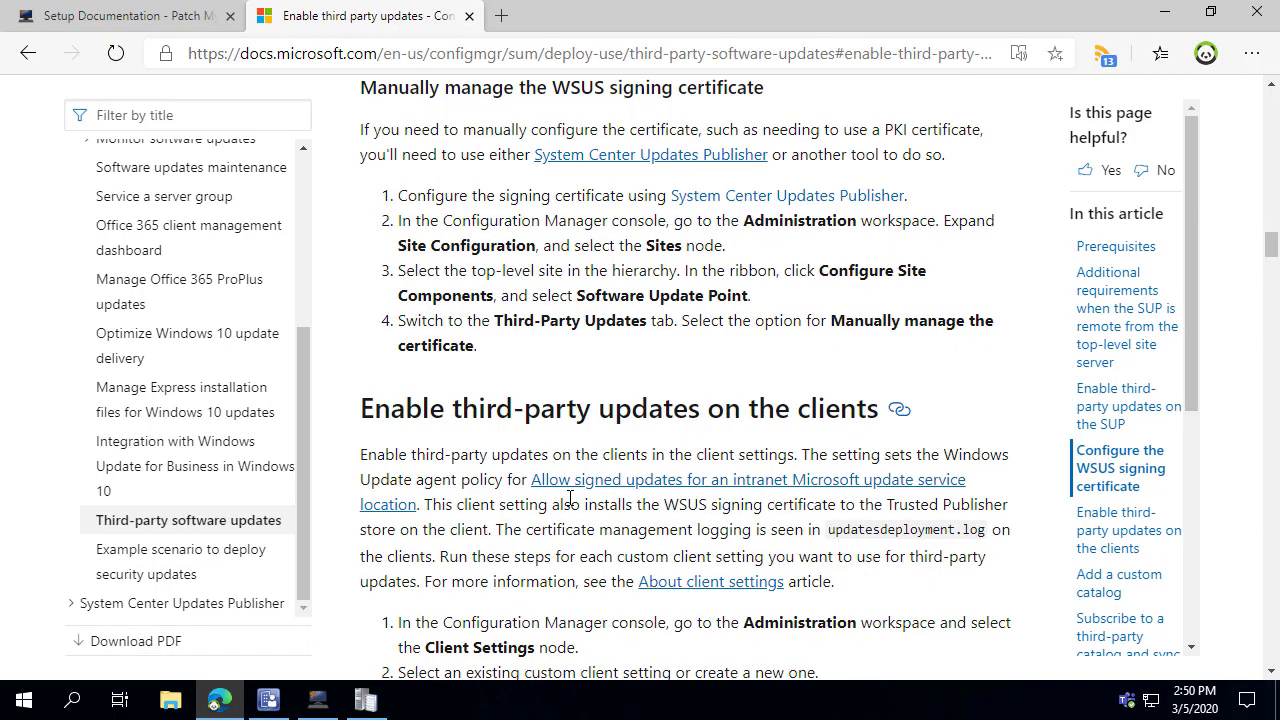
scroll(570, 498, down, 1)
scroll(555, 412, down, 2)
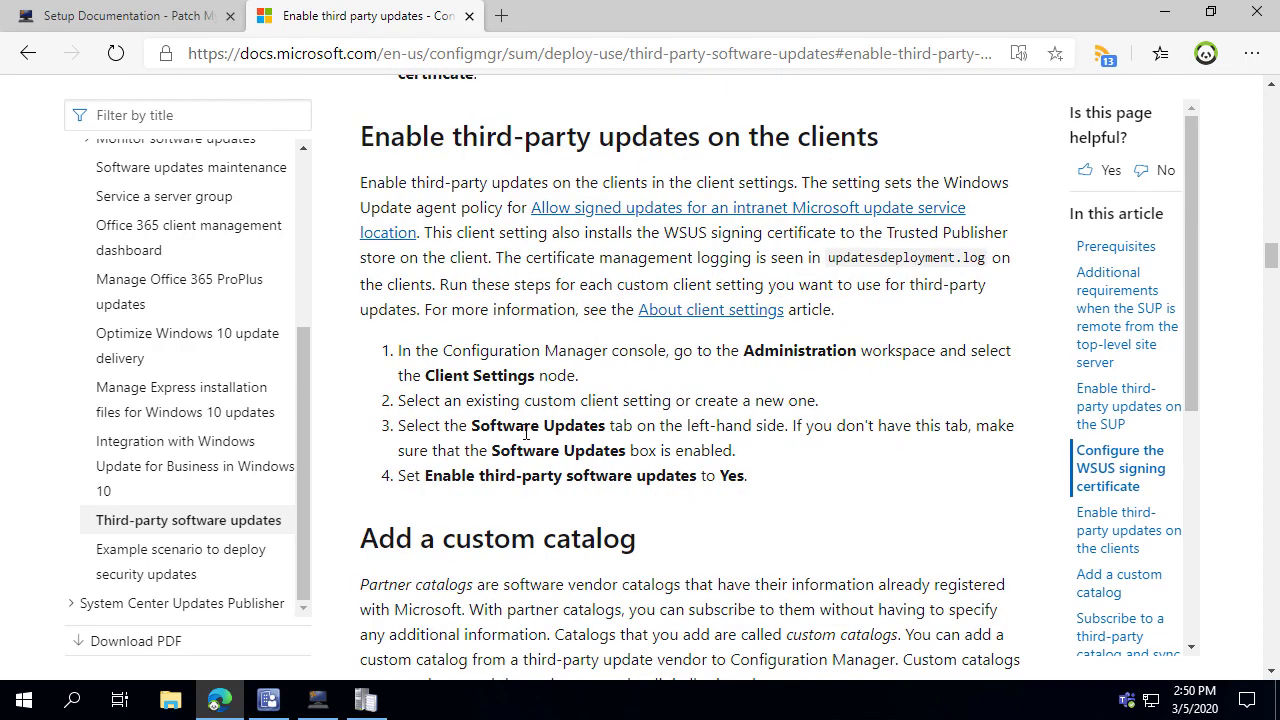
scroll(524, 432, down, 1)
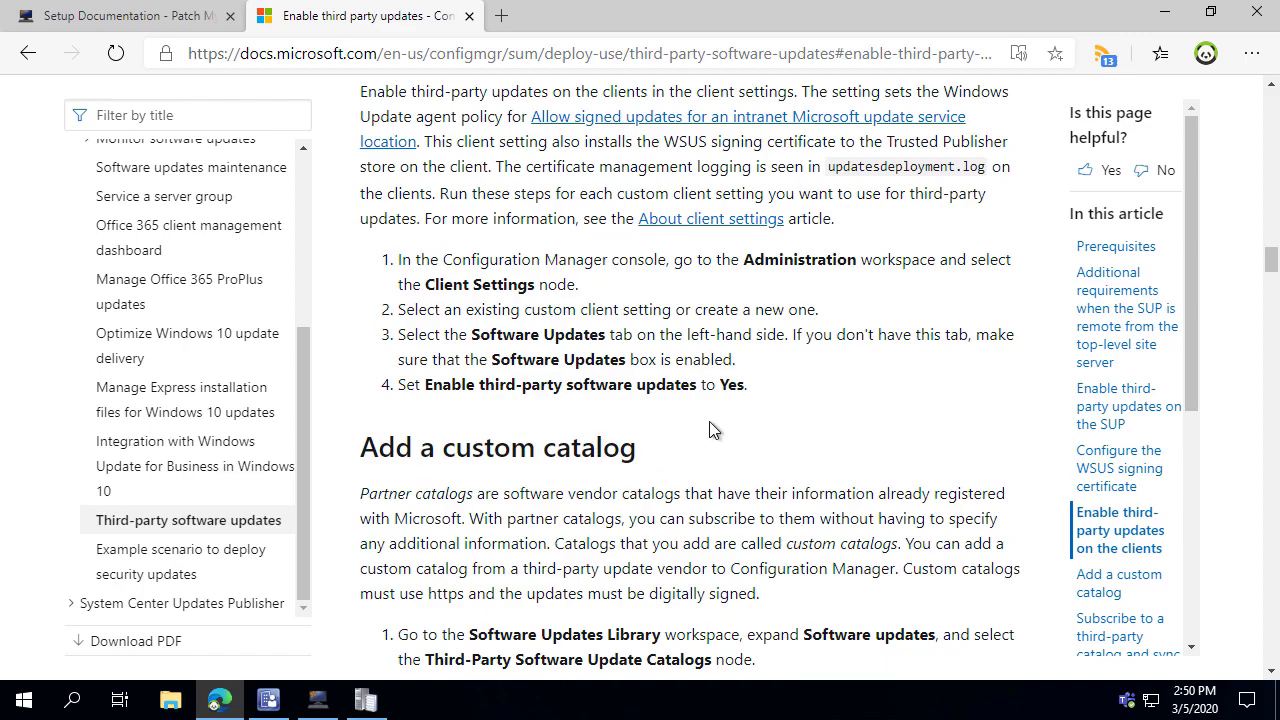
scroll(710, 420, down, 7)
scroll(710, 414, down, 5)
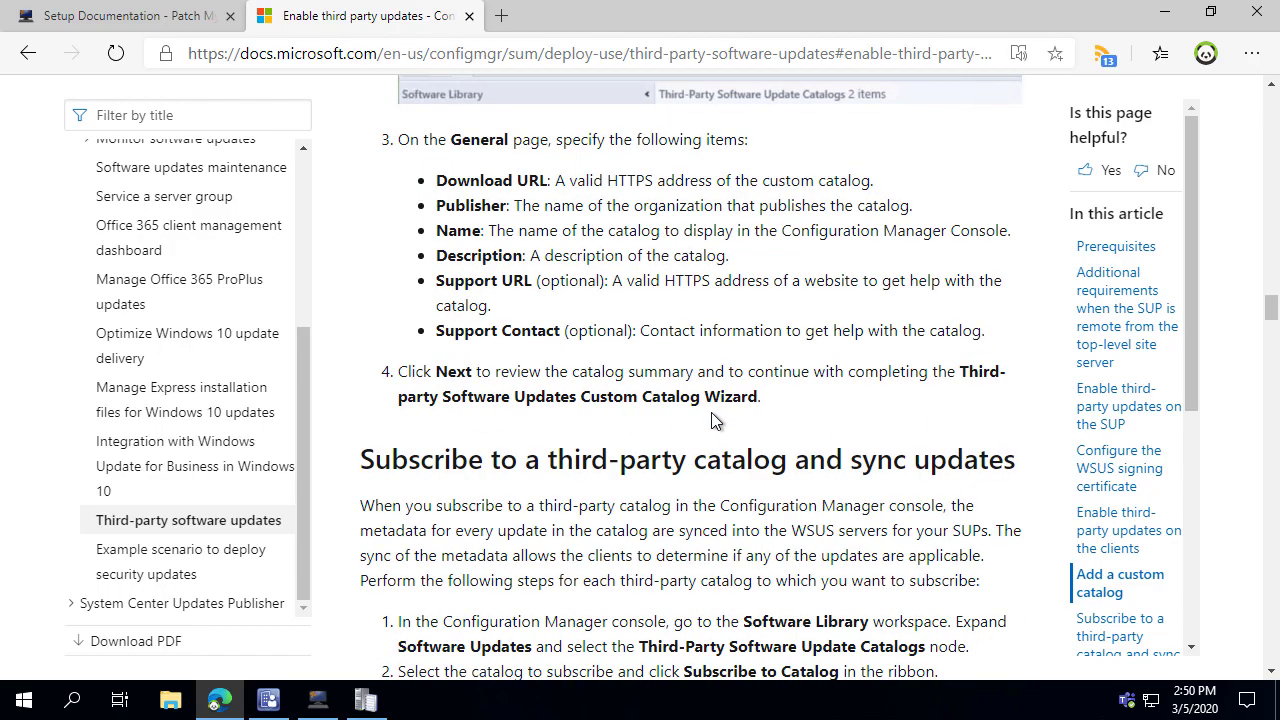
scroll(725, 420, down, 5)
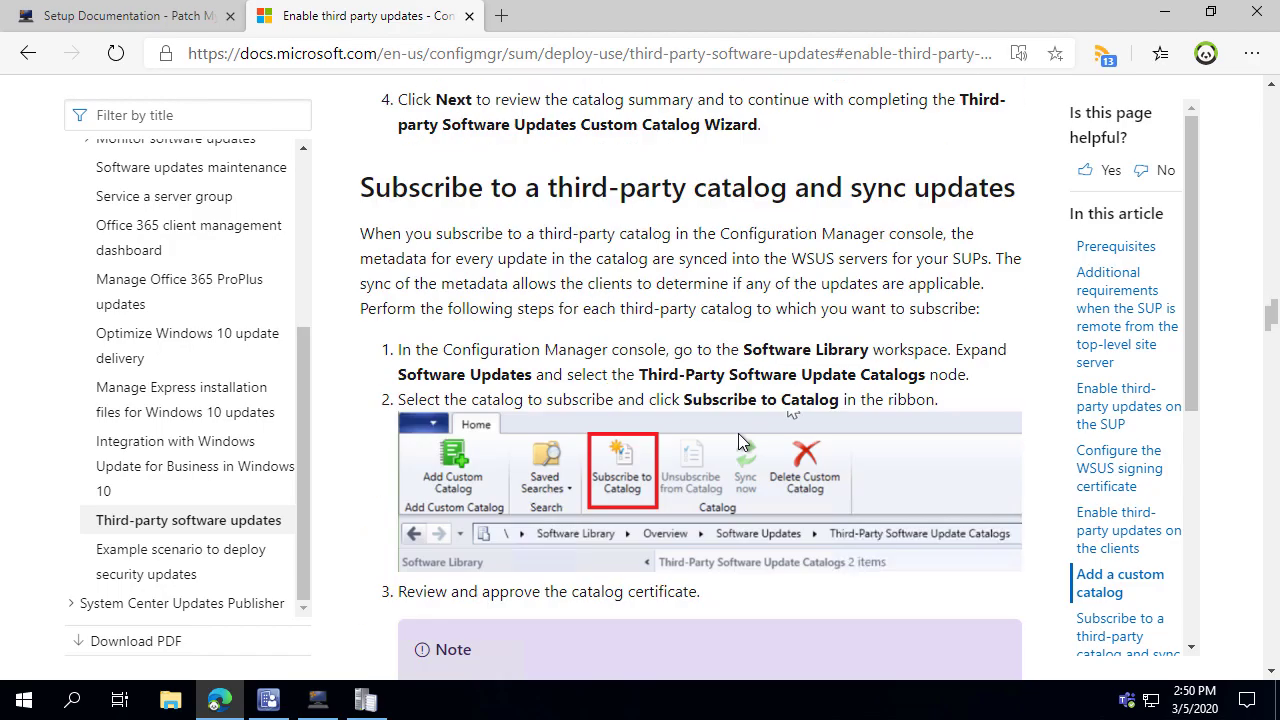
scroll(742, 438, down, 4)
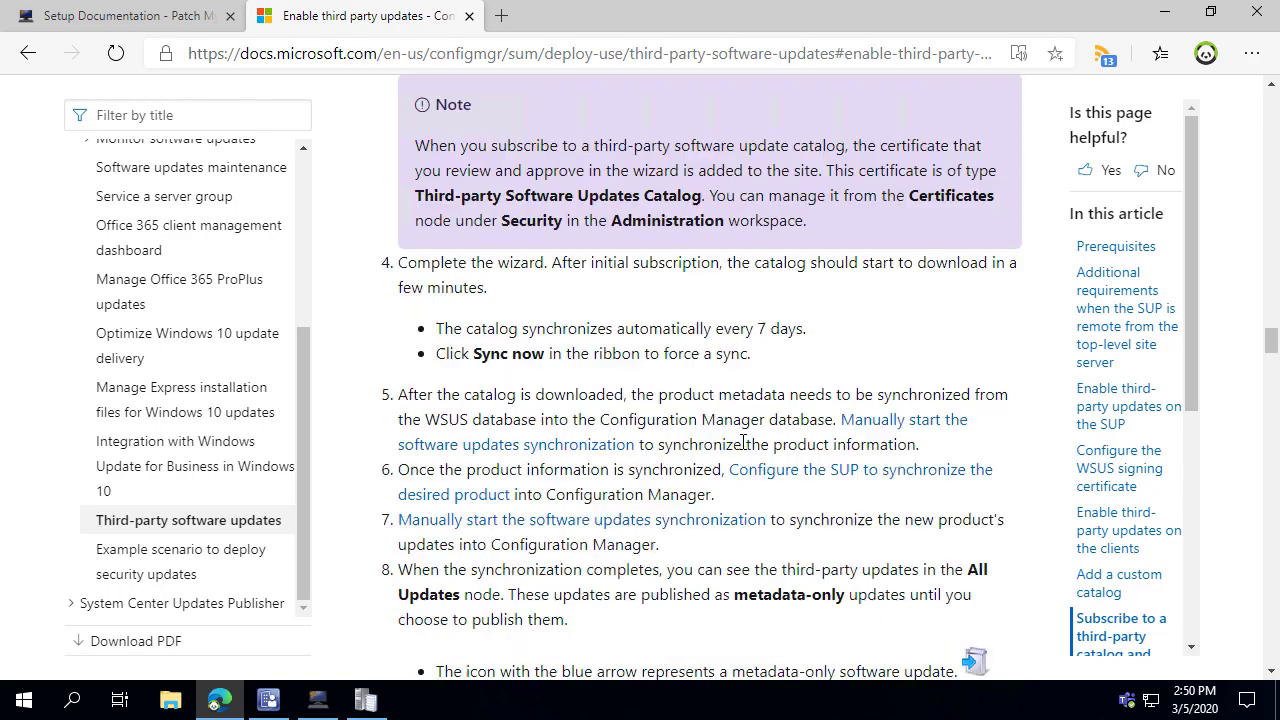
Step: Examine the documentation's prerequisites and the additional requirements for a SUP that is remote from the top-level site server
scroll(740, 443, up, 20)
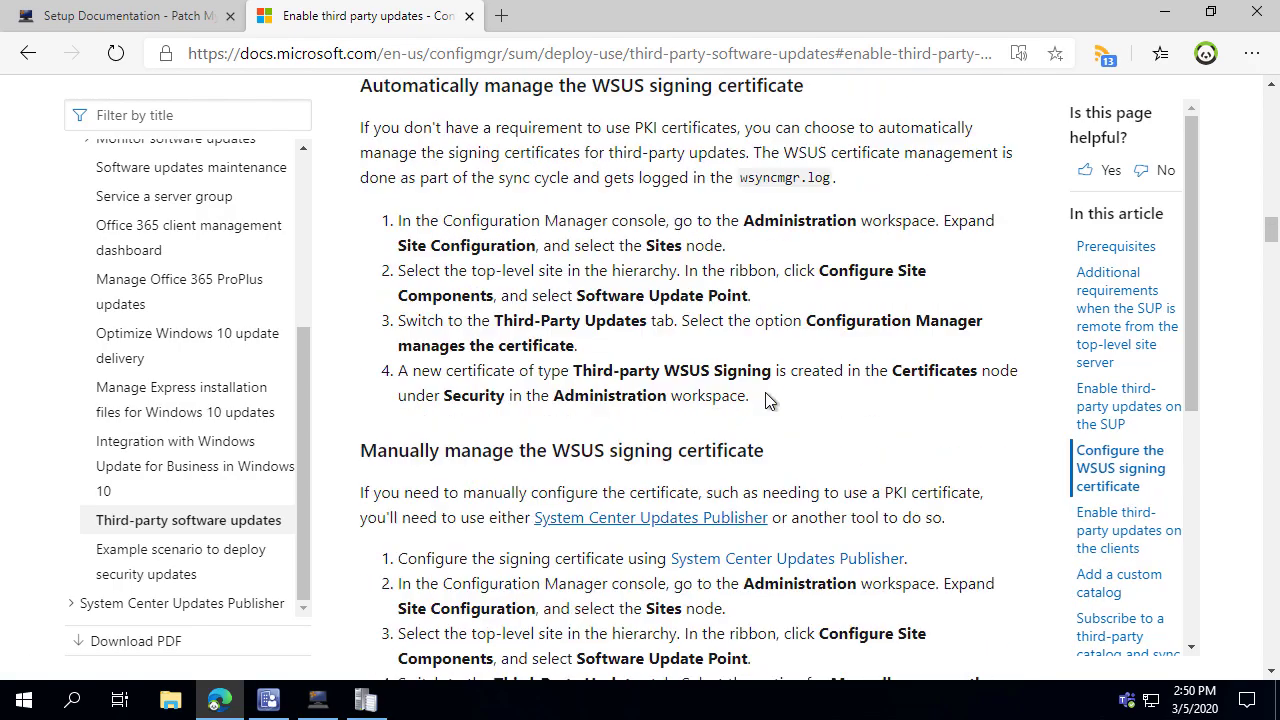
scroll(752, 412, up, 6)
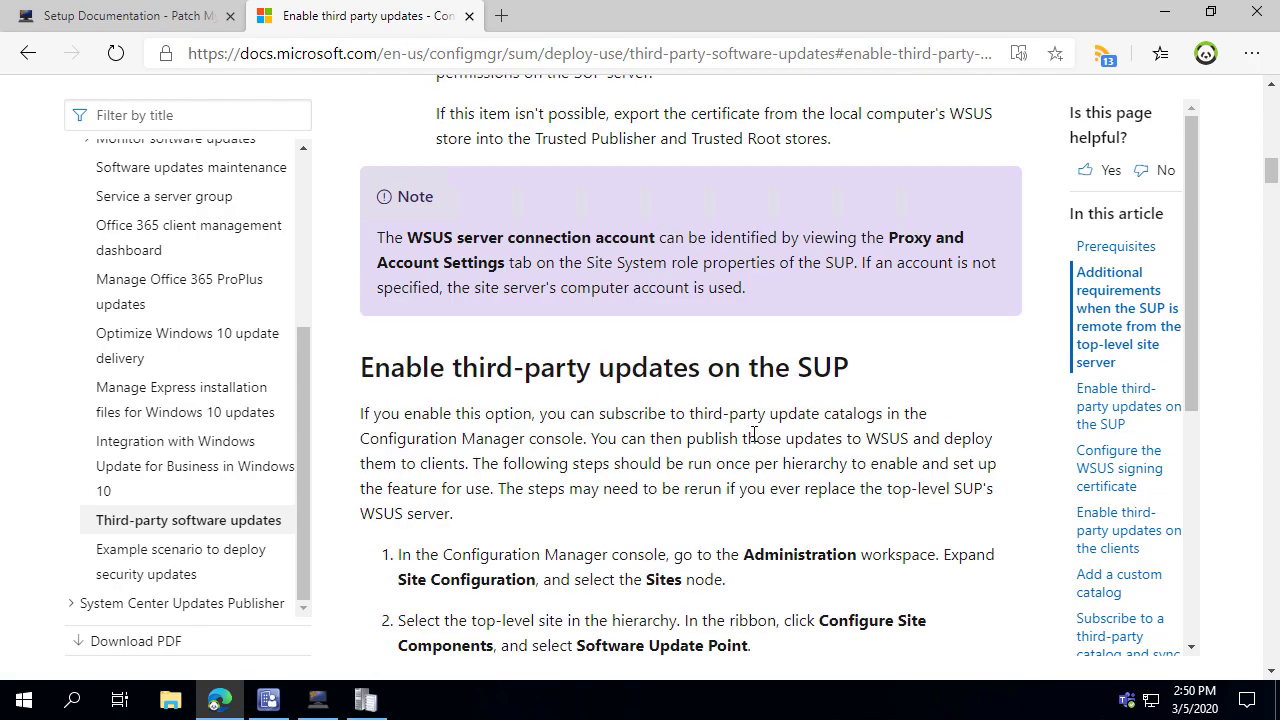
scroll(752, 436, up, 4)
scroll(763, 445, up, 6)
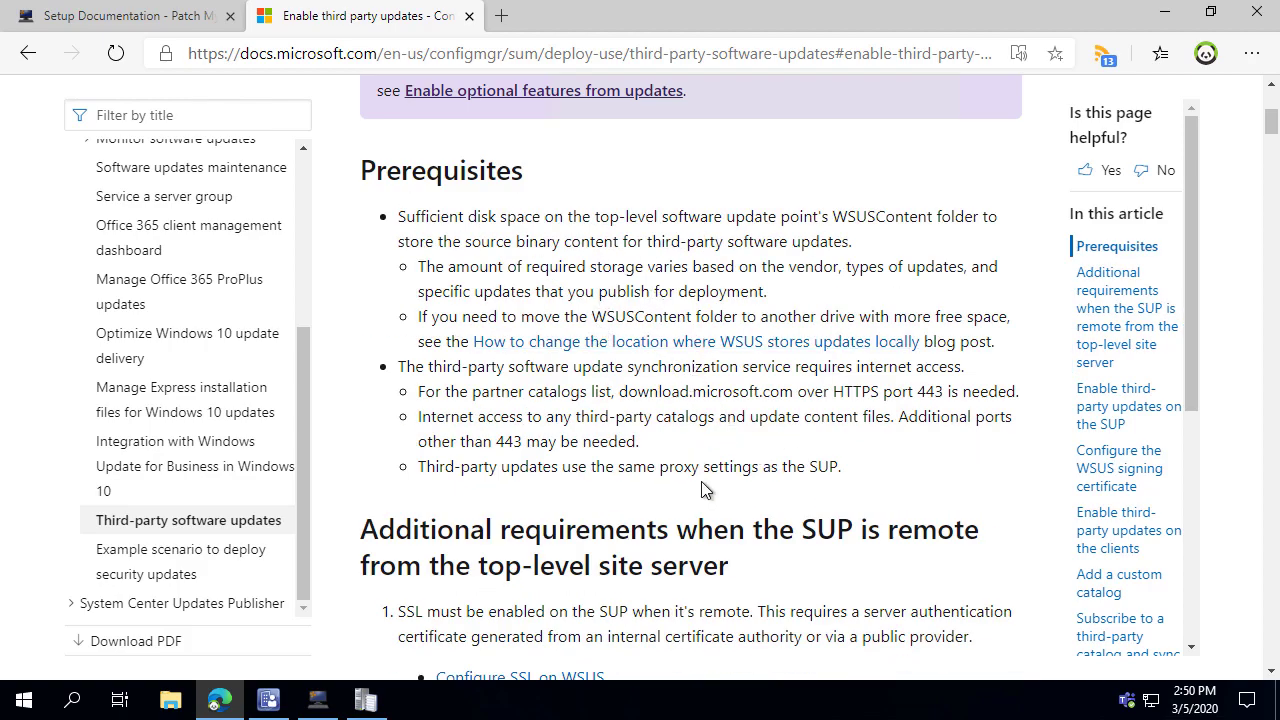
scroll(755, 560, down, 4)
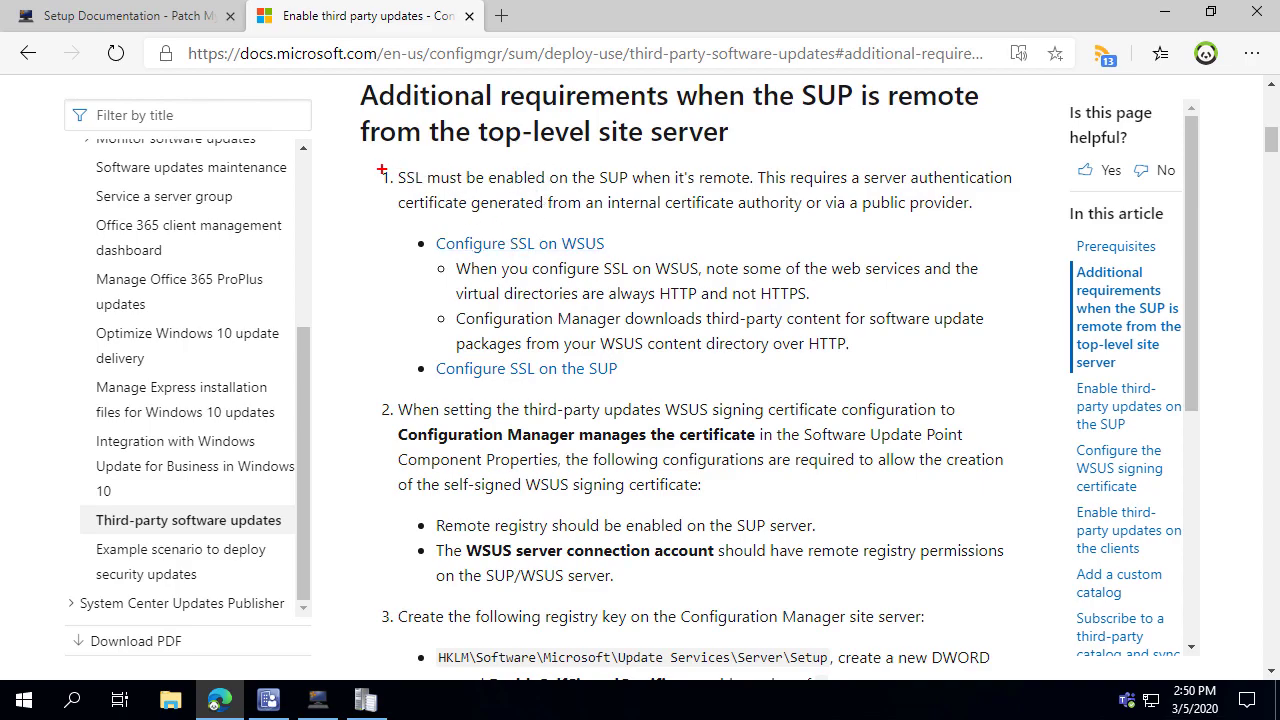
mouse_move(355, 157)
mouse_down()
mouse_move(930, 400)
mouse_move(935, 462)
mouse_move(1048, 595)
mouse_move(1050, 615)
mouse_move(1044, 595)
mouse_up()
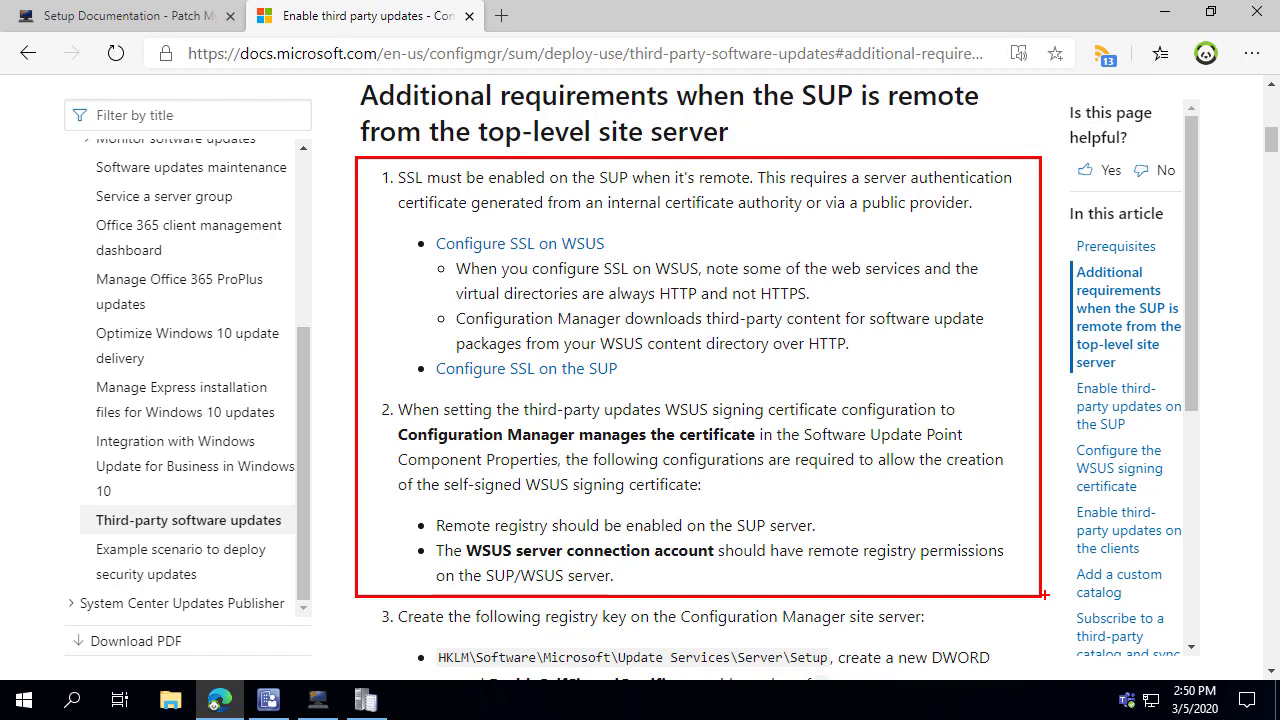
key(Escape)
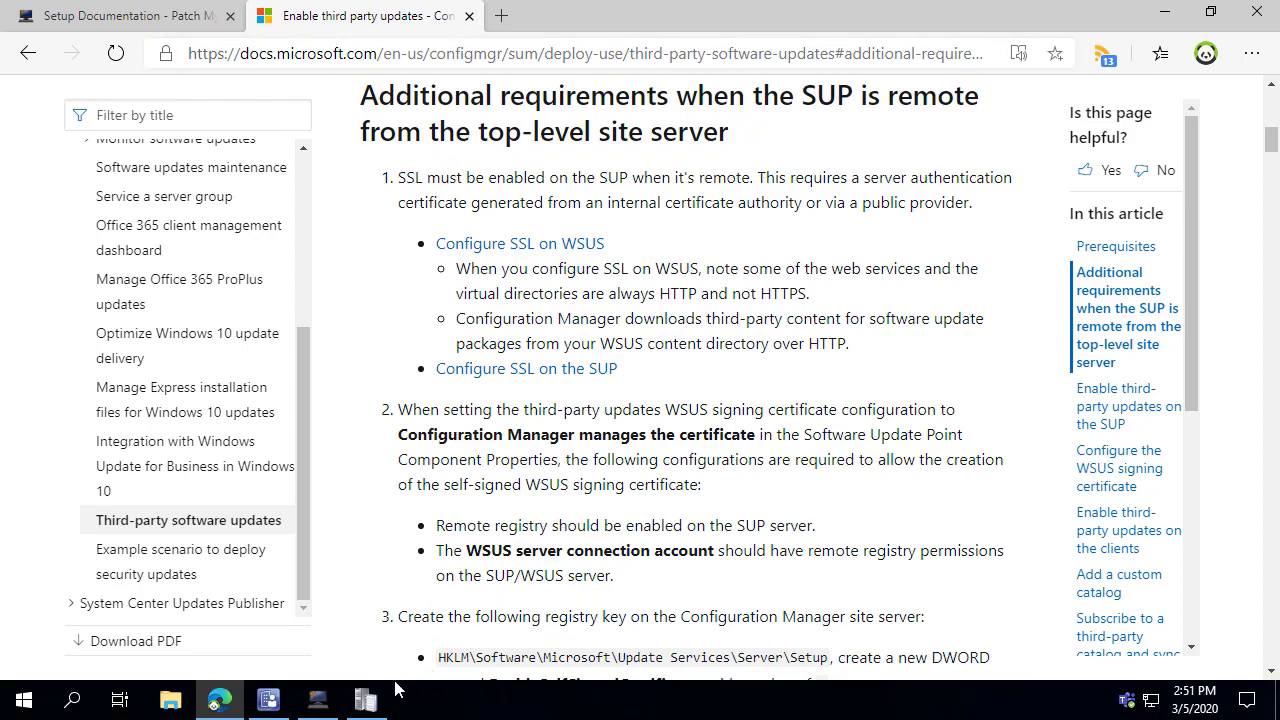
Step: Export the WSUS signing certificate from the Patch My PC Publishing Settings to the Desktop as a .cer file named WSUS
mouse_move(316, 704)
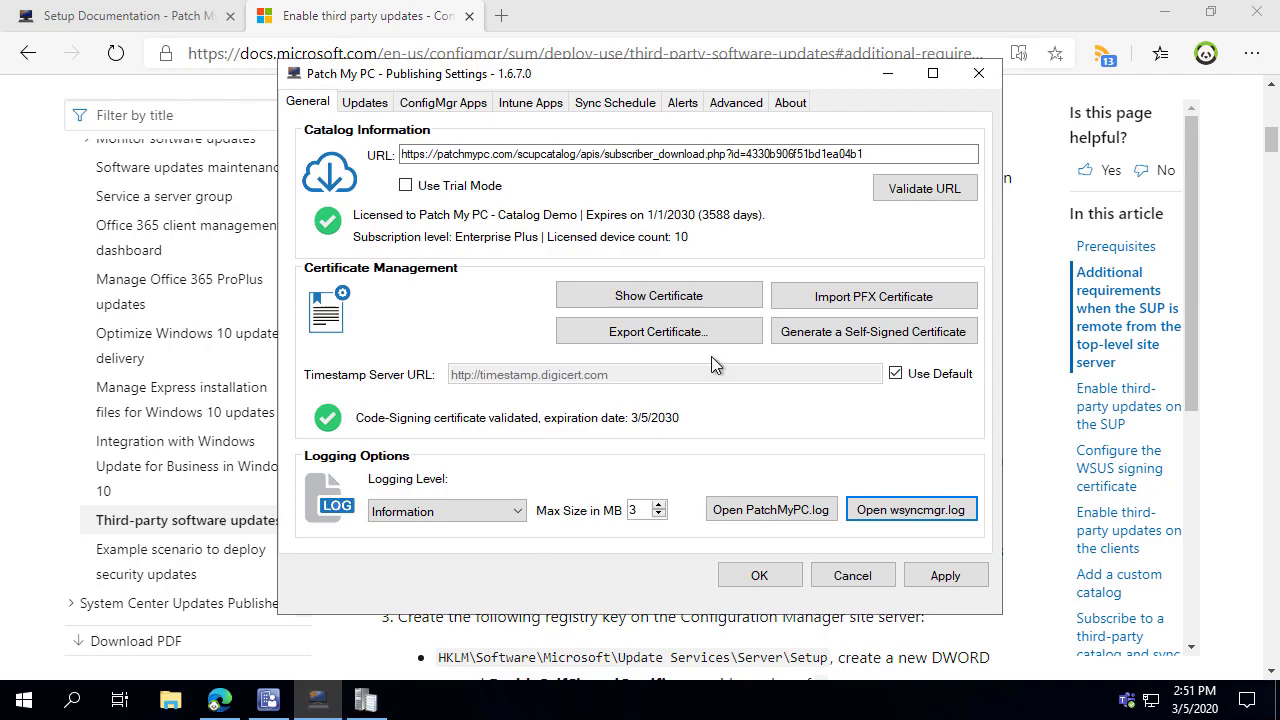
click(1164, 14)
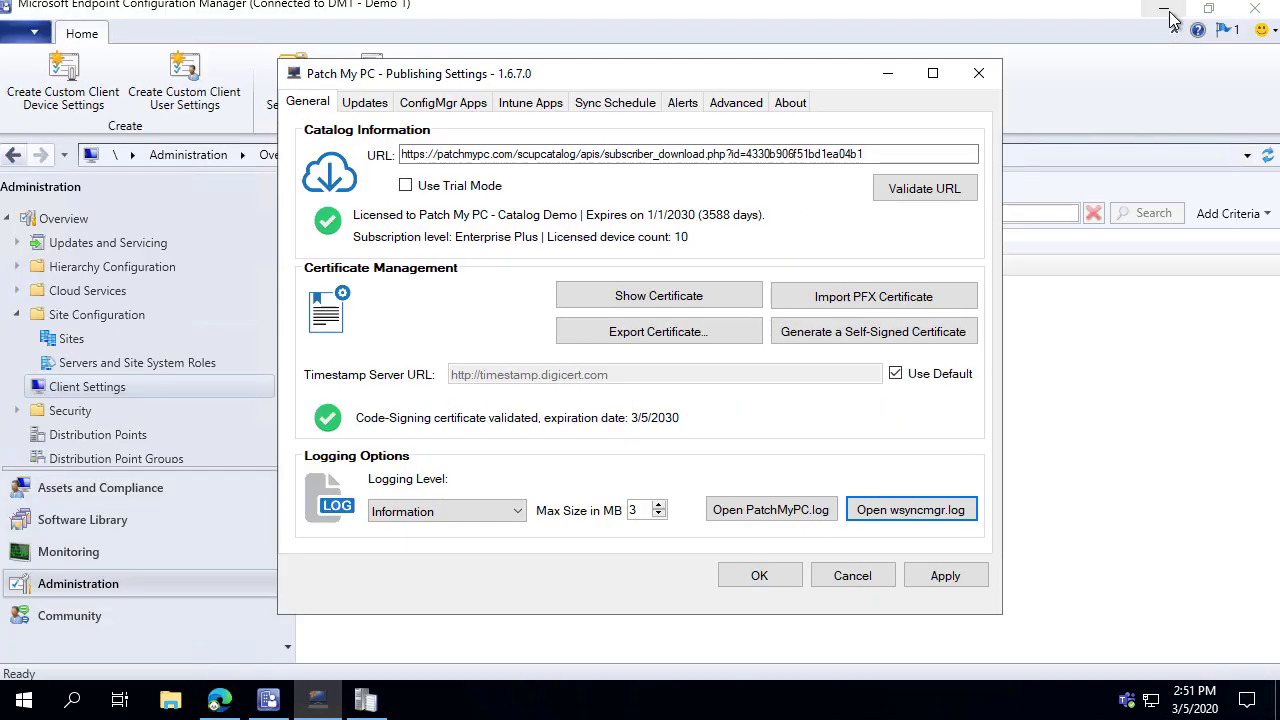
click(1164, 10)
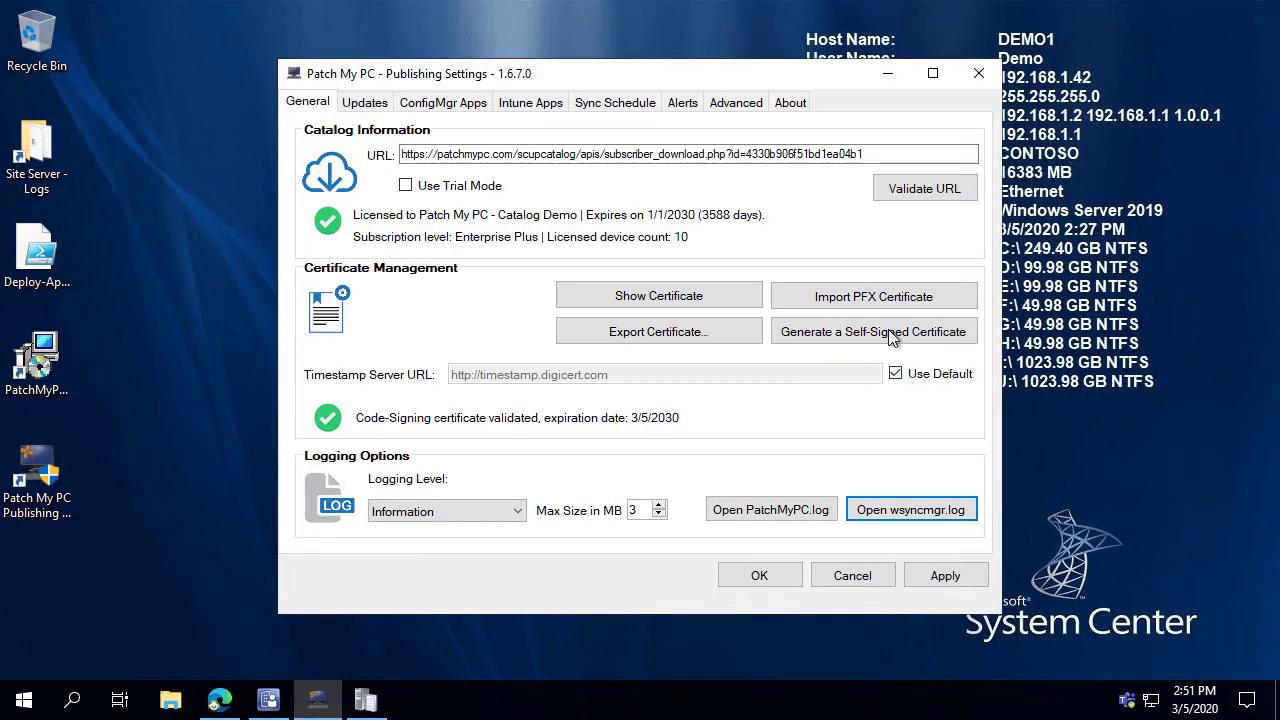
click(657, 335)
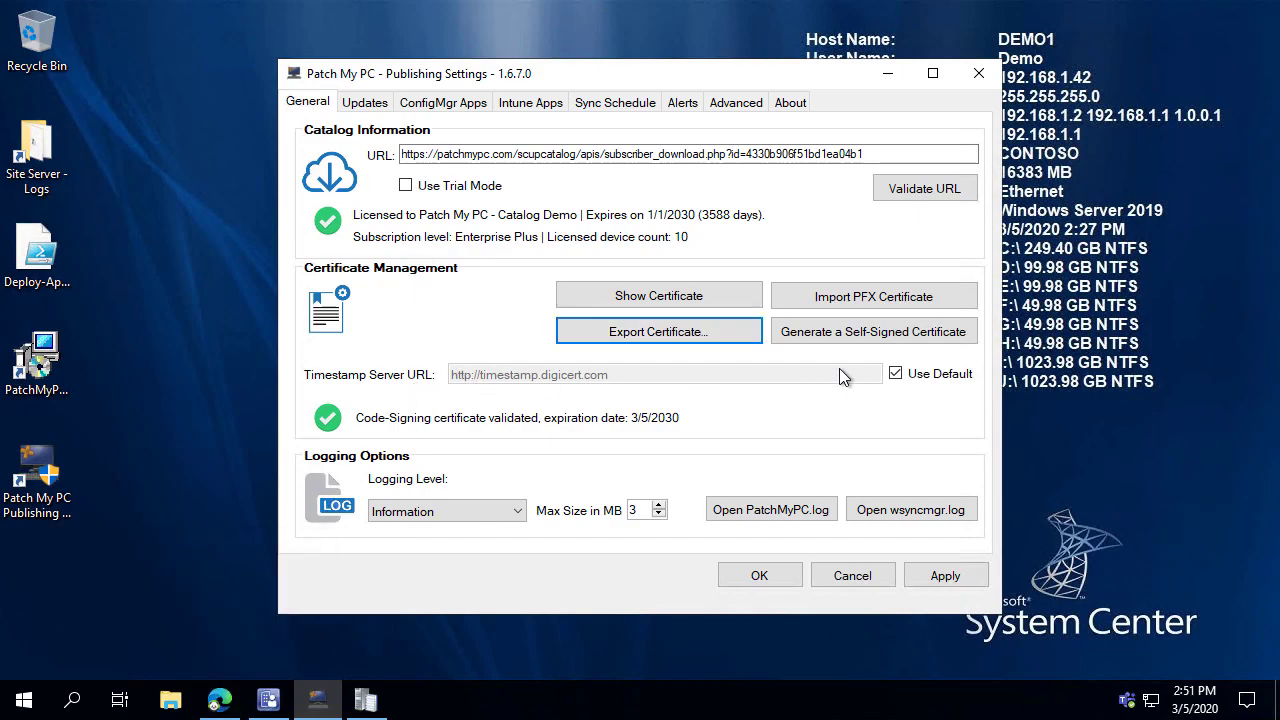
click(659, 338)
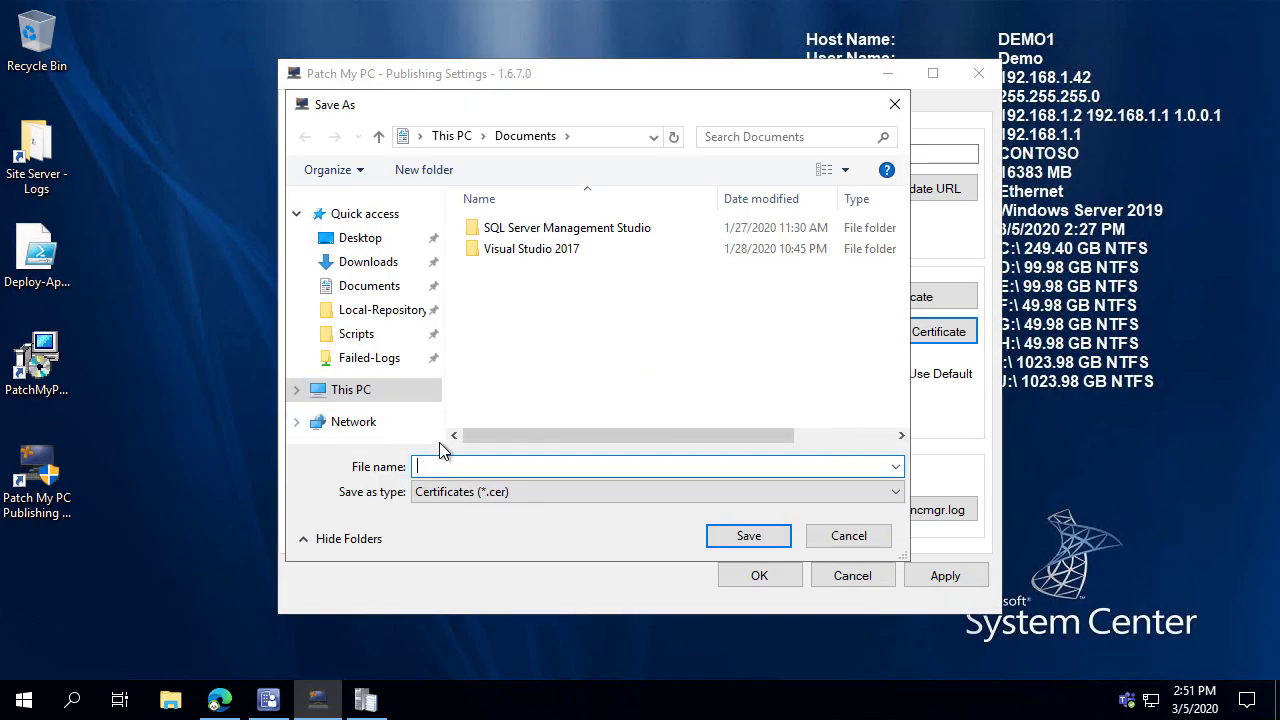
text(WSUS)
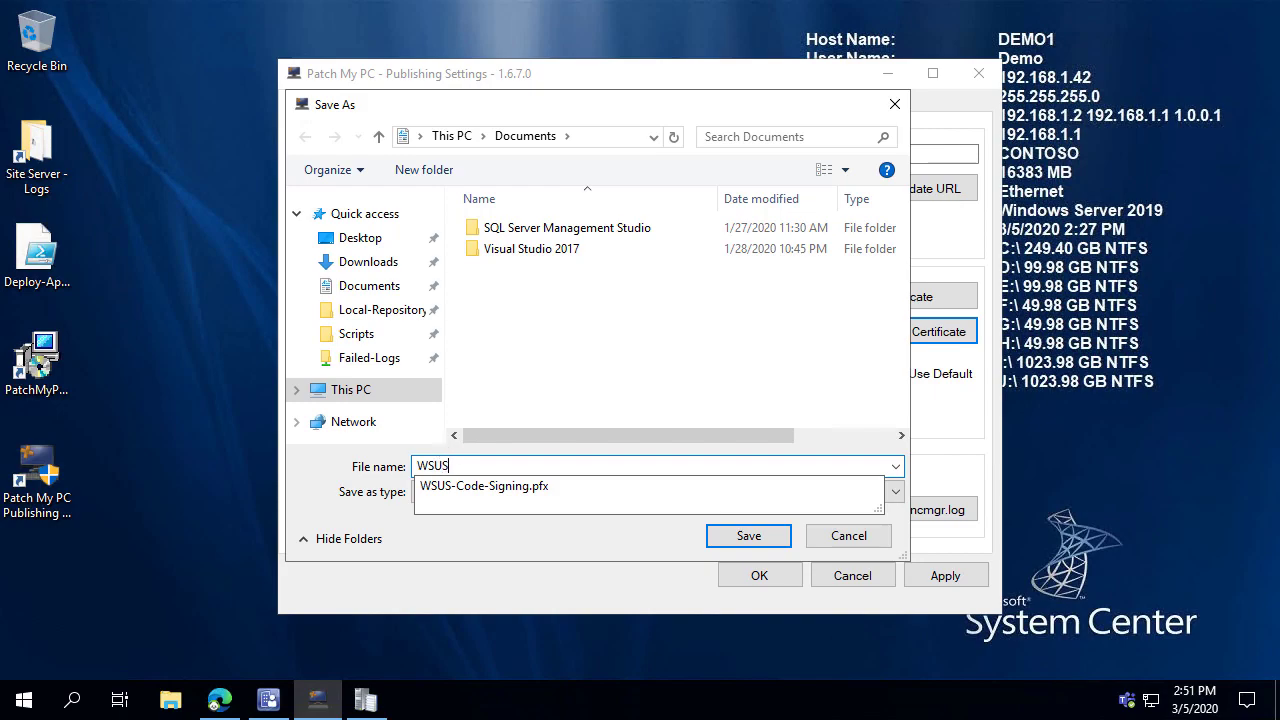
click(358, 240)
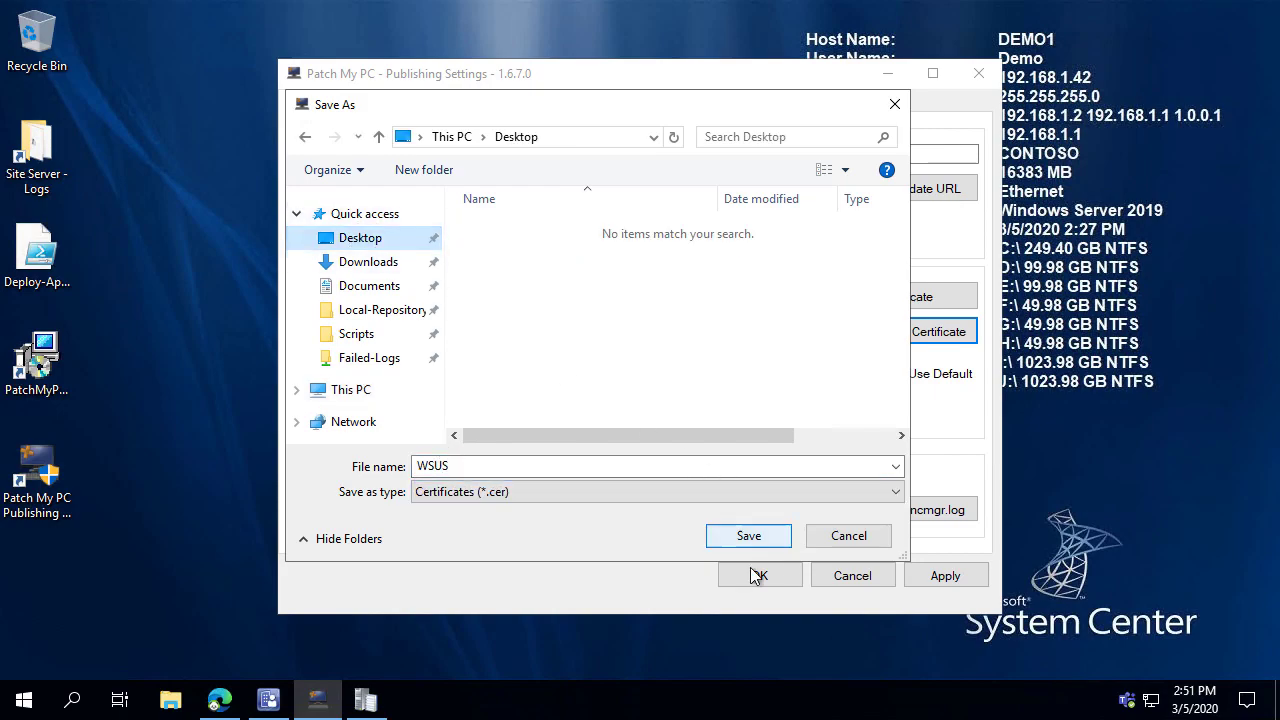
click(751, 537)
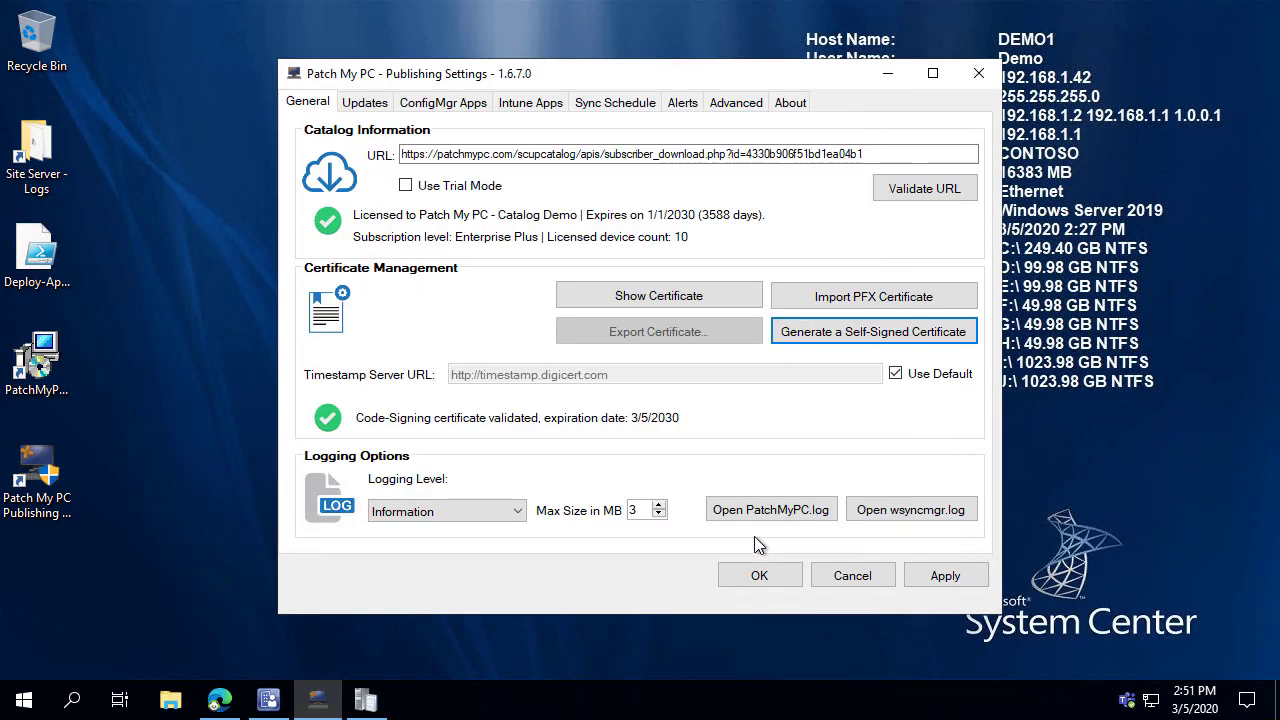
click(788, 437)
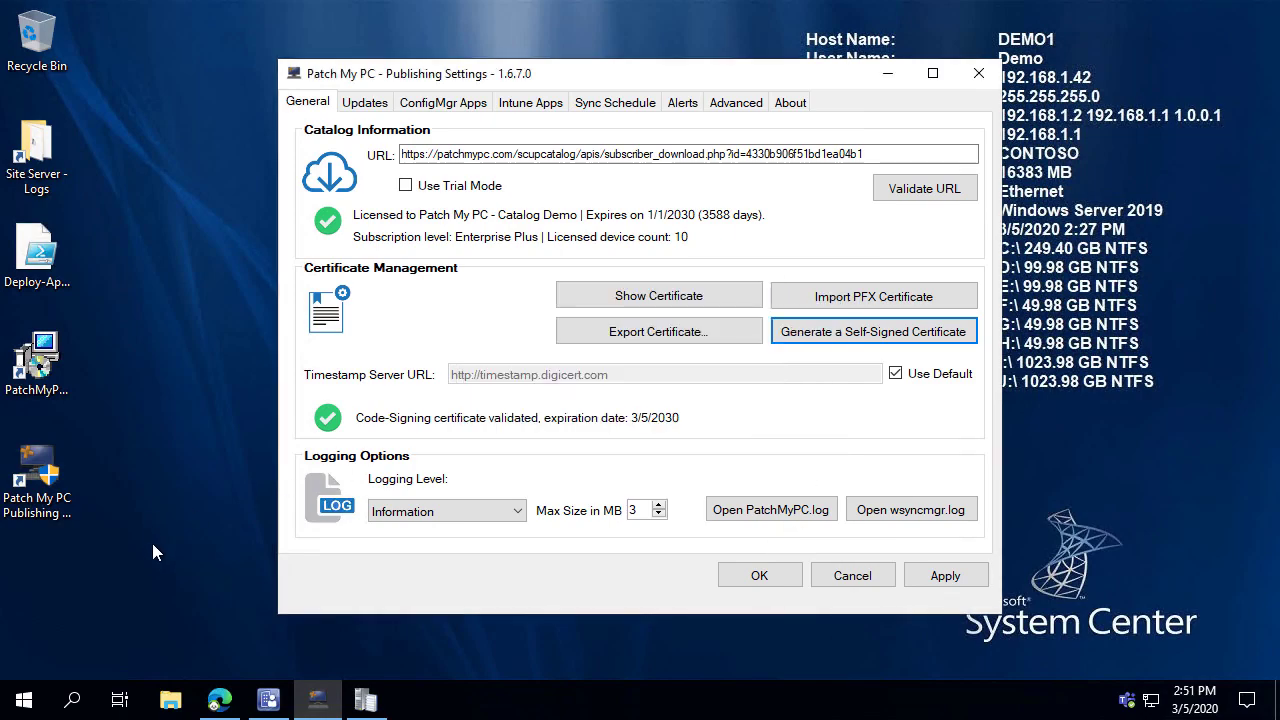
Step: Copy the exported WSUS certificate file to the desktop of the server that runs Group Policy Management
click(68, 566)
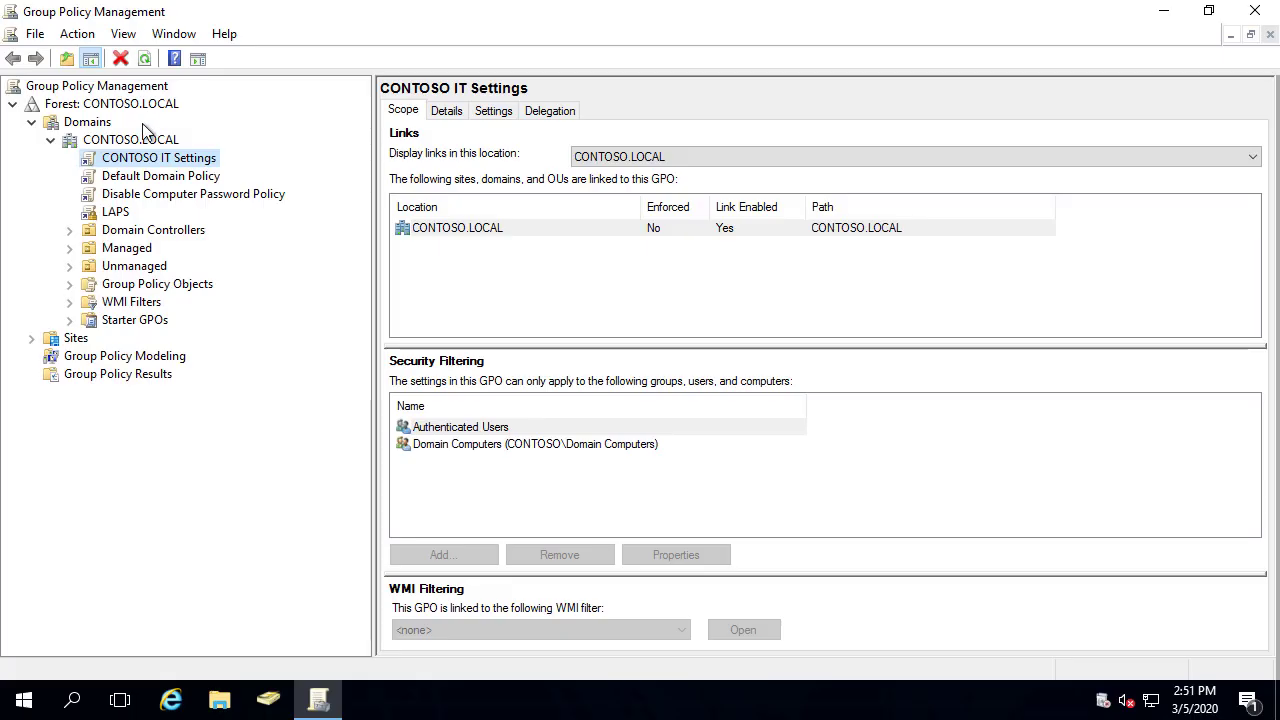
click(1163, 11)
click(106, 195)
key(ctrl+v)
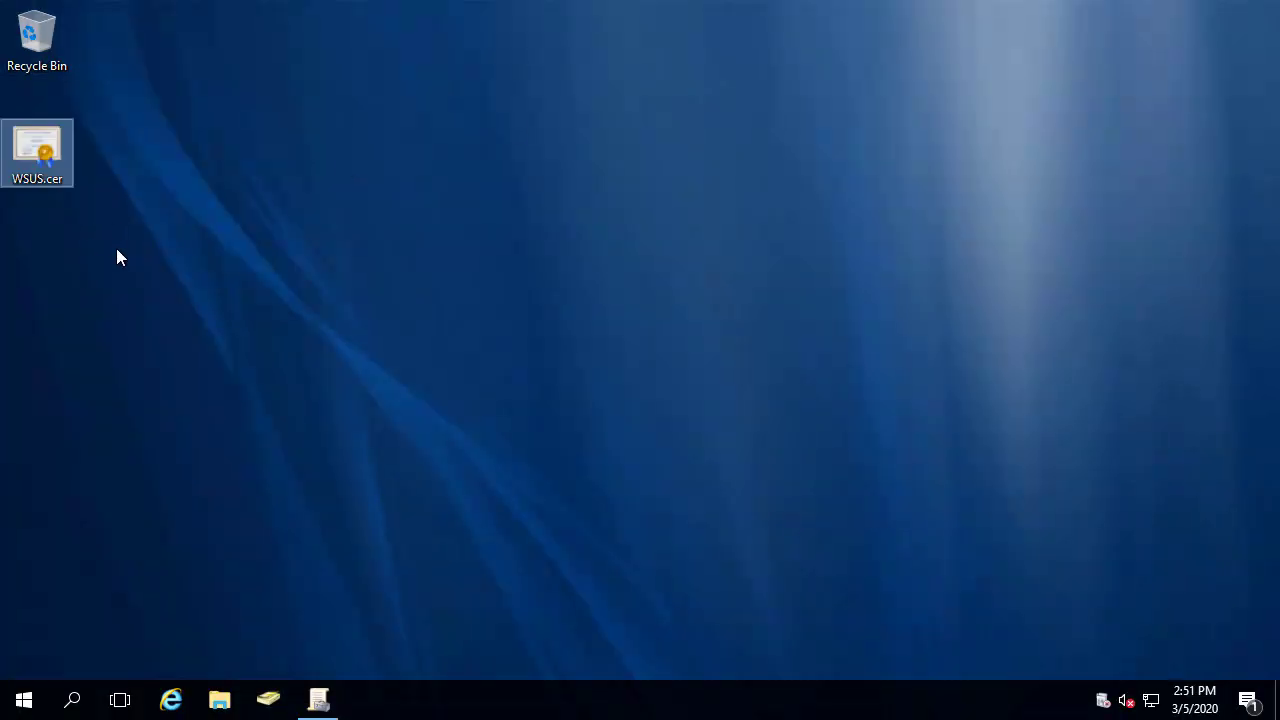
Step: Return to Group Policy Management and check the GPO actions available for the CONTOSO.LOCAL domain
click(321, 698)
right_click(113, 146)
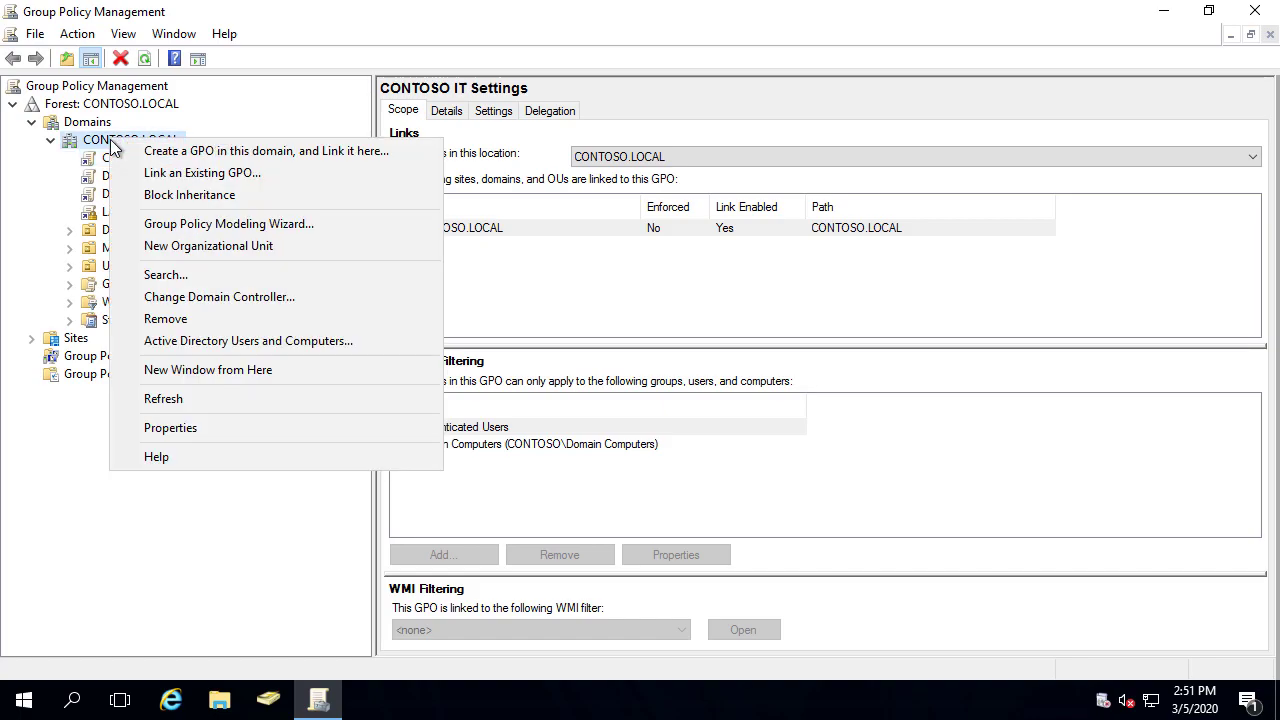
click(97, 163)
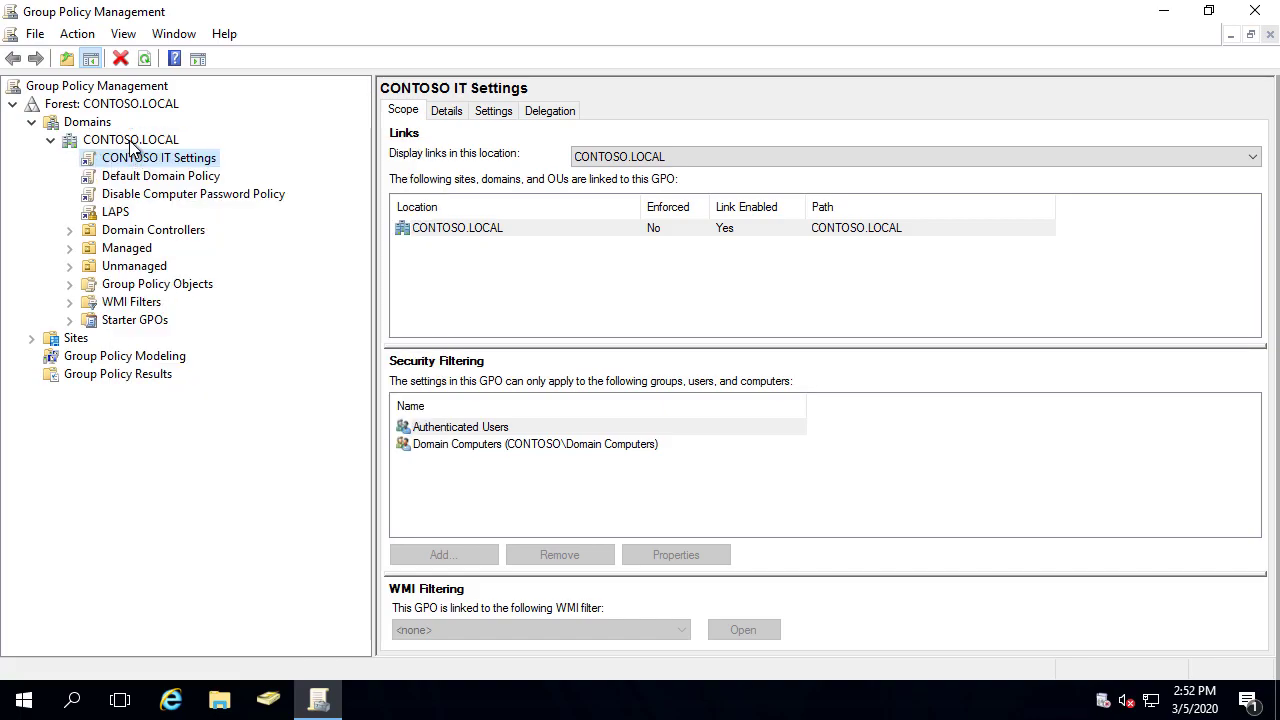
Step: Create a GPO named WSUS Cert in the CONTOSO.LOCAL domain and link it there
right_click(131, 140)
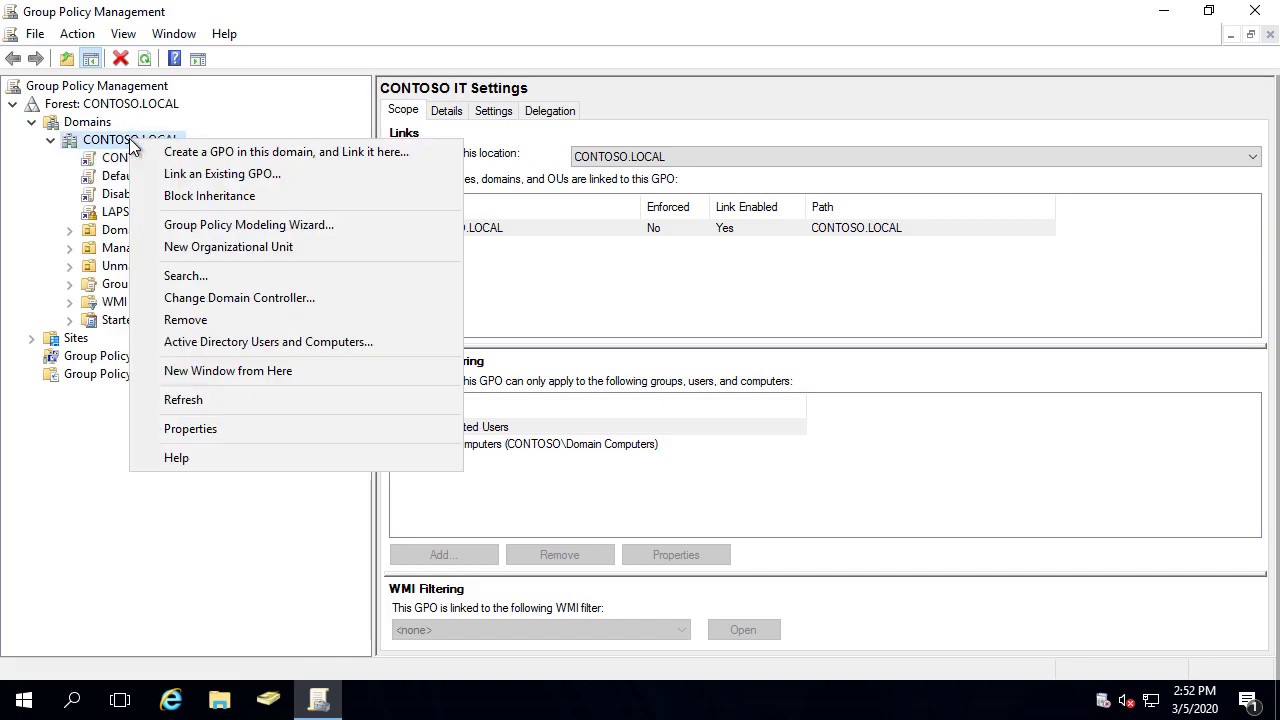
click(240, 154)
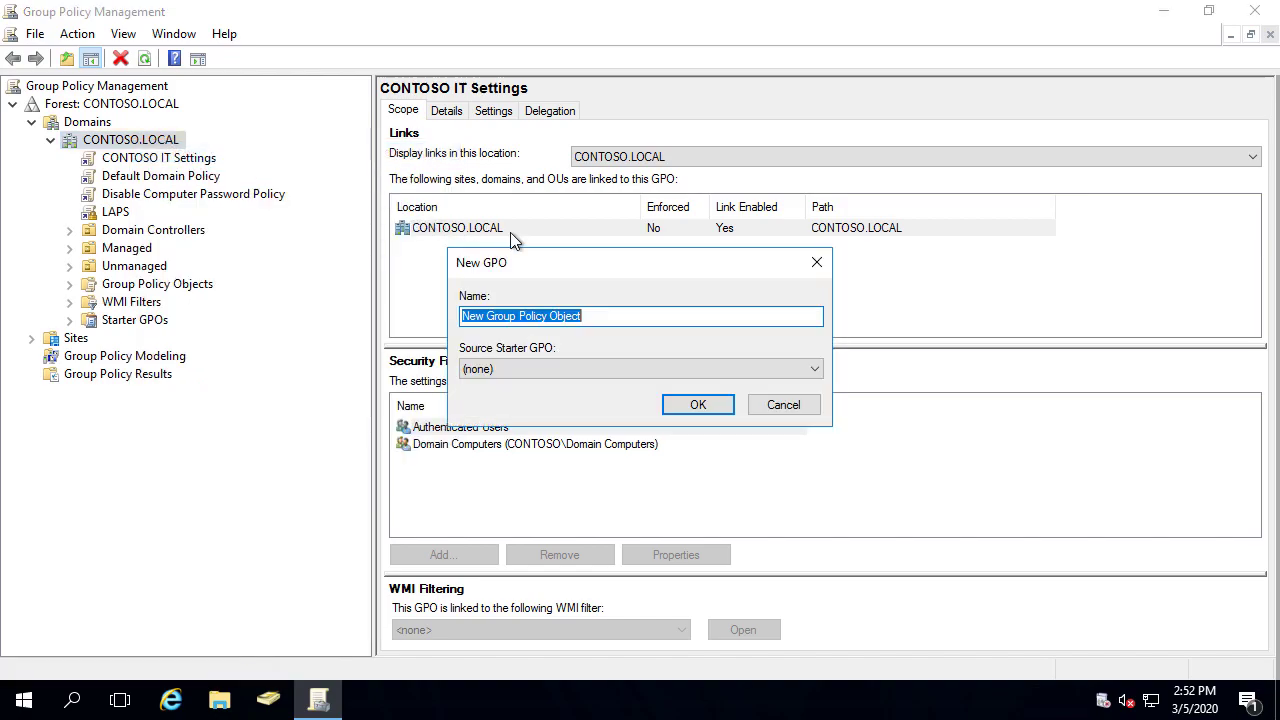
text(WSUS Cert)
key(Return)
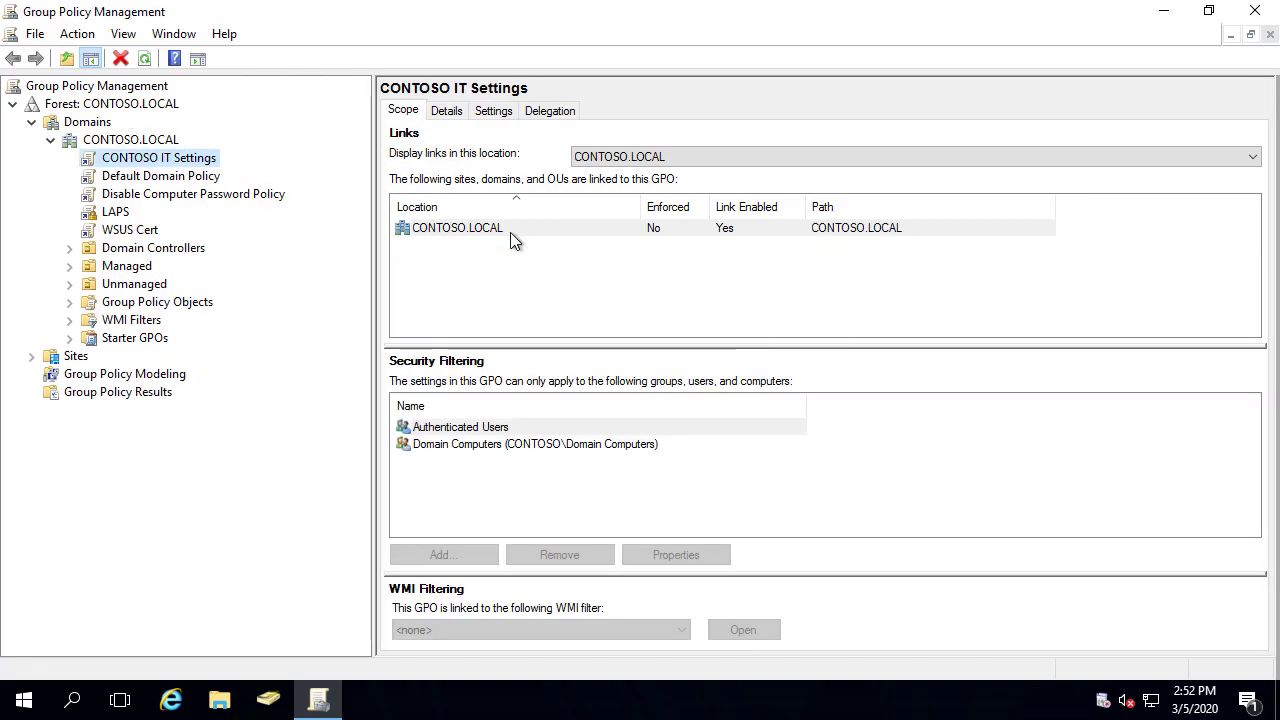
Step: Open the WSUS Cert GPO for editing and expand Public Key Policies under the computer's Windows Settings, Security Settings
right_click(155, 233)
click(184, 242)
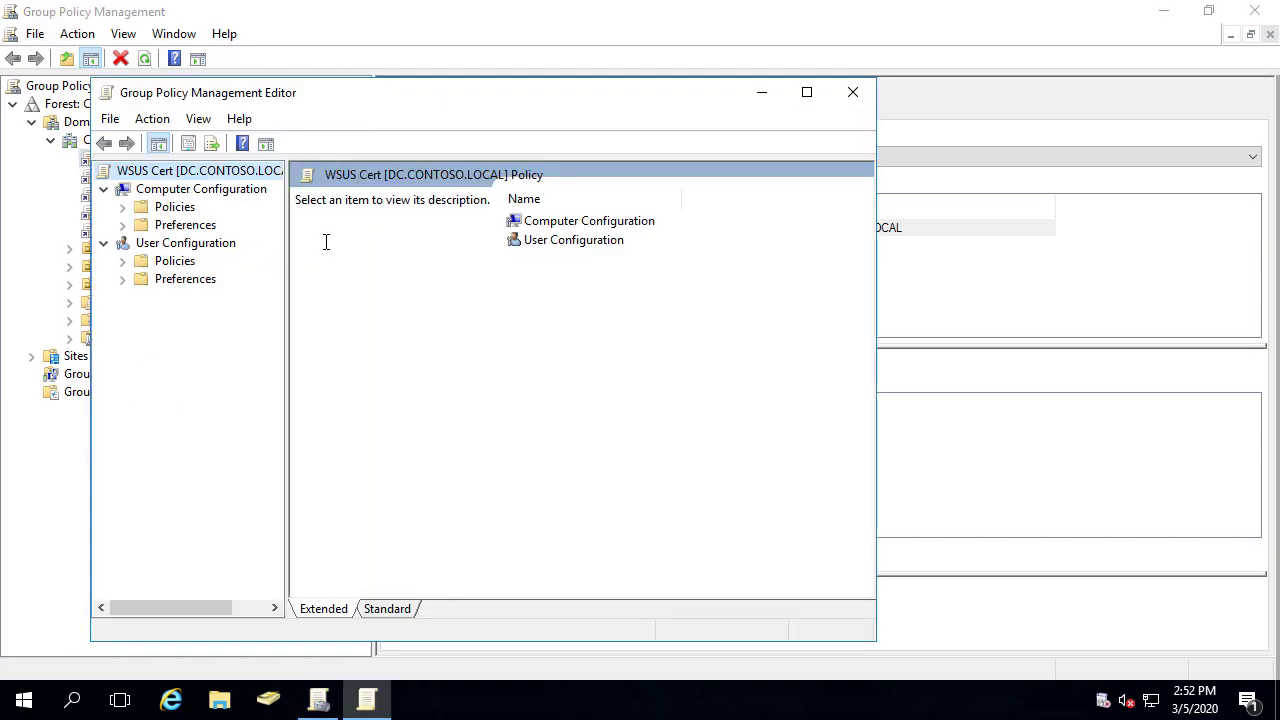
double_click(185, 207)
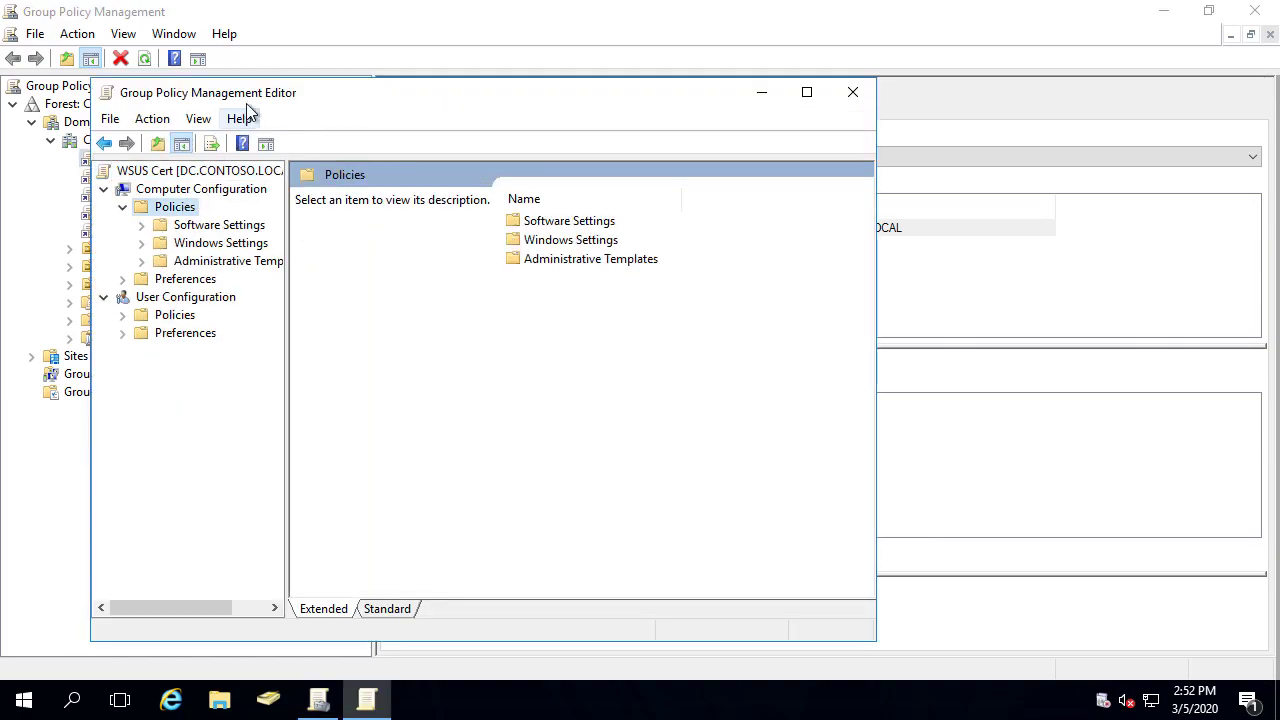
double_click(249, 97)
click(118, 158)
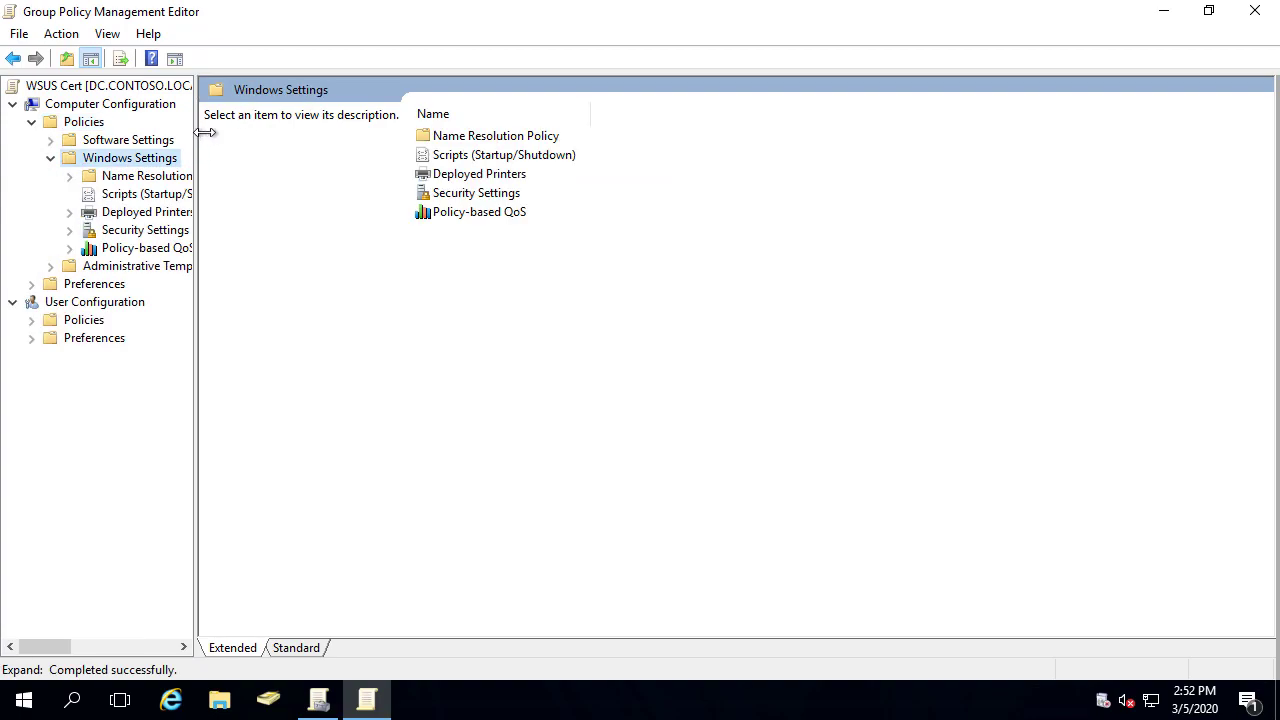
drag(196, 140, 362, 161)
double_click(163, 231)
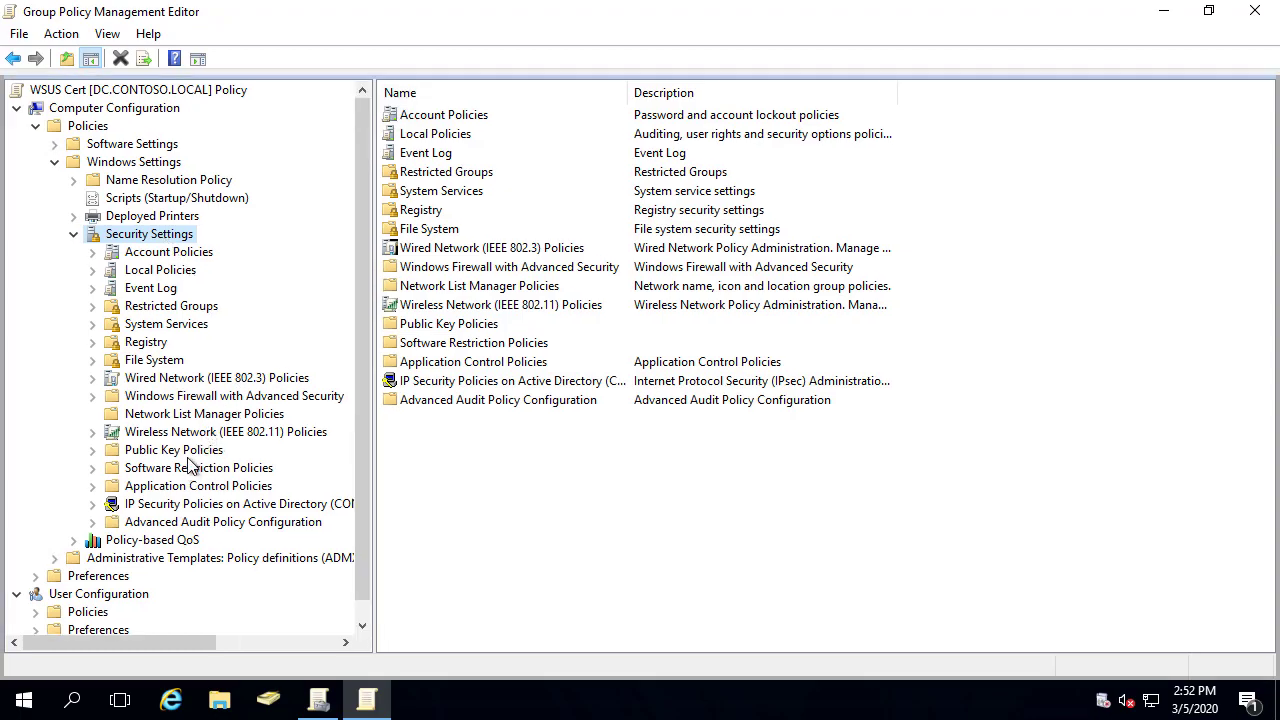
double_click(175, 450)
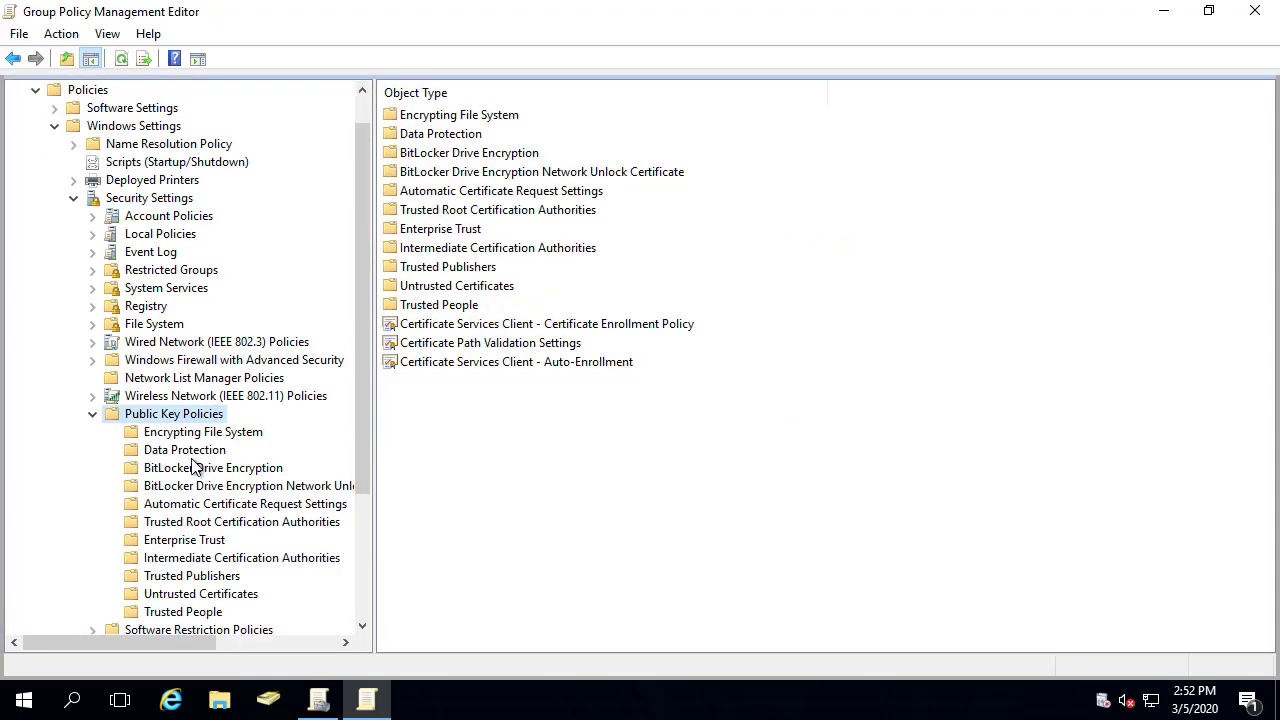
Step: Import the WSUS.cer certificate from the Desktop into the GPO's Trusted Publishers store
click(190, 576)
right_click(190, 583)
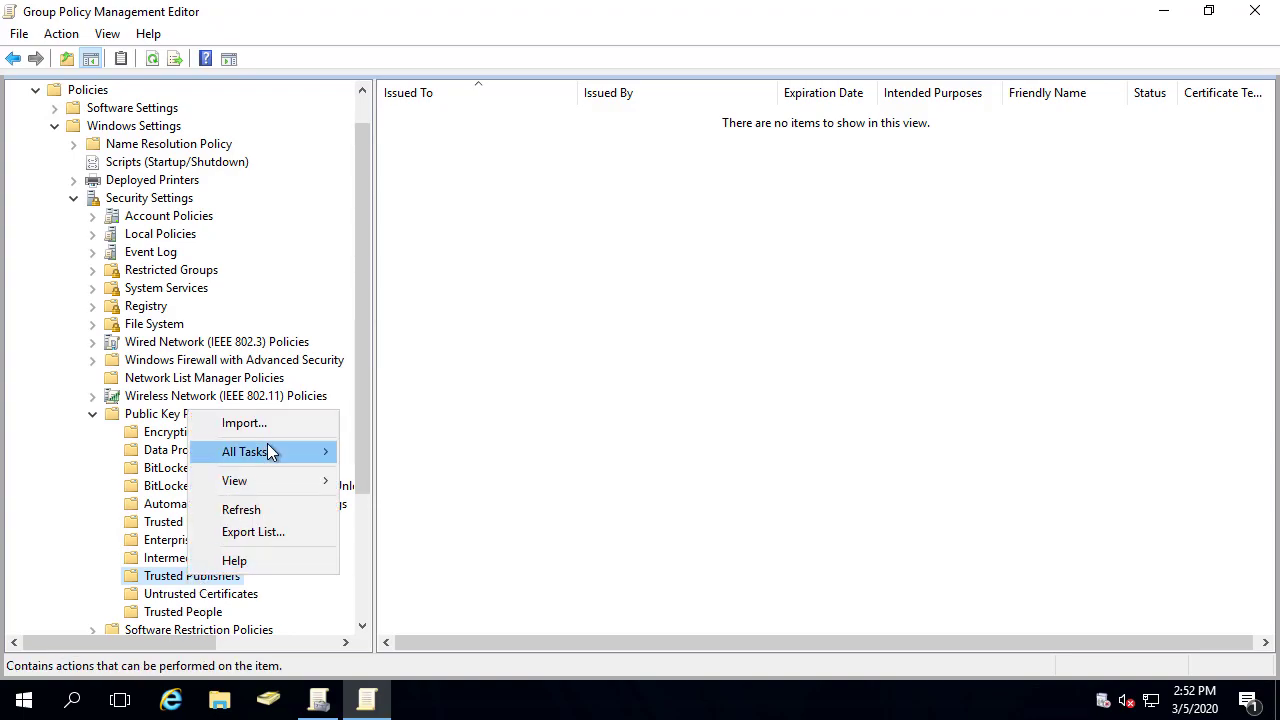
click(263, 424)
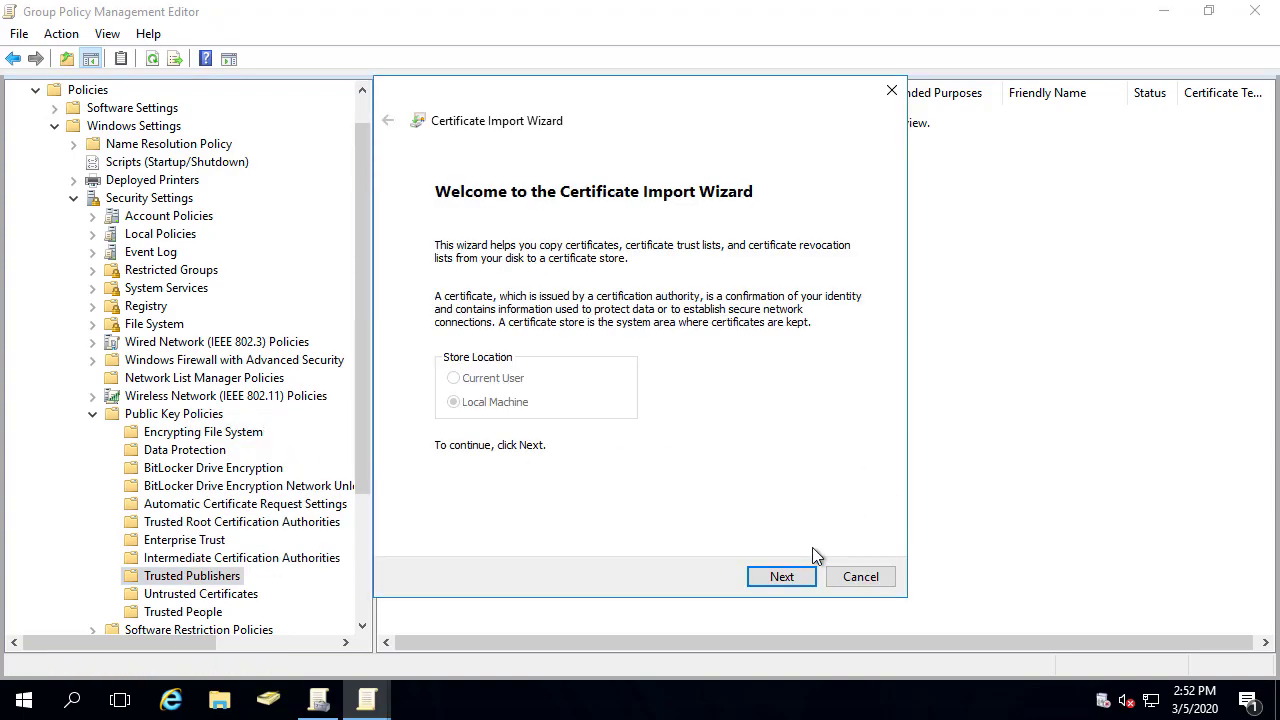
click(780, 578)
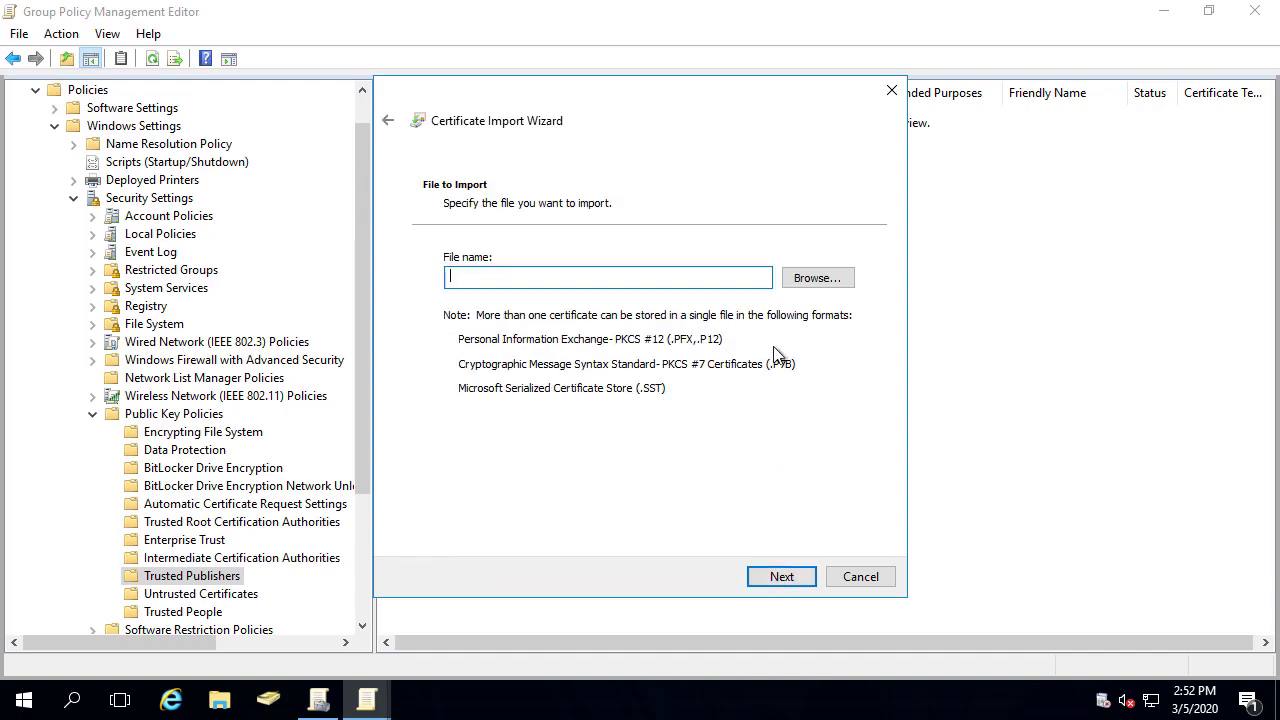
click(792, 275)
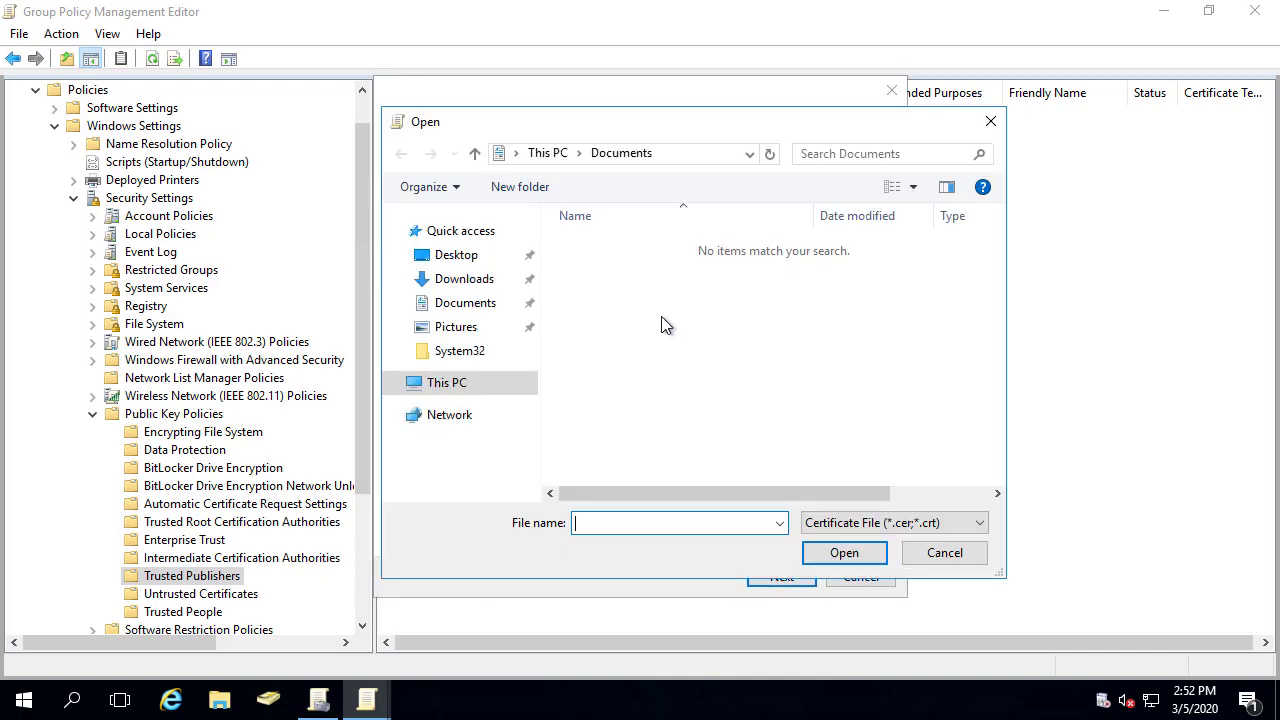
click(422, 253)
double_click(615, 250)
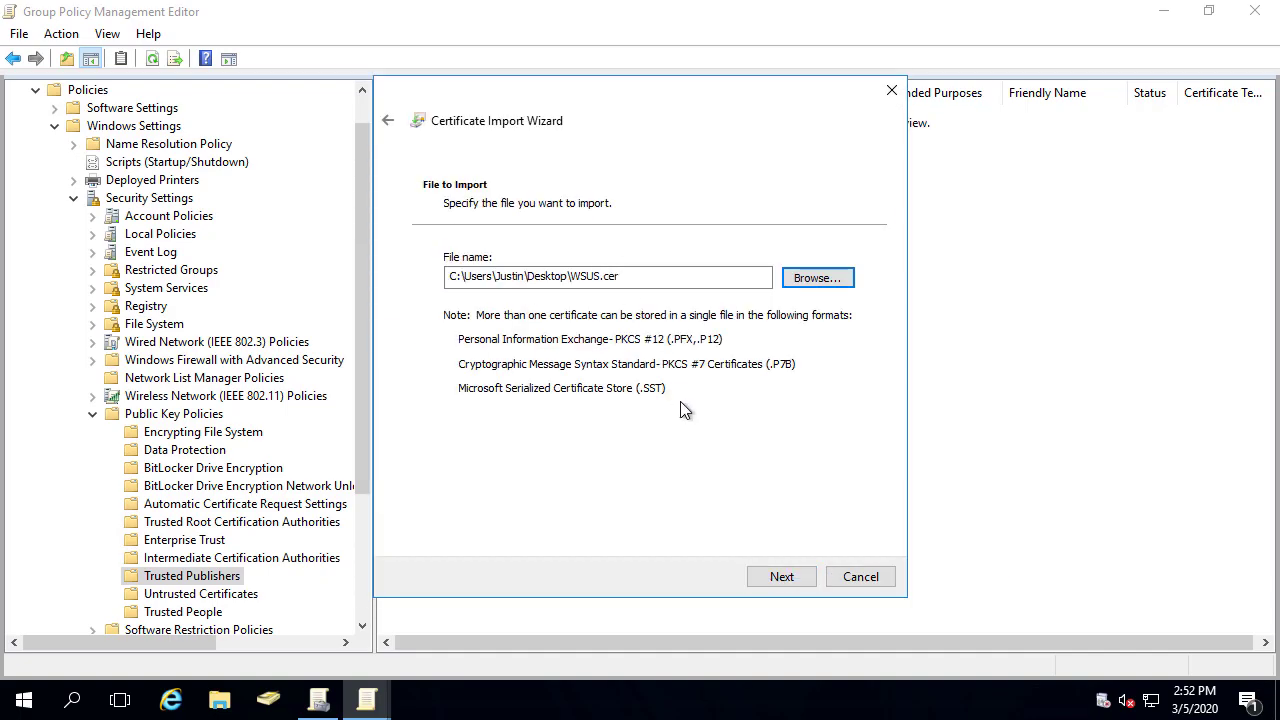
click(781, 577)
click(784, 578)
click(784, 578)
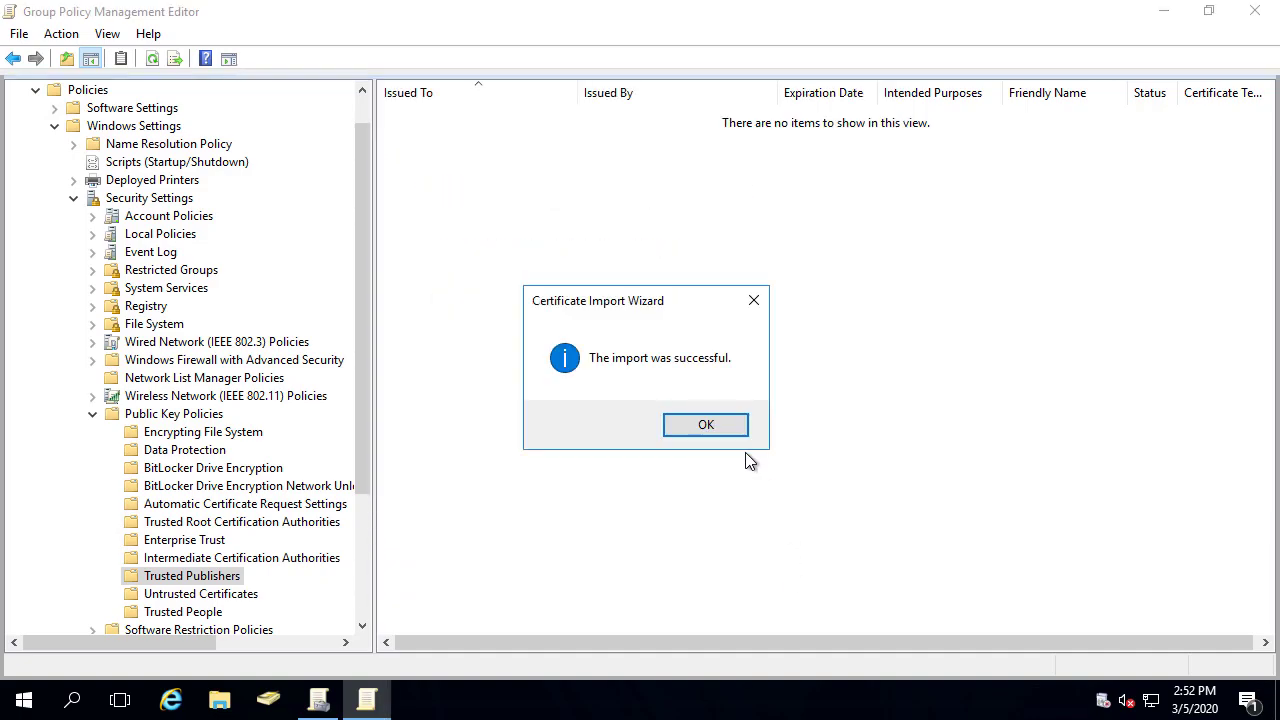
click(722, 427)
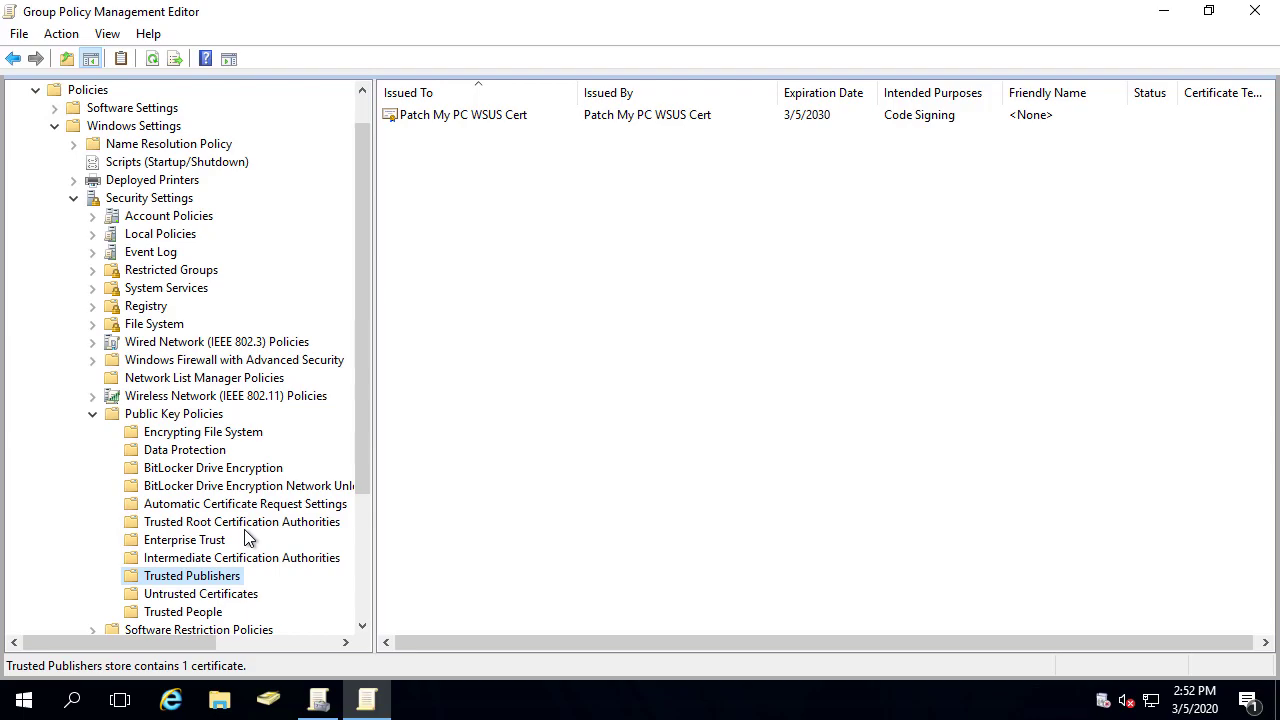
Step: Import the same WSUS.cer certificate into the GPO's Trusted Root Certification Authorities store
scroll(249, 538, down, 1)
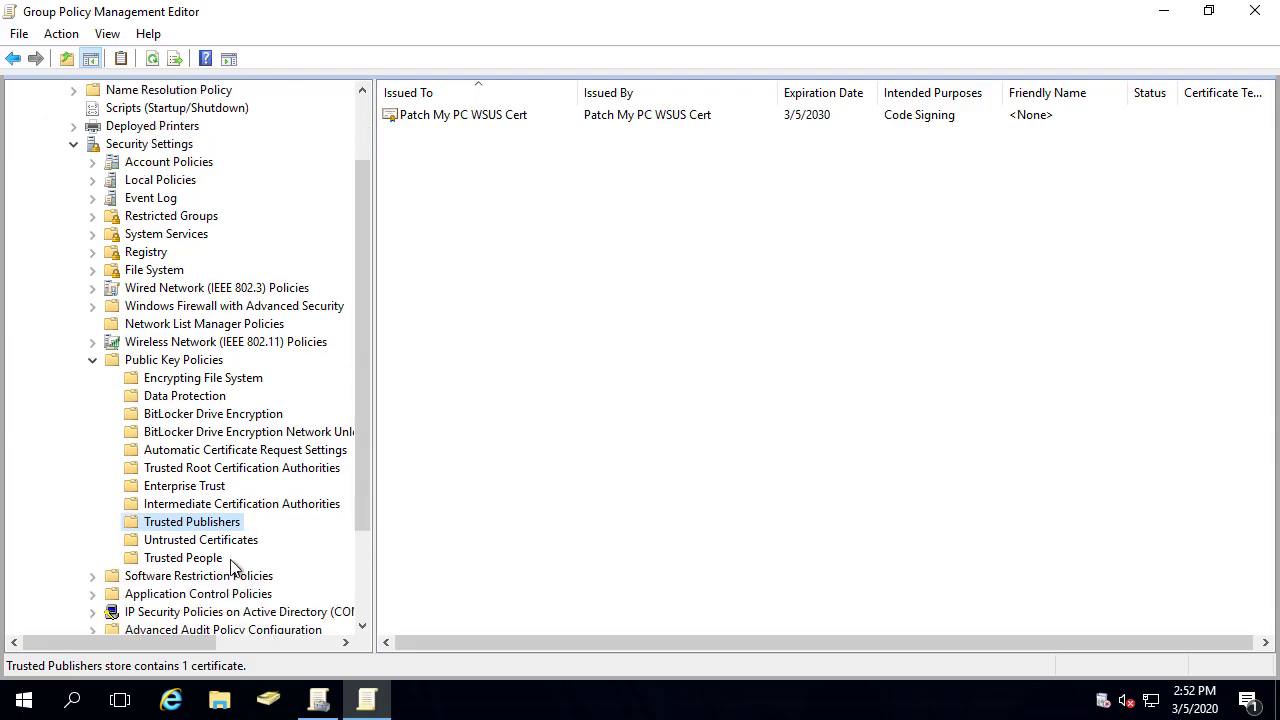
click(206, 468)
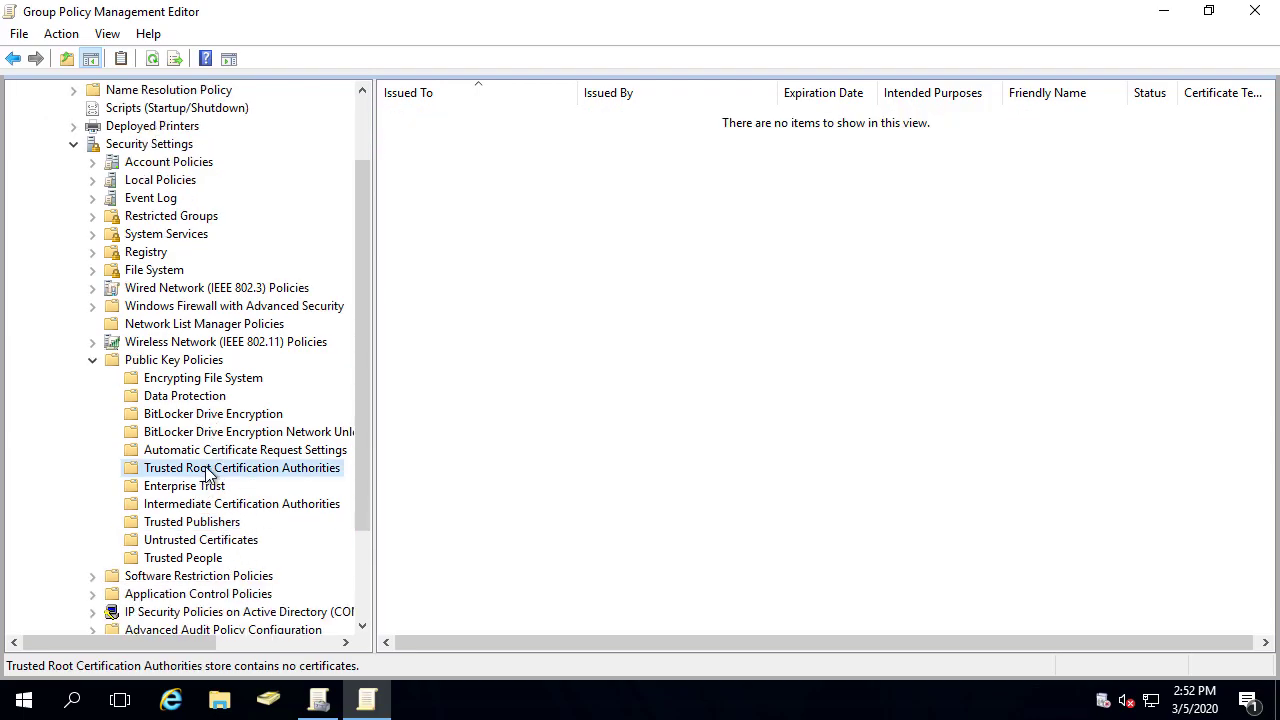
right_click(208, 466)
click(264, 479)
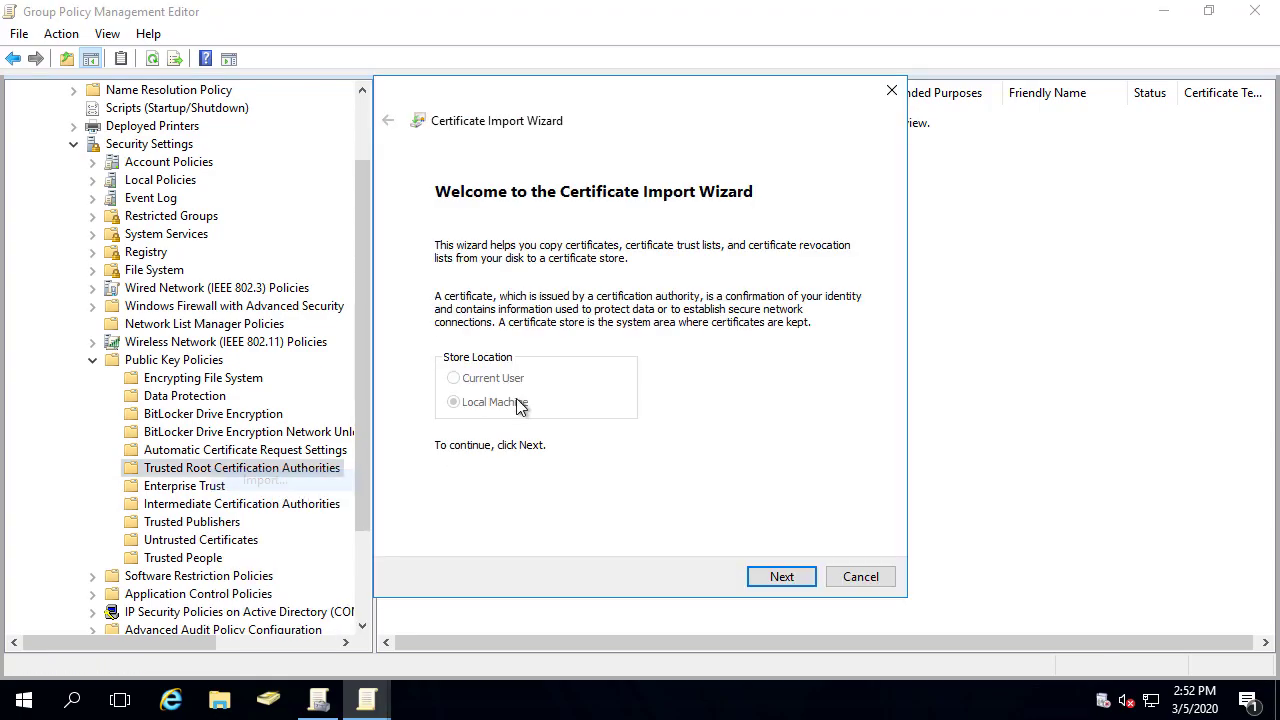
click(786, 578)
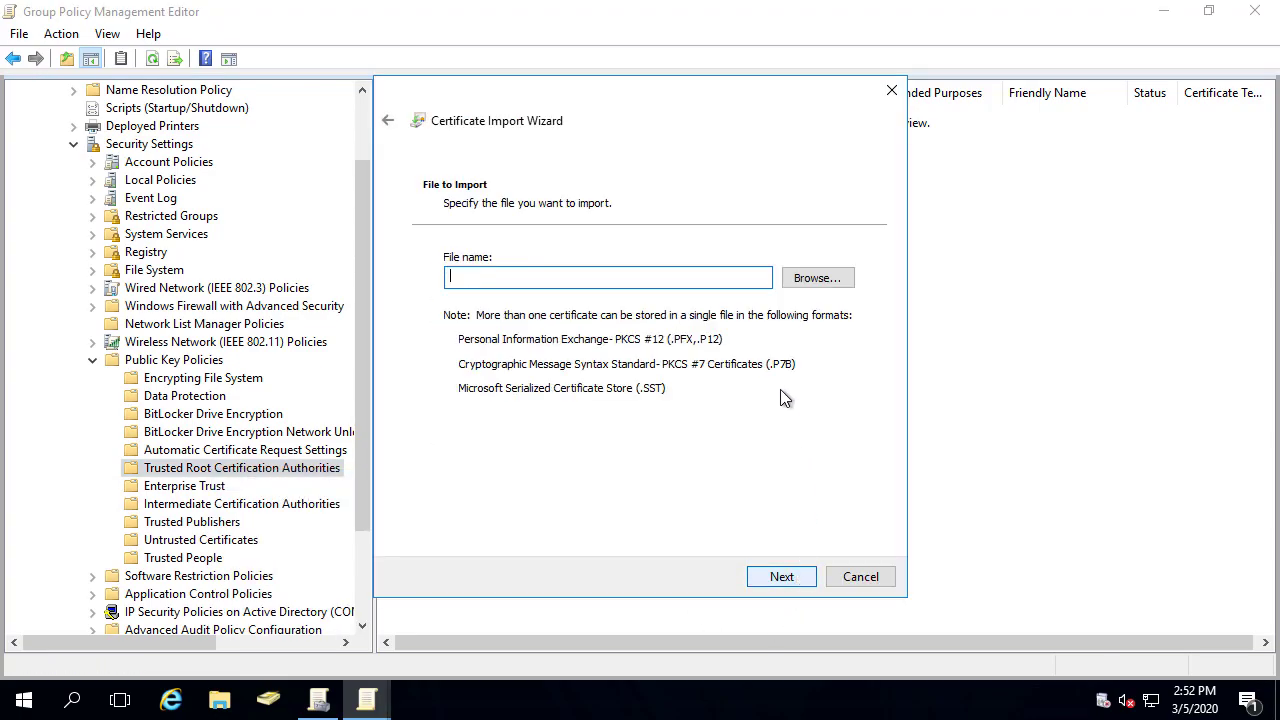
click(812, 280)
double_click(605, 245)
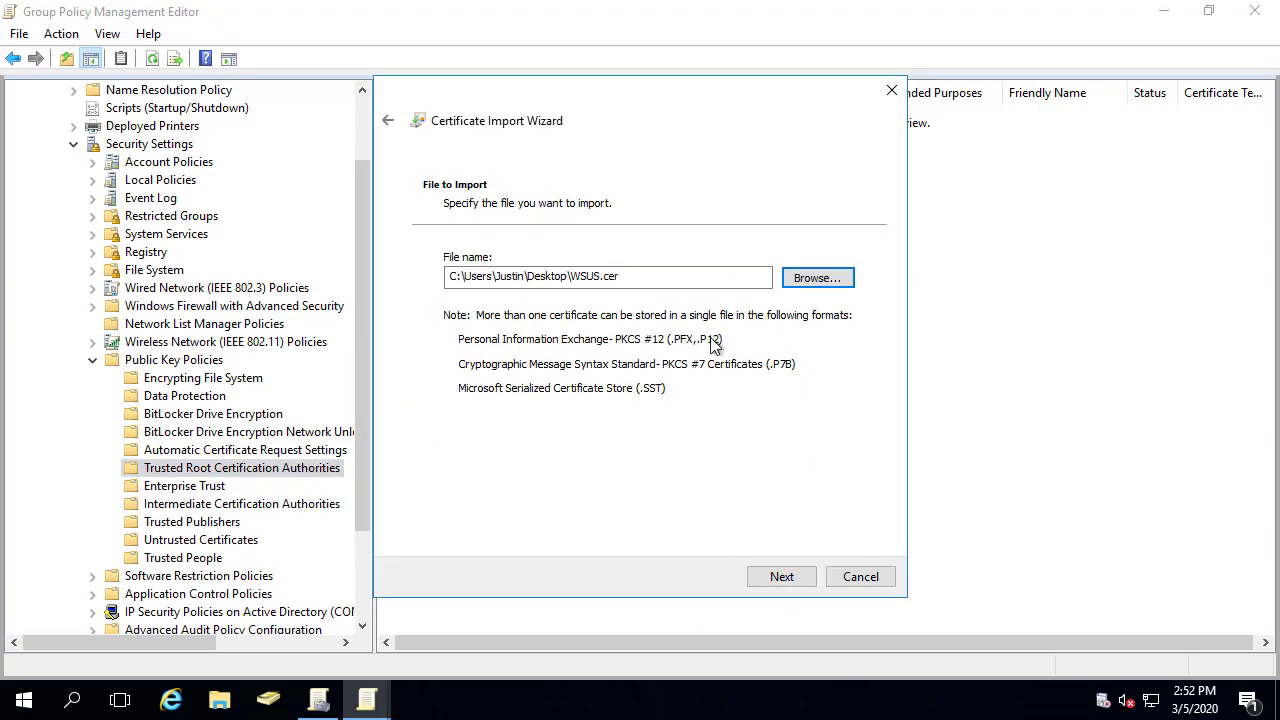
click(789, 578)
click(789, 578)
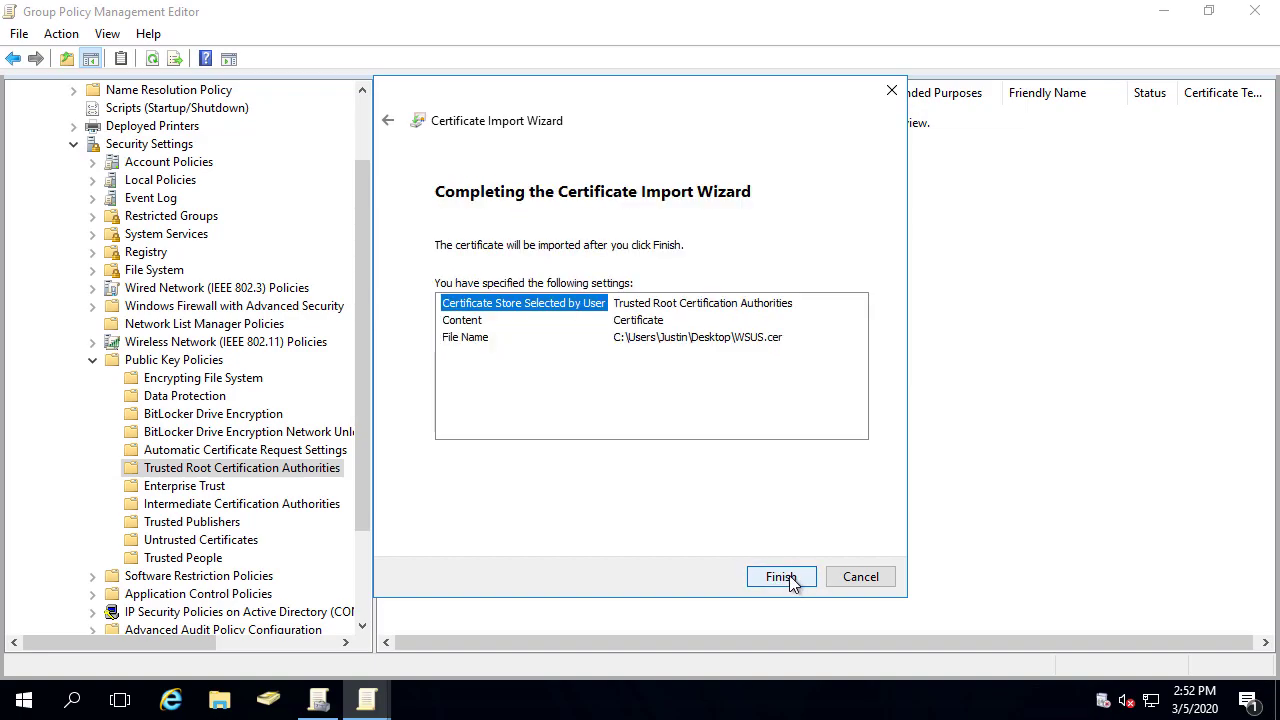
click(789, 578)
click(706, 426)
Step: Show the Windows Update policies under the computer's Administrative Templates, Windows Components, sorted by setting name
scroll(171, 400, down, 3)
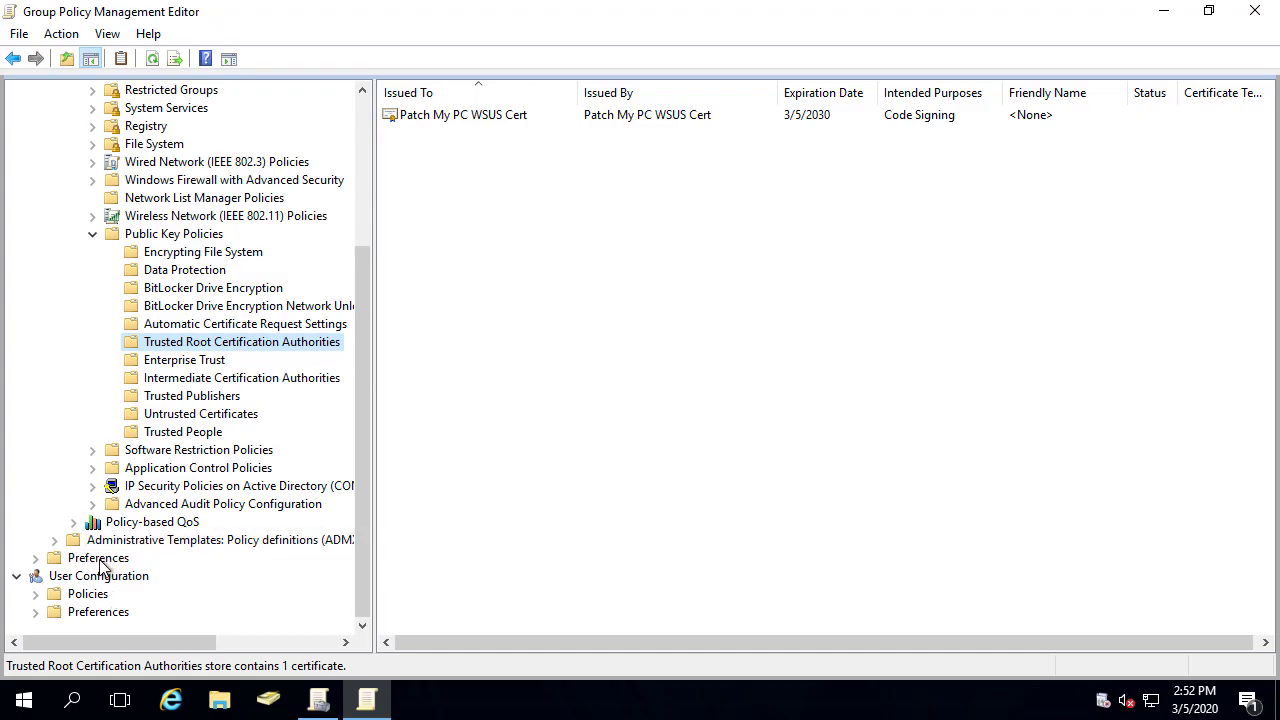
double_click(123, 540)
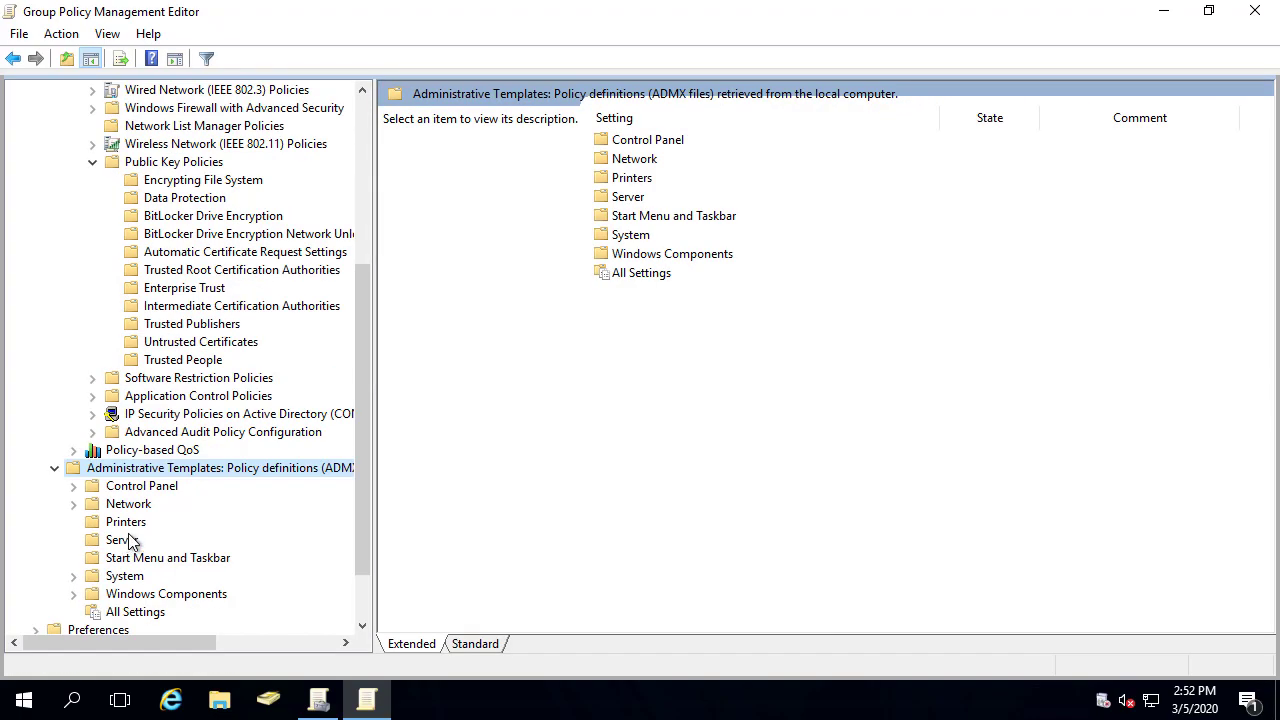
scroll(149, 557, down, 1)
double_click(163, 540)
scroll(165, 548, down, 16)
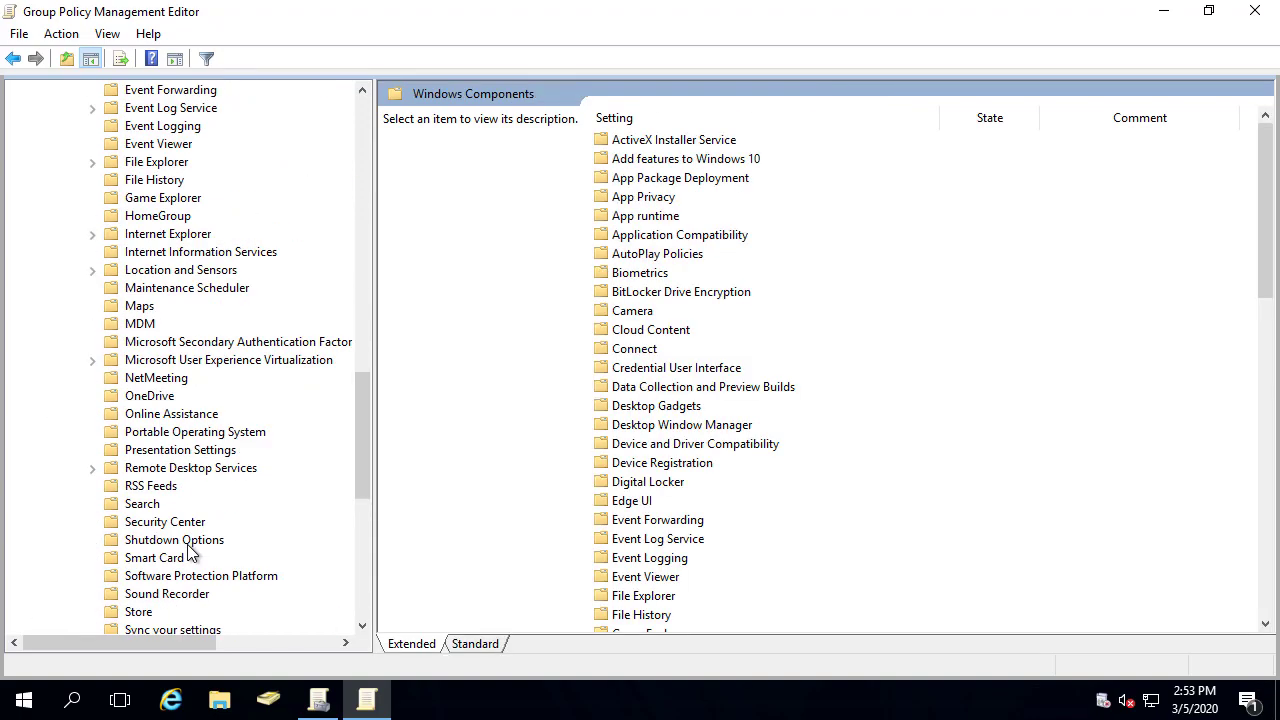
click(188, 504)
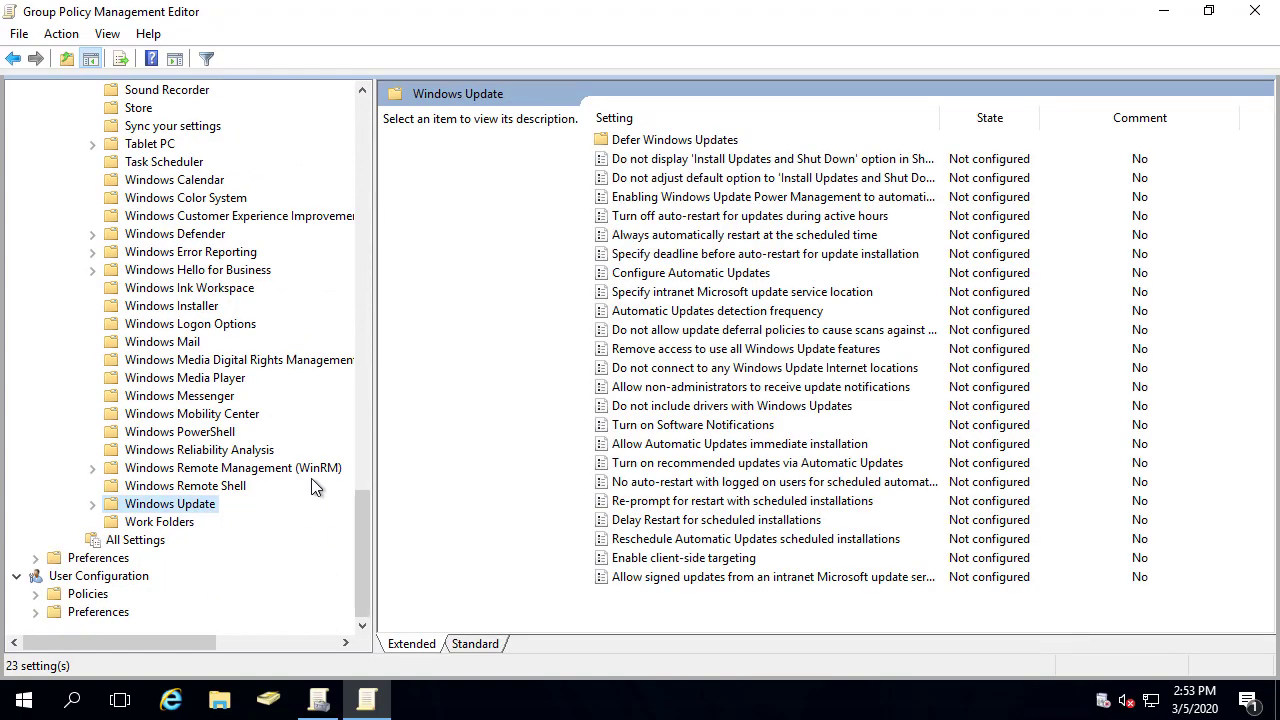
click(779, 125)
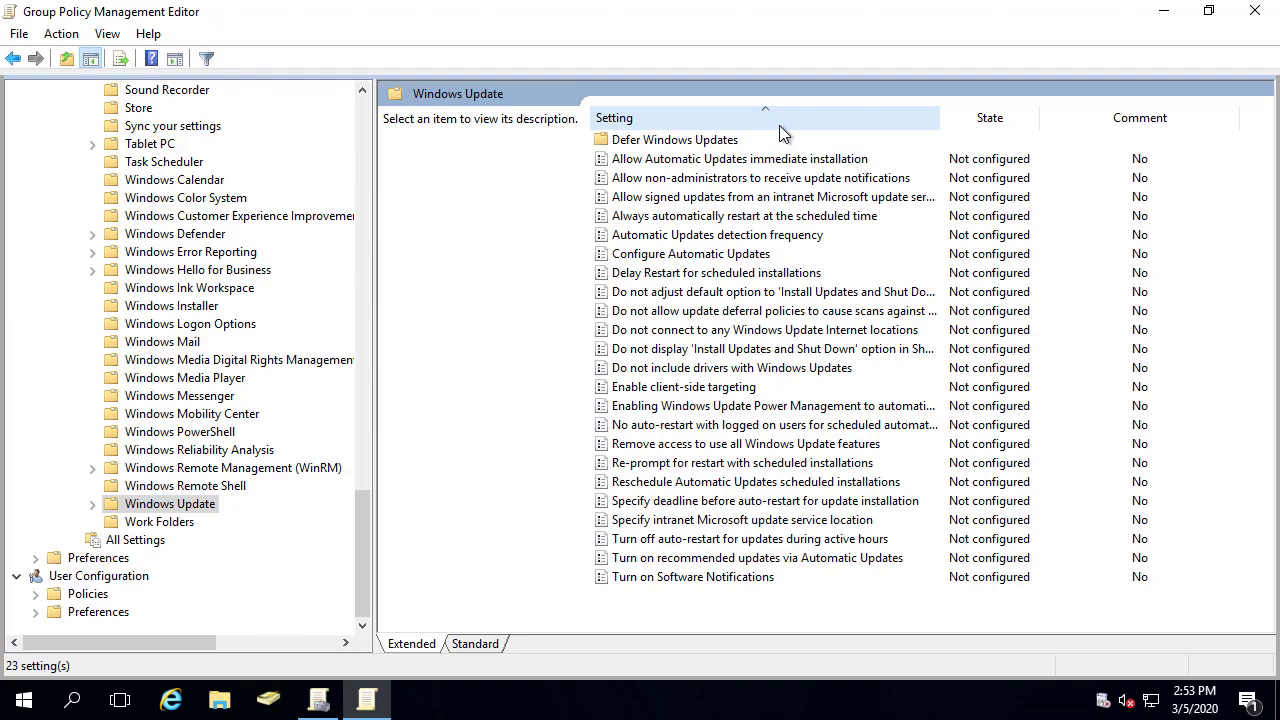
Step: Enable the policy Allow signed updates from an intranet Microsoft update service location, and minimize the policy editor
double_click(735, 197)
click(108, 179)
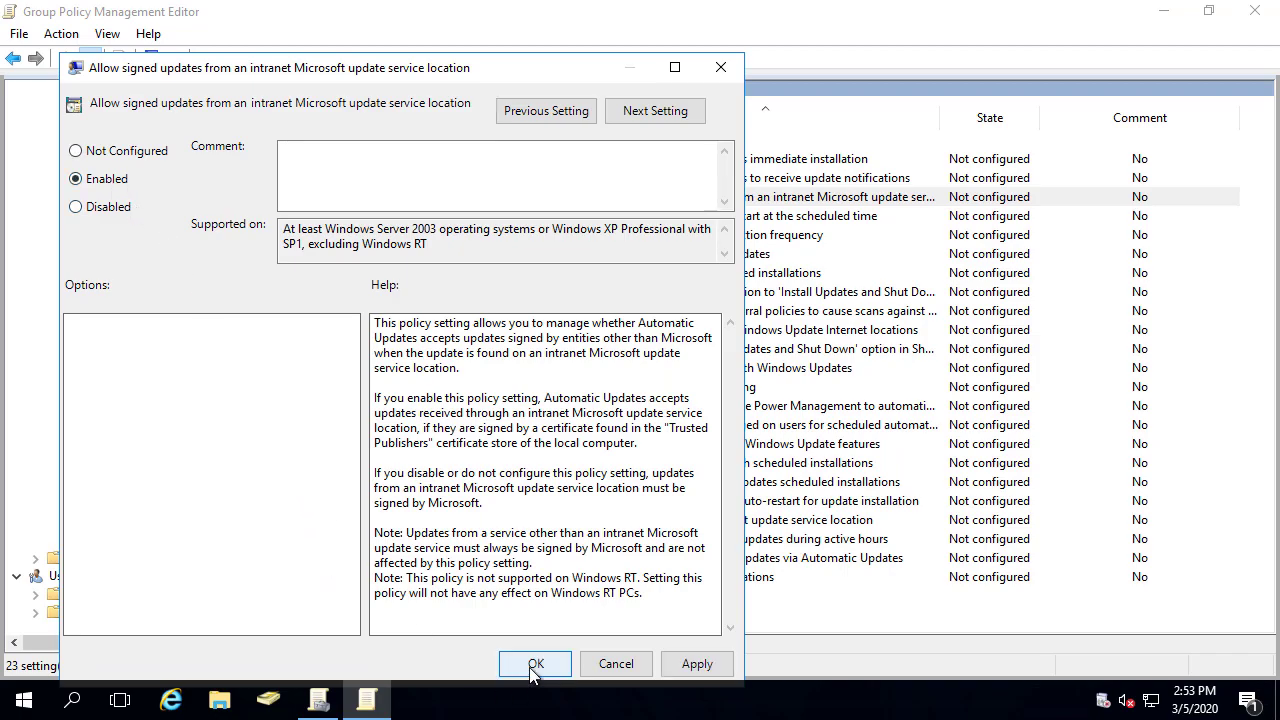
click(535, 664)
click(1163, 12)
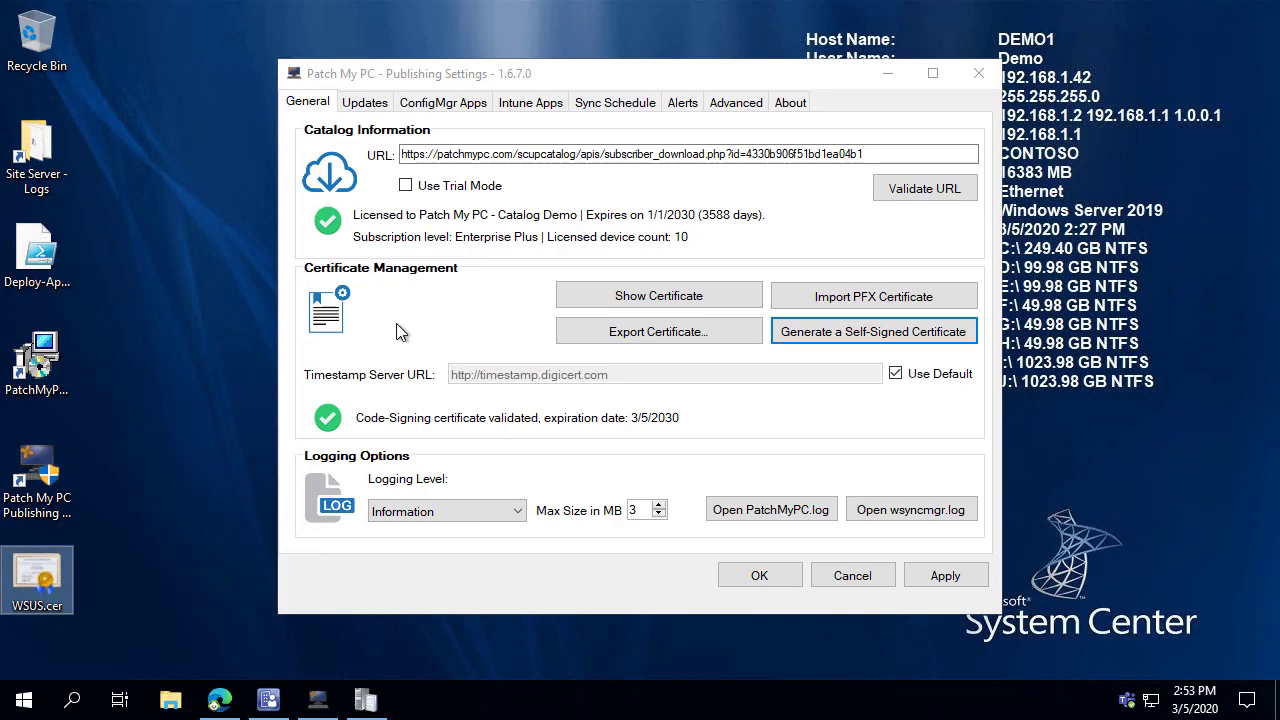
Step: Switch to the Patch My PC Publishing Settings and expand all vendors in the Updates product list
click(365, 103)
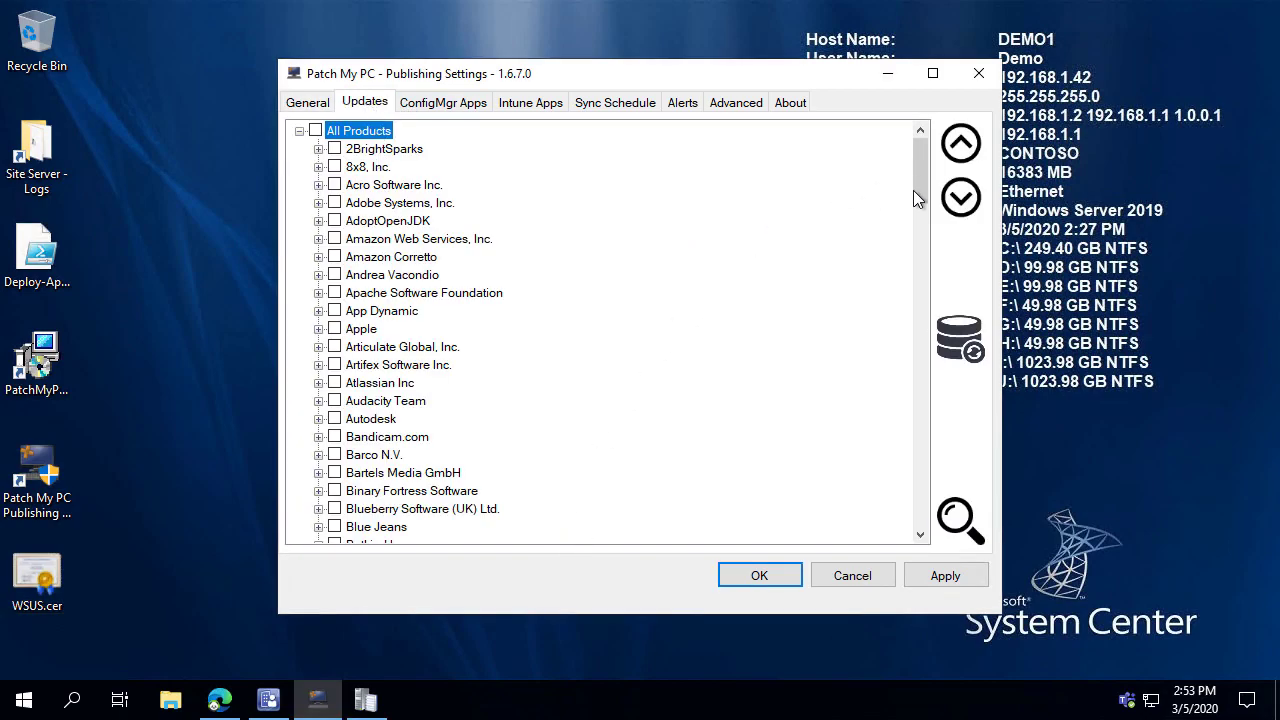
click(952, 212)
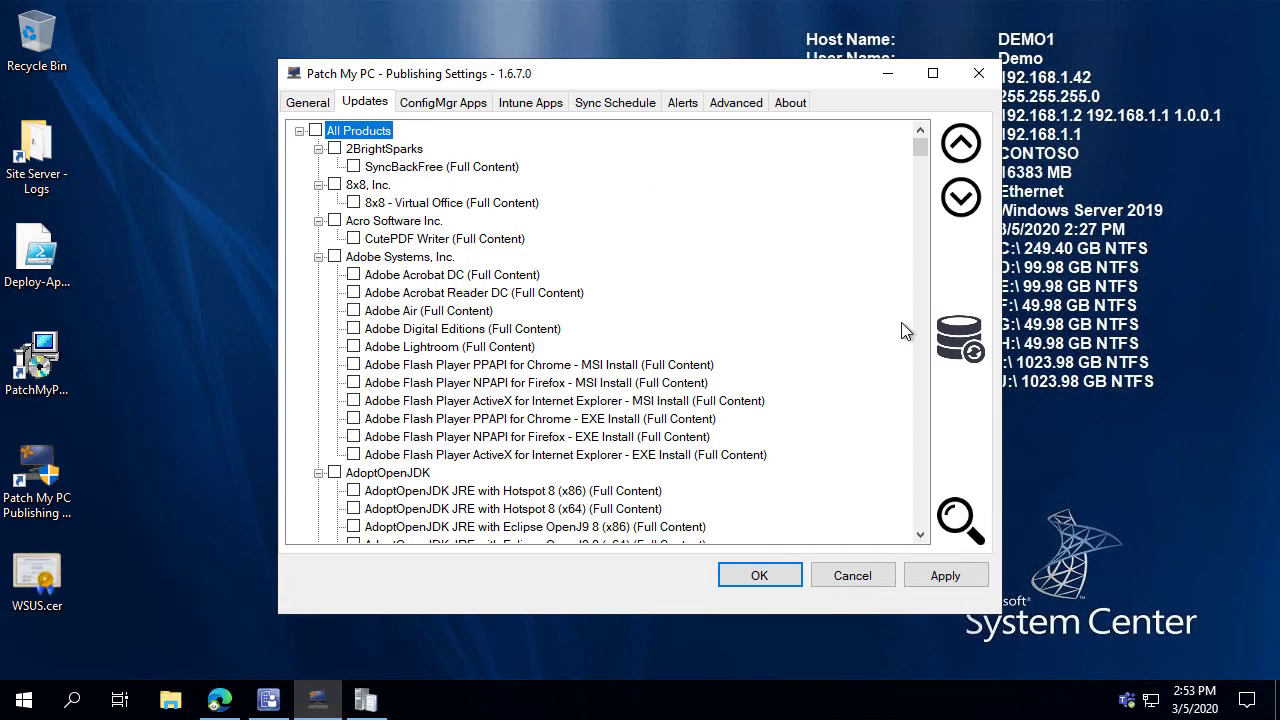
drag(807, 85, 699, 44)
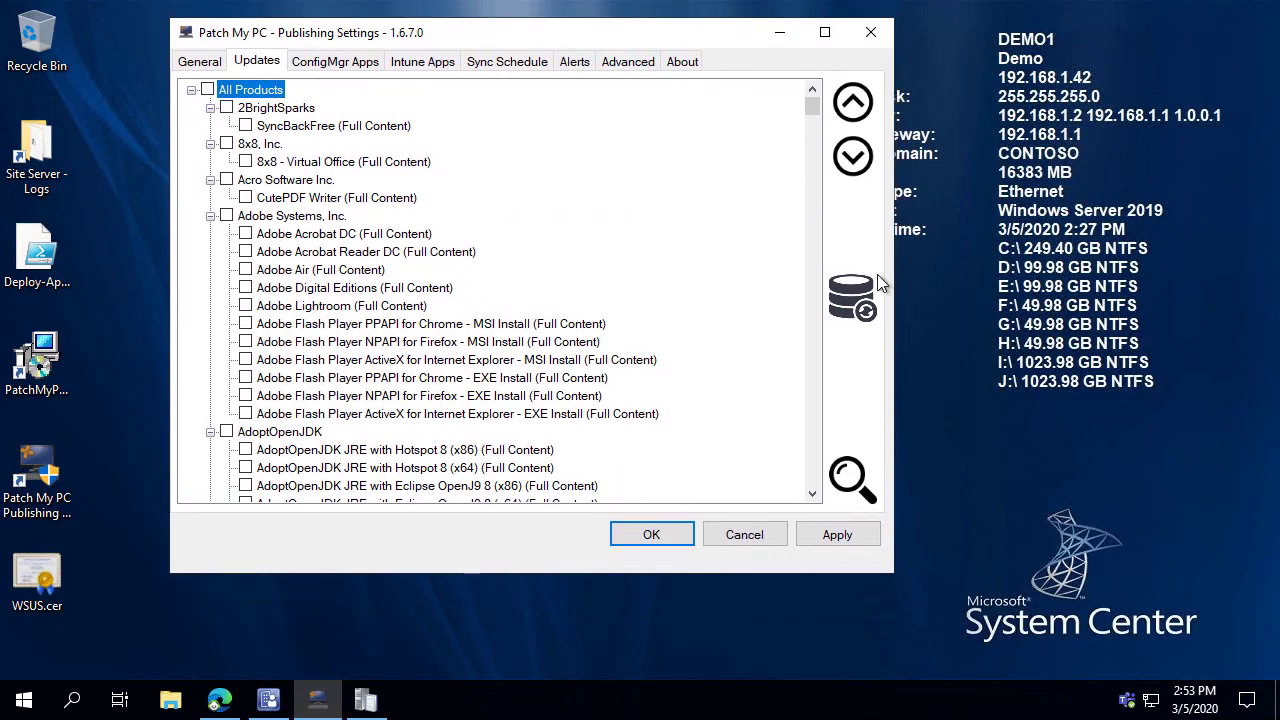
Step: Scan the SCCM database CM_PR1 on server SCCM for supported products with Windows authentication, and look through the detected products
click(851, 292)
drag(631, 6, 1005, 46)
click(673, 95)
drag(673, 95, 543, 96)
double_click(652, 119)
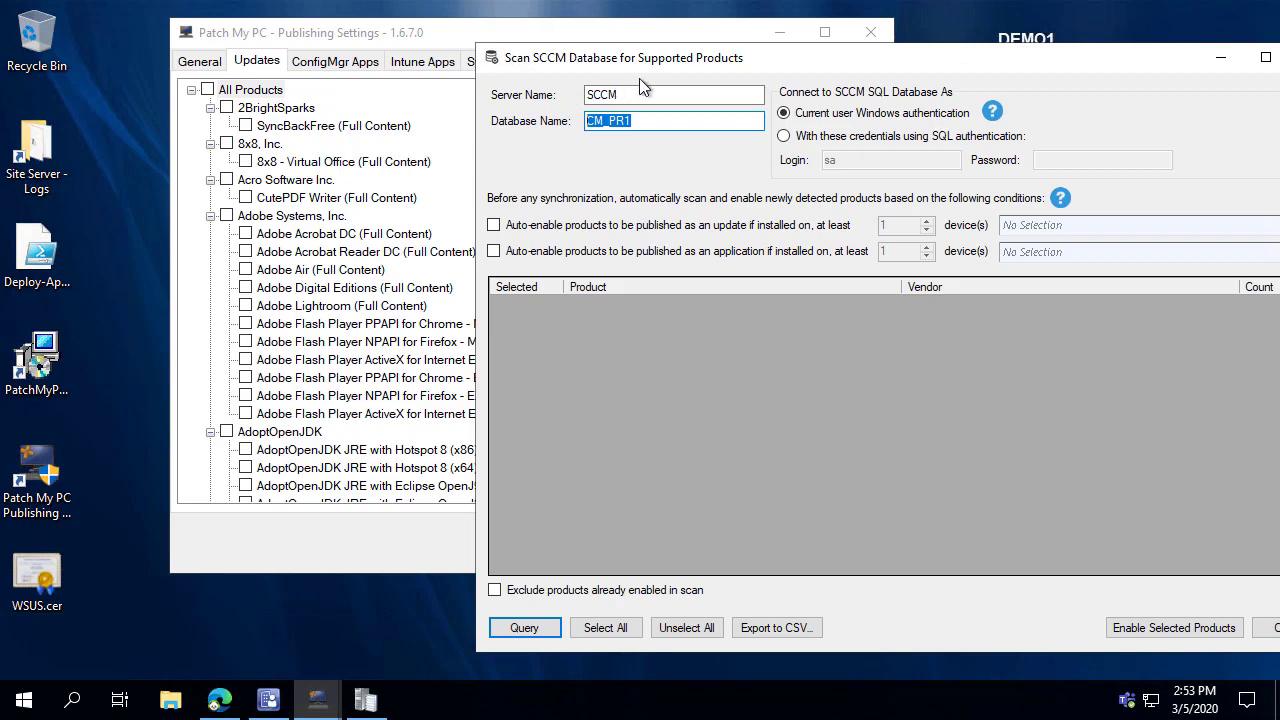
drag(647, 64, 554, 52)
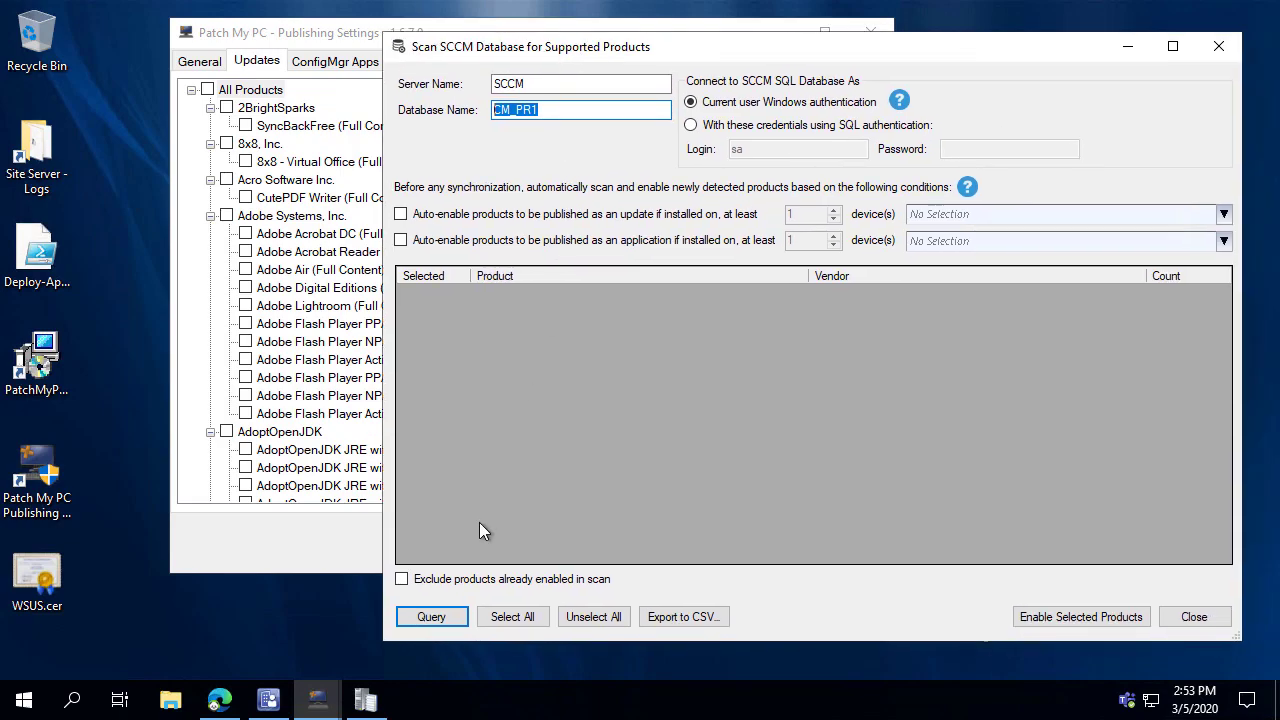
click(424, 615)
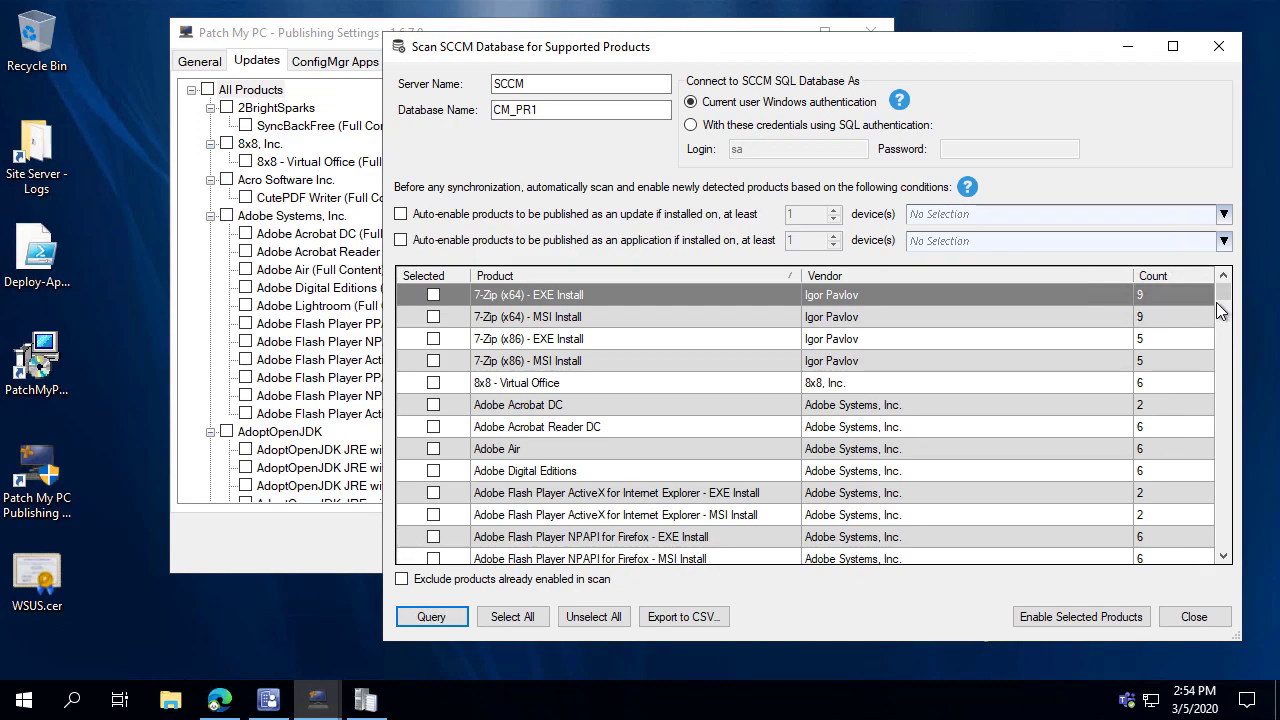
mouse_move(1223, 288)
mouse_down()
mouse_move(1226, 458)
mouse_move(1212, 531)
mouse_up()
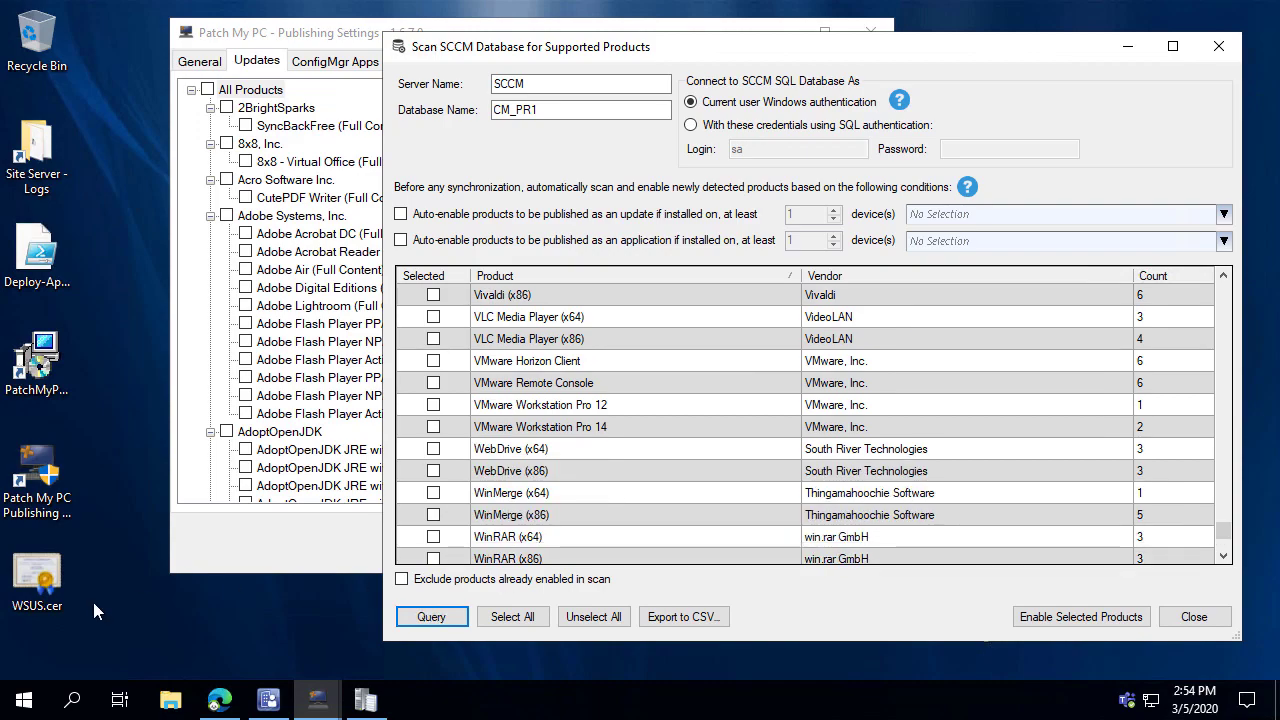
Step: Try auto-enabling products to be published as an update if installed on at least 10 devices, and view the additional options
scroll(528, 501, down, 4)
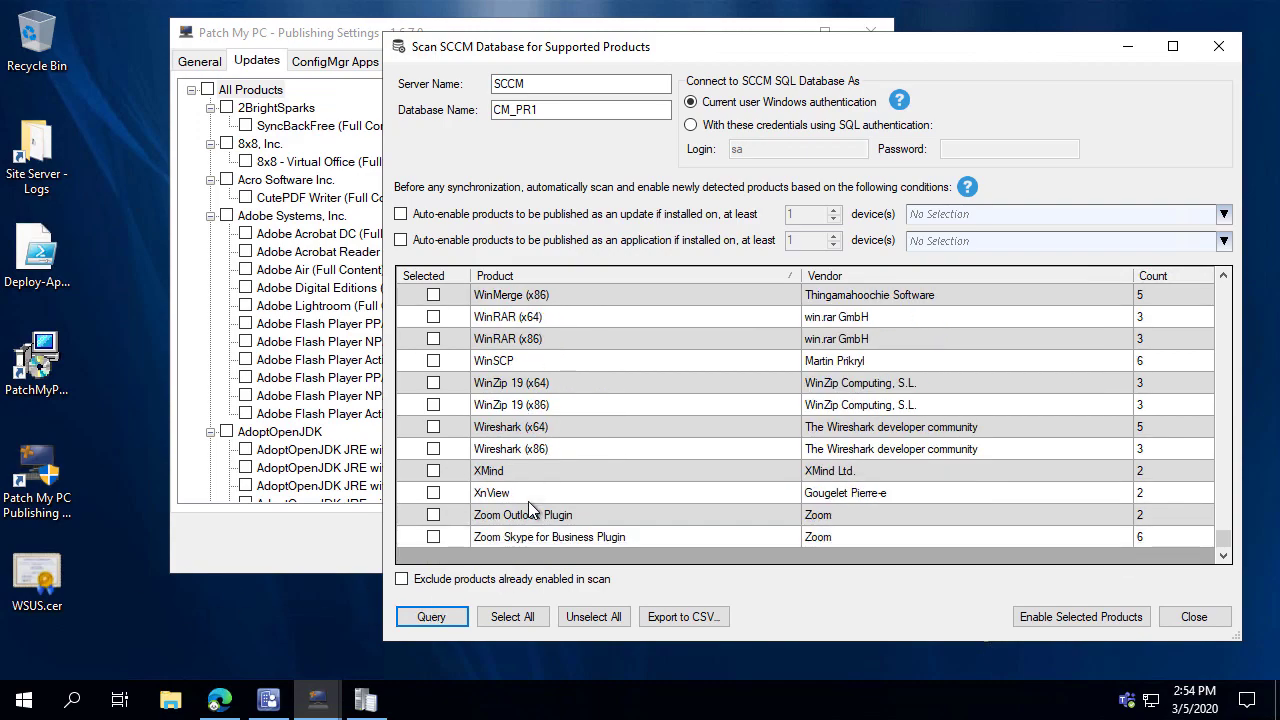
click(491, 216)
text(10)
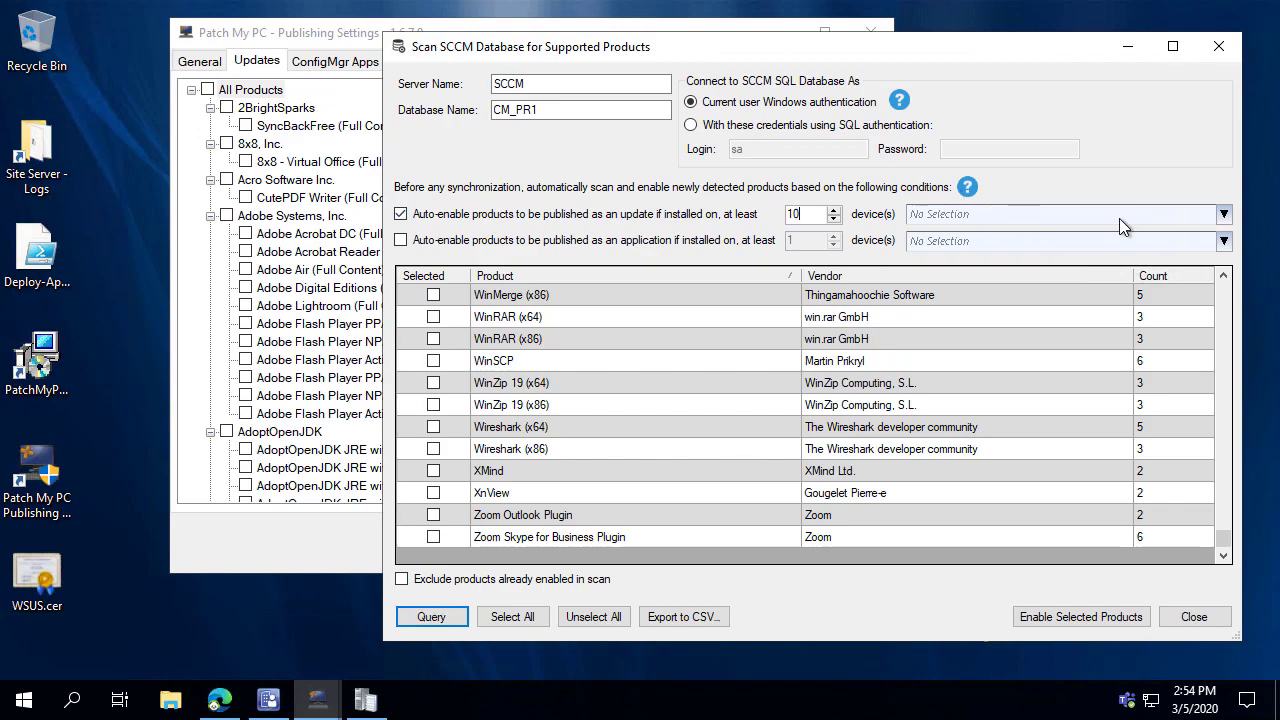
click(1224, 216)
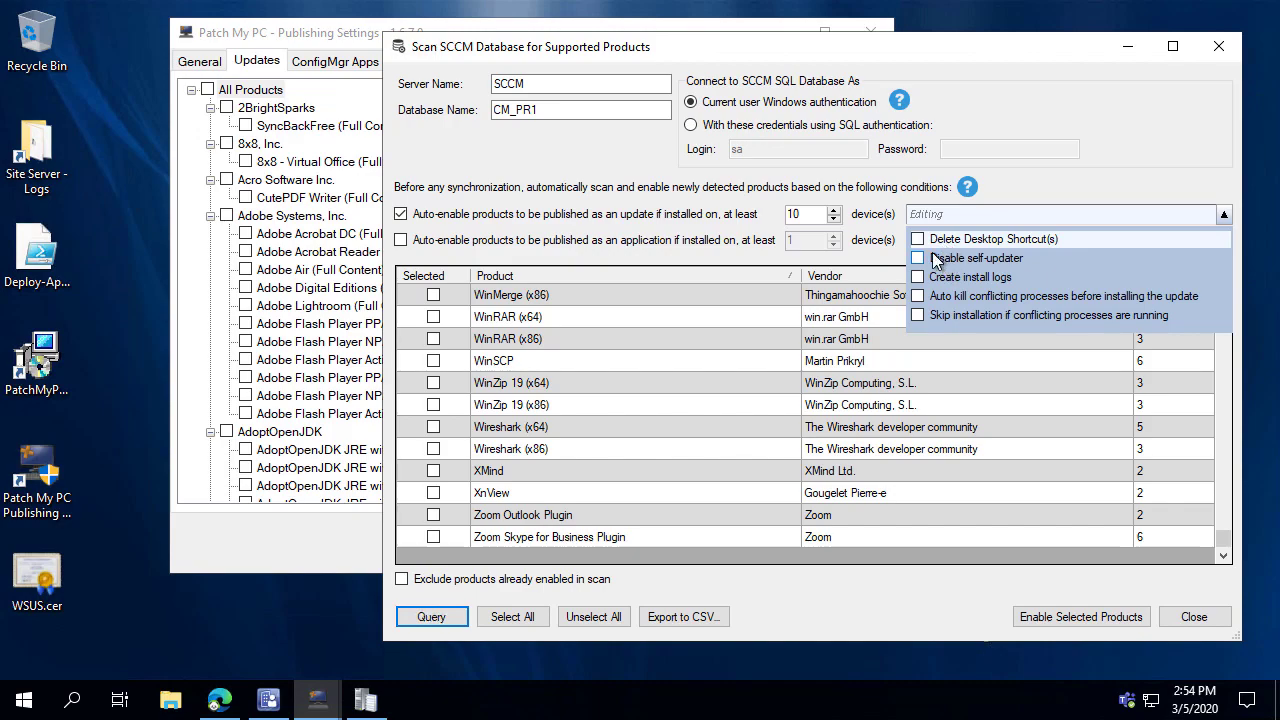
click(556, 216)
click(556, 216)
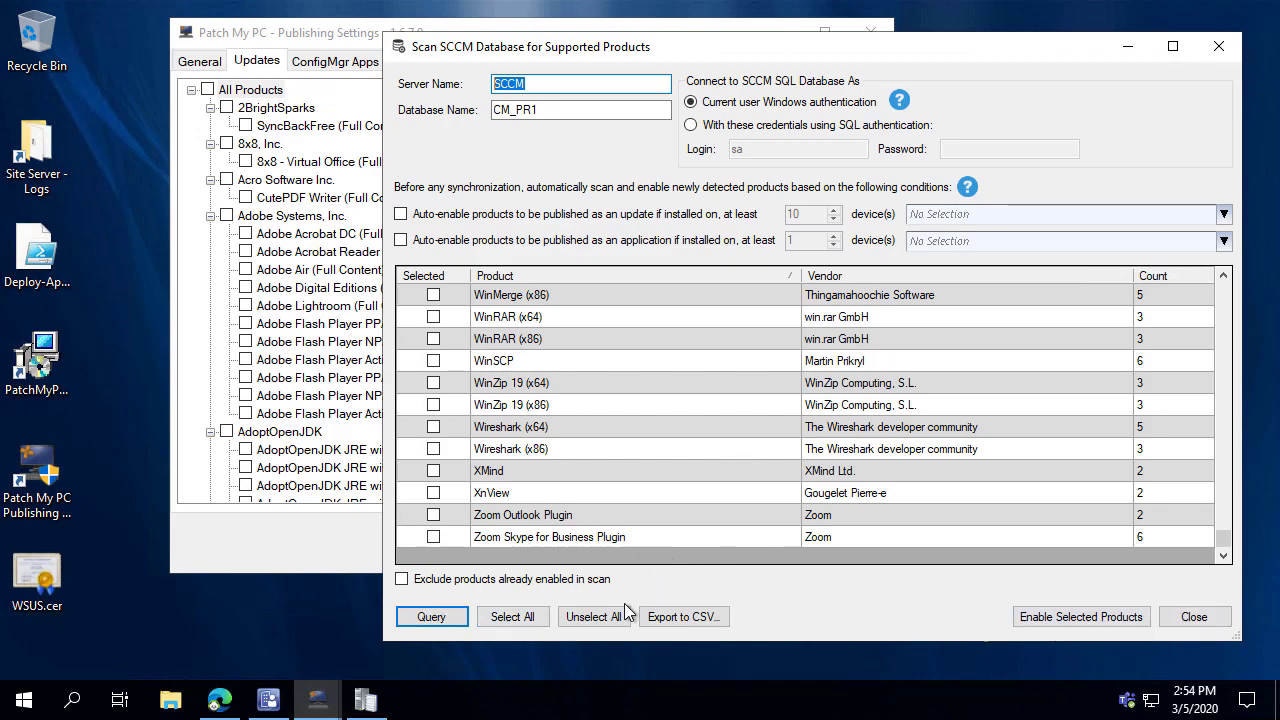
Step: Enable all detected products for publishing as updates, and clear the selection of All Products again
click(524, 615)
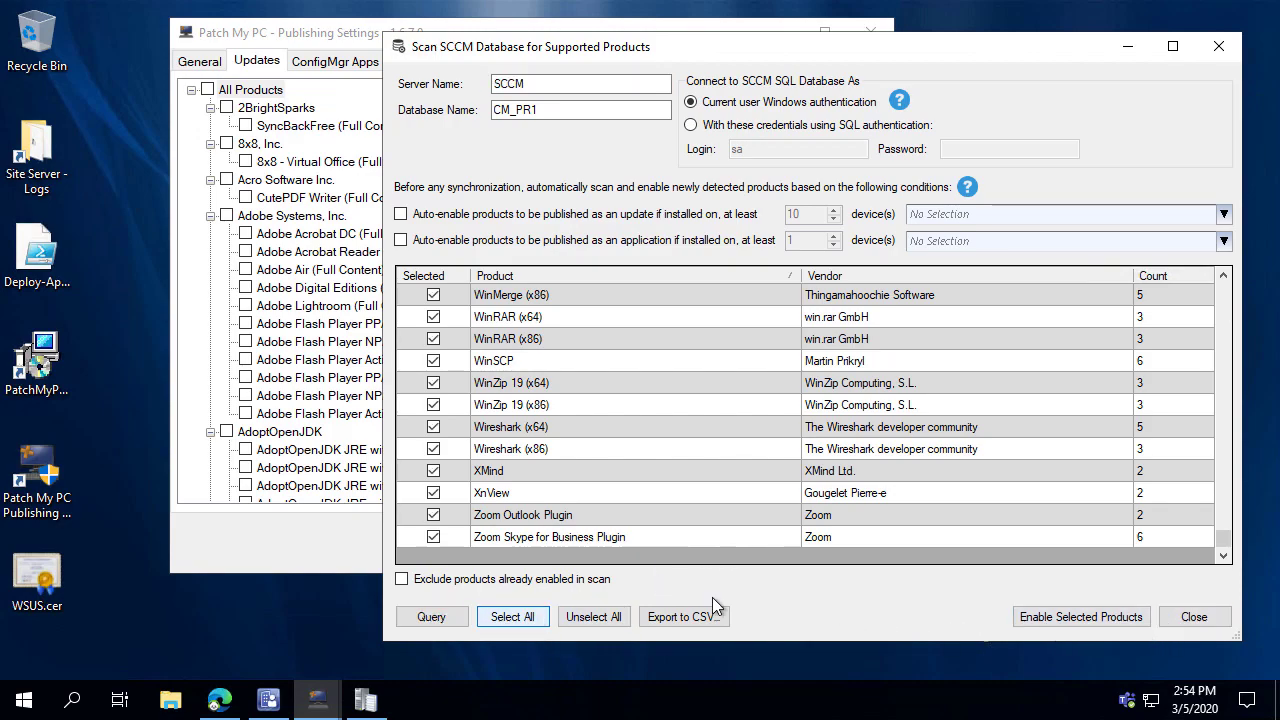
click(1081, 620)
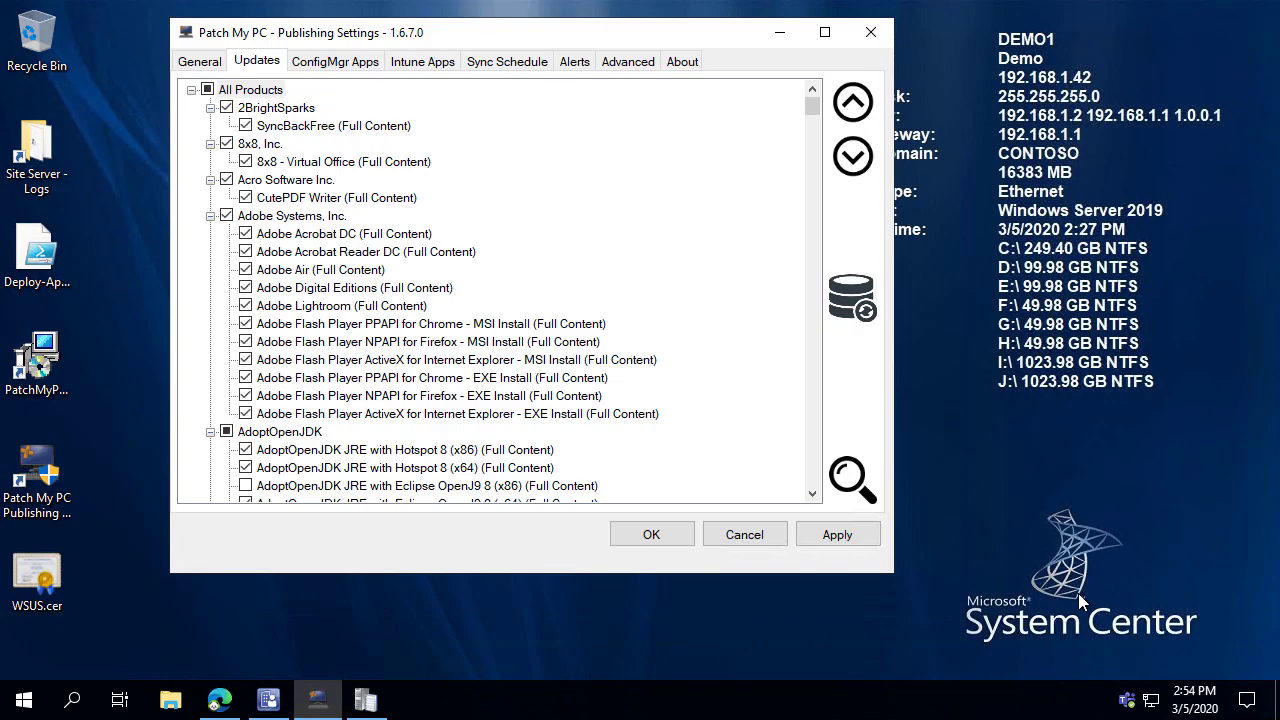
click(207, 90)
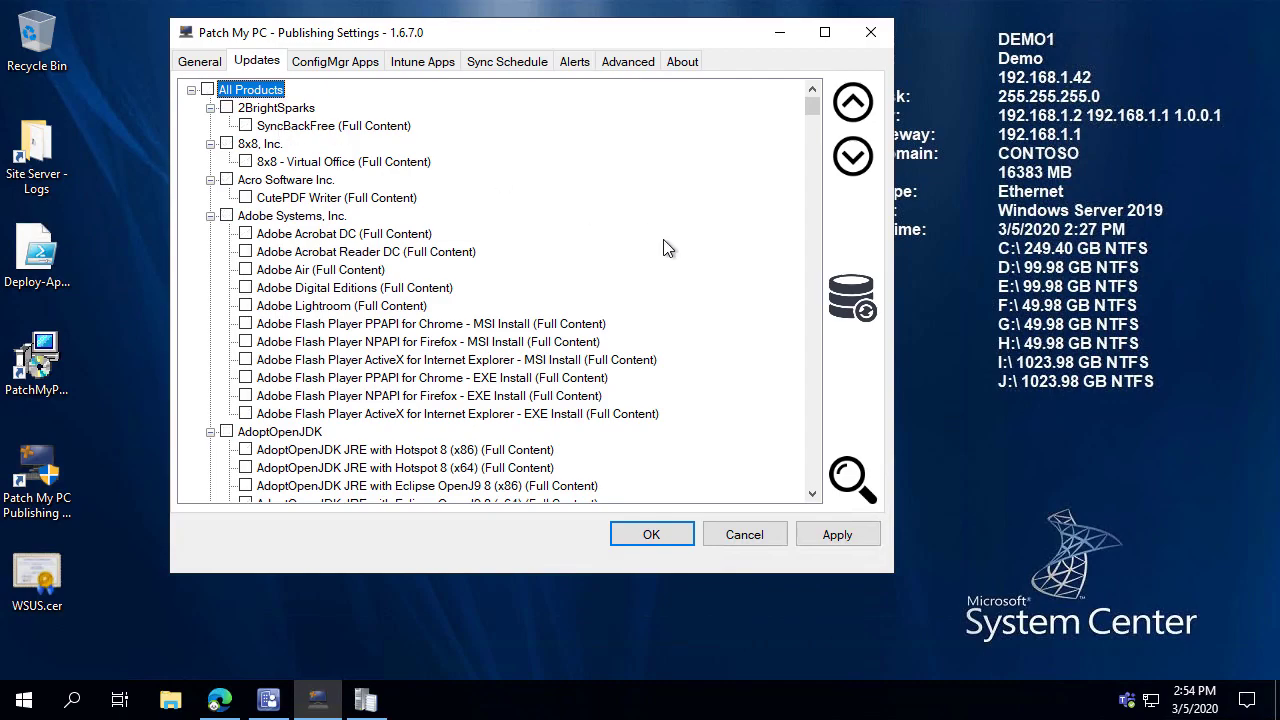
Step: Search the product list for "googl" and enable Google Chrome (x64) for update publishing
key(ctrl+f)
text(googl)
key(Return)
scroll(449, 280, down, 1)
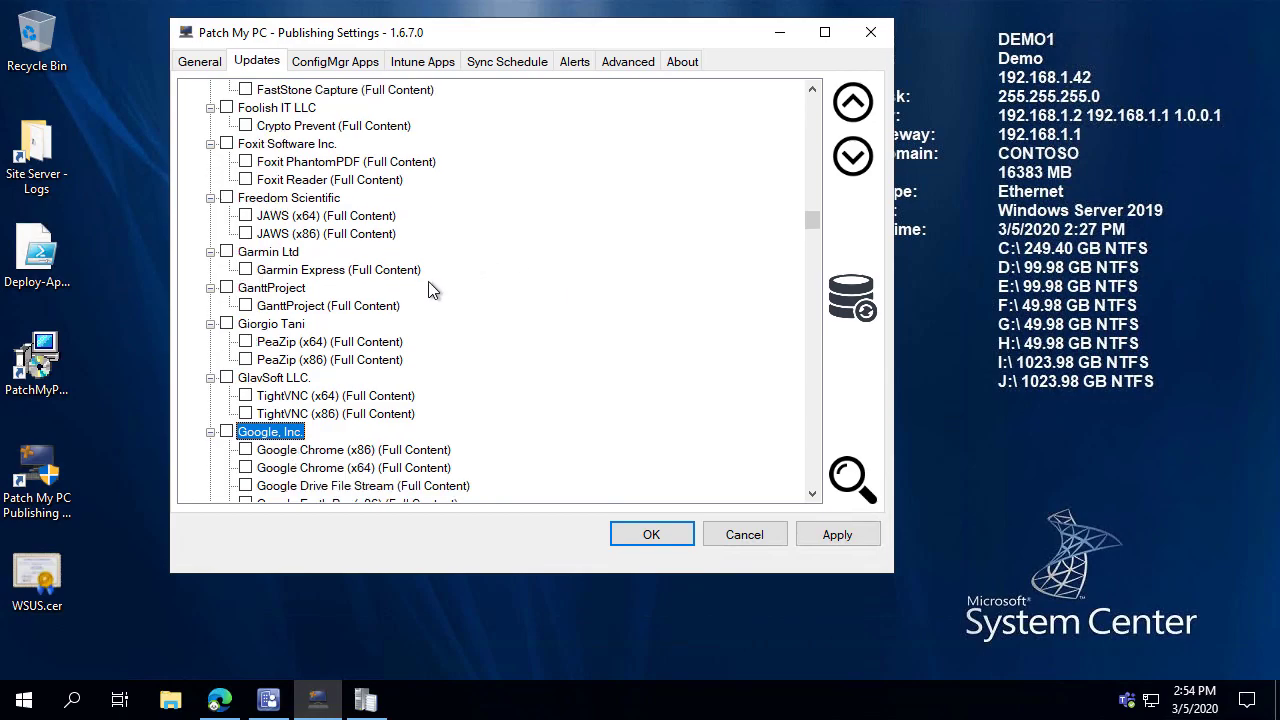
scroll(310, 455, down, 2)
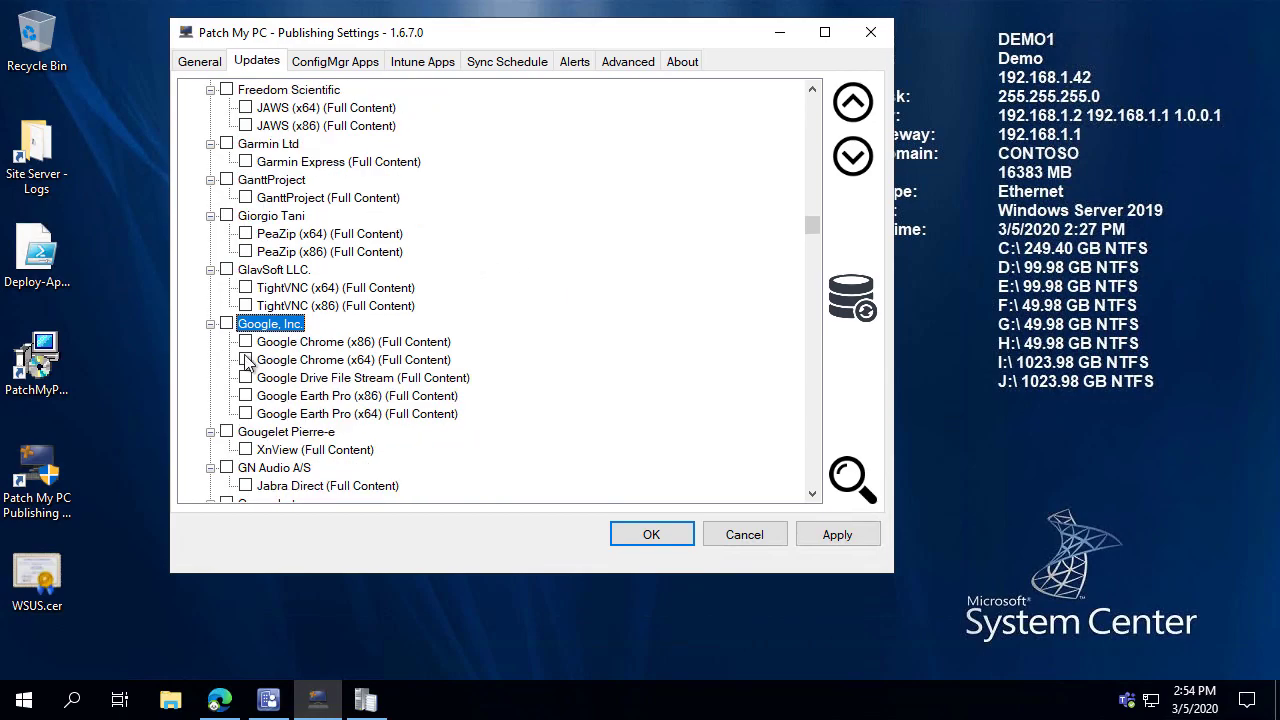
click(299, 363)
scroll(383, 355, down, 3)
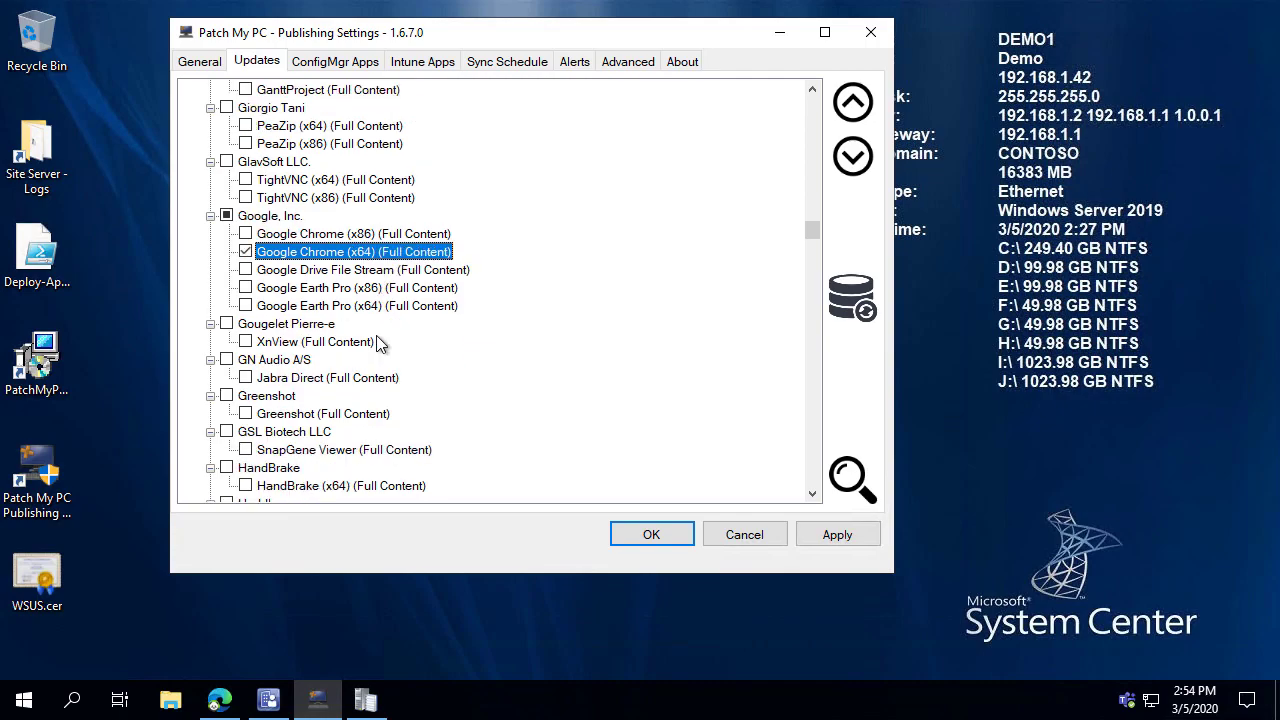
Step: Look through the publishing customization options of Google Chrome (x64) and of the vendor Google, Inc
right_click(381, 201)
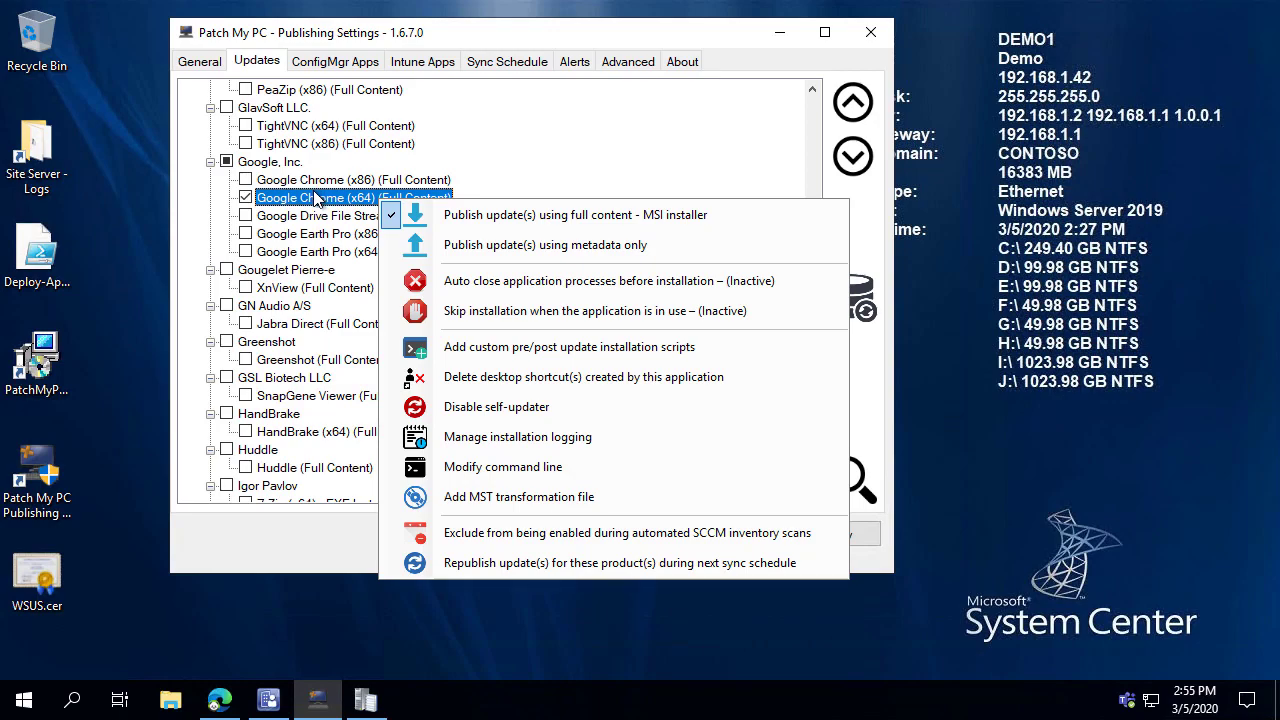
right_click(268, 162)
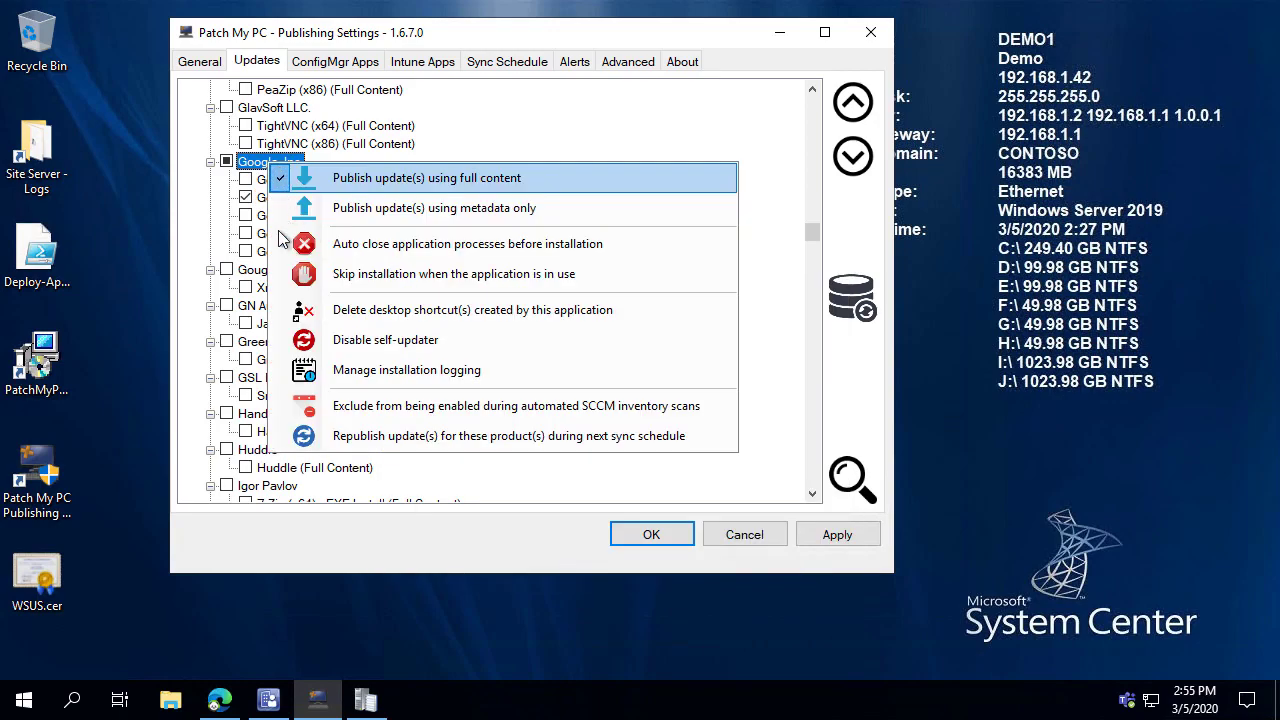
key(Escape)
Step: Try auto closing application processes before installation recursively for All Products, and turn the option off again
drag(812, 240, 815, 88)
right_click(276, 90)
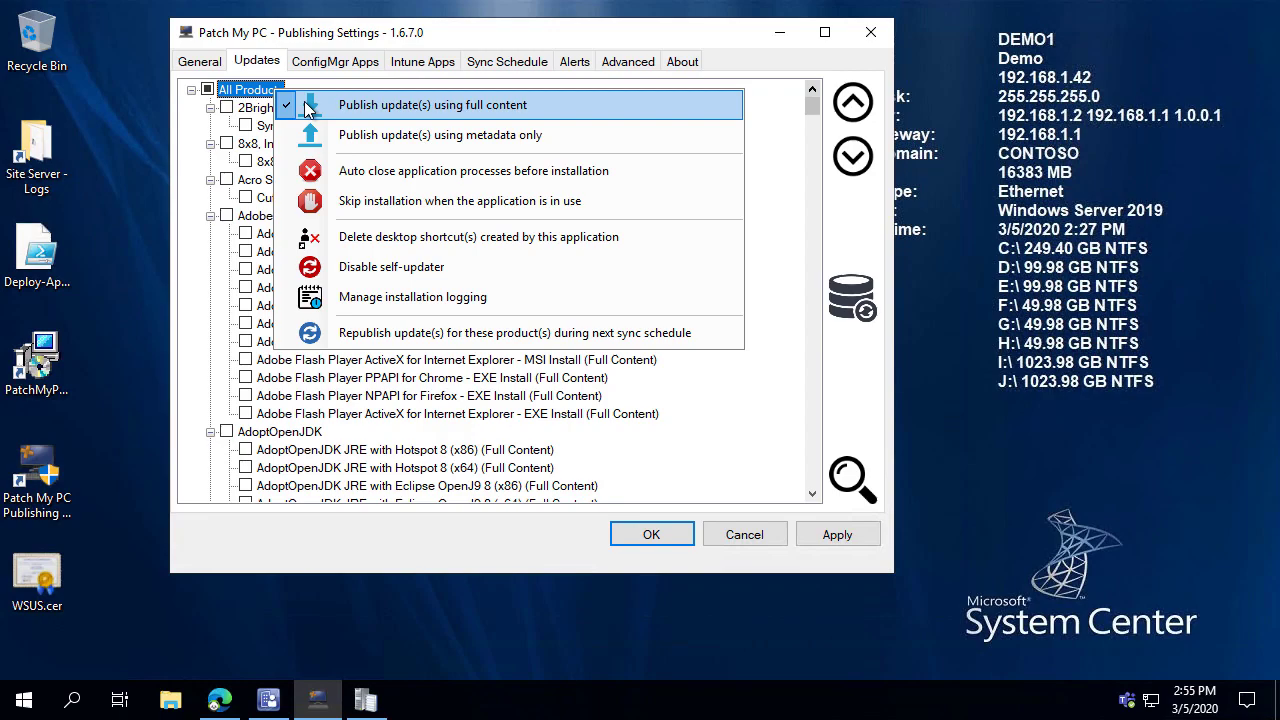
click(460, 177)
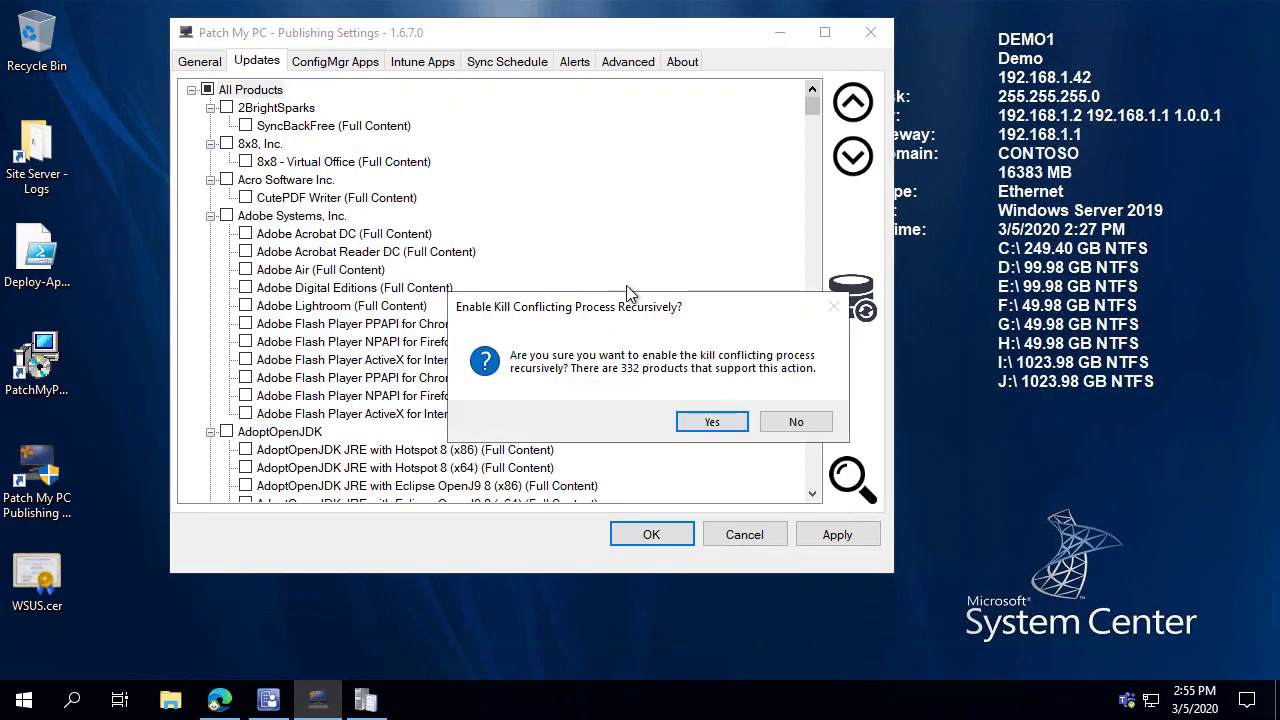
click(710, 423)
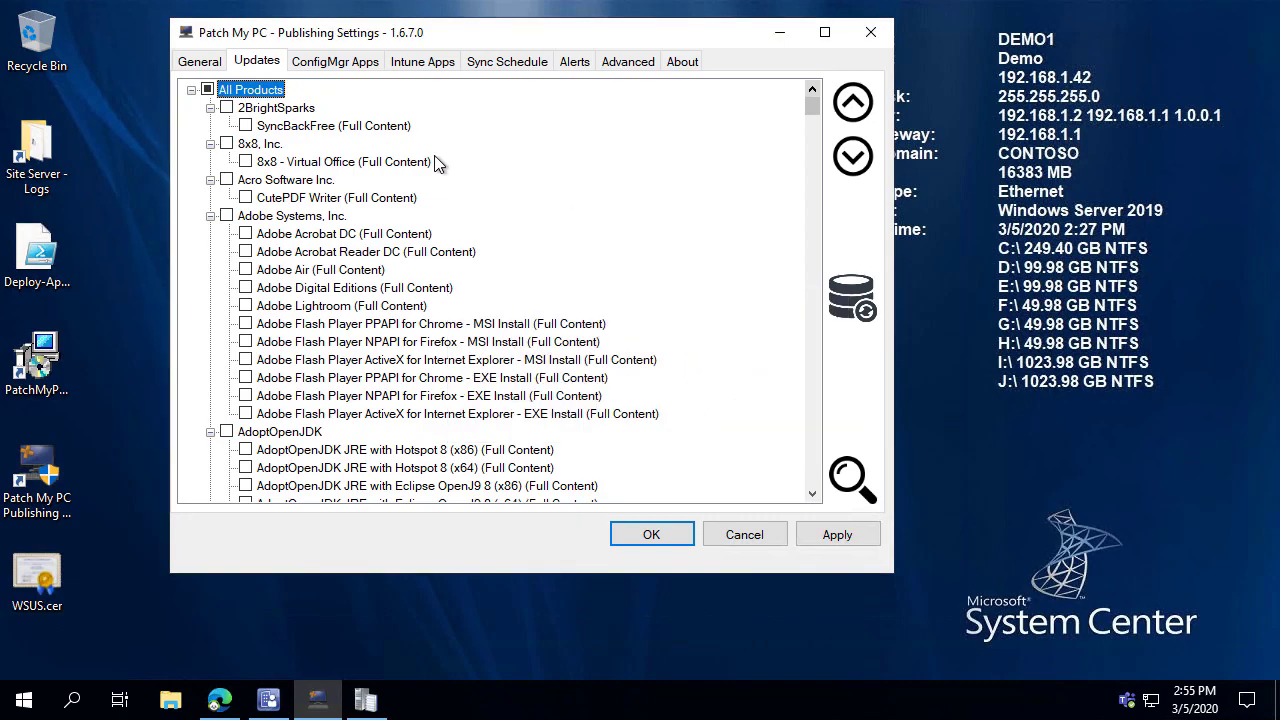
right_click(259, 92)
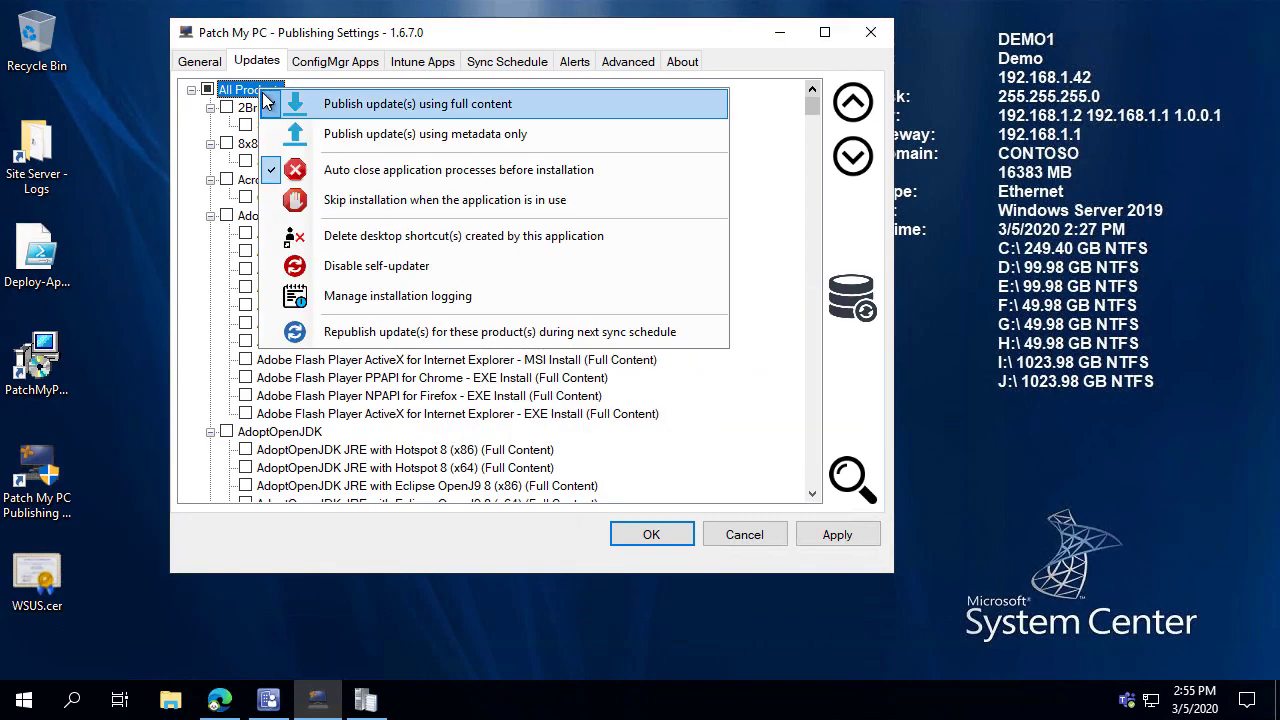
click(335, 176)
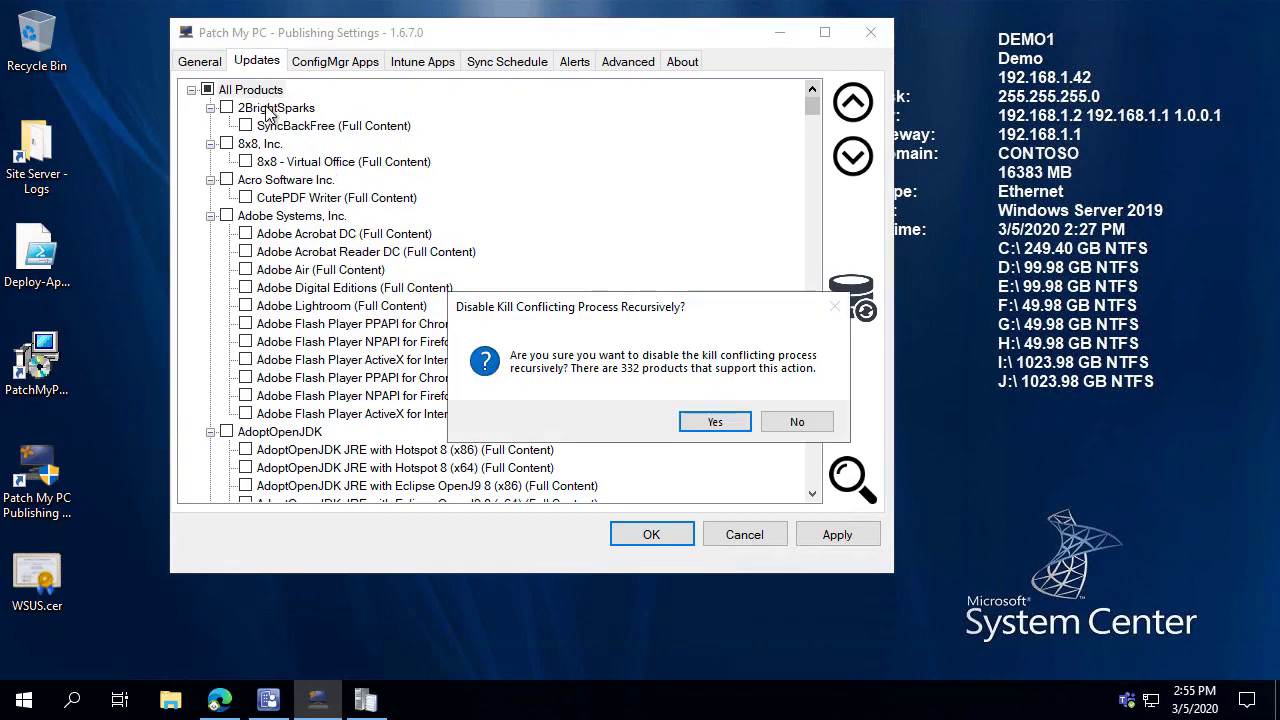
click(710, 428)
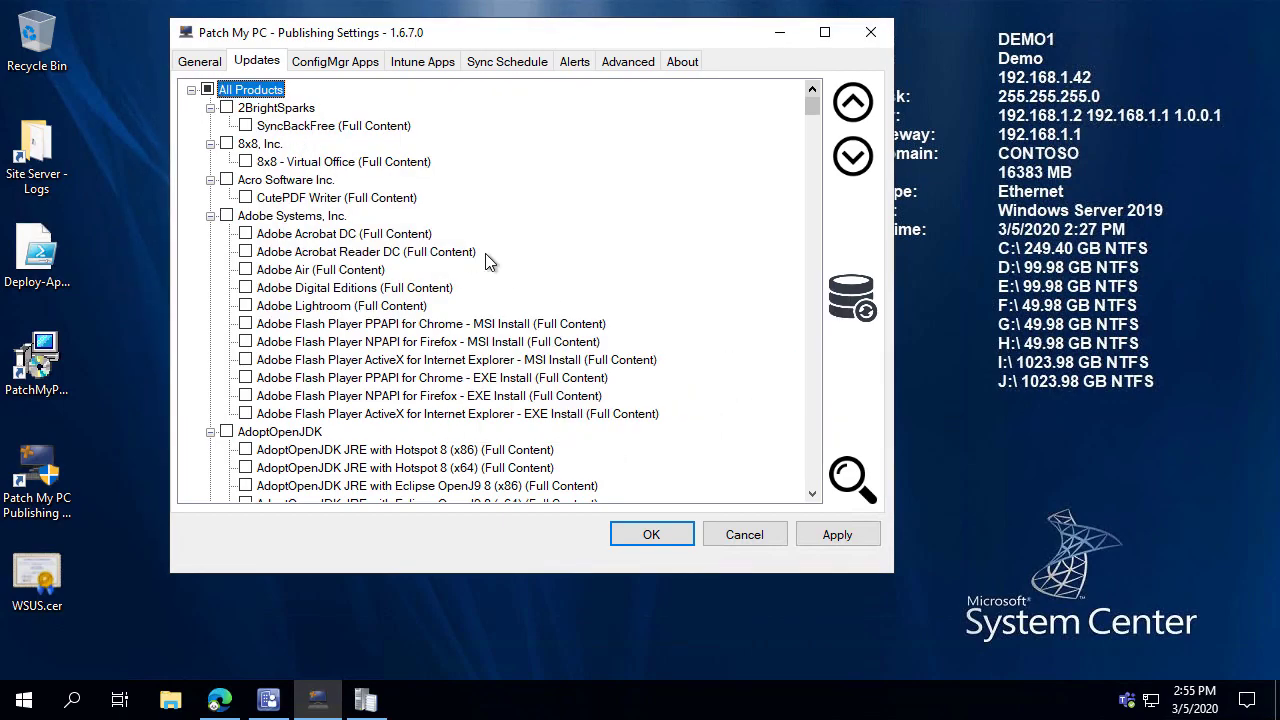
Step: Enable deleting desktop shortcuts and disabling the self-updater recursively for All Products
right_click(261, 89)
click(381, 237)
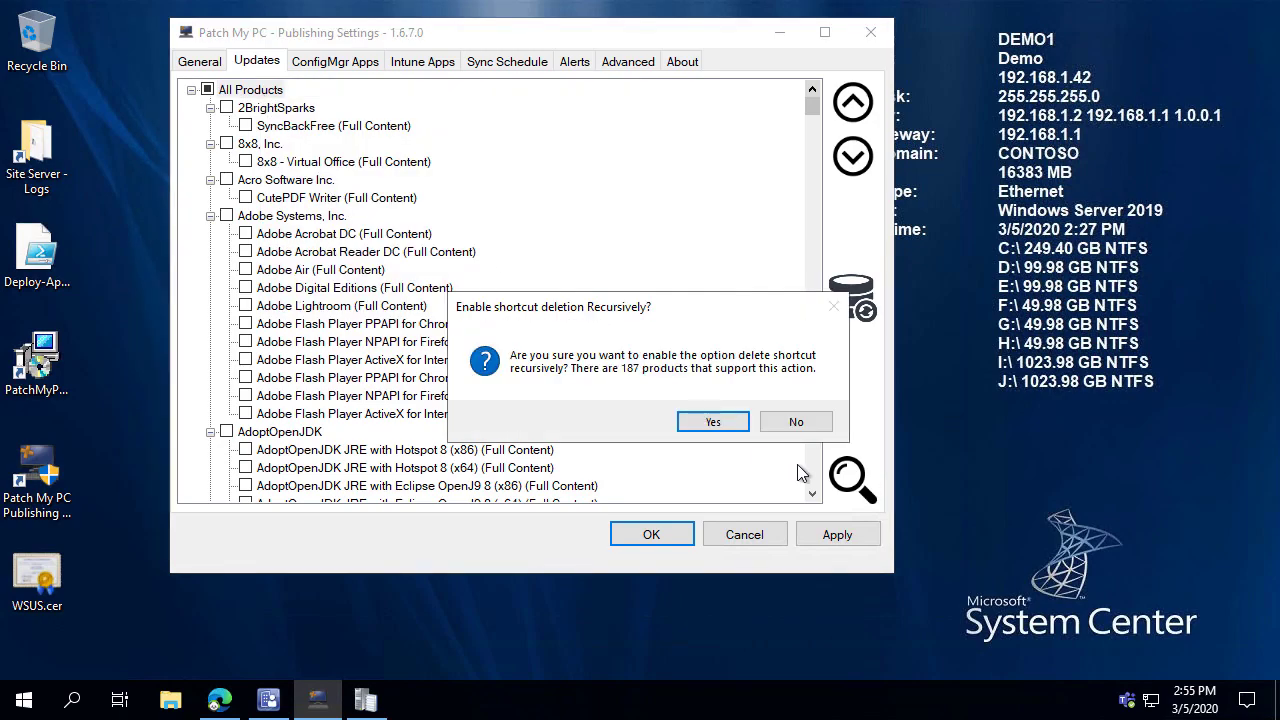
click(726, 428)
right_click(281, 91)
click(470, 270)
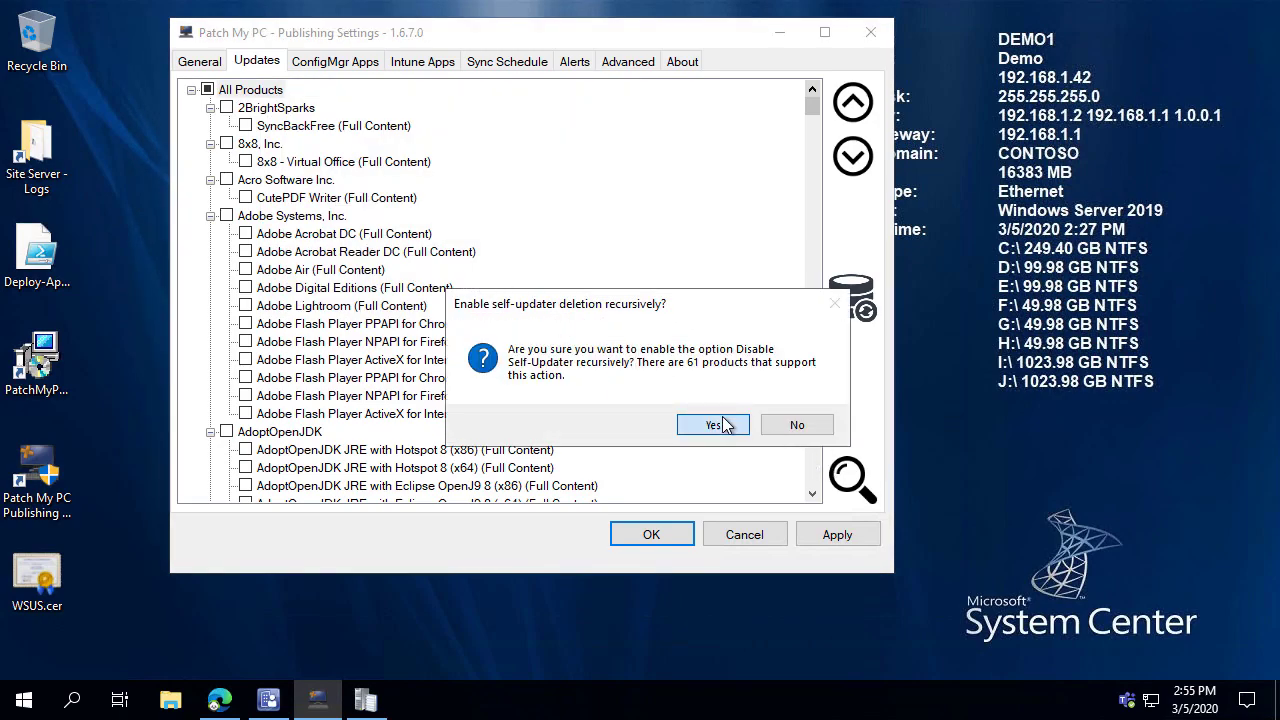
click(722, 426)
Step: Enable installation logging for All Products with verbose MSI logging and the computer name as log prefix, keeping folder C:\windows\ccm\logs\PatchMyPCInstallLogs
right_click(253, 93)
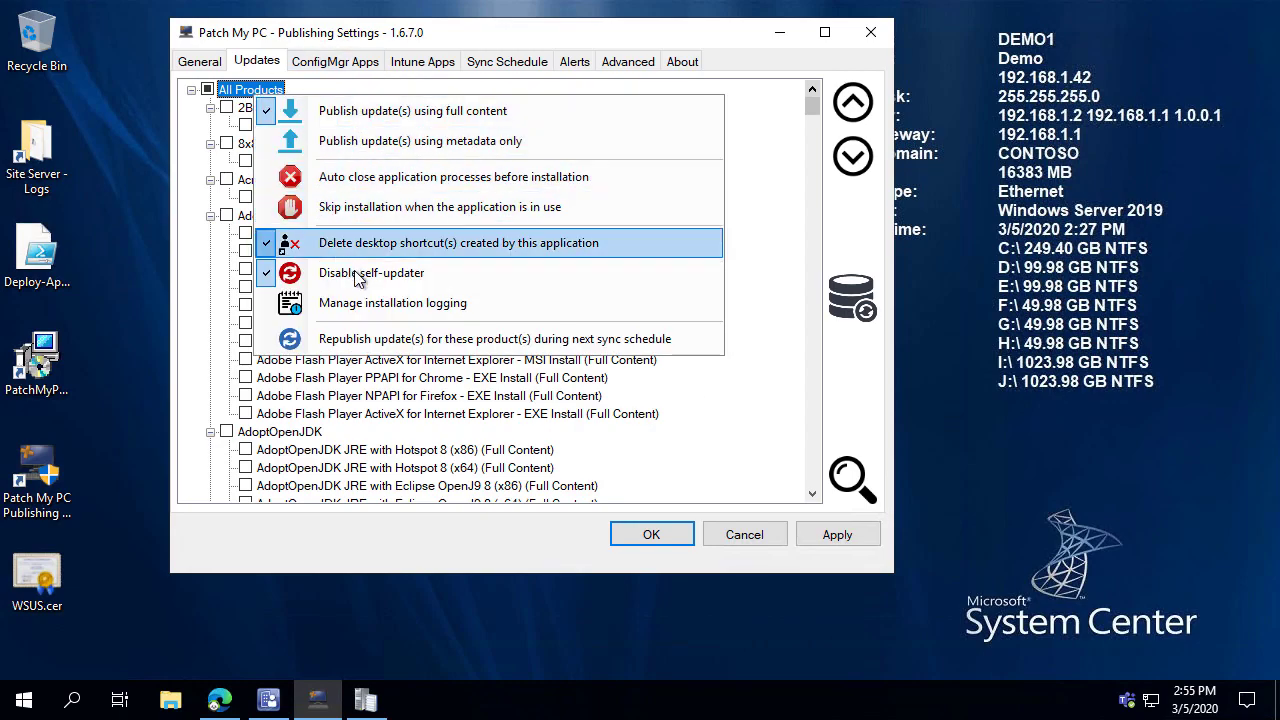
click(361, 300)
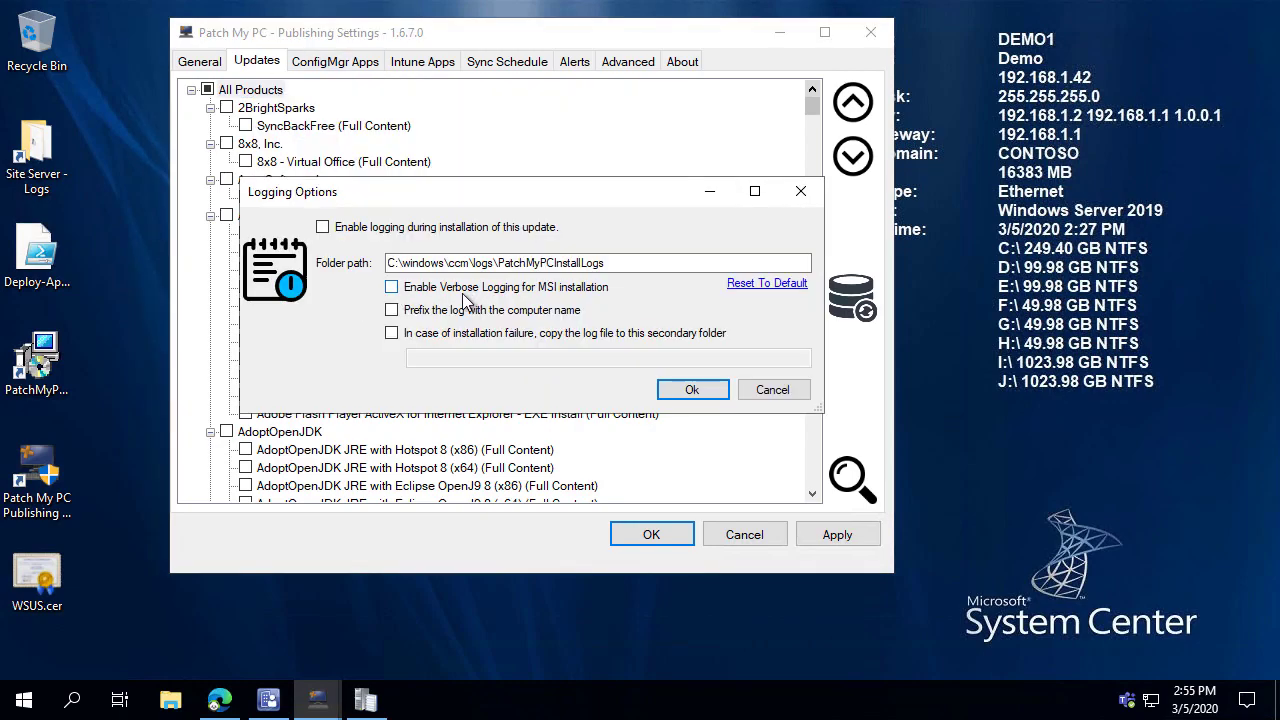
click(560, 292)
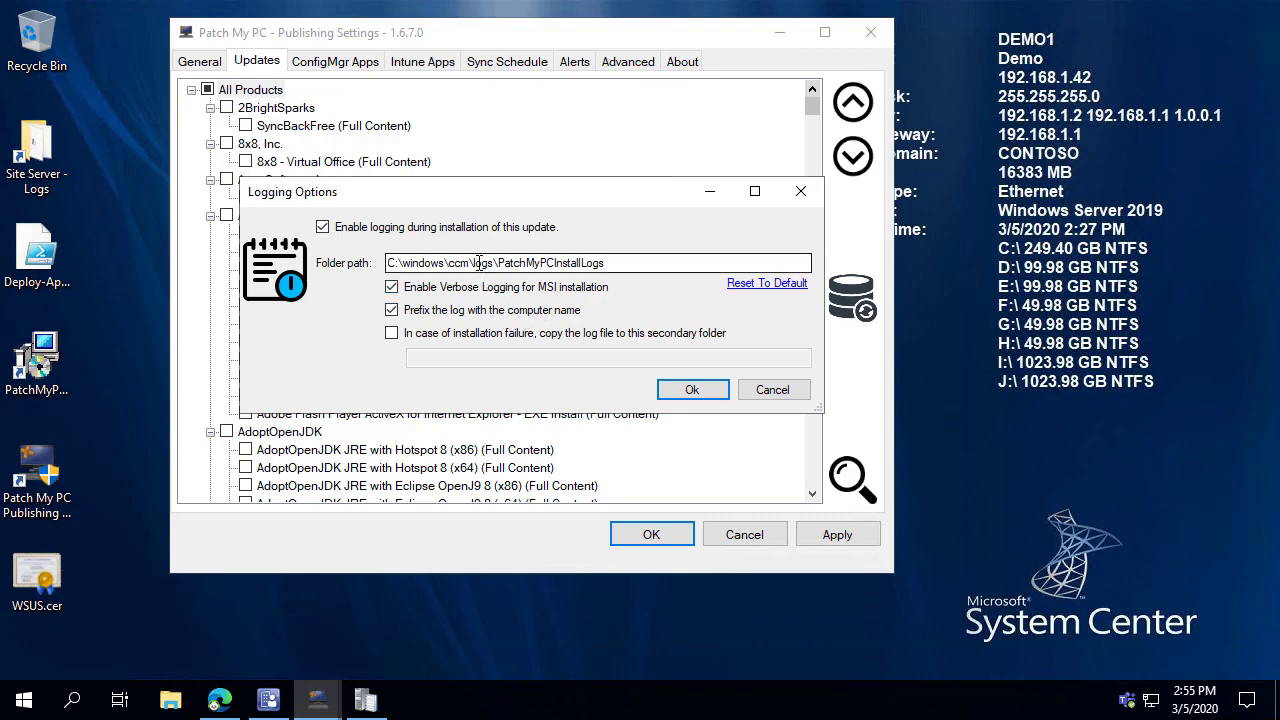
drag(477, 263, 679, 266)
click(673, 265)
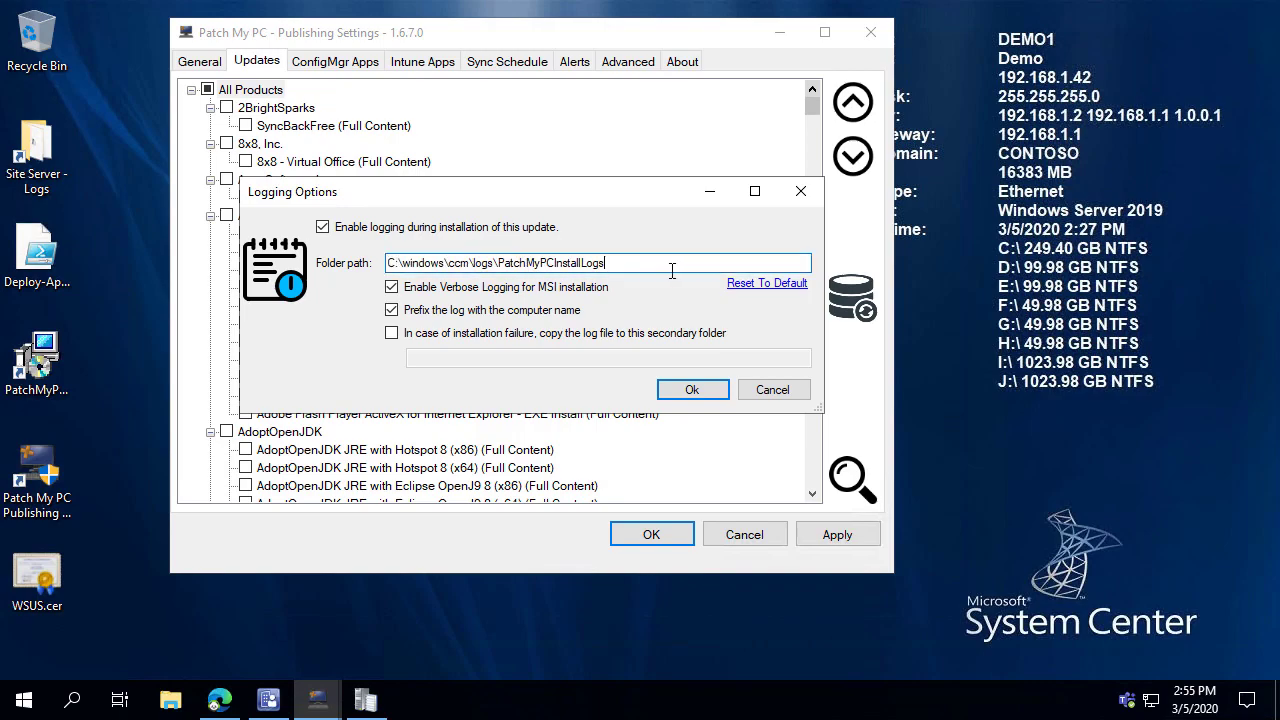
click(700, 390)
Step: Check which inherited options are active on Google Chrome (x64) in the Updates product list
scroll(686, 368, down, 20)
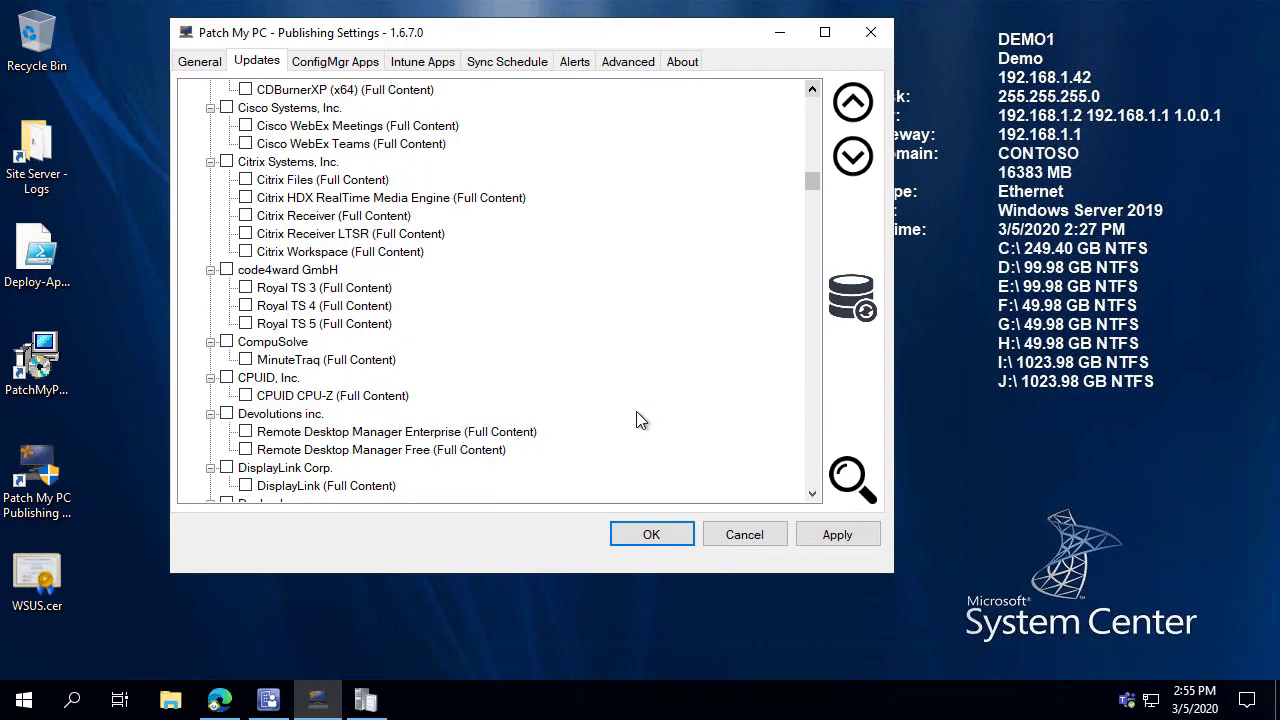
scroll(640, 420, down, 13)
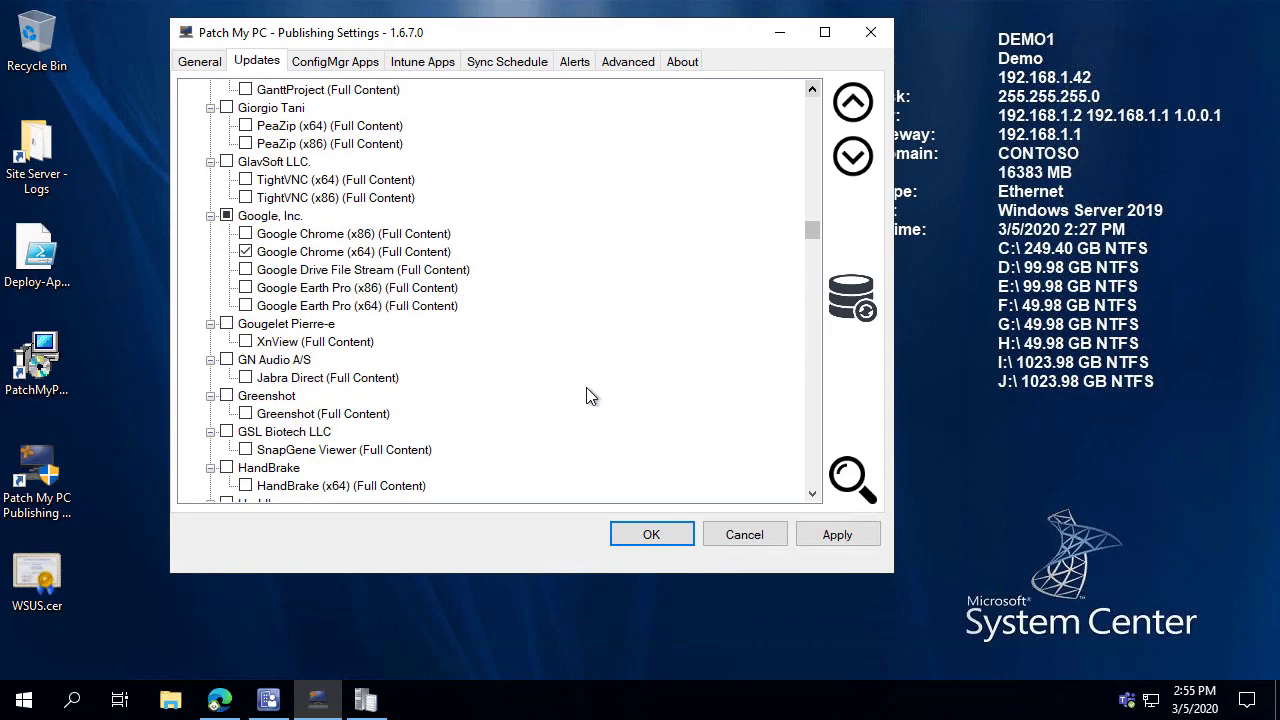
click(300, 256)
right_click(300, 256)
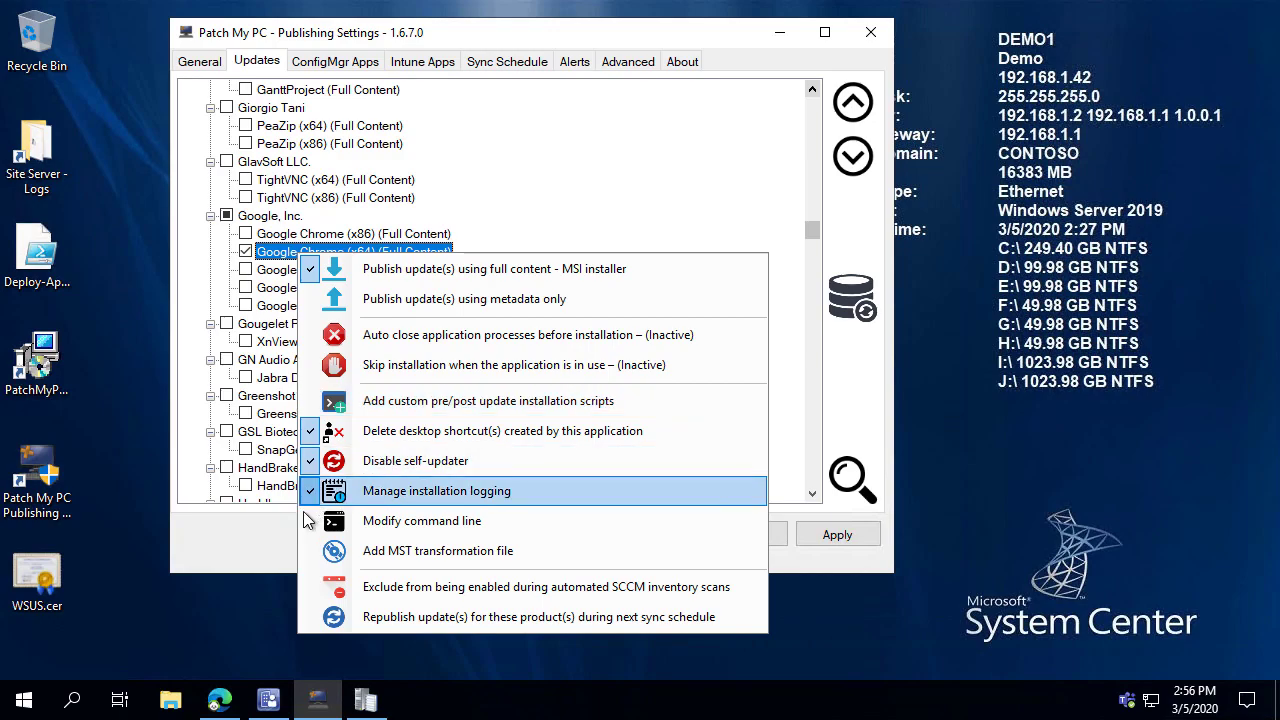
click(264, 536)
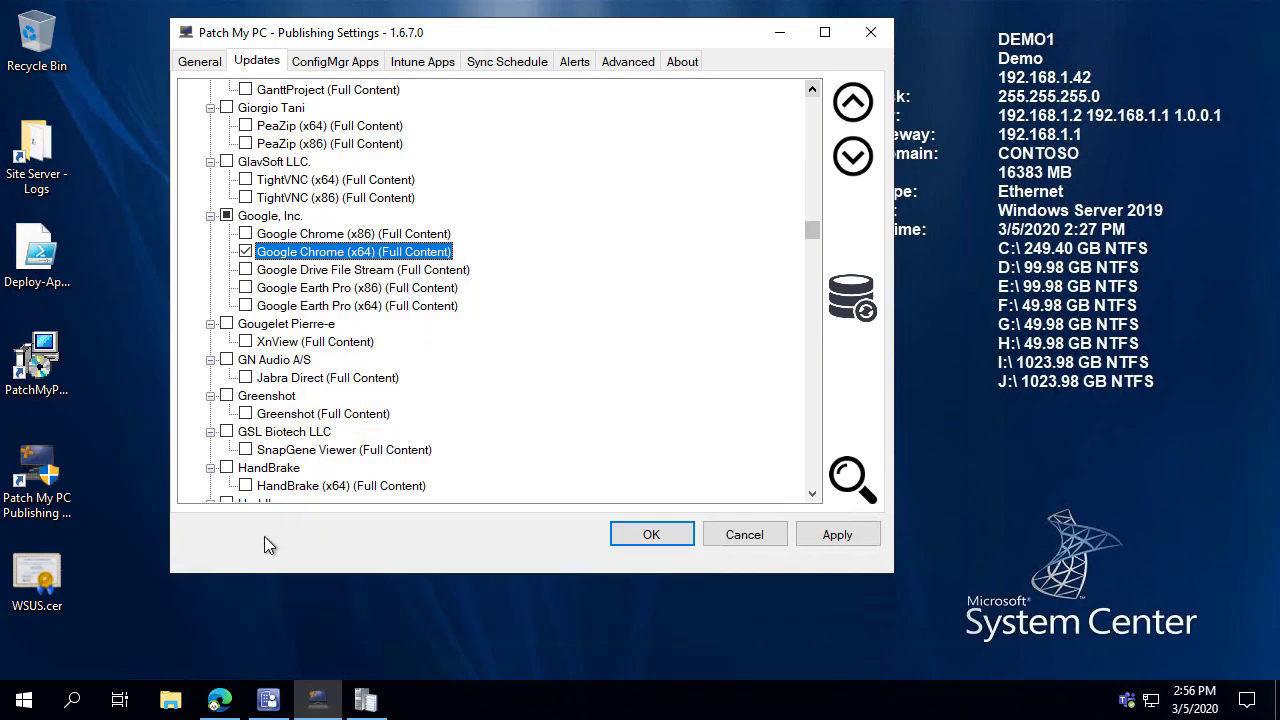
Step: Enable automatic creation of applications in Configuration Manager for base installations, and open the Base Install Options
click(340, 64)
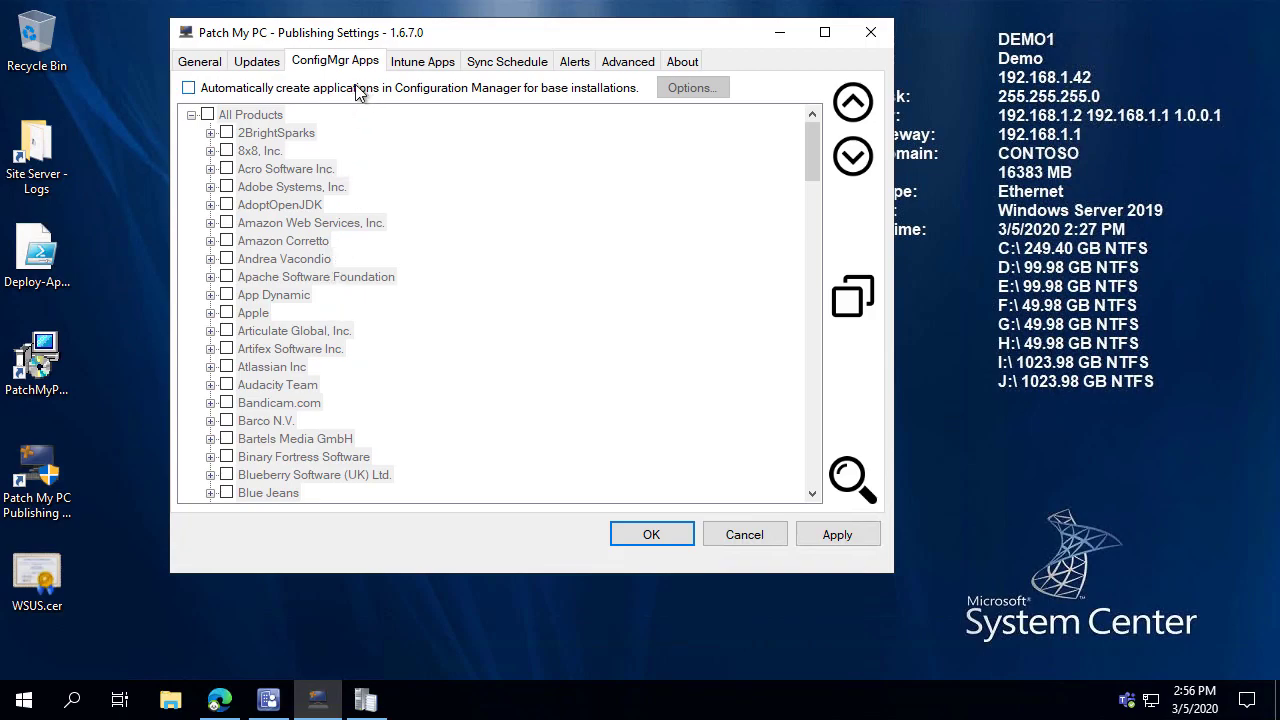
click(360, 90)
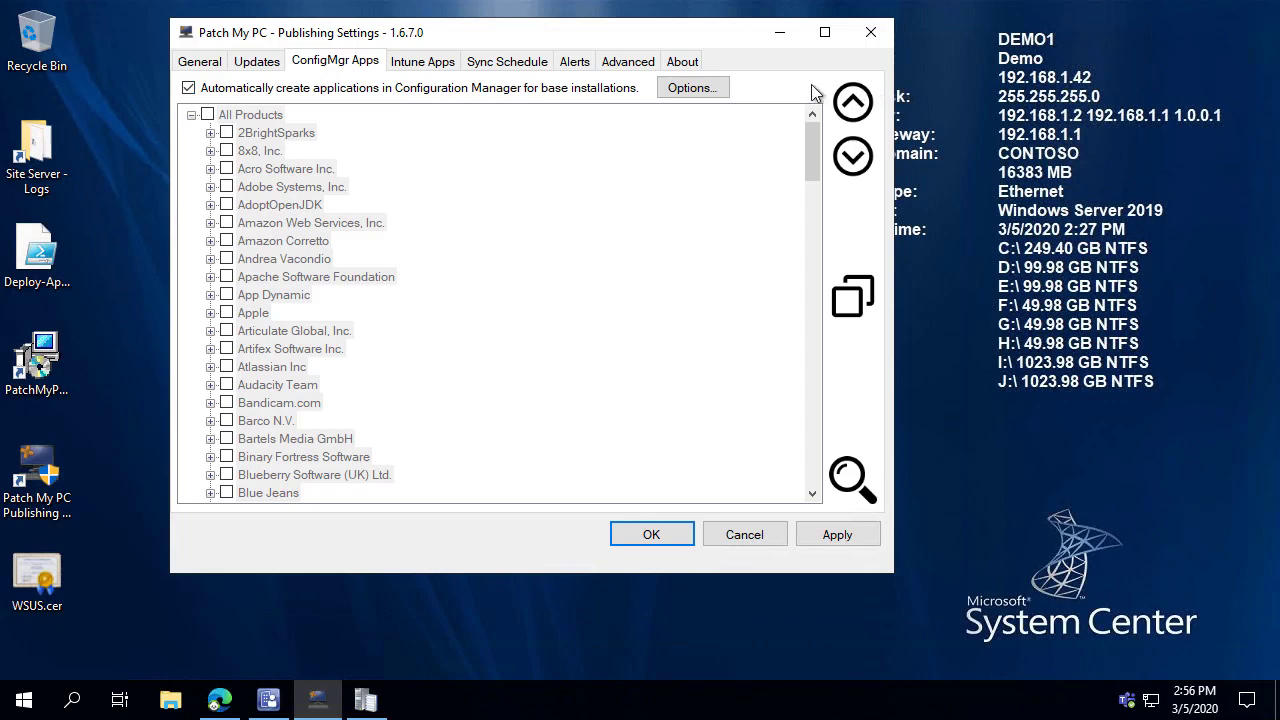
click(705, 92)
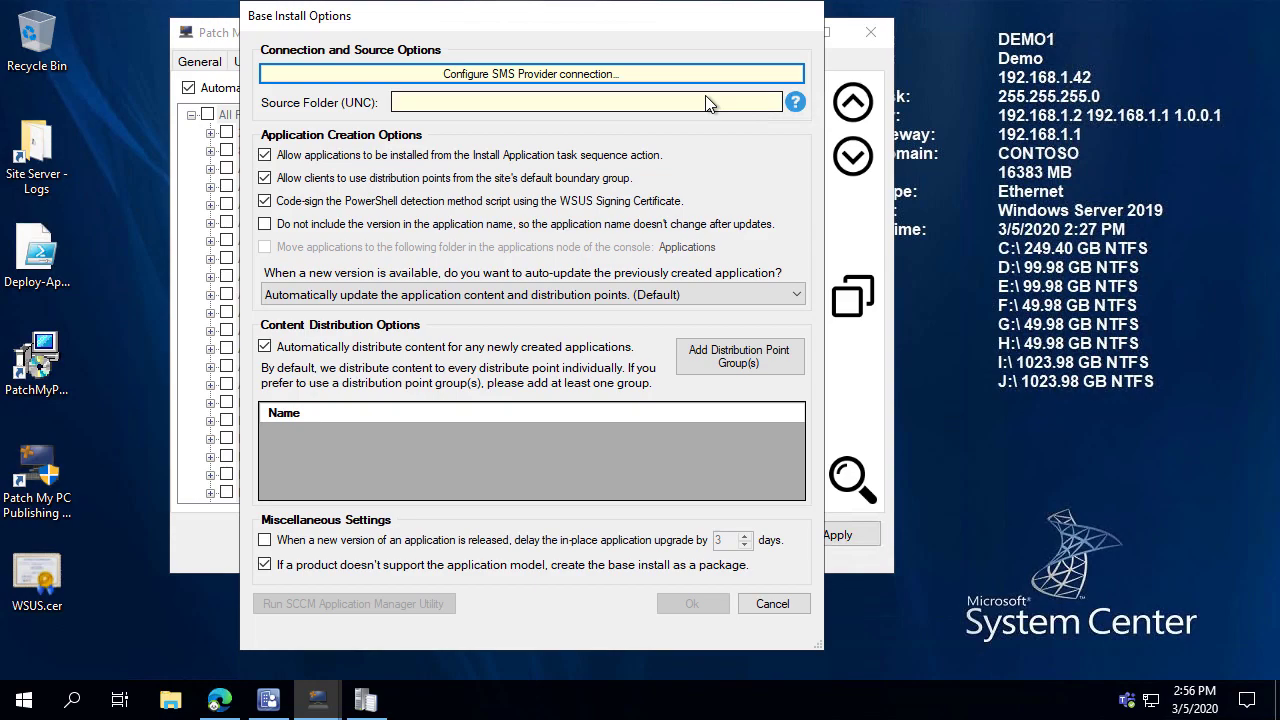
Step: Set the SMS Provider server to DEMO1, test the connection, and accept the connection options
click(586, 75)
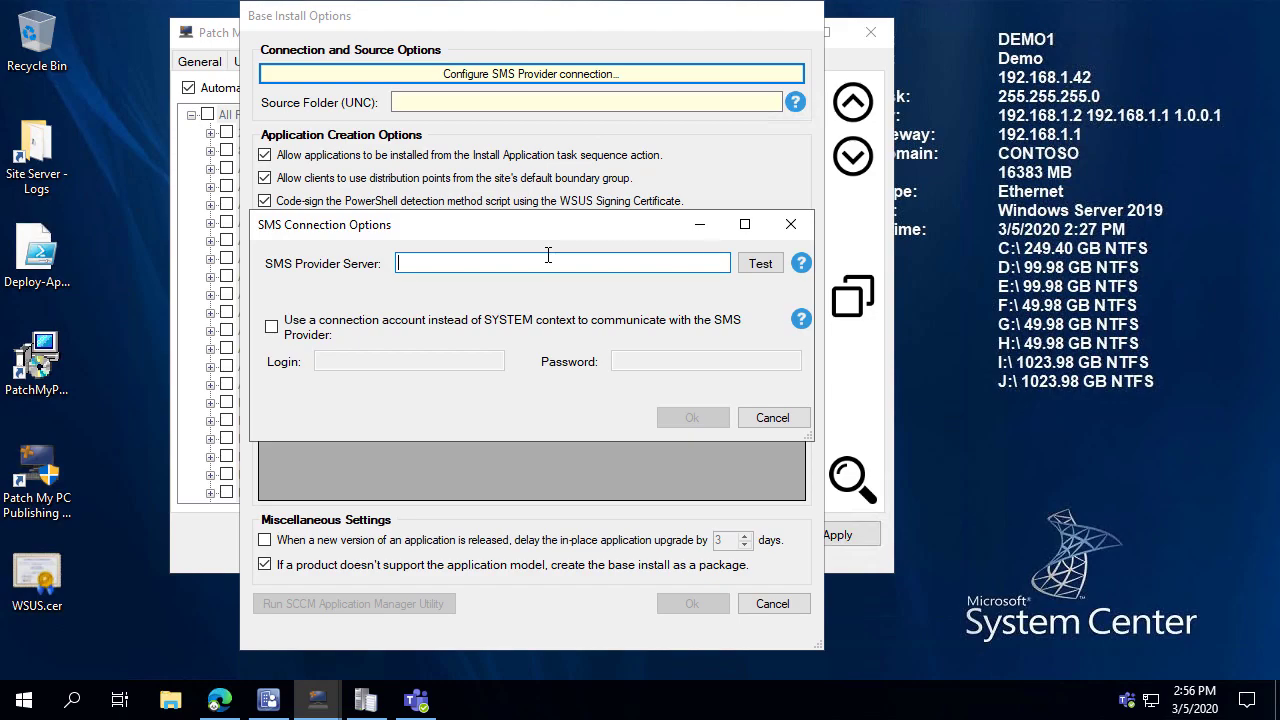
text(DEMO1)
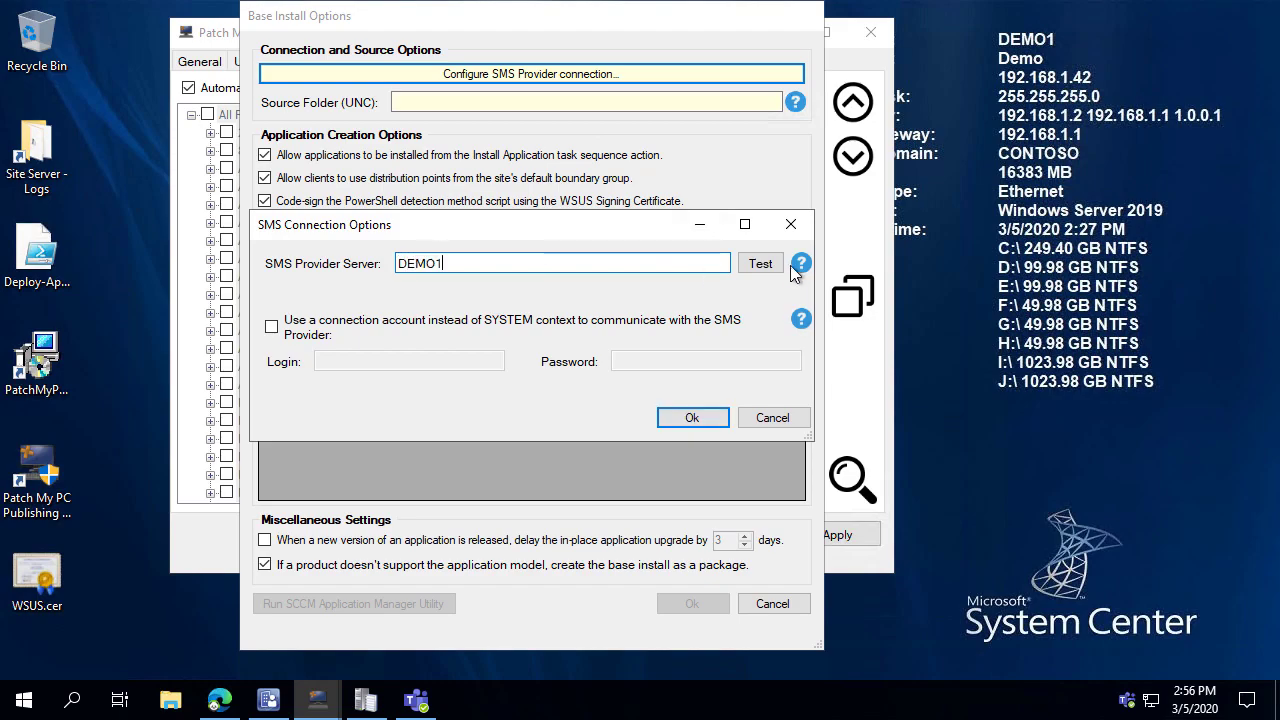
click(765, 264)
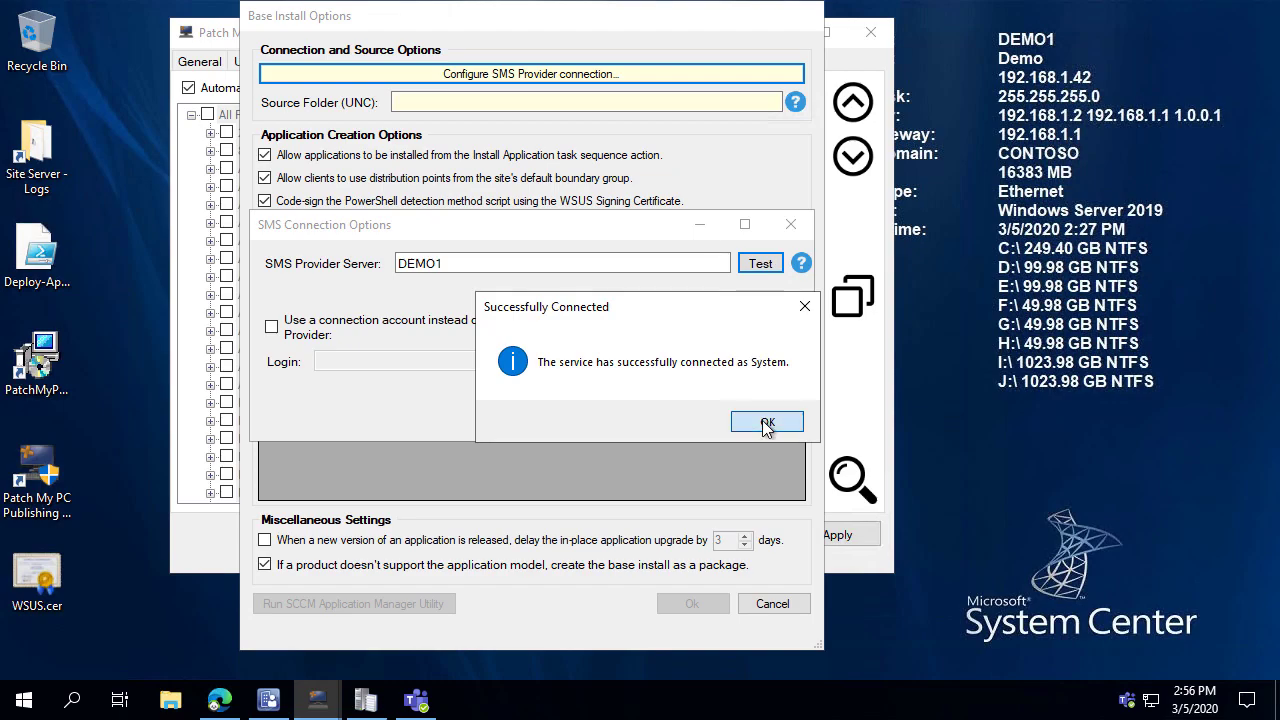
click(767, 425)
click(697, 415)
Step: Set the base install source folder to the UNC path \\demo1\Sources
click(530, 101)
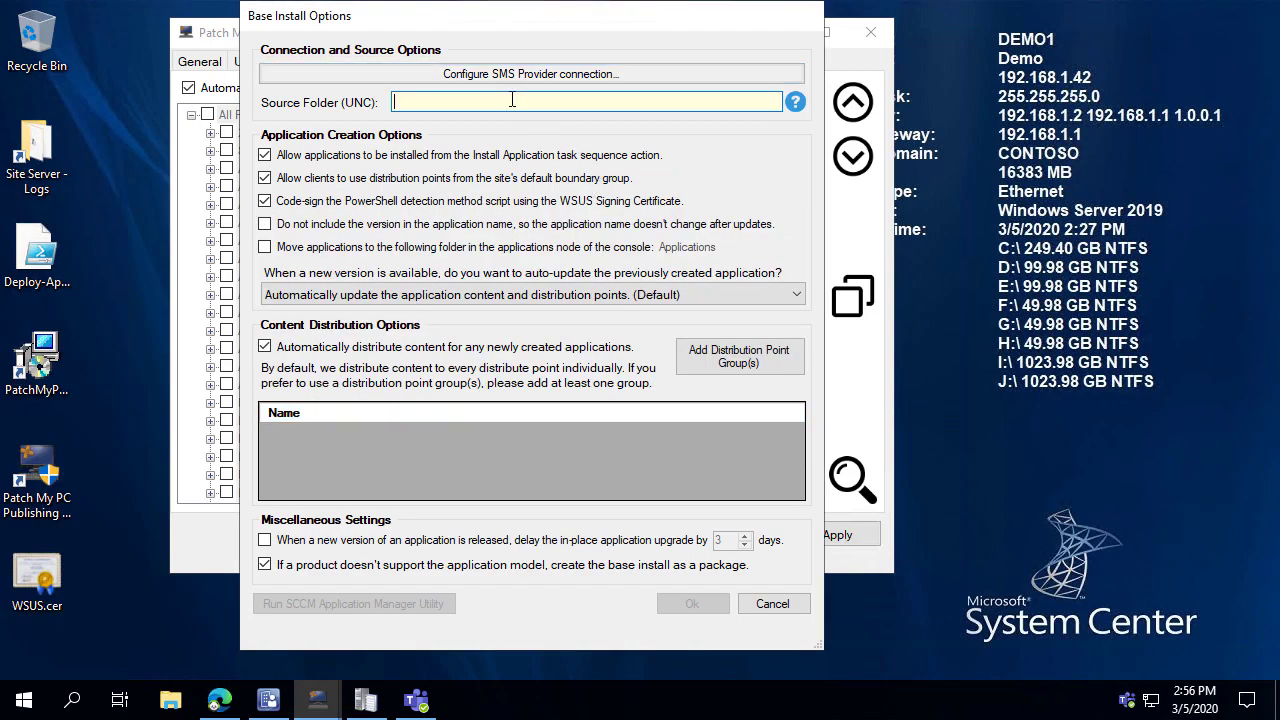
text(\\demo1\Sources)
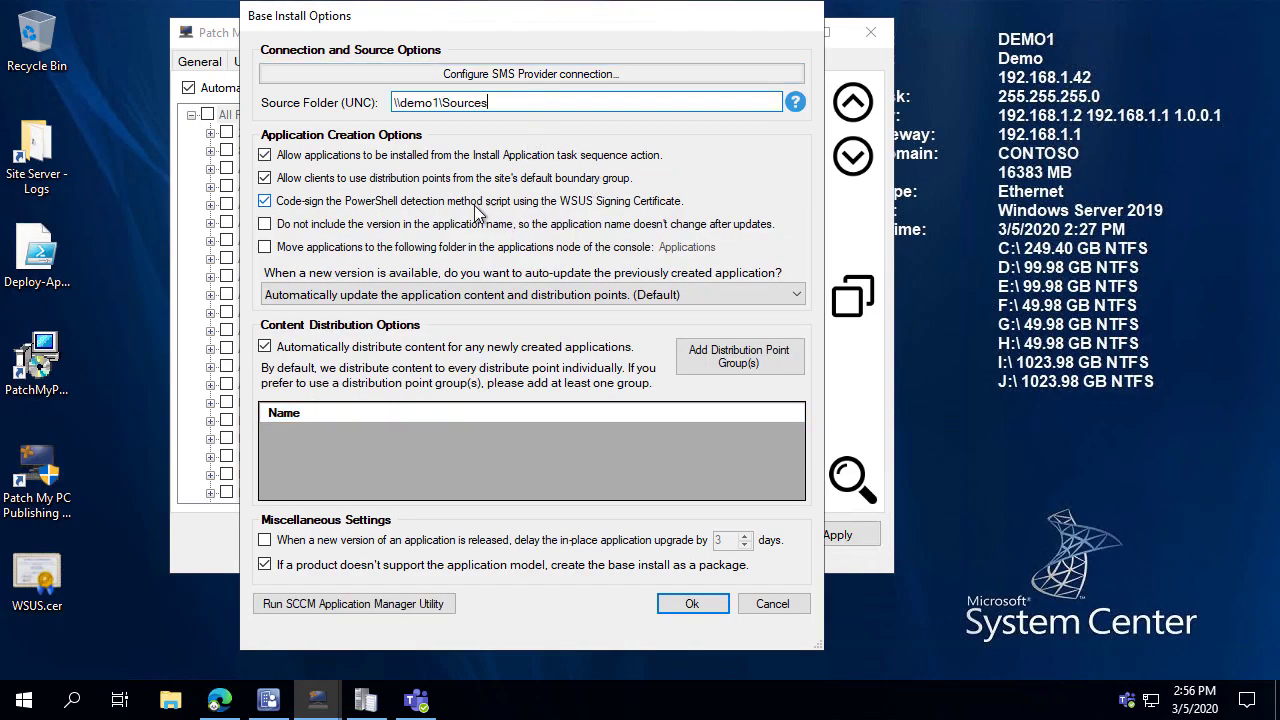
Step: Switch to File Explorer and examine the \\demo1\Sources share and its Applications folder
click(172, 706)
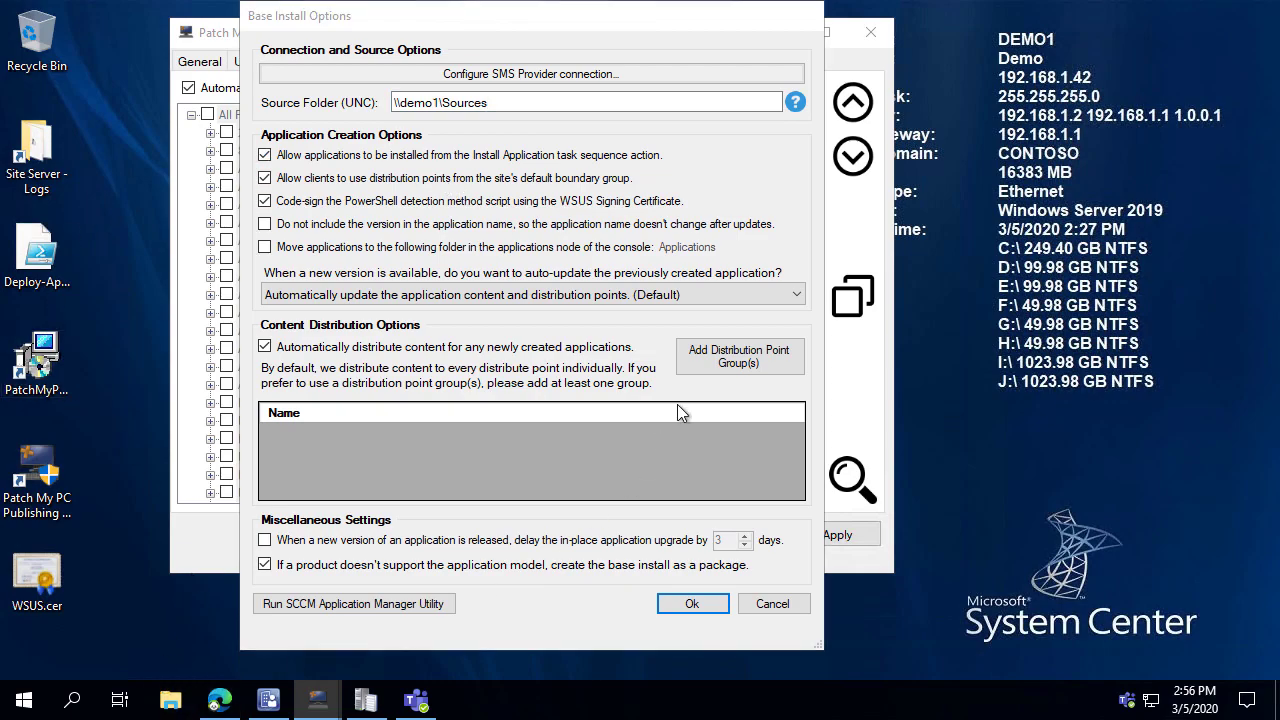
click(648, 215)
text(\\demo1\Sources)
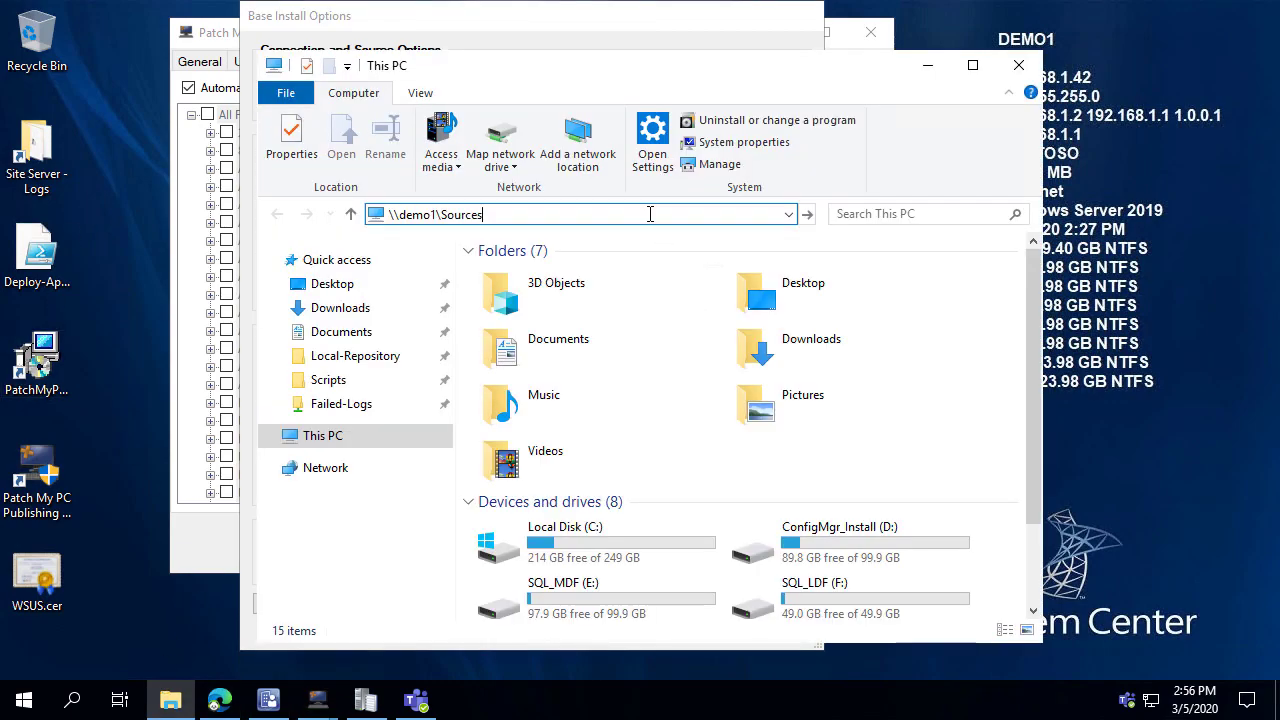
key(Return)
click(643, 221)
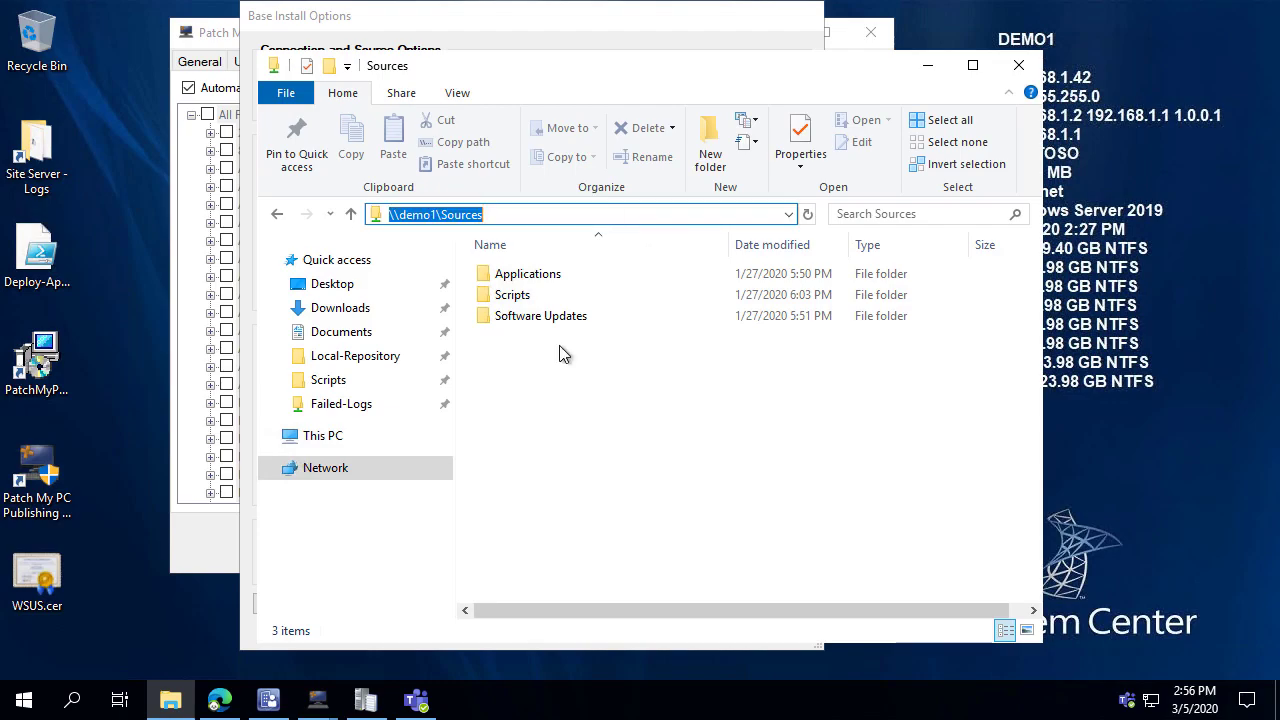
click(558, 445)
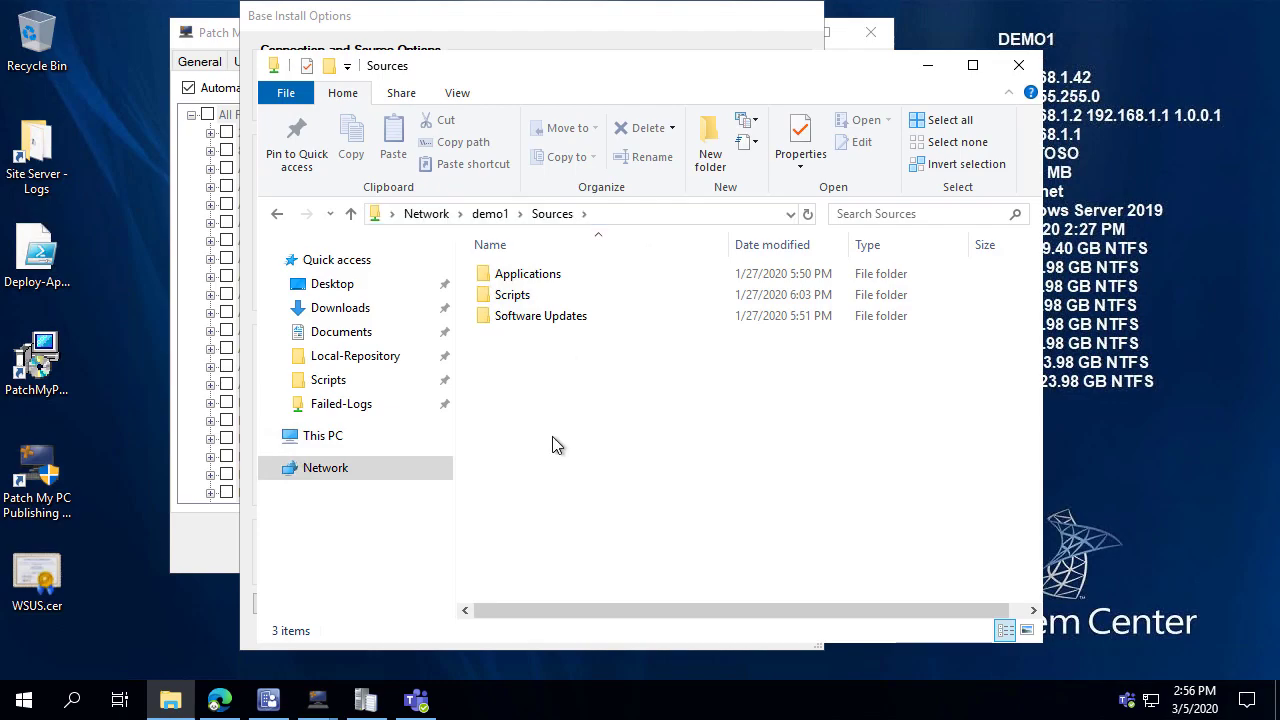
double_click(543, 279)
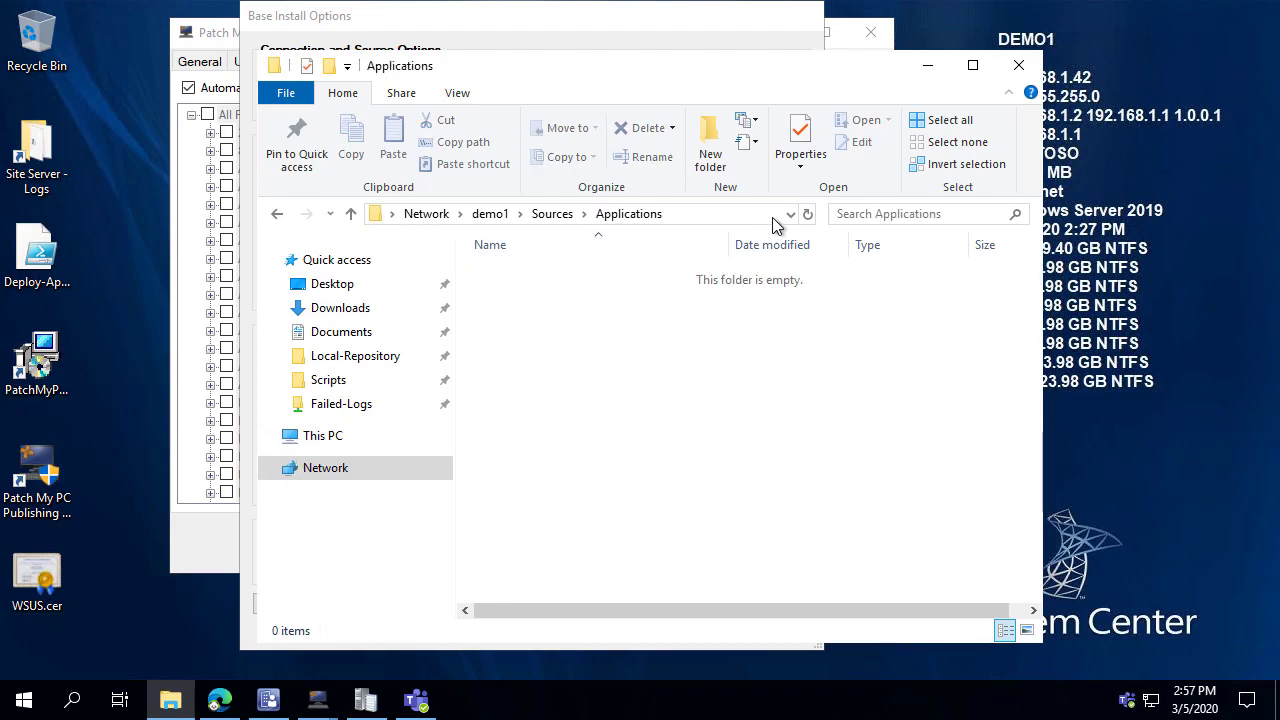
click(928, 65)
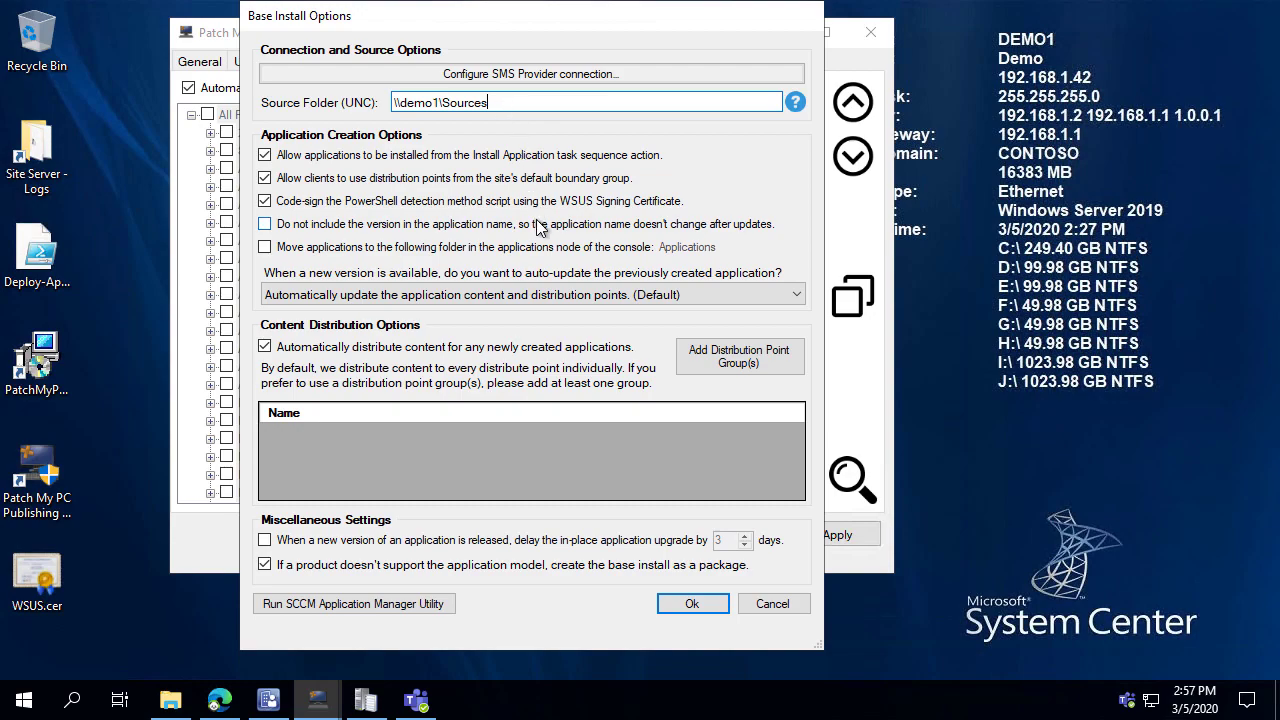
Step: Enable moving created applications to a console folder and open the console folder browser for choosing the destination
click(490, 250)
click(688, 248)
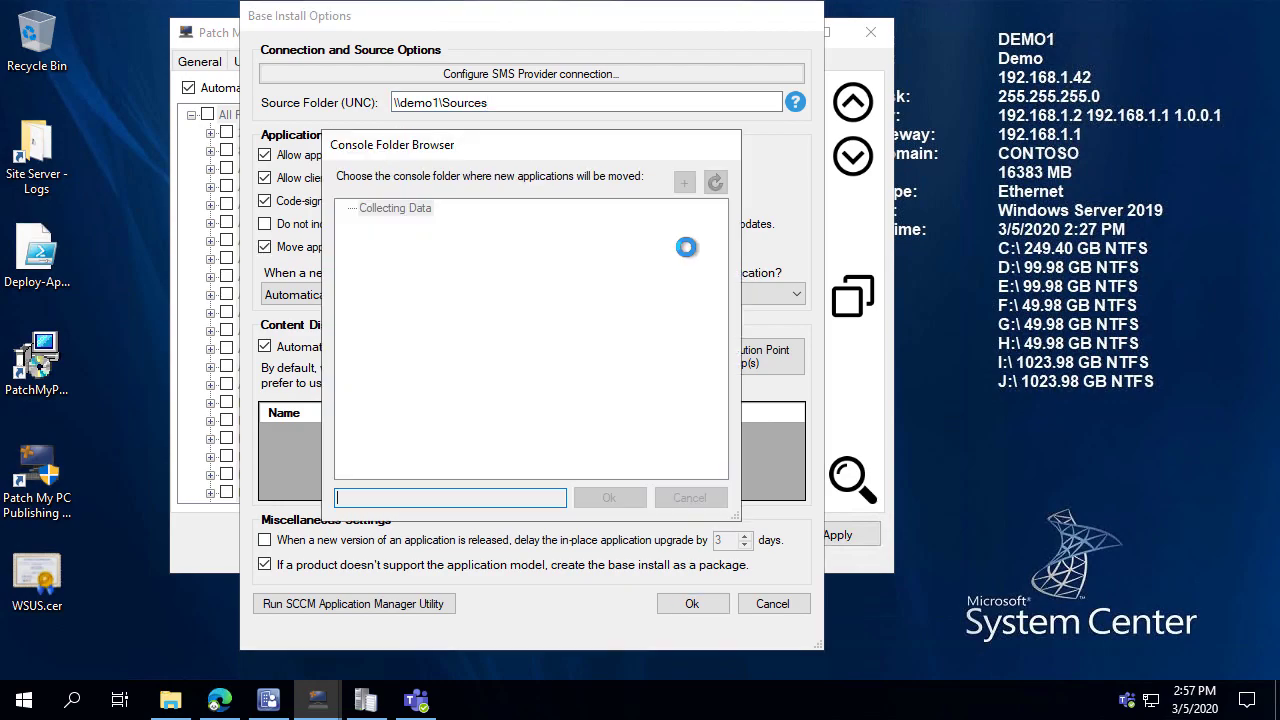
click(368, 225)
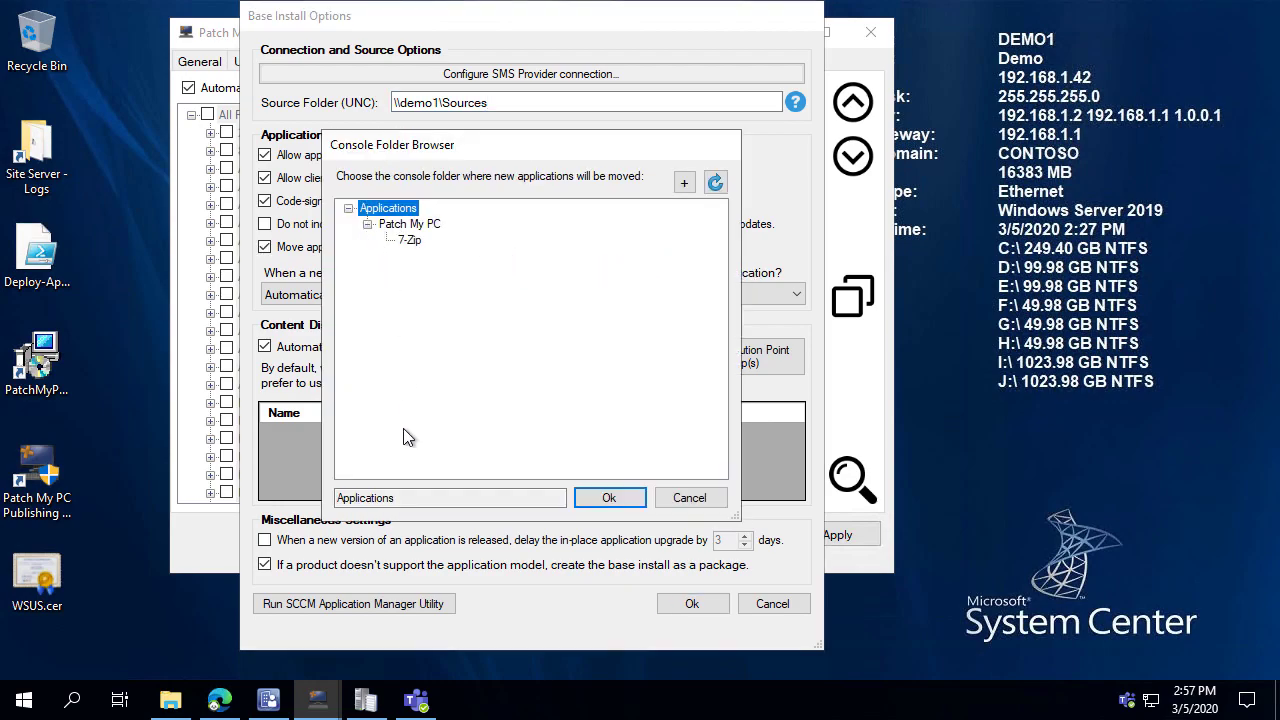
Step: Switch to the Configuration Manager console and examine the Patch My PC folder under Applications in Application Management
click(267, 700)
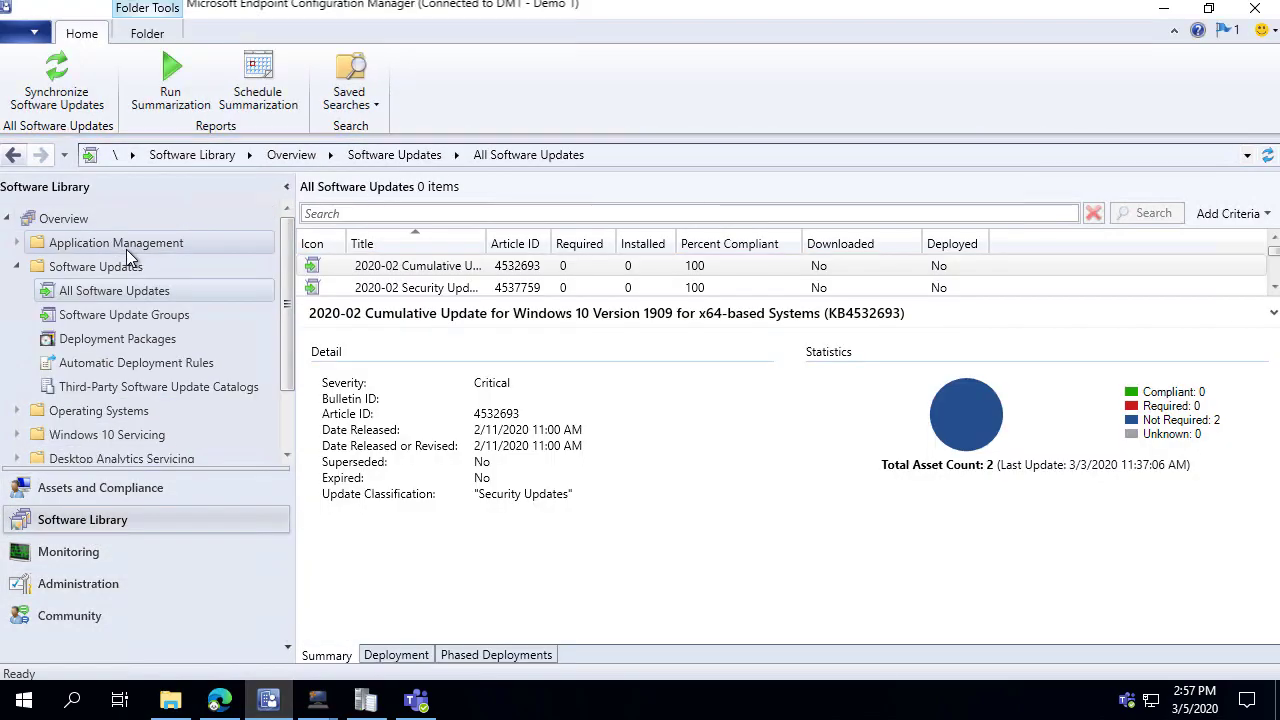
click(95, 244)
click(91, 267)
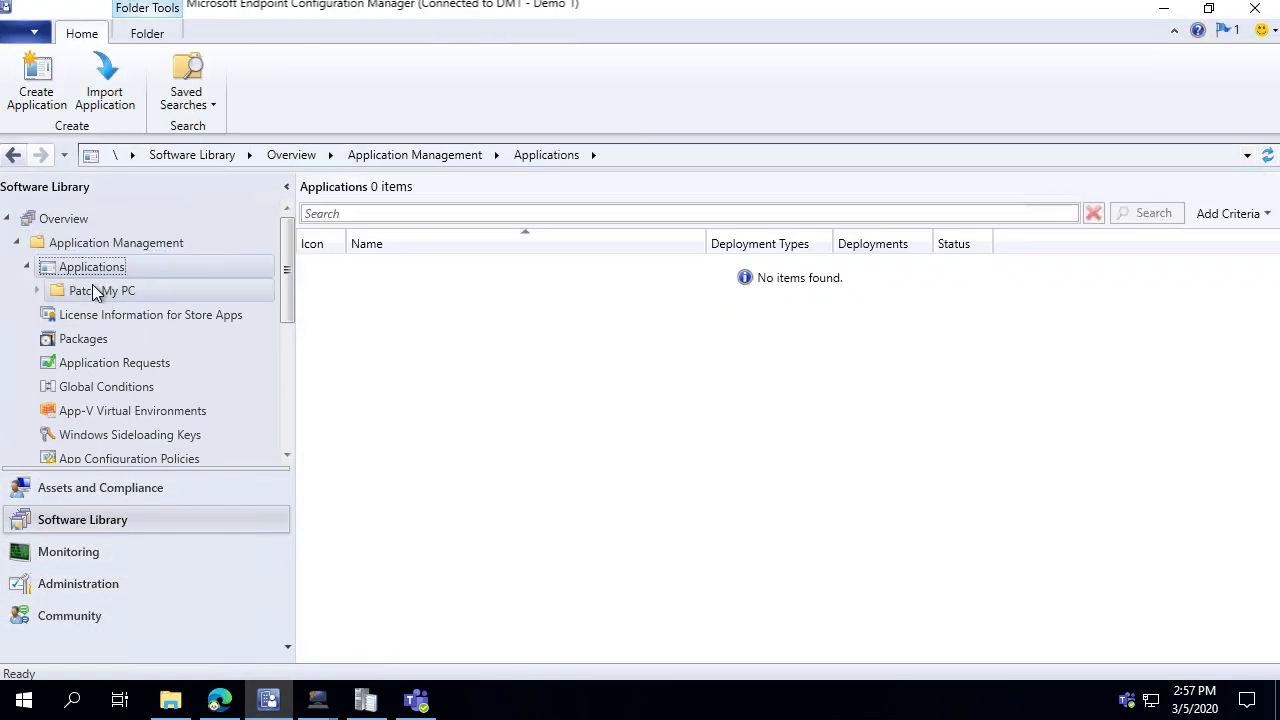
click(96, 290)
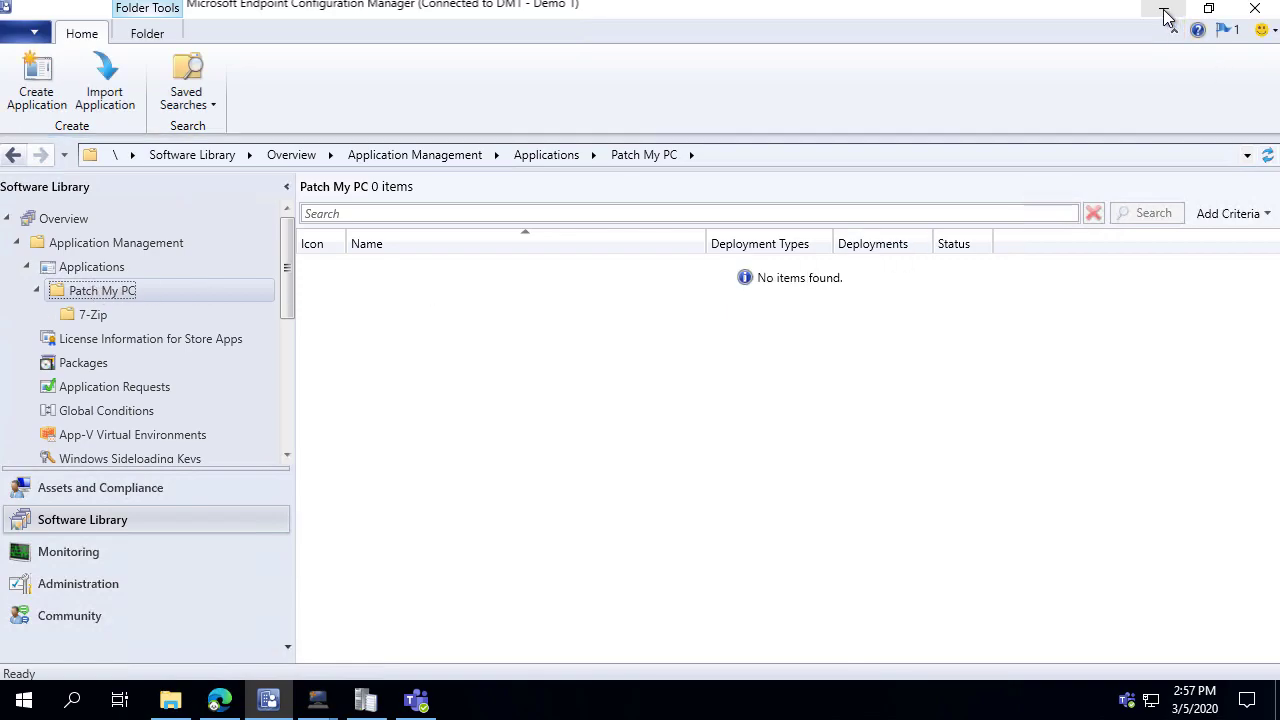
click(1163, 9)
Step: Choose Applications\Patch My PC as the console folder for new applications
click(412, 230)
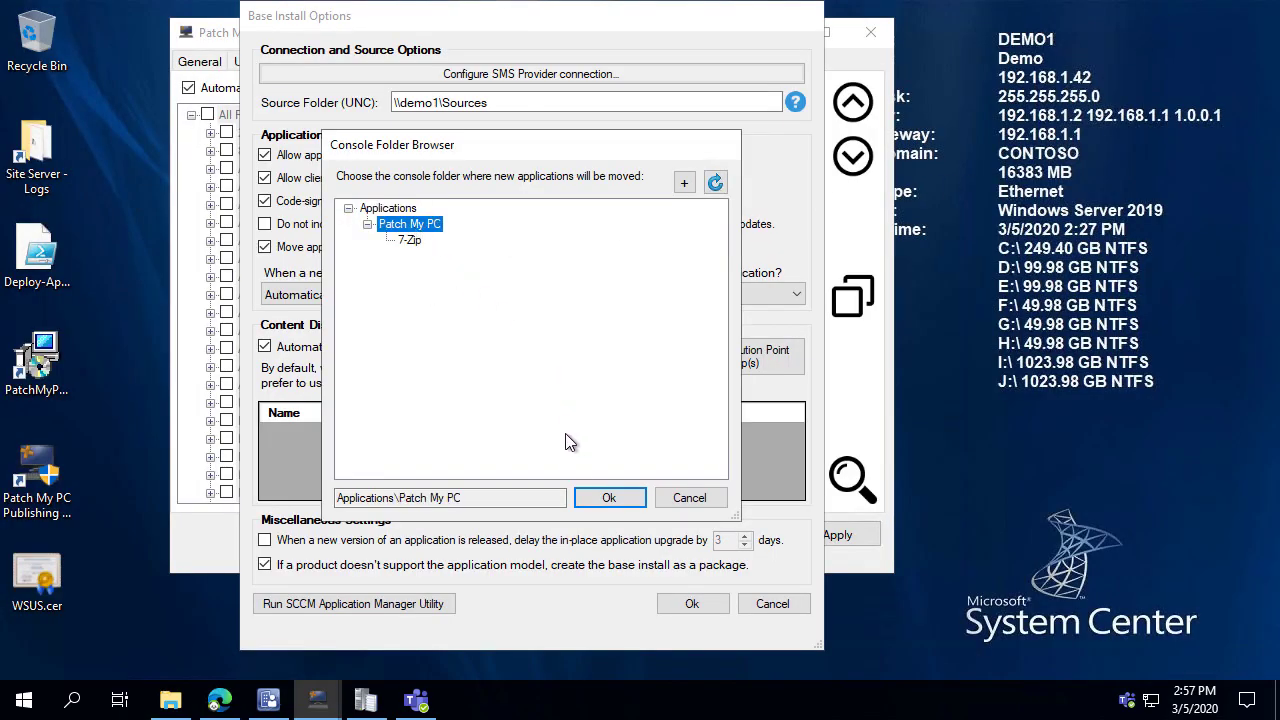
click(611, 499)
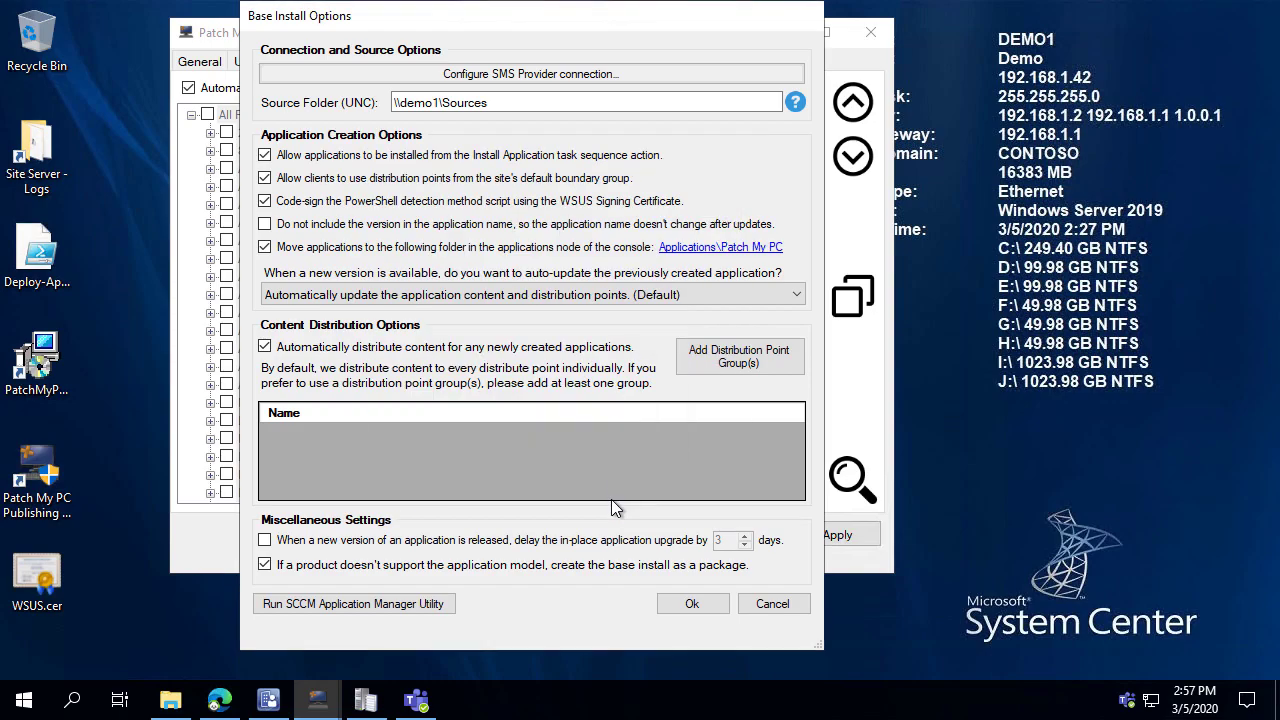
Step: Review the choices for auto-updating a previously created application when a new version is available
click(580, 297)
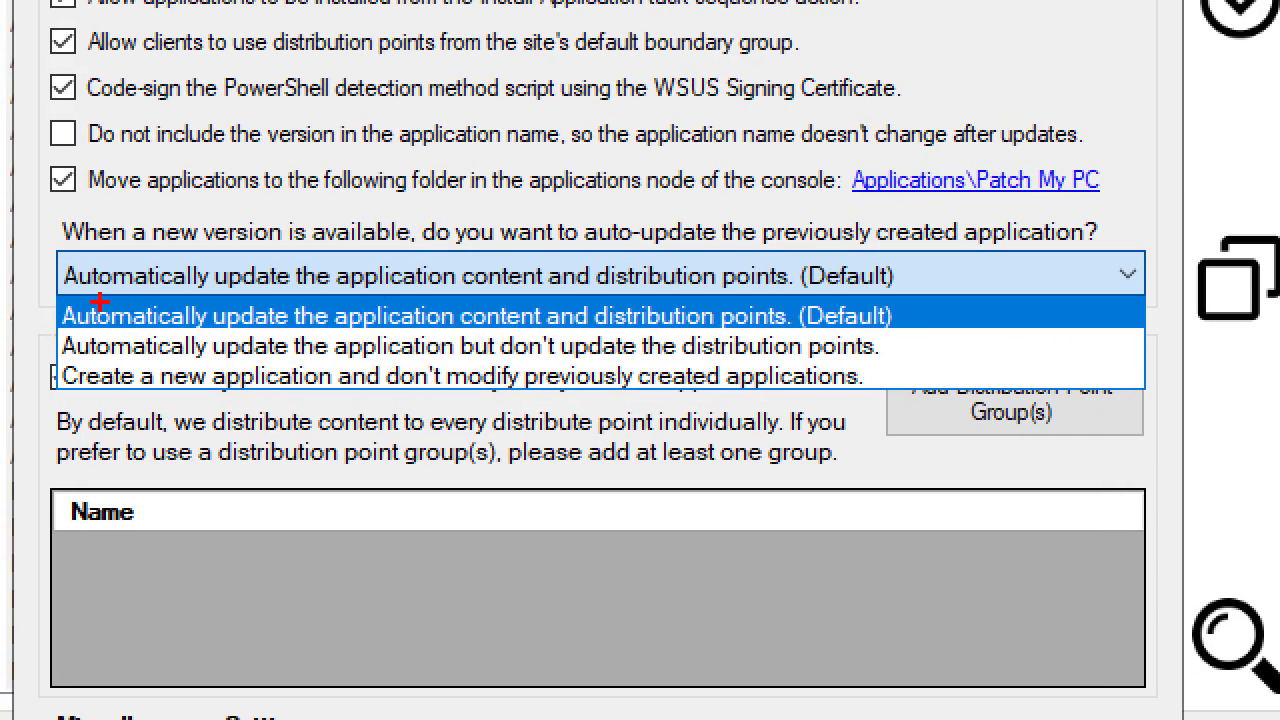
mouse_move(56, 294)
mouse_down()
mouse_move(750, 360)
mouse_move(1054, 330)
mouse_up()
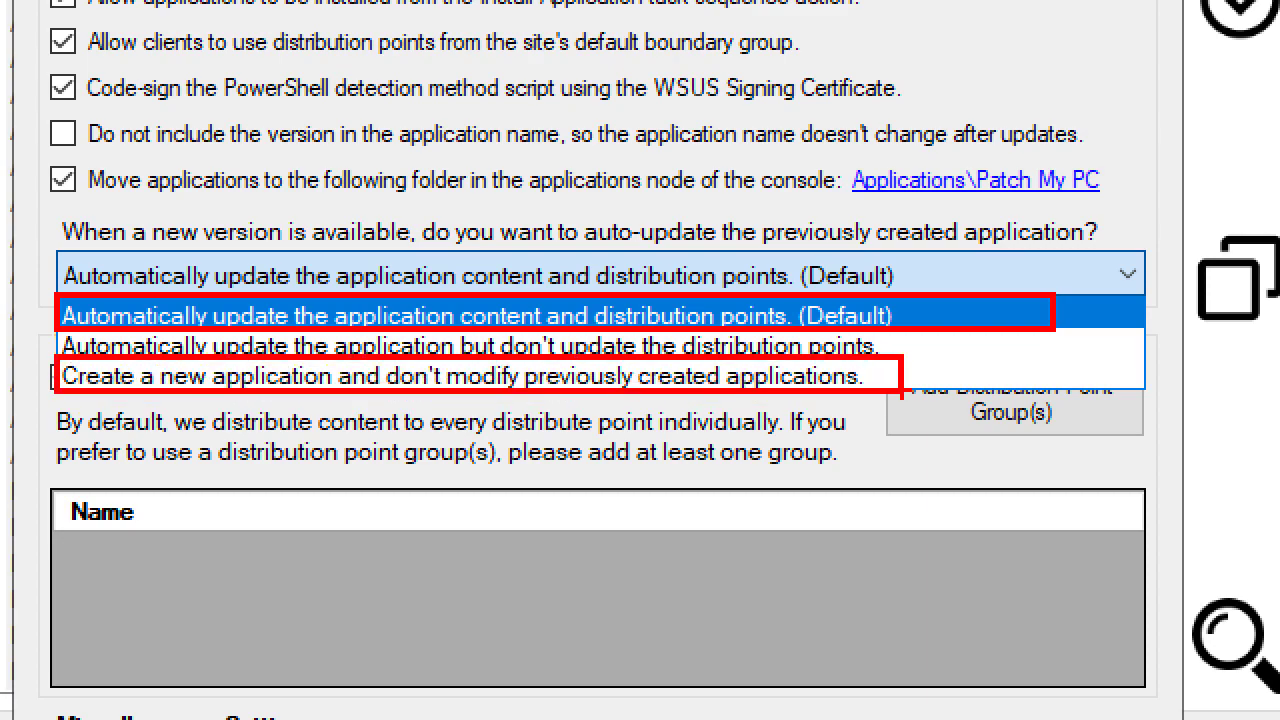
key(Escape)
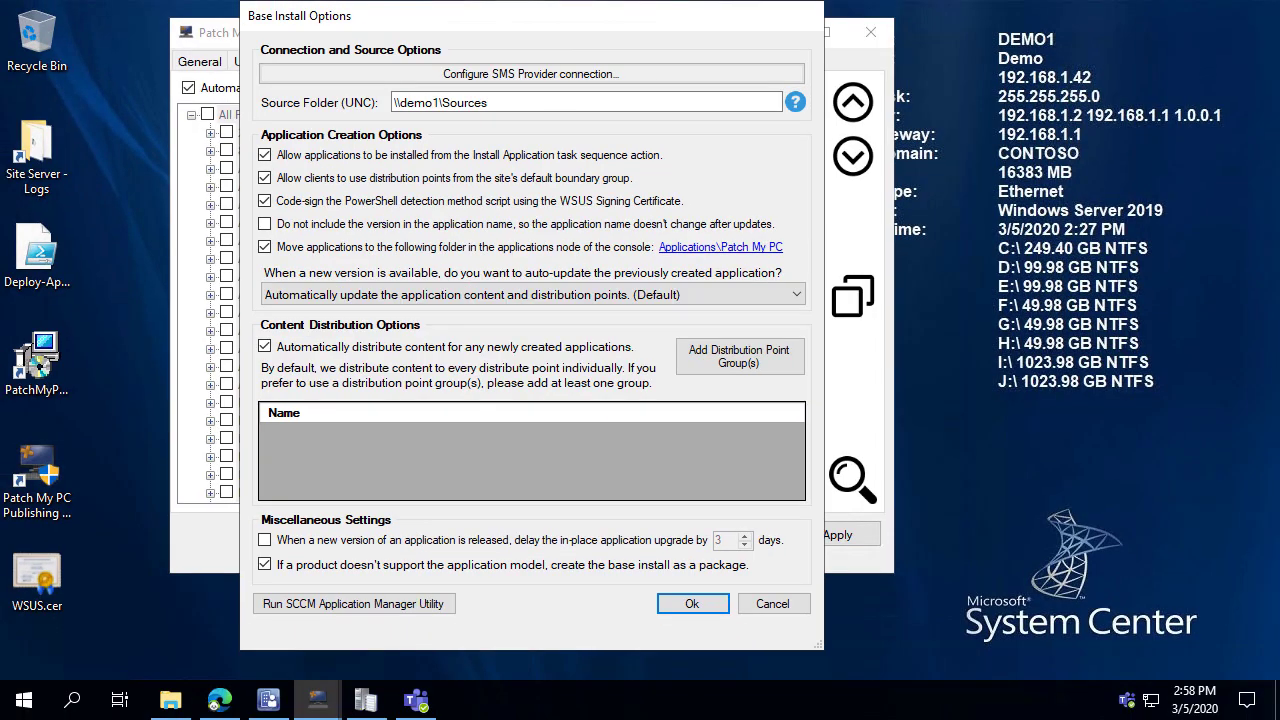
Step: Add the All Distribution Points group for content distribution and accept the base install options
click(721, 359)
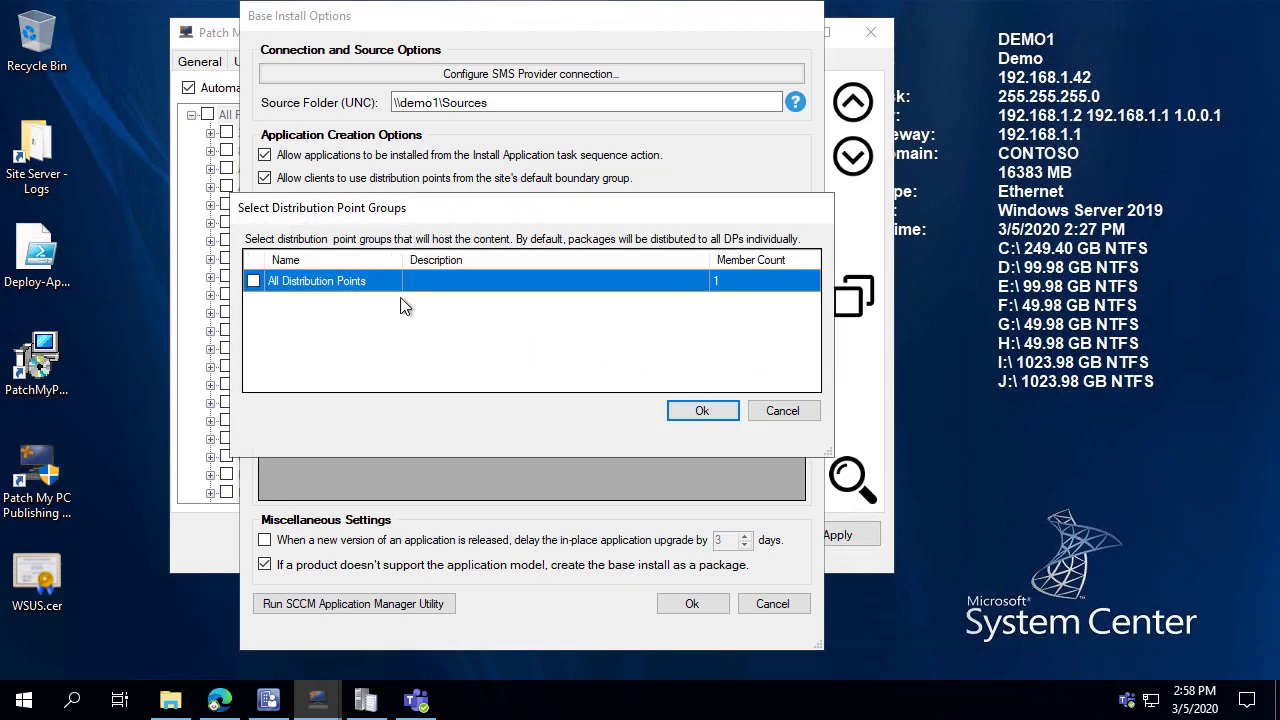
click(253, 281)
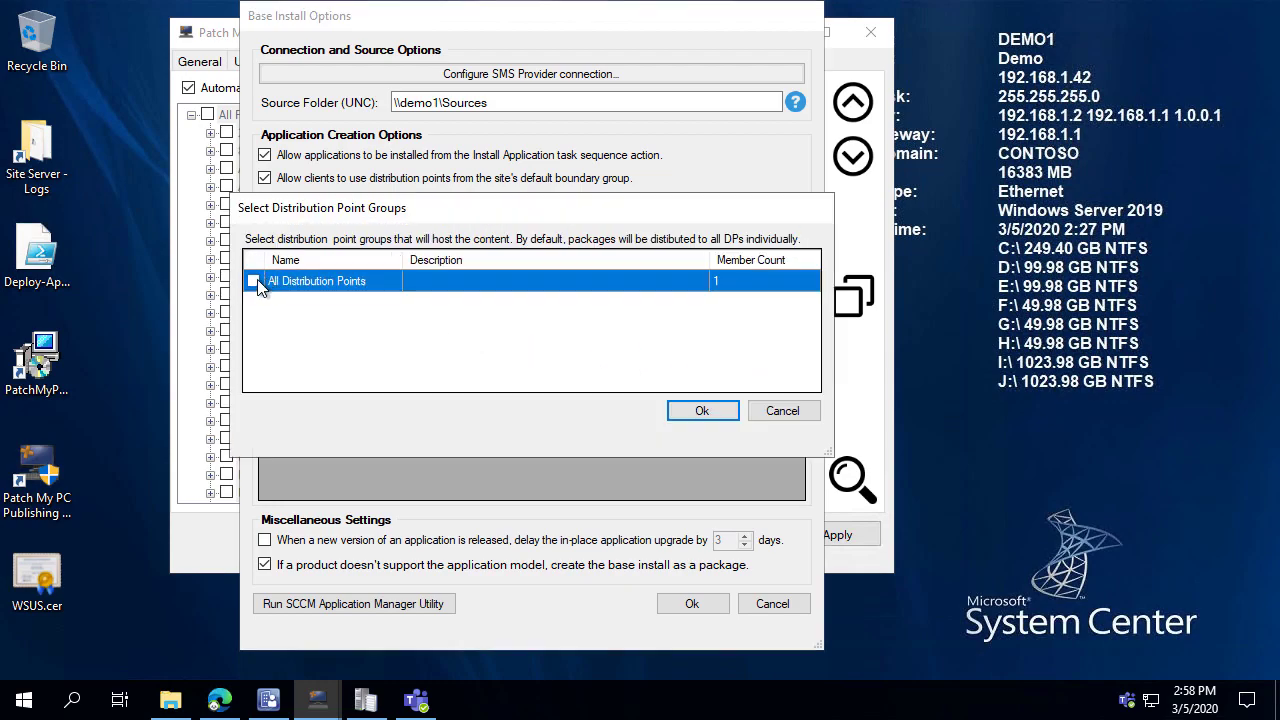
click(704, 411)
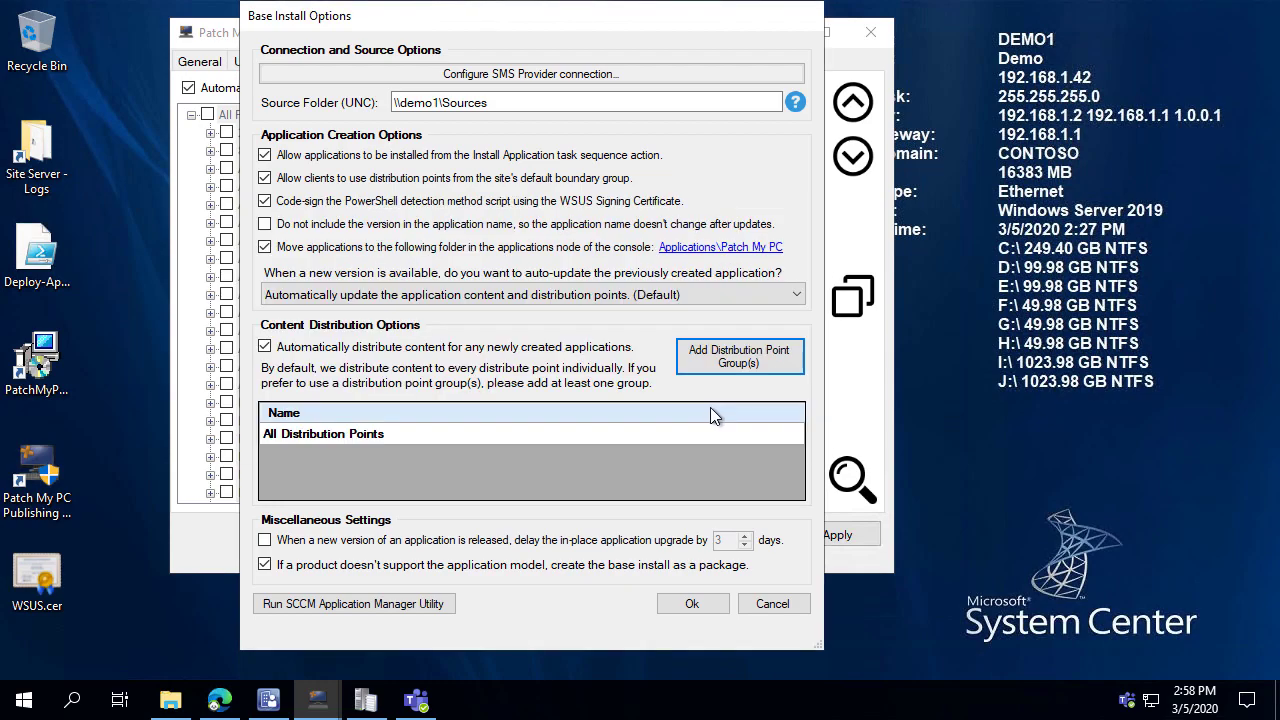
click(690, 605)
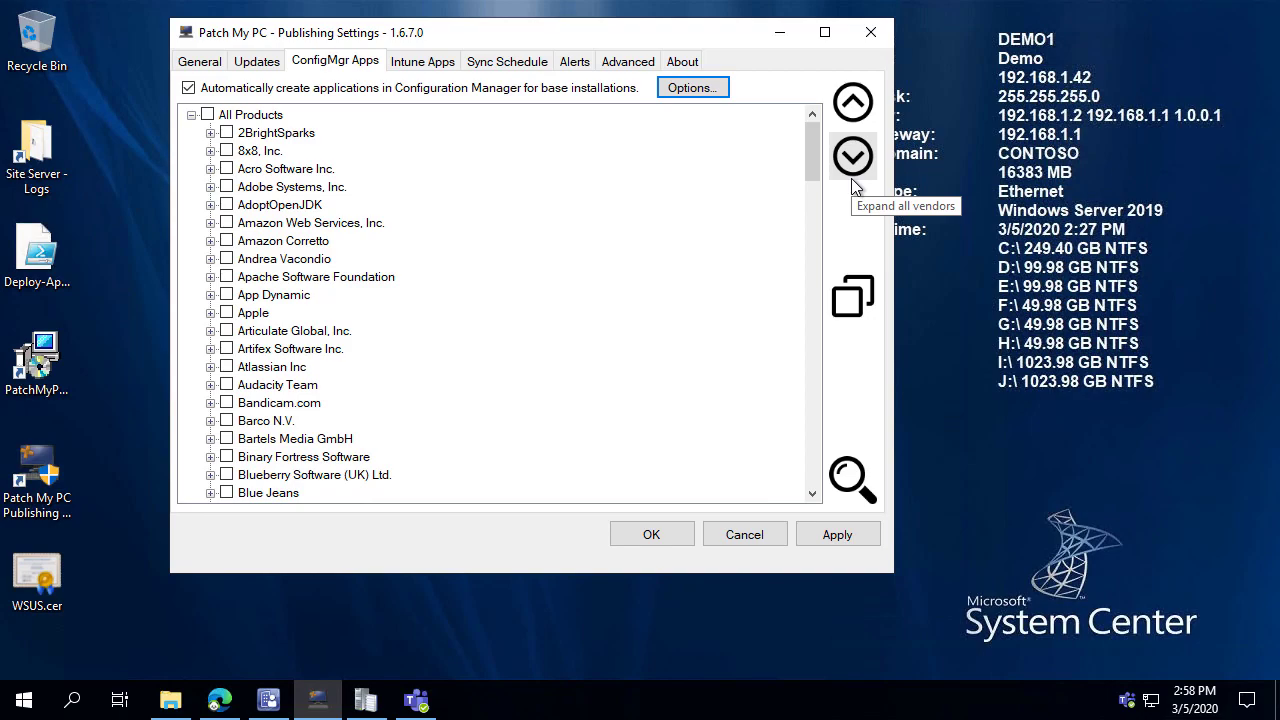
Step: Expand Google, Inc. in the ConfigMgr Apps list, and copy the software update product selections there with their custom actions
drag(809, 142, 775, 245)
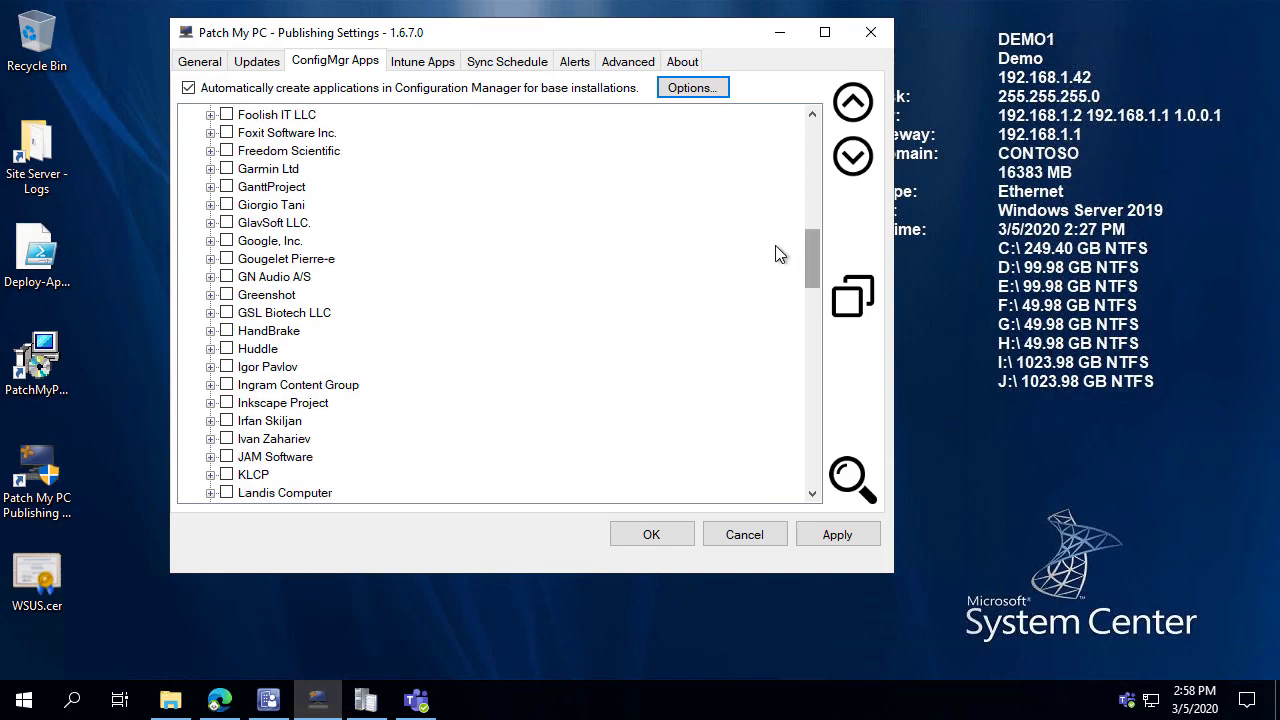
click(210, 242)
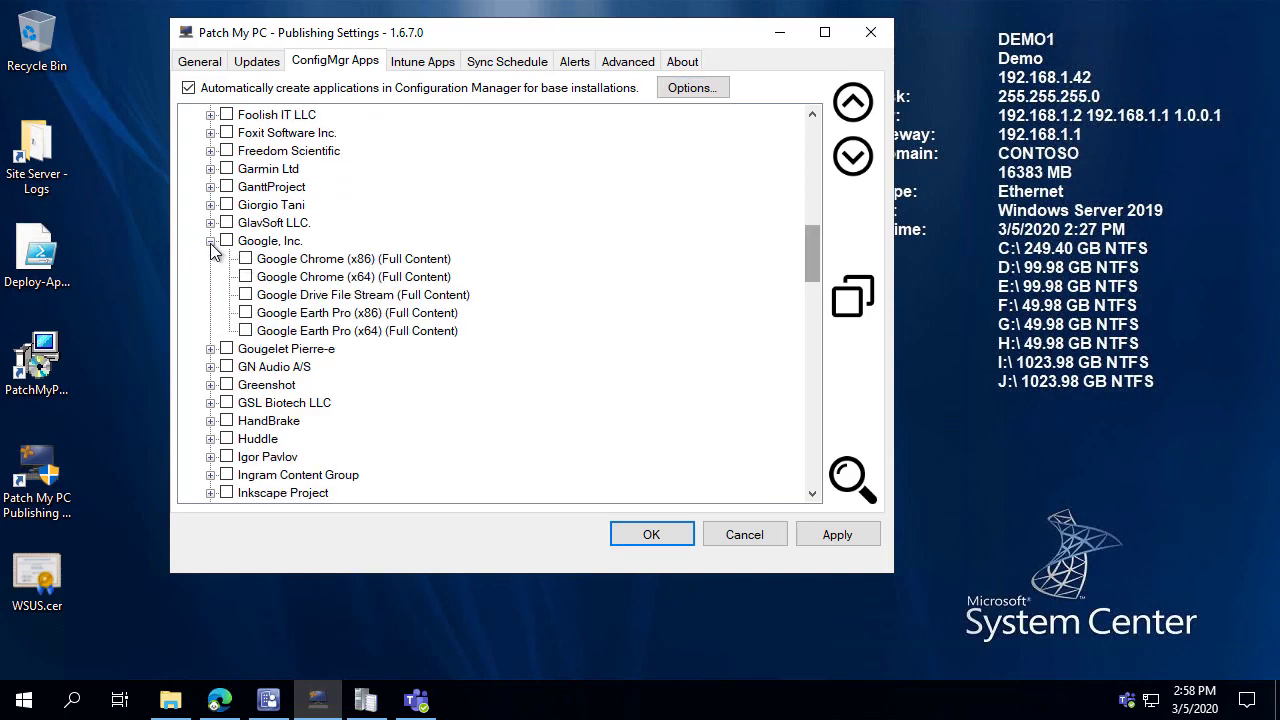
click(362, 278)
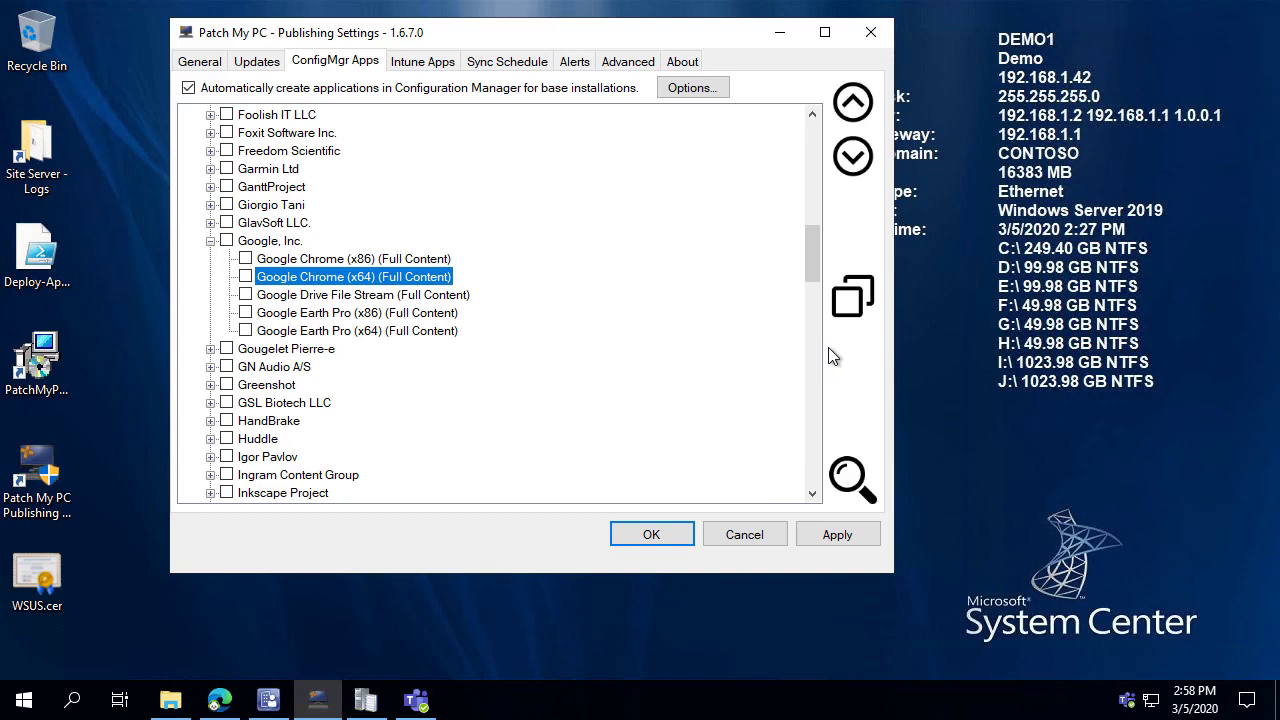
click(857, 297)
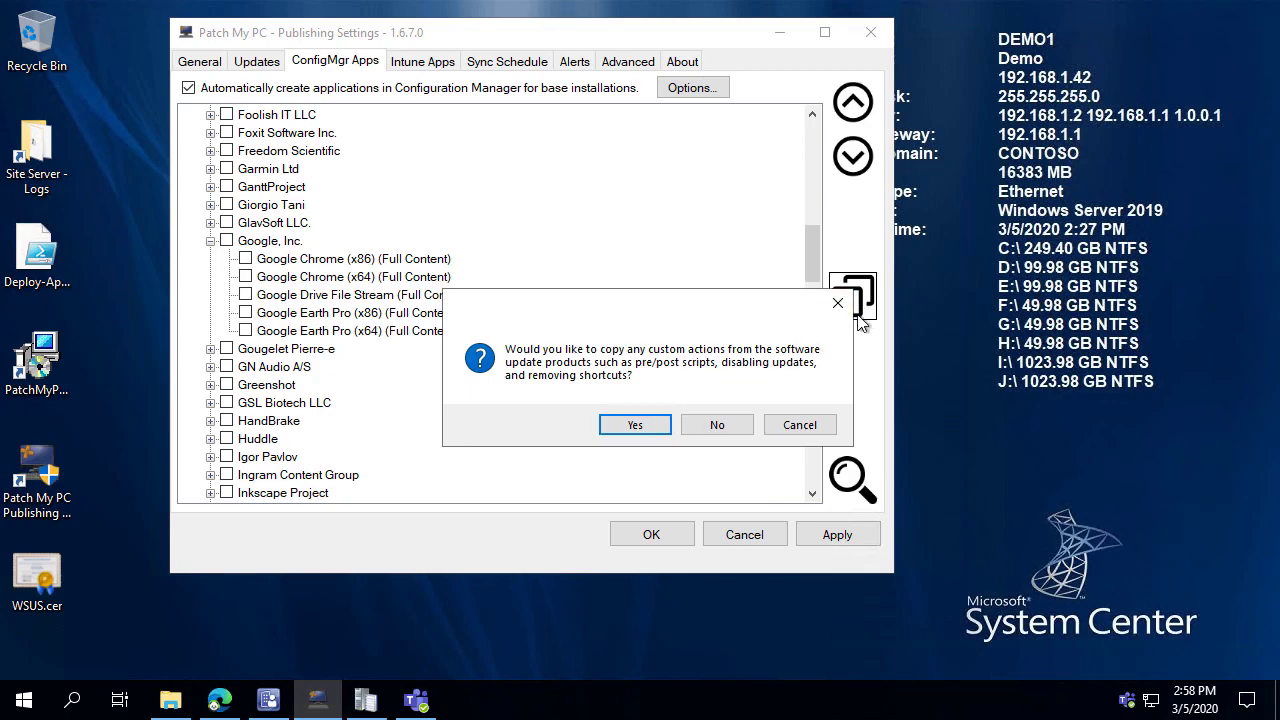
drag(784, 300, 718, 318)
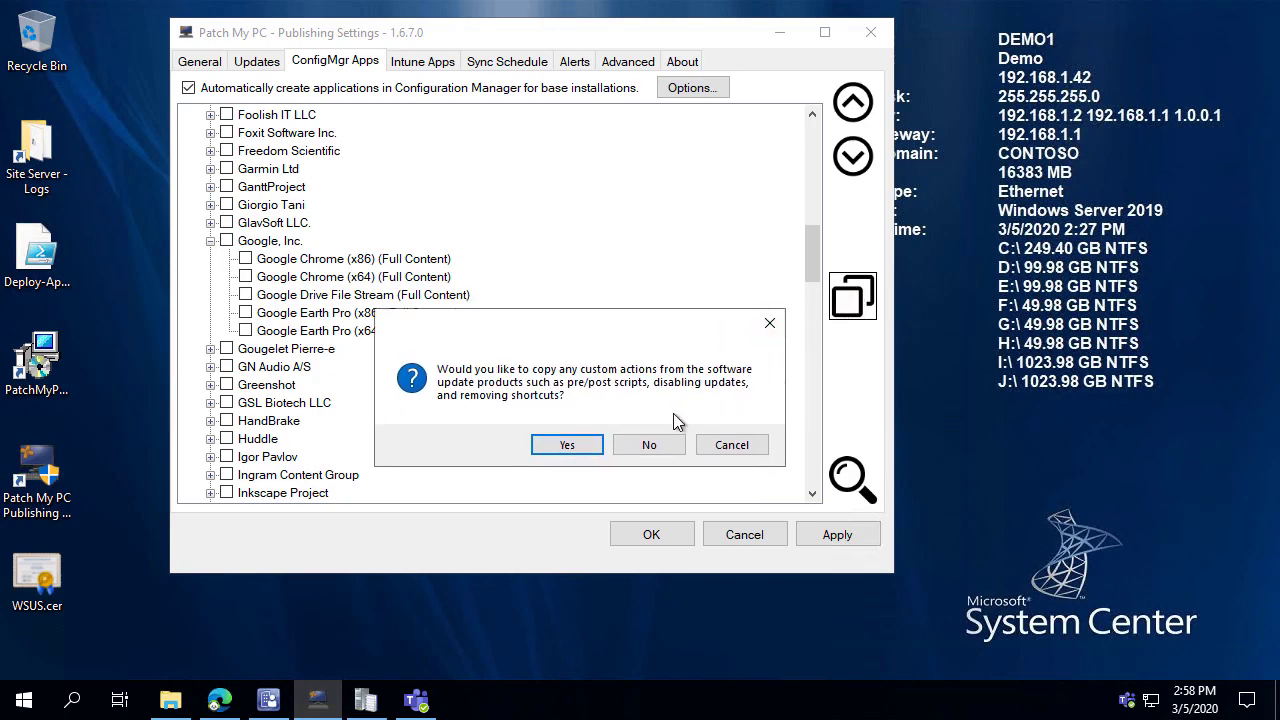
click(565, 447)
Step: Check which custom options are active on the Google Chrome (x64) base installation
click(389, 283)
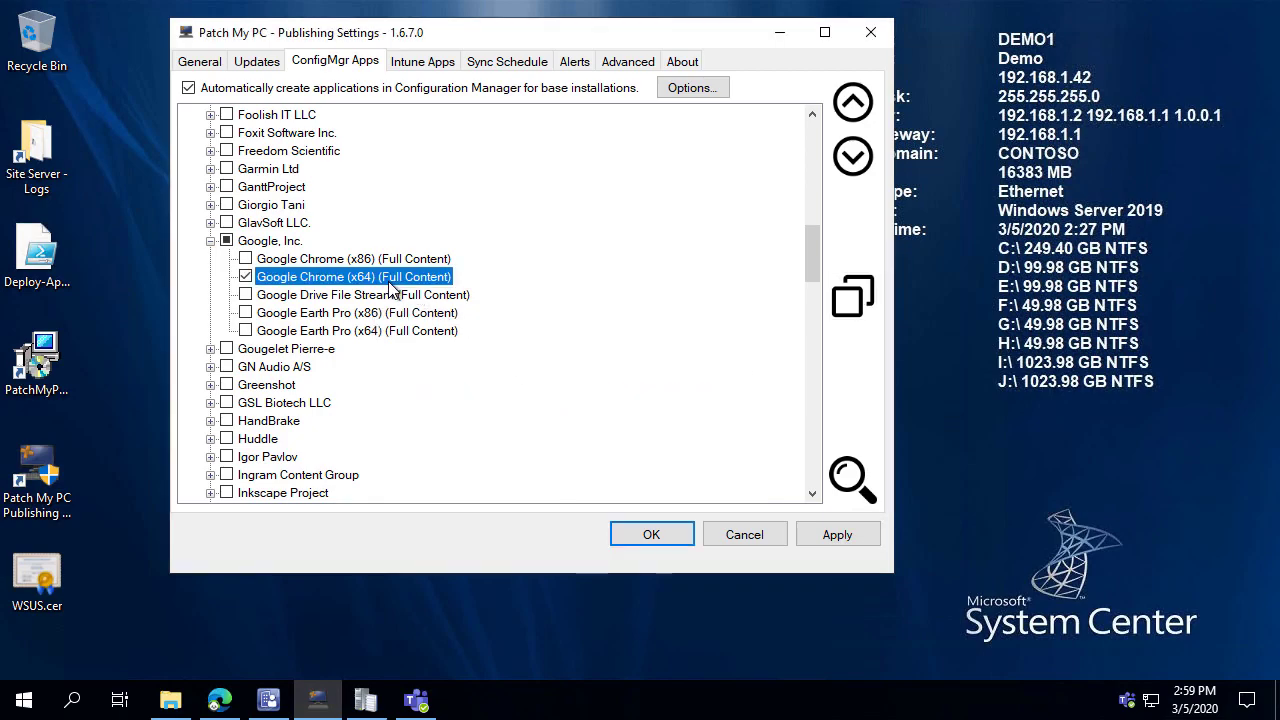
right_click(312, 285)
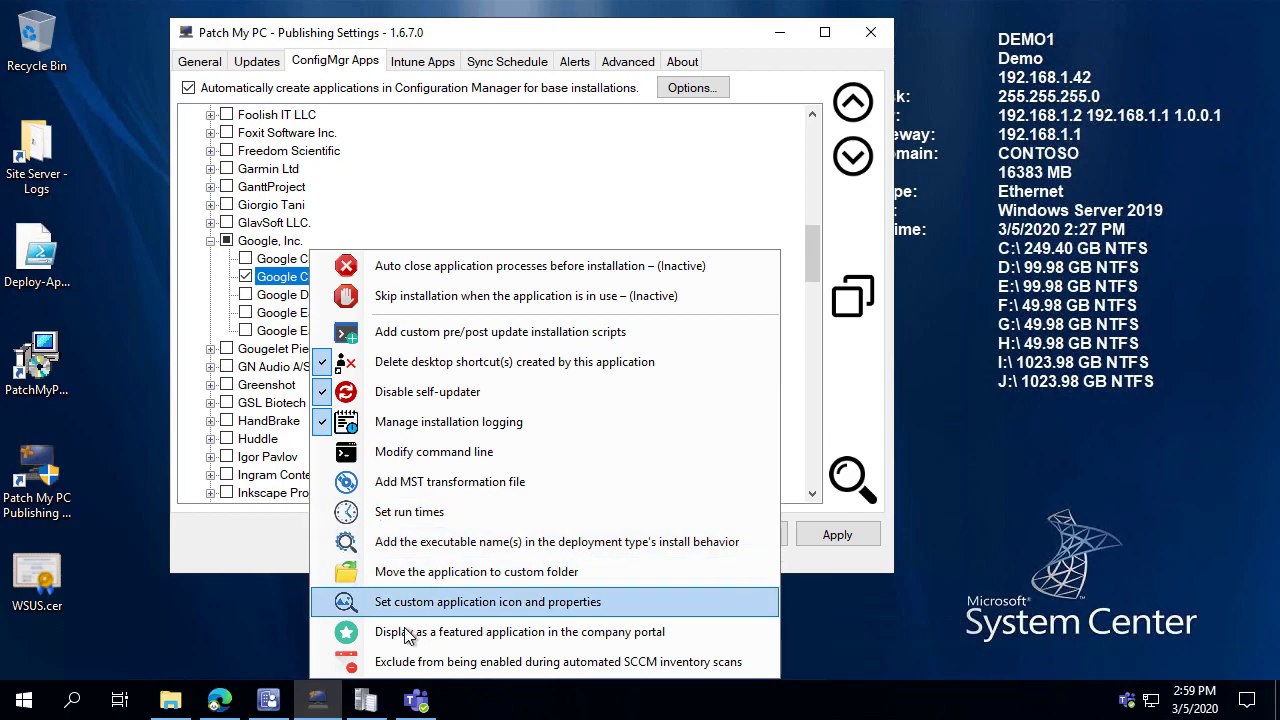
click(262, 568)
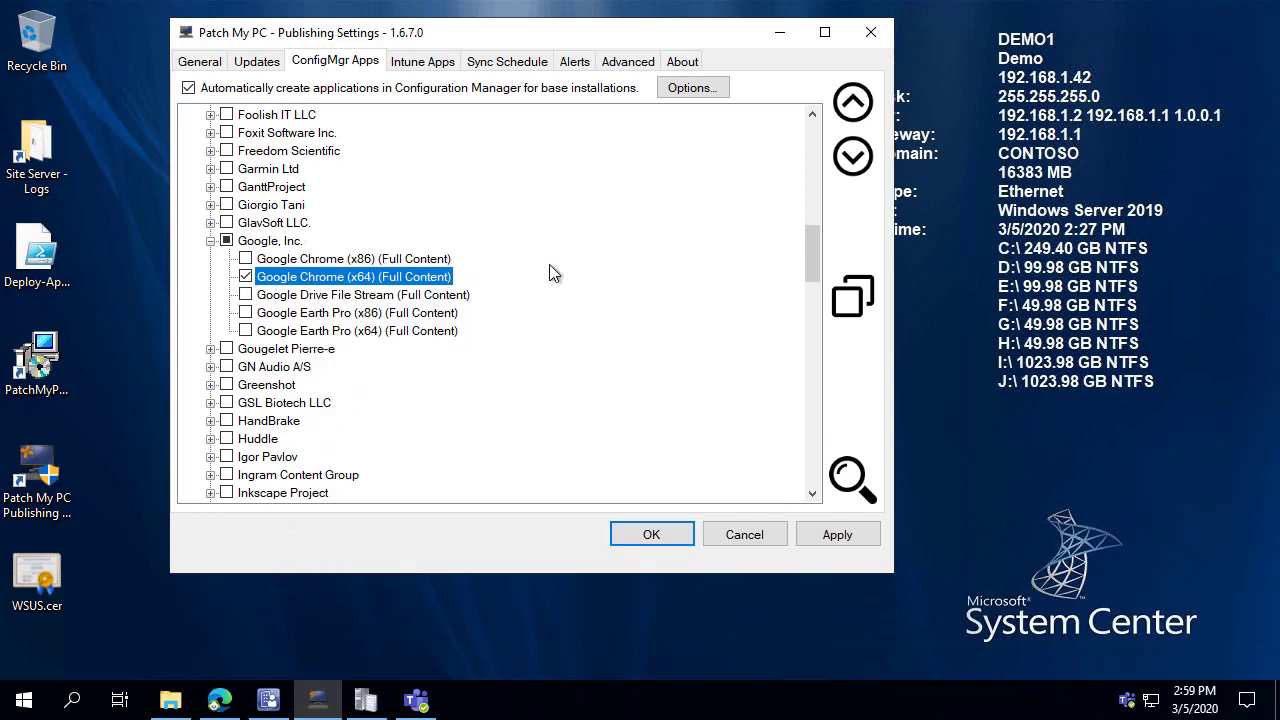
Step: Find 7-Zip in the ConfigMgr Apps products and enable 7-Zip (x64) - EXE Install (Full Content)
key(ctrl+f)
text(7)
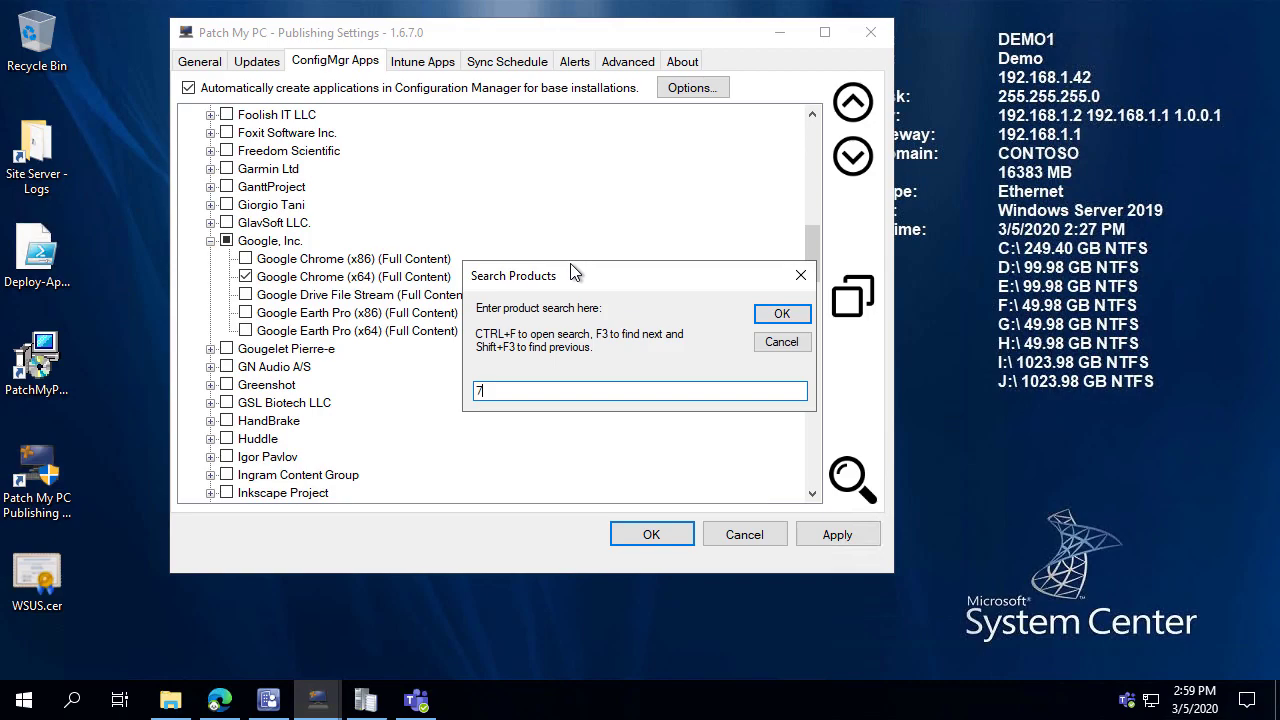
key(Return)
scroll(560, 278, down, 2)
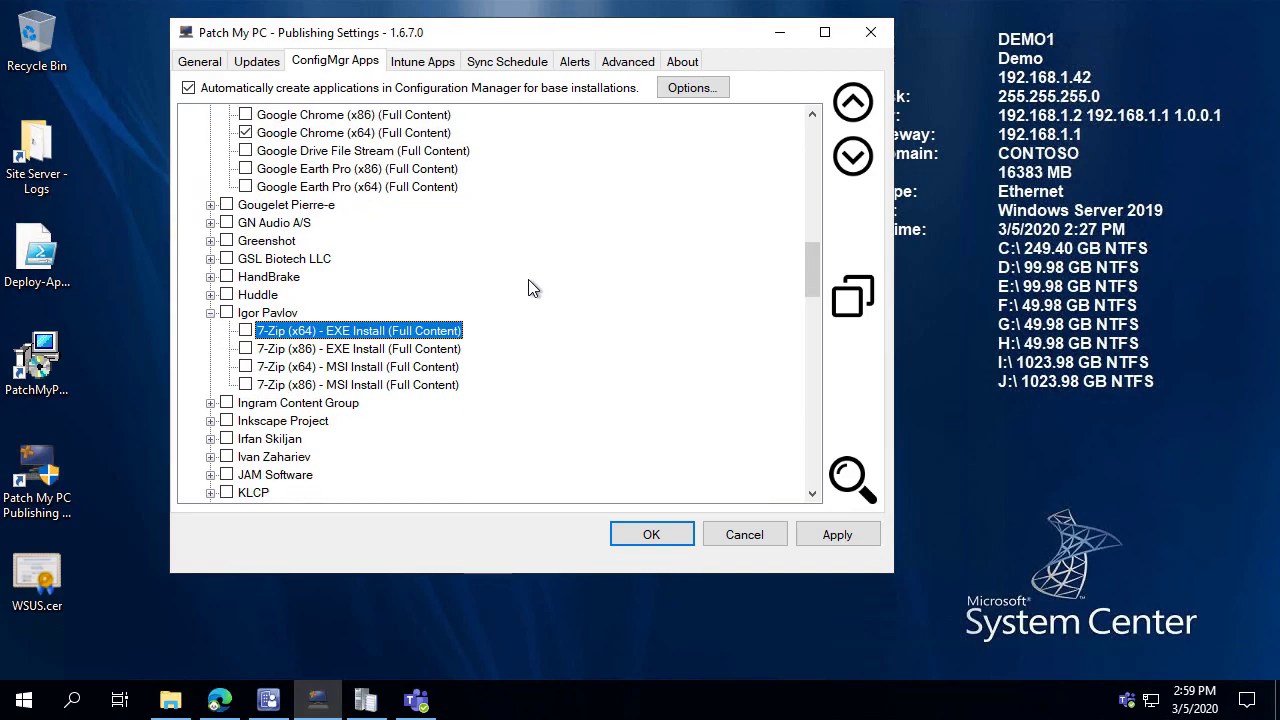
click(245, 330)
Step: Set 7-Zip (x64) - EXE Install to move to the custom console folder Applications\Patch My PC\7-Zip
right_click(278, 331)
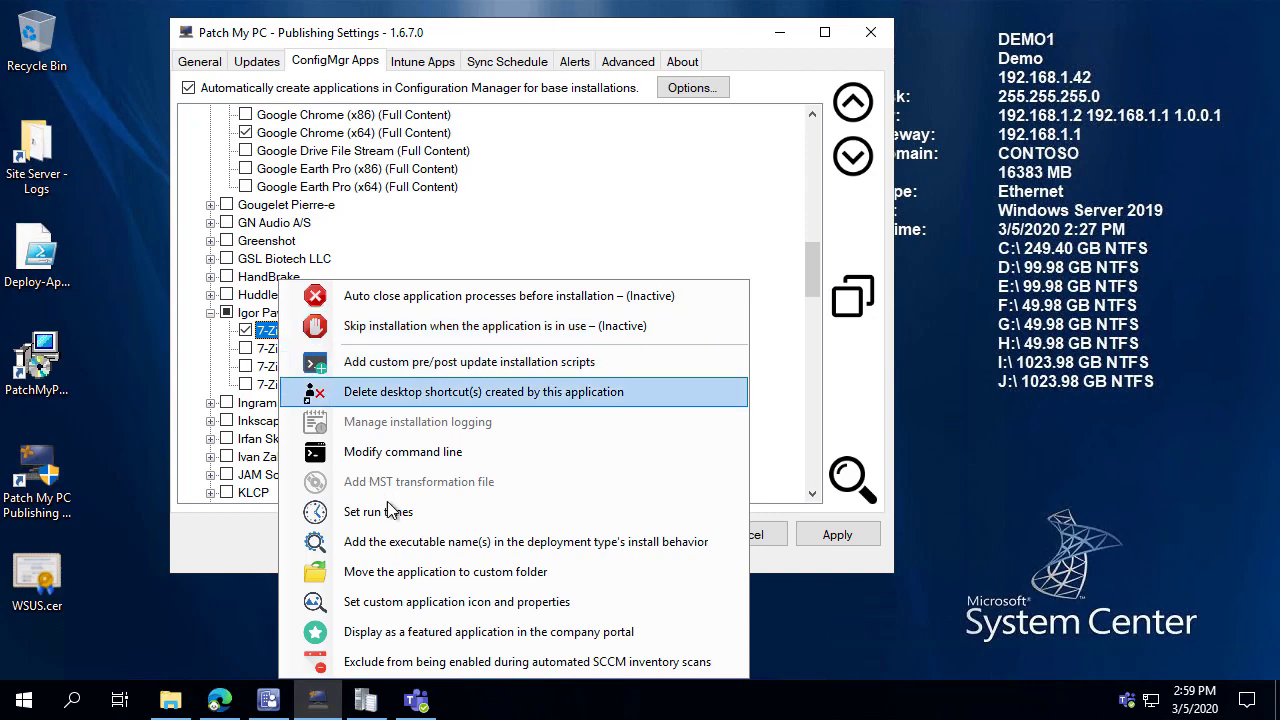
click(404, 575)
drag(591, 135, 844, 174)
click(620, 232)
click(665, 250)
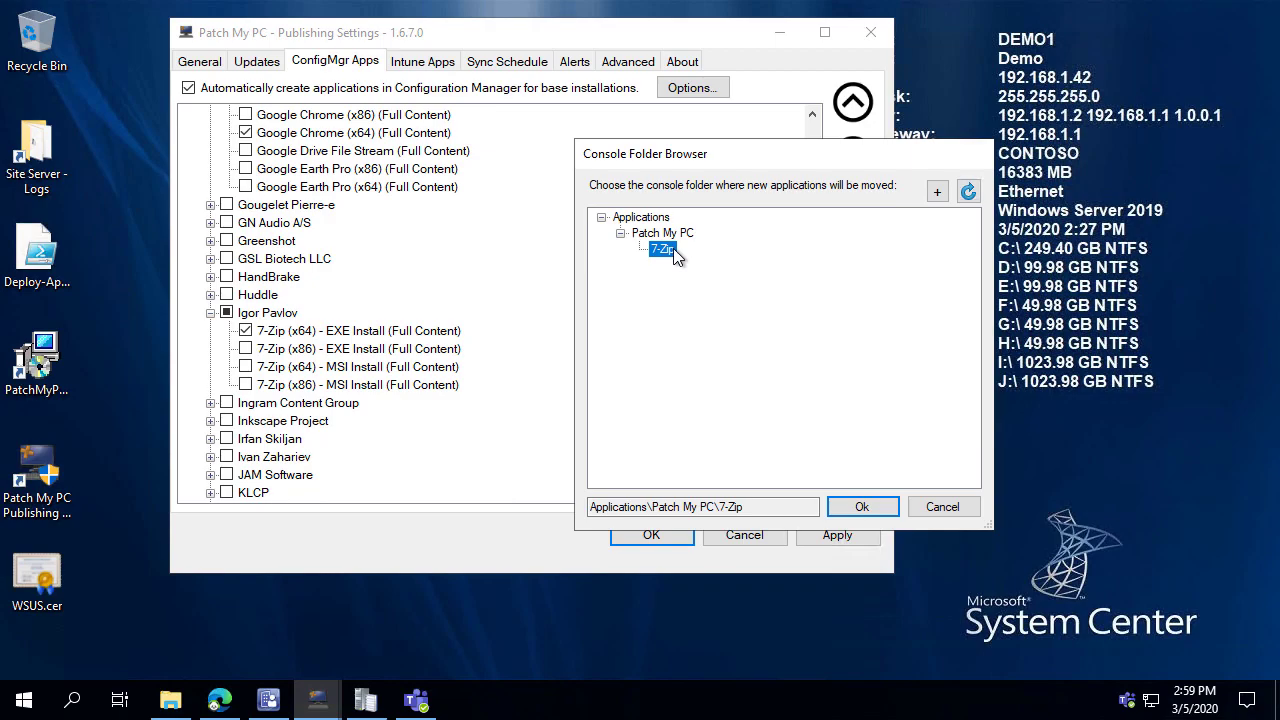
click(862, 507)
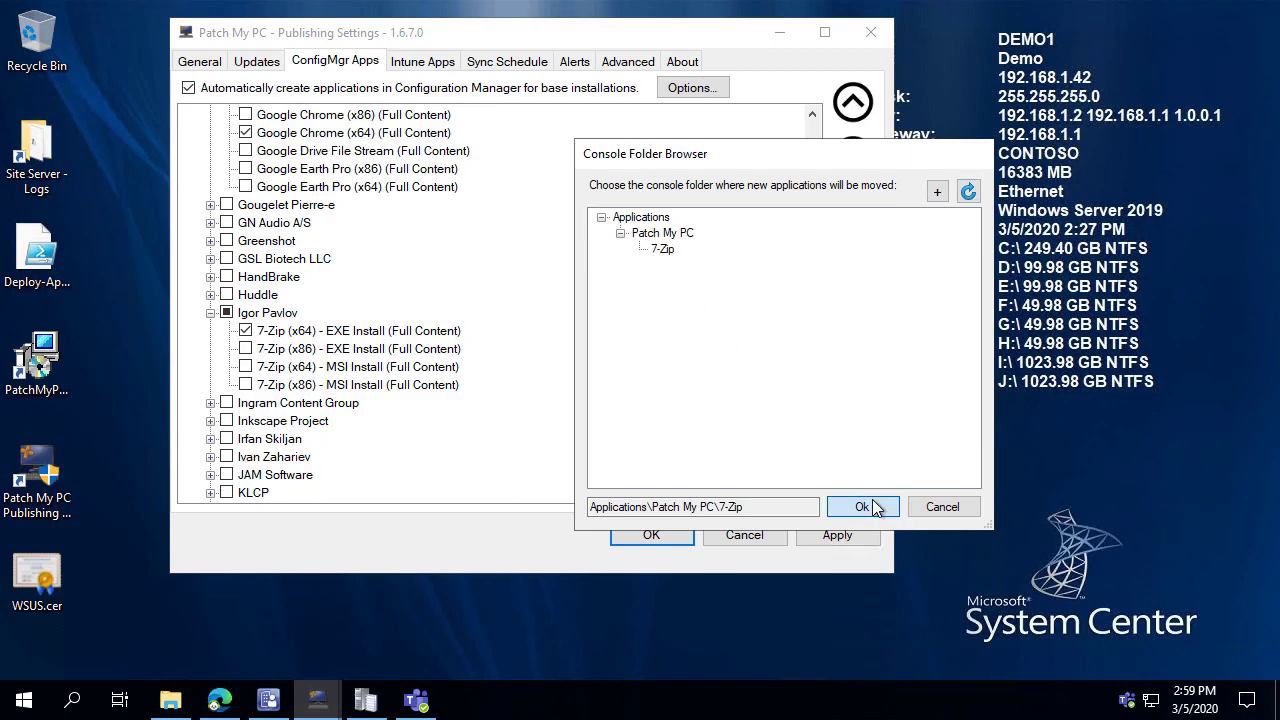
Step: Check that the custom folder option is active on 7-Zip (x64) - EXE Install, and view the Intune Apps settings
right_click(352, 338)
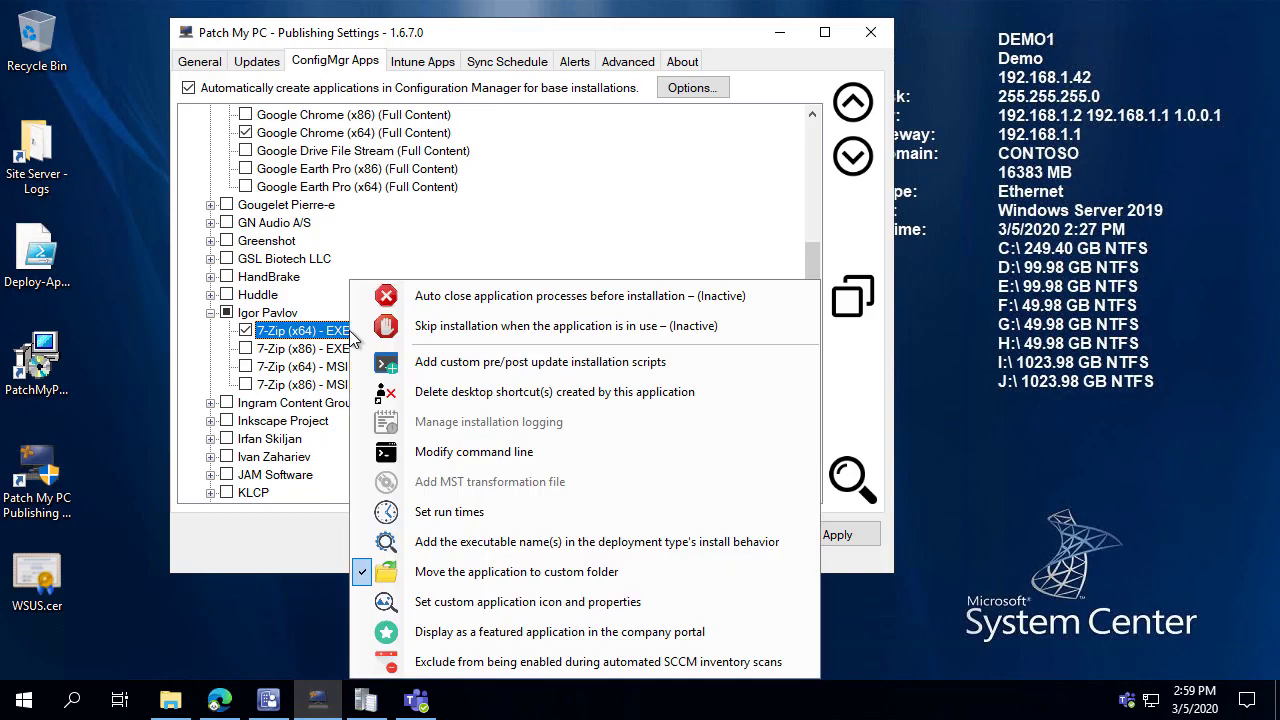
click(292, 527)
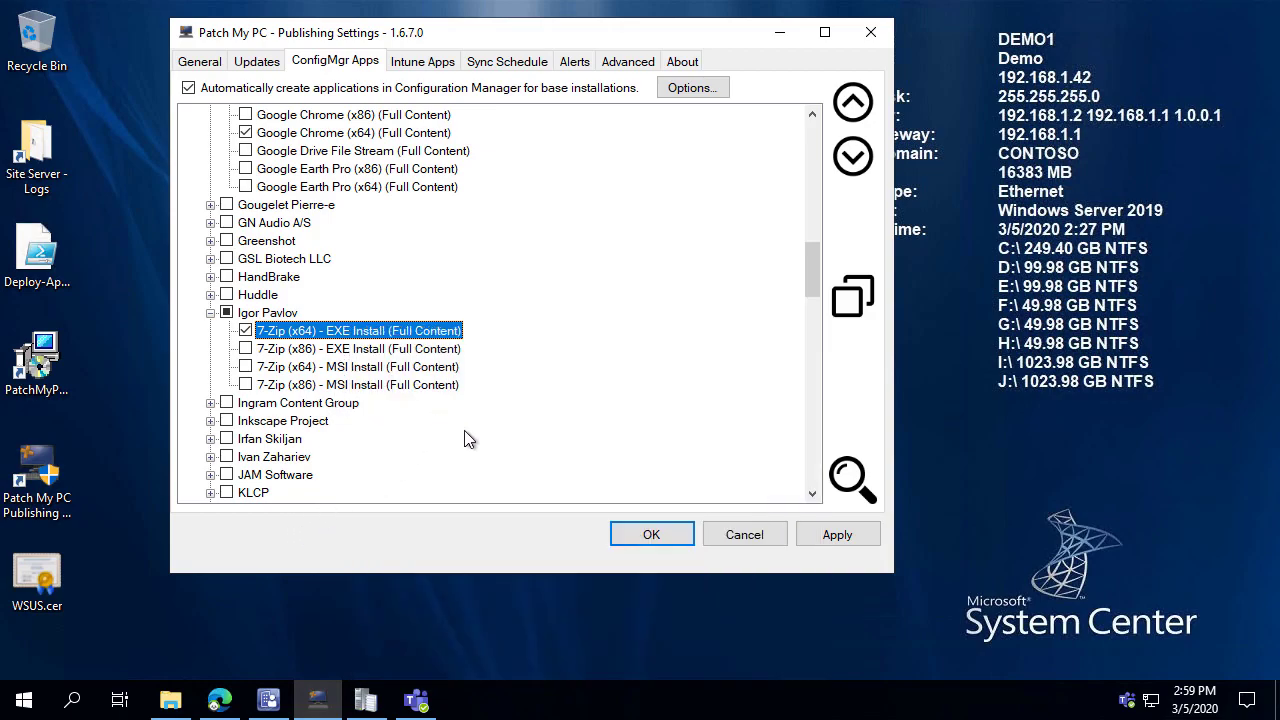
click(433, 68)
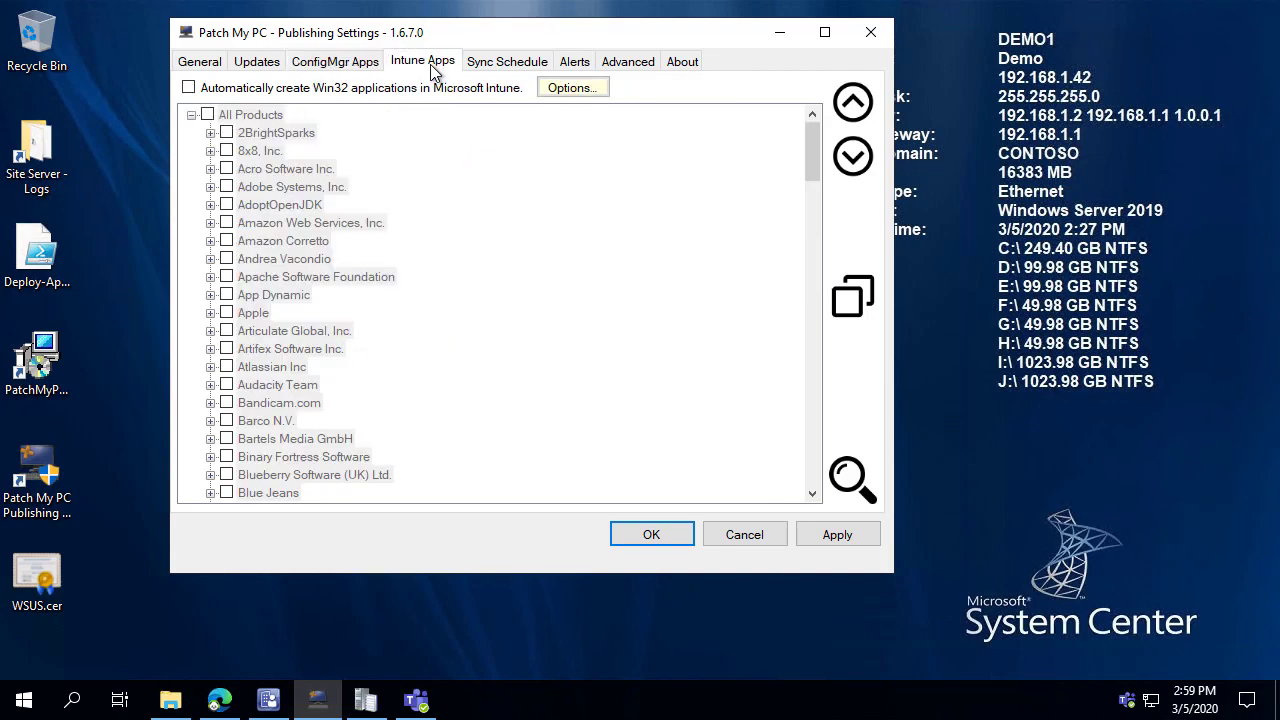
Step: Enable triggering an SCCM software update point sync when new third-party updates are published, and apply the change
click(482, 68)
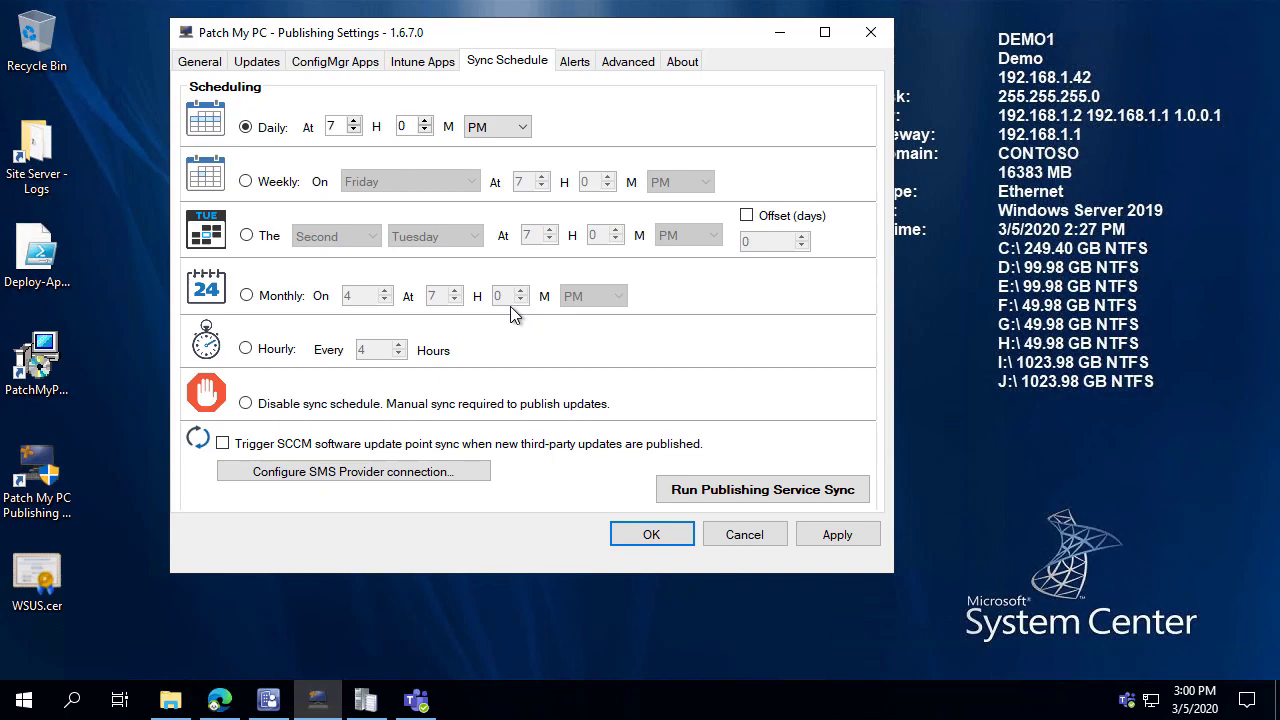
click(420, 450)
click(837, 536)
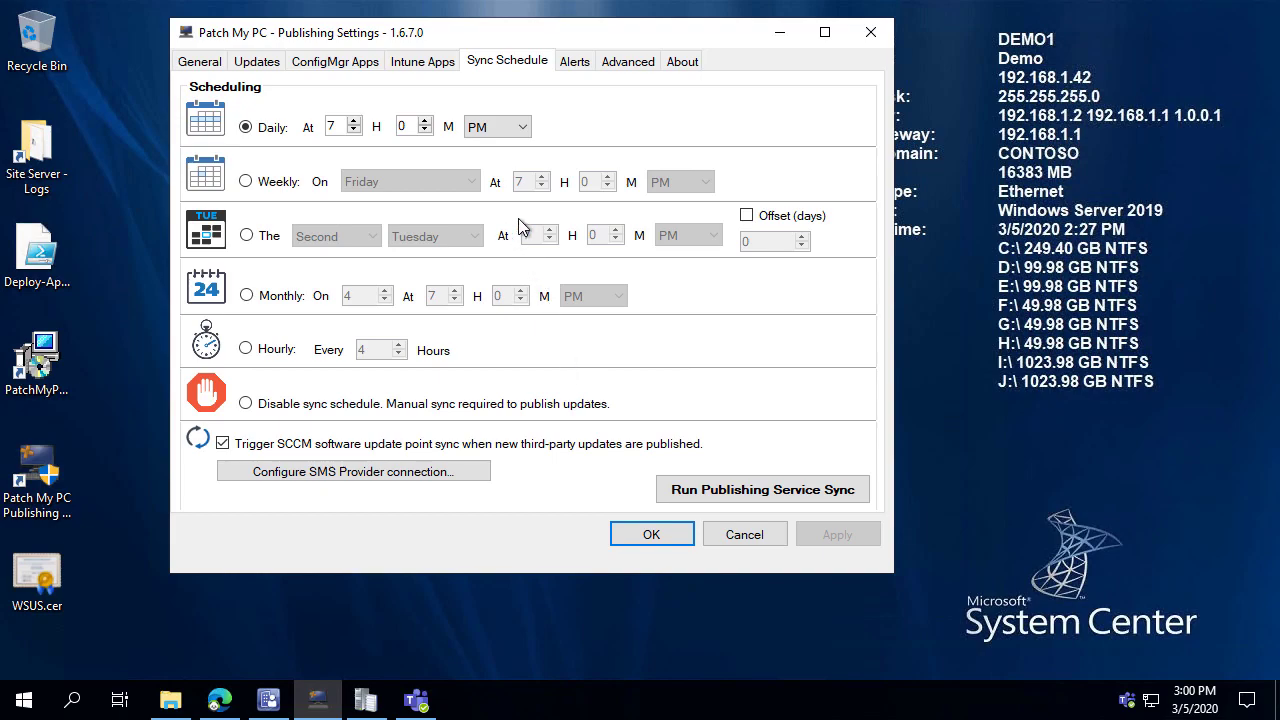
Step: Enable Microsoft Teams reports in the alert settings, paste the webhook URL, and apply the change
click(575, 64)
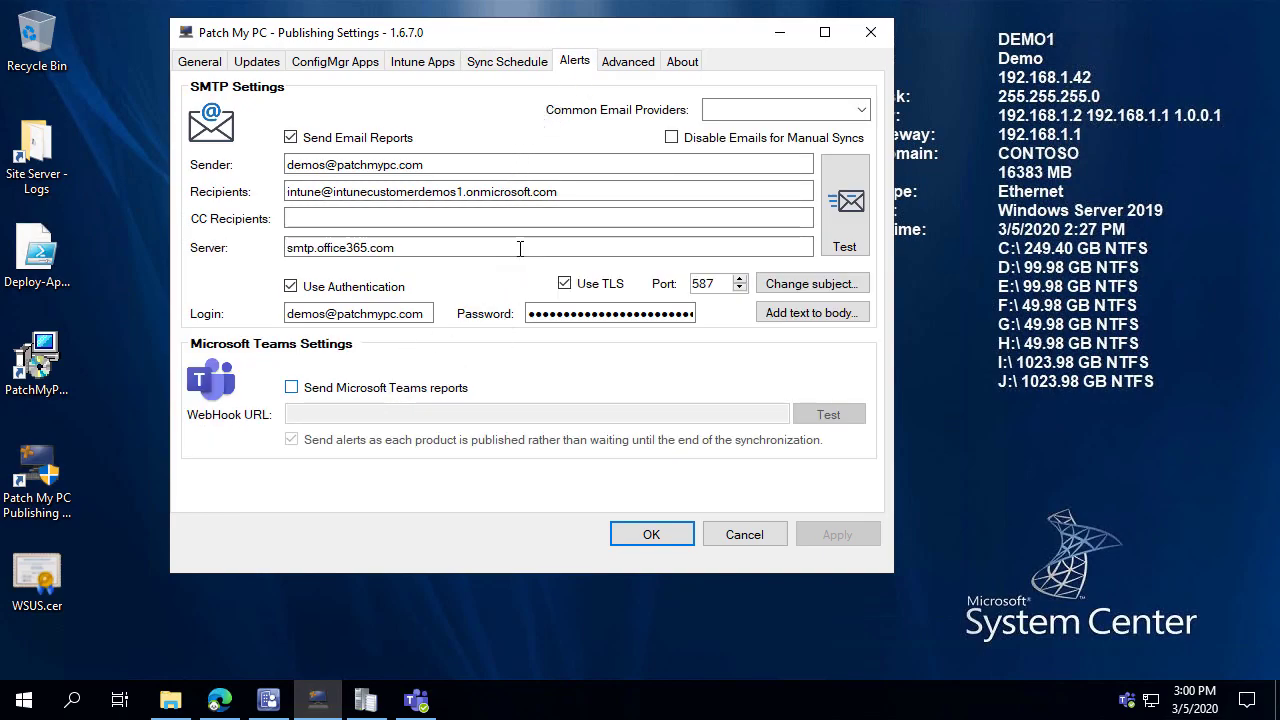
drag(482, 165, 267, 131)
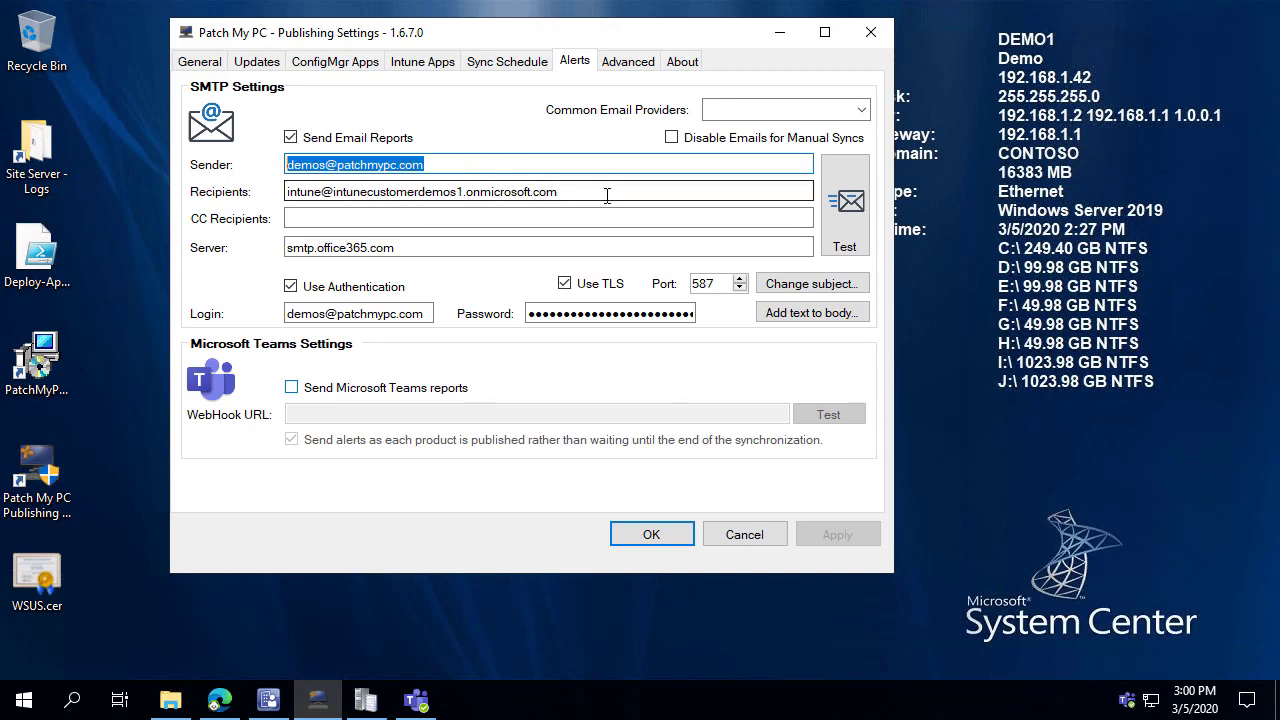
click(366, 393)
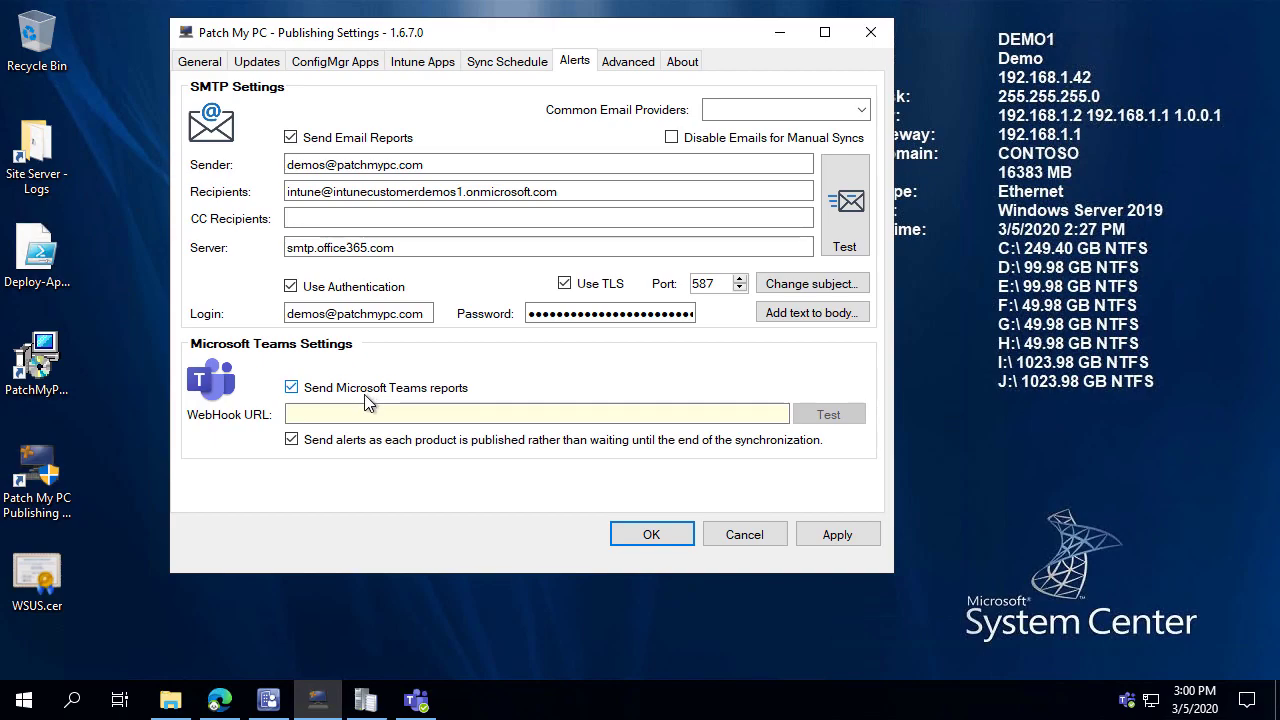
click(372, 414)
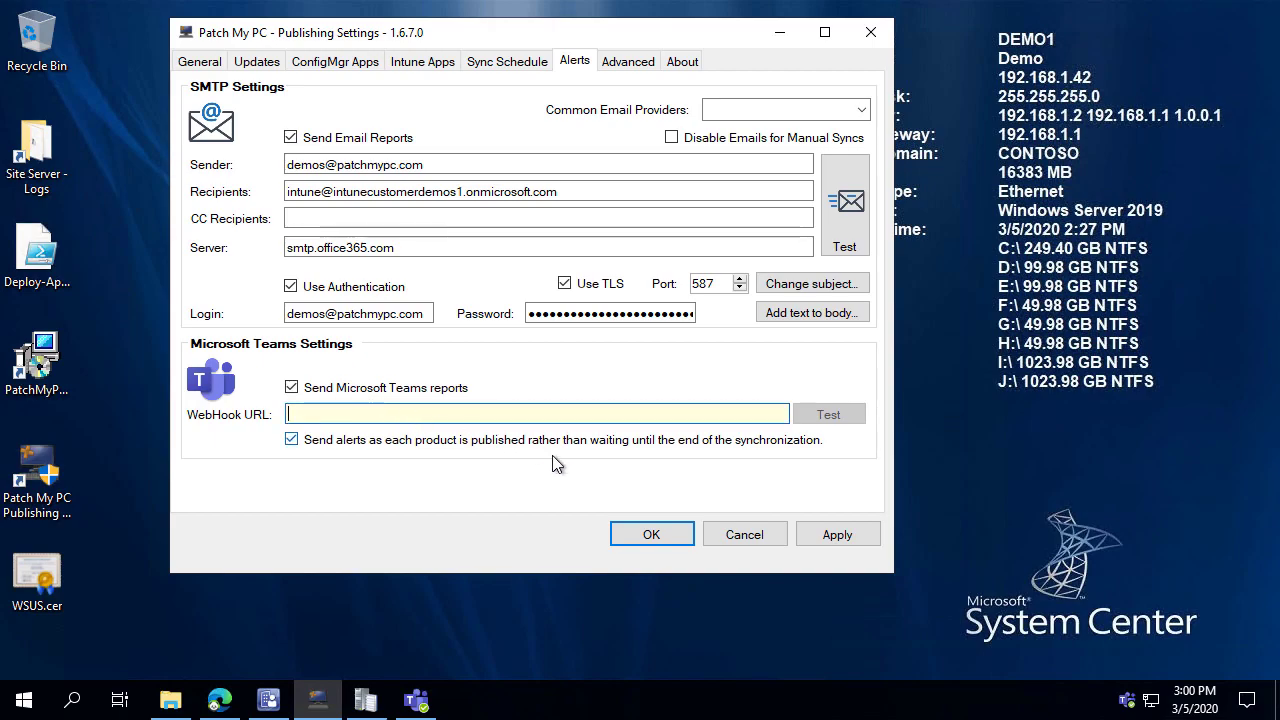
key(ctrl+v)
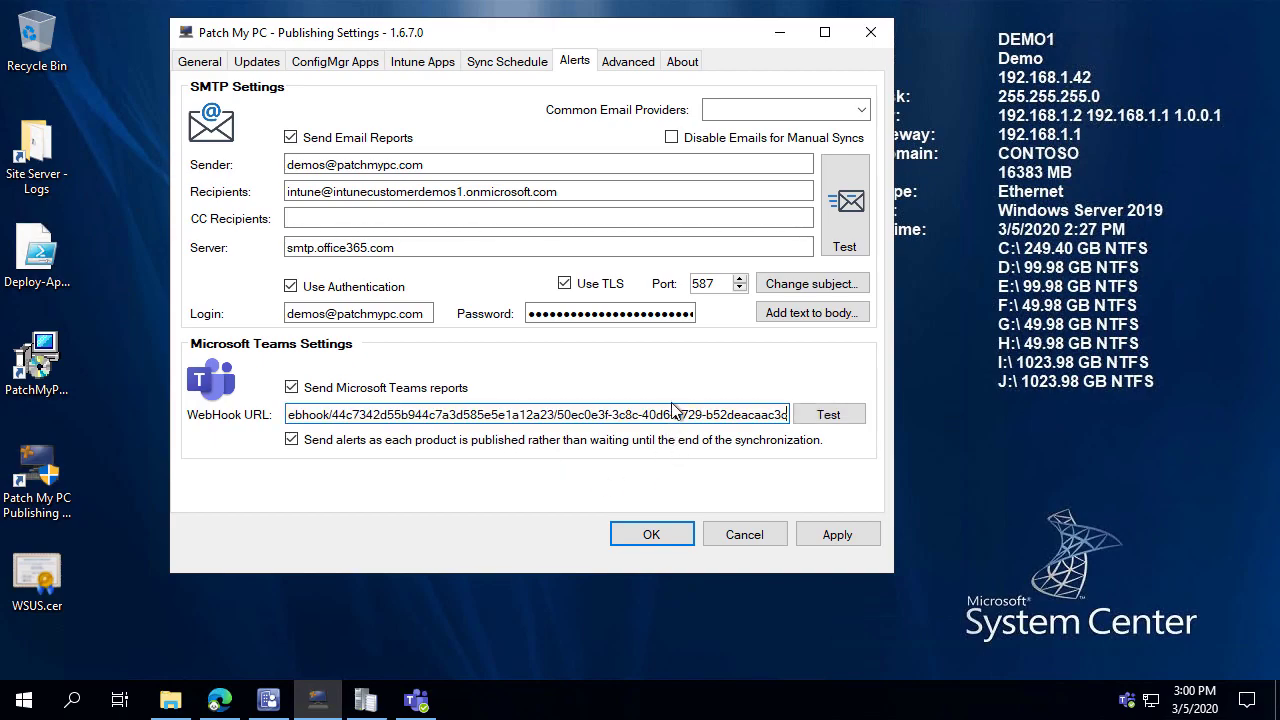
click(836, 530)
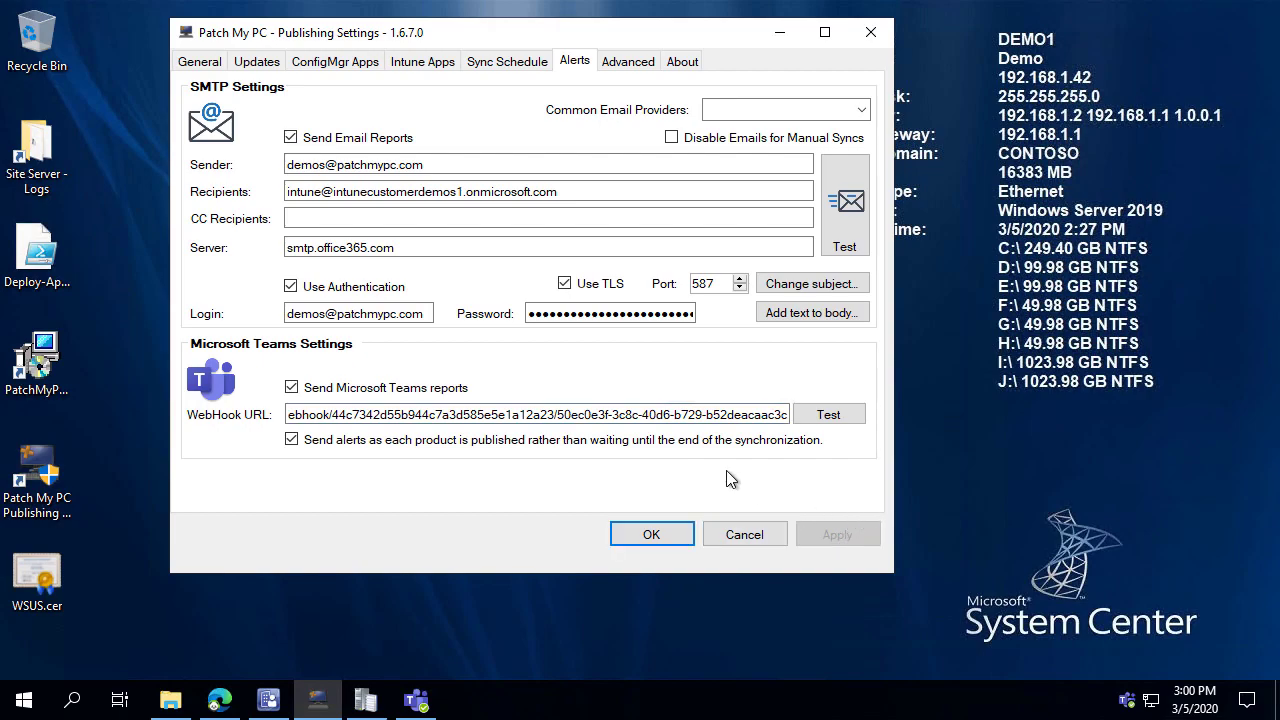
drag(779, 415, 176, 375)
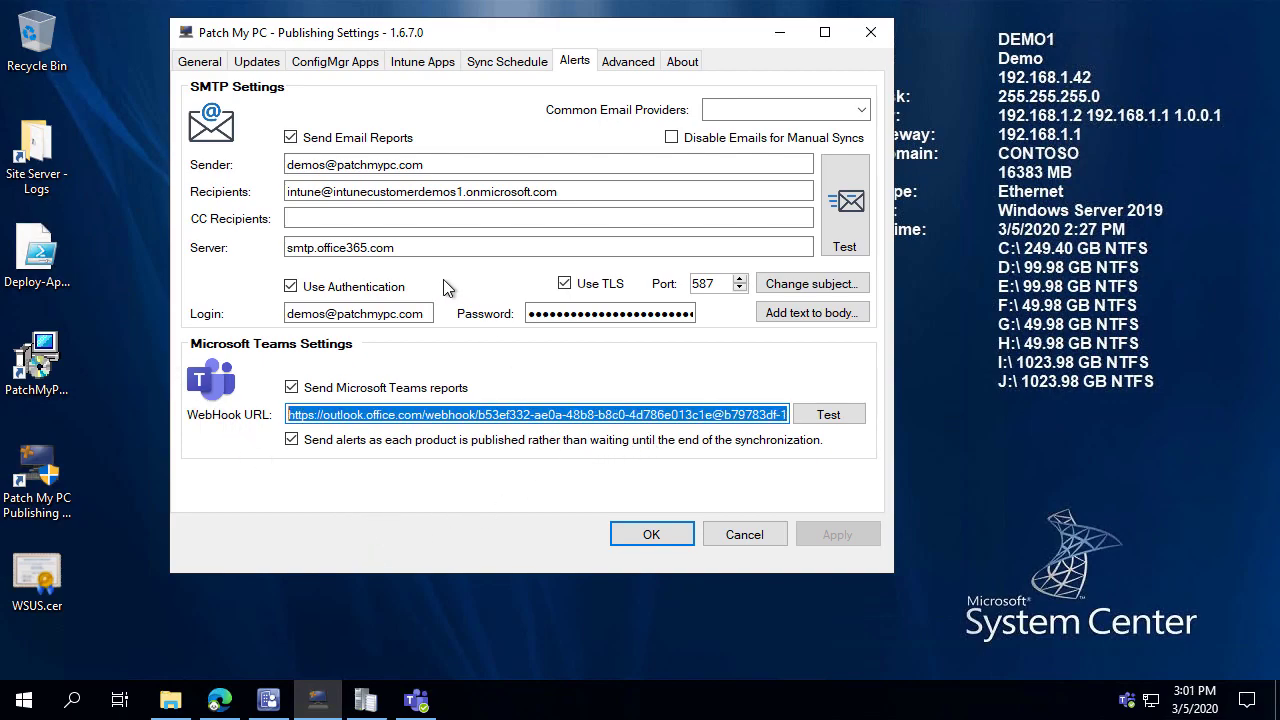
Step: Run a Publishing Service sync manually from the sync schedule settings and dismiss the confirmation
click(508, 64)
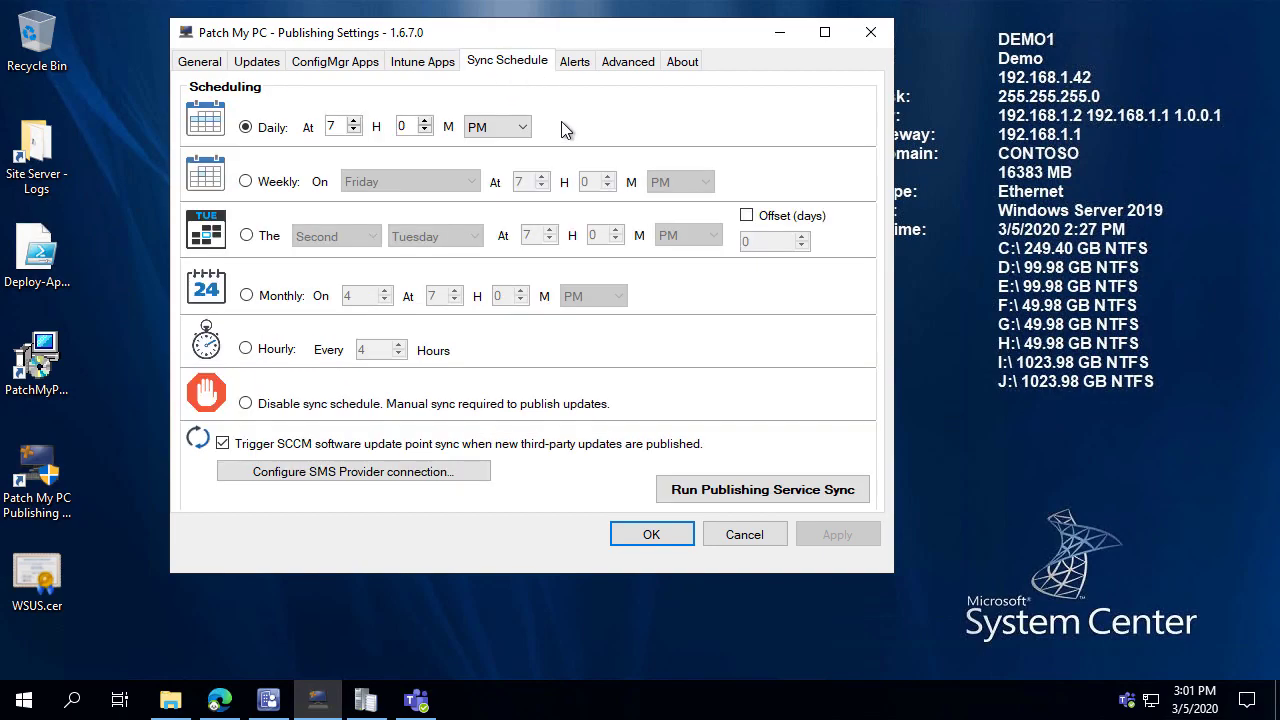
click(773, 489)
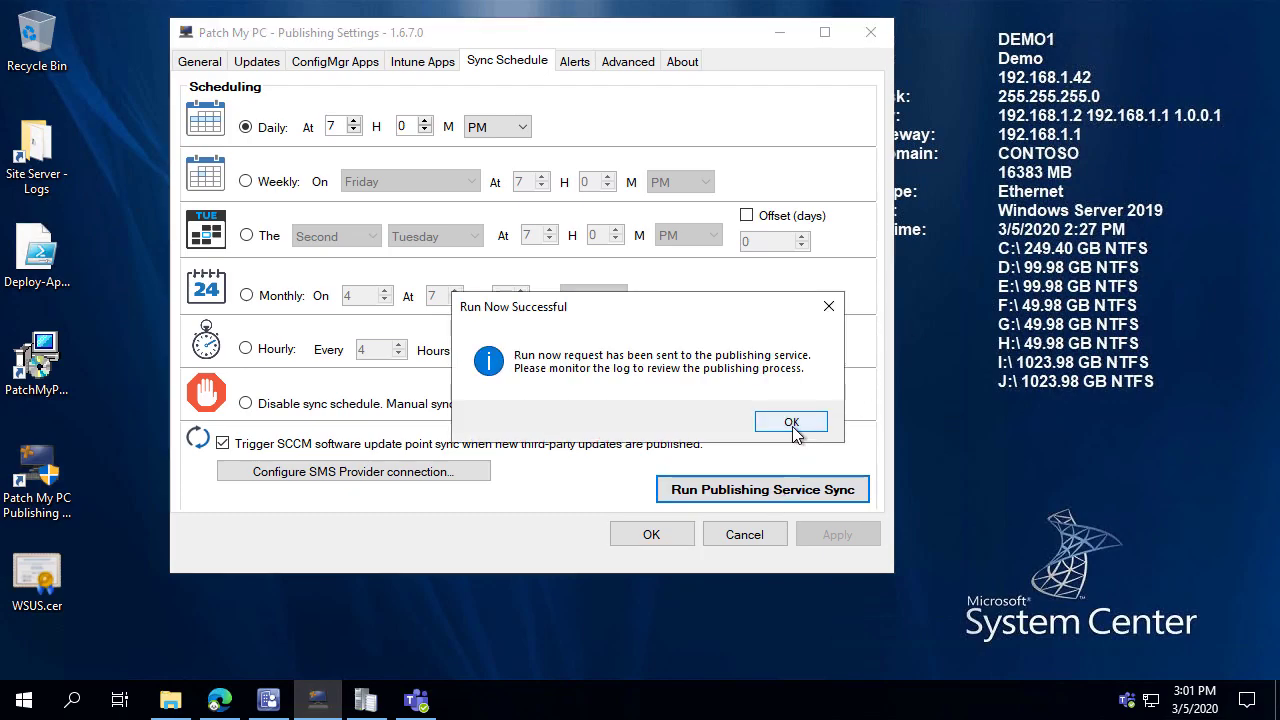
click(793, 425)
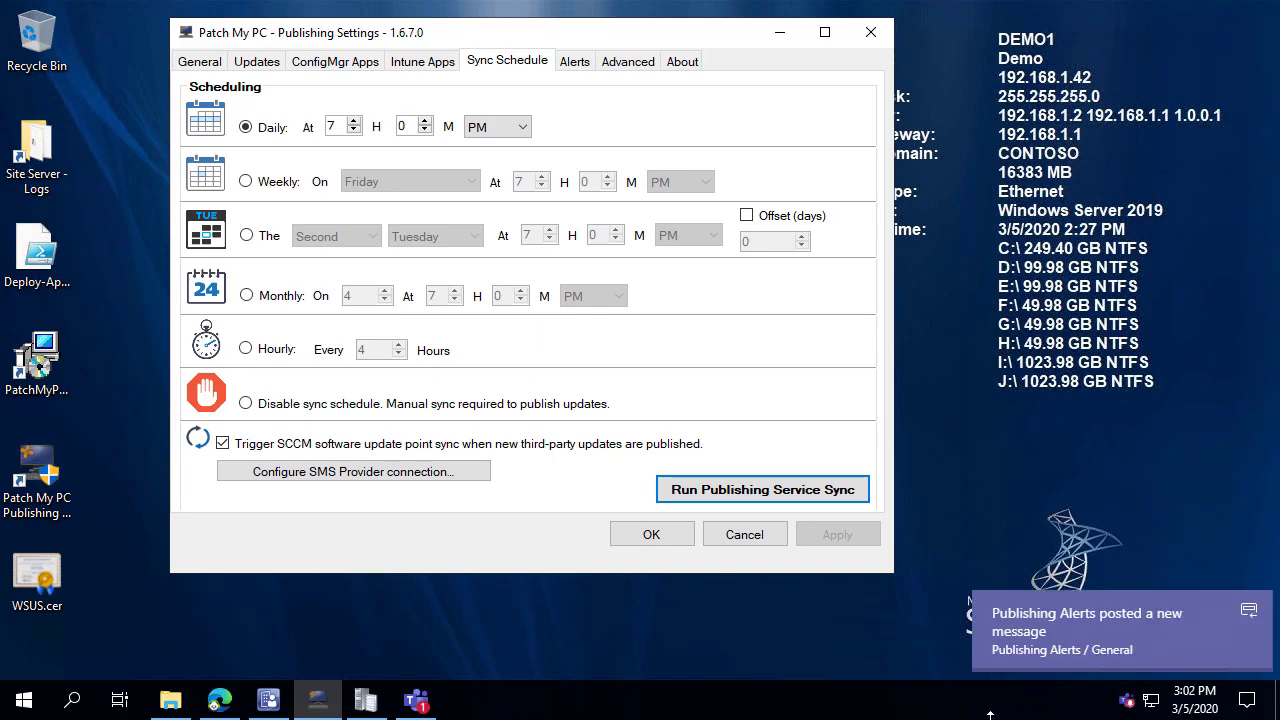
Step: Open the Publishing Alerts notification in Microsoft Teams and compare the Google Chrome update post with the configured alert settings
click(1056, 640)
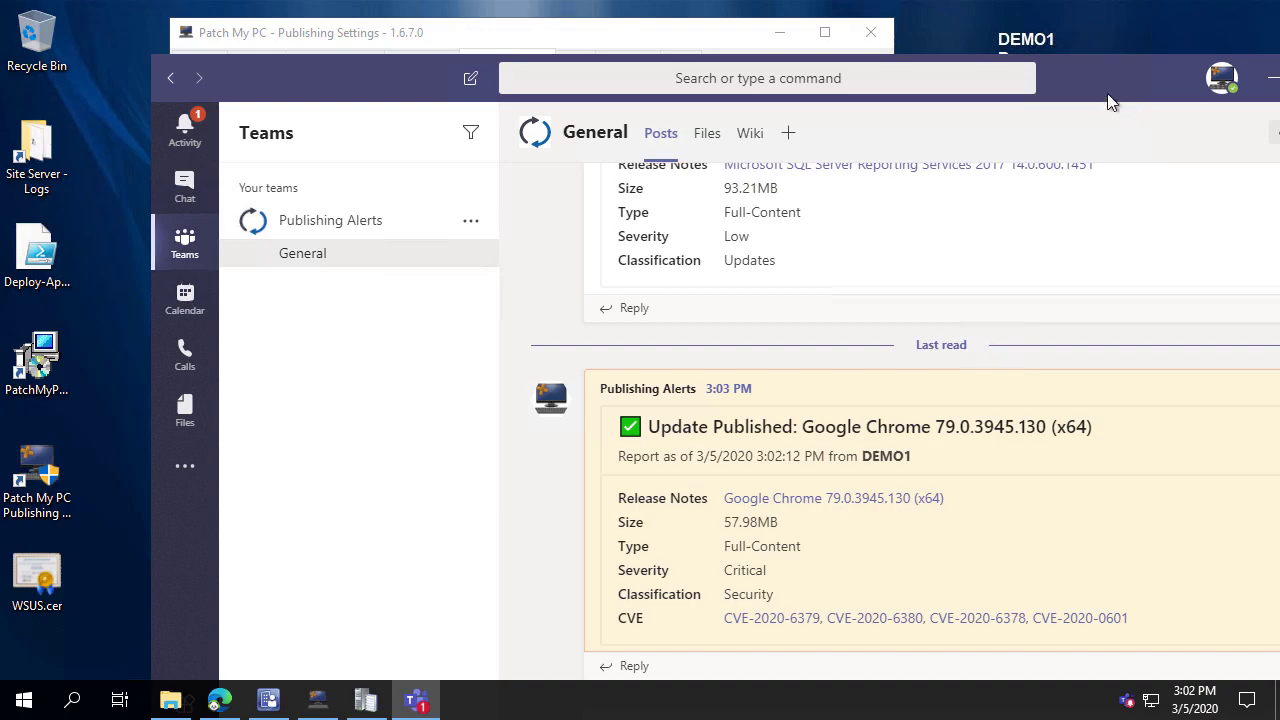
double_click(1119, 98)
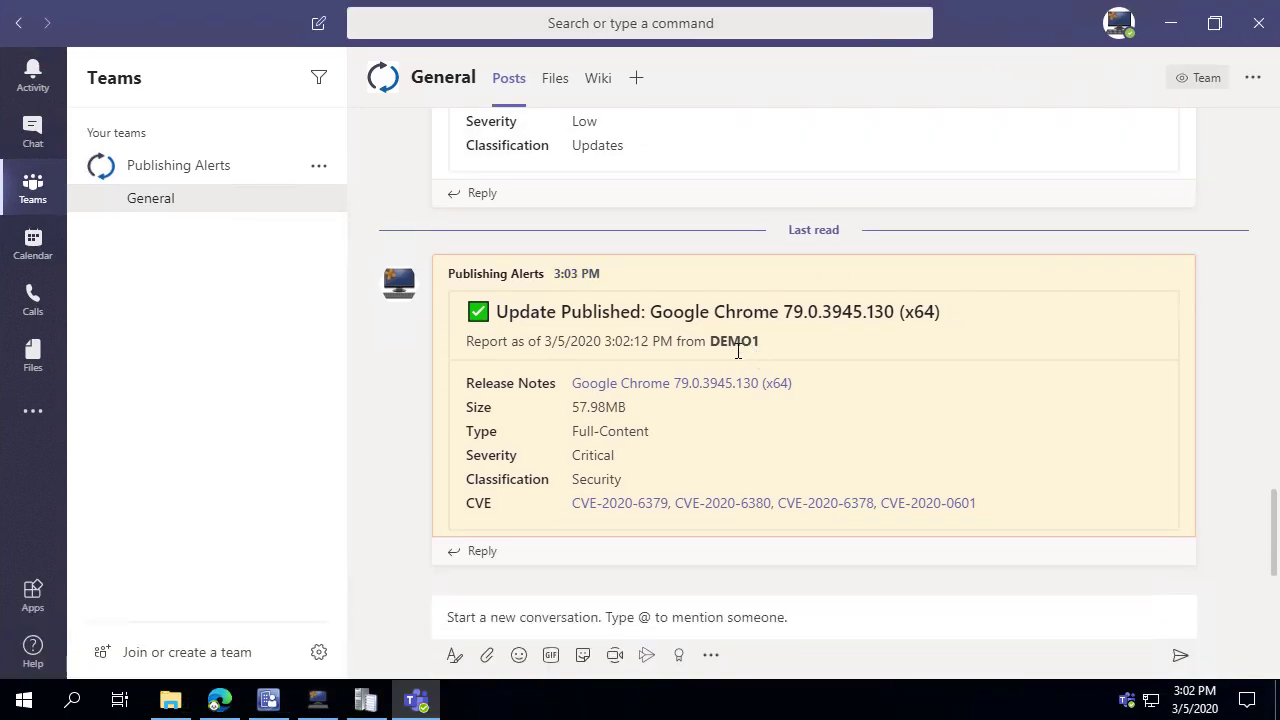
click(318, 700)
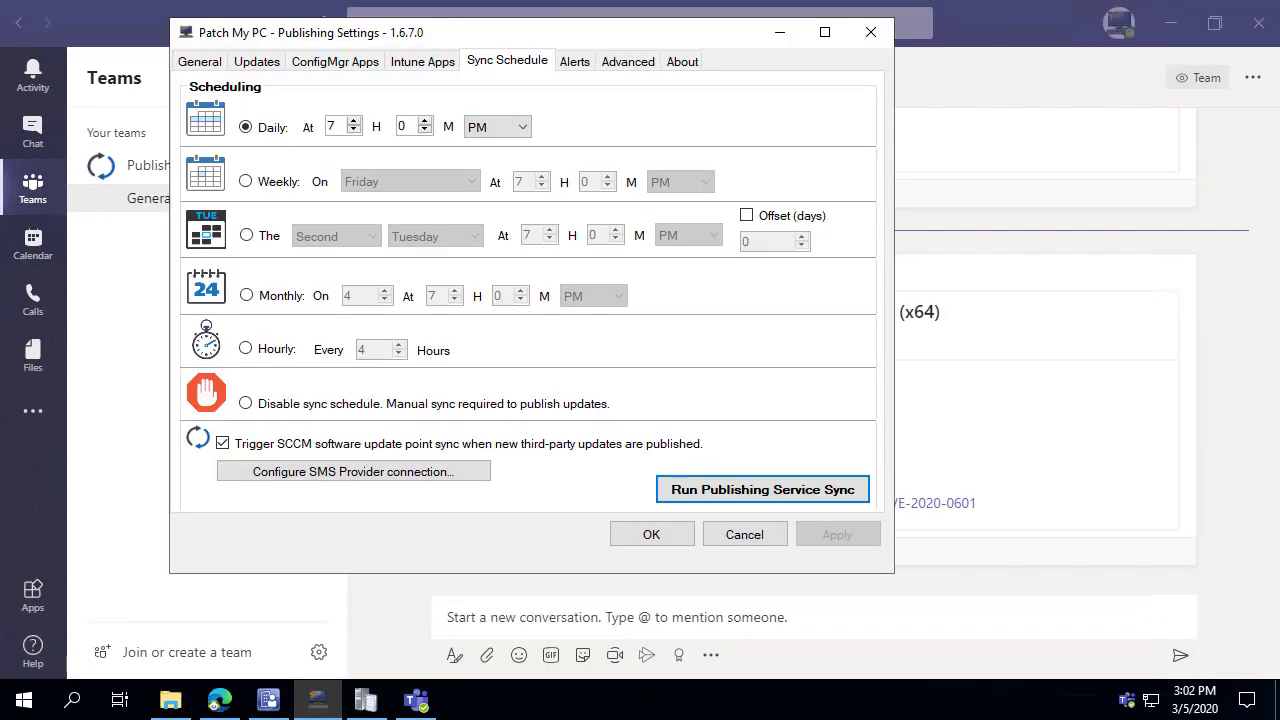
click(577, 66)
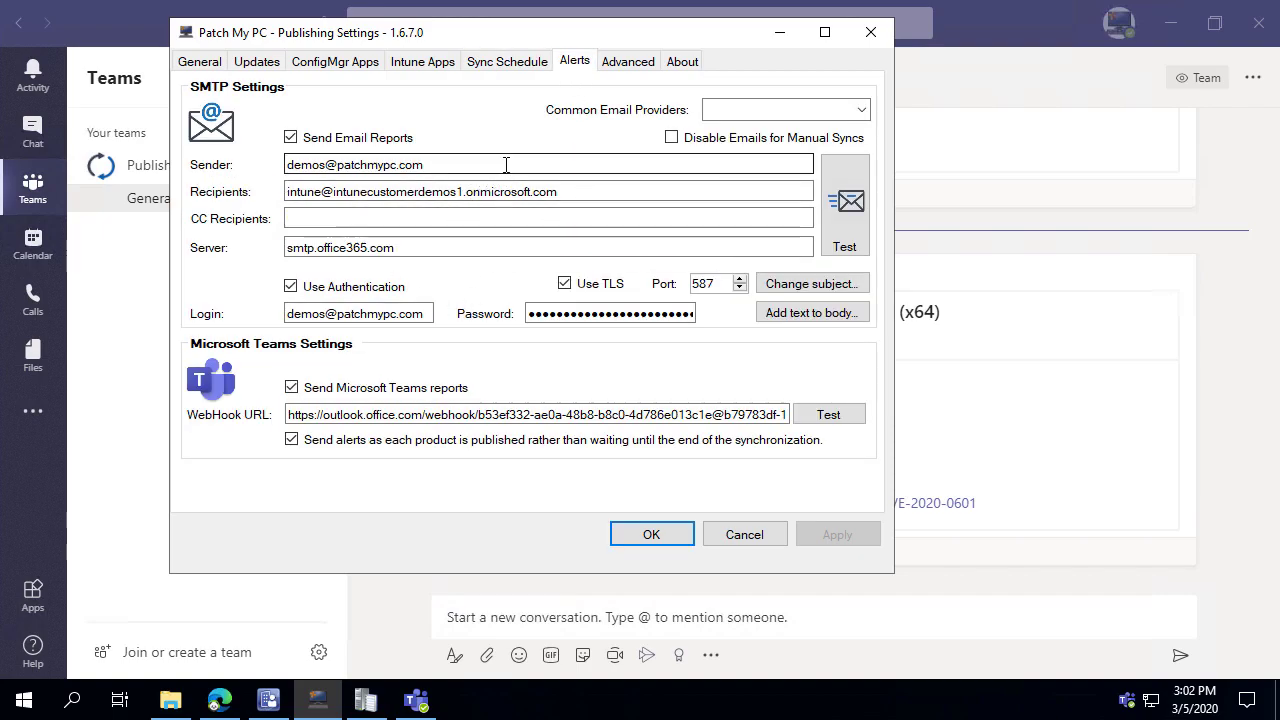
click(782, 34)
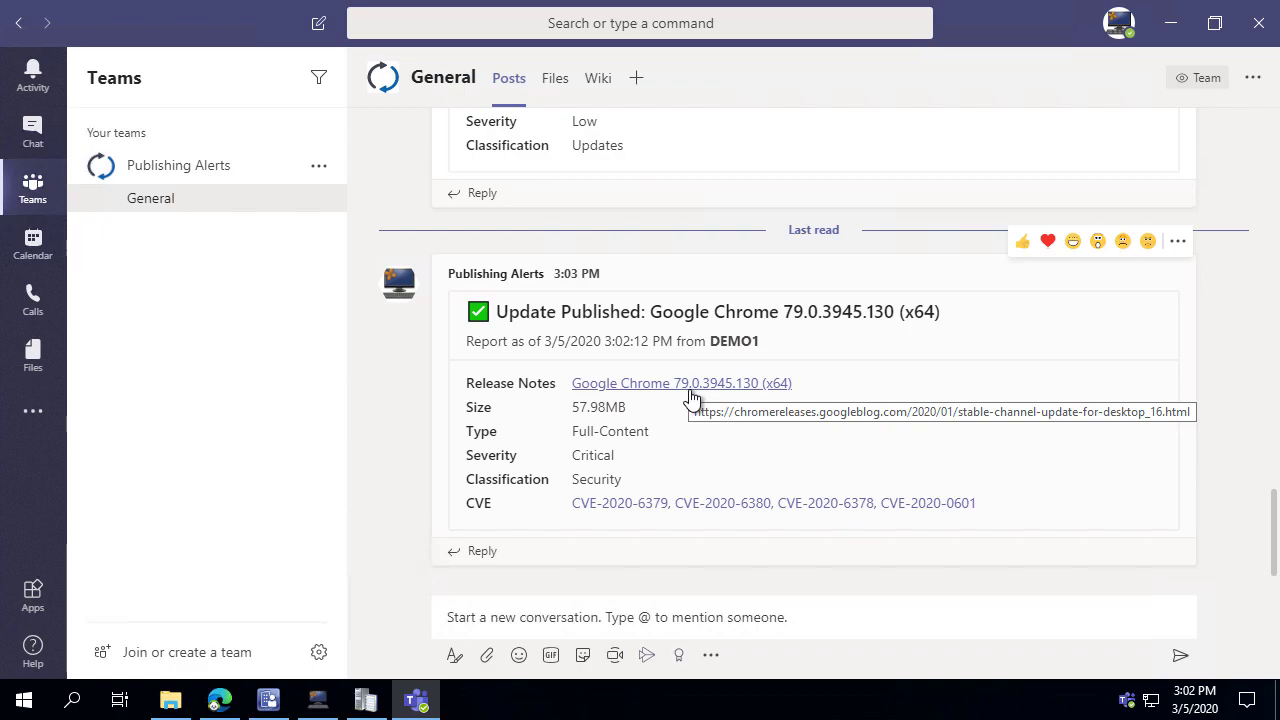
Step: View the release notes and the CVE-2020-6380 entry linked in the Google Chrome update alert, returning to Teams after each
click(690, 390)
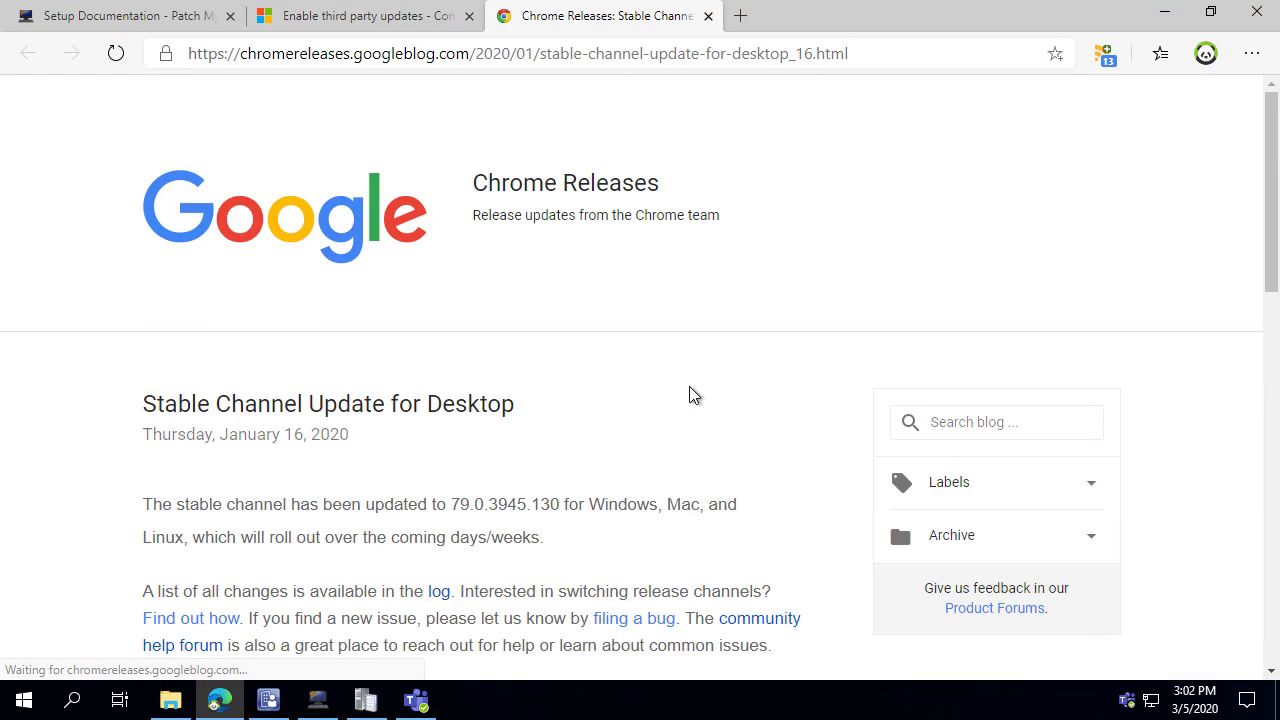
scroll(689, 395, down, 3)
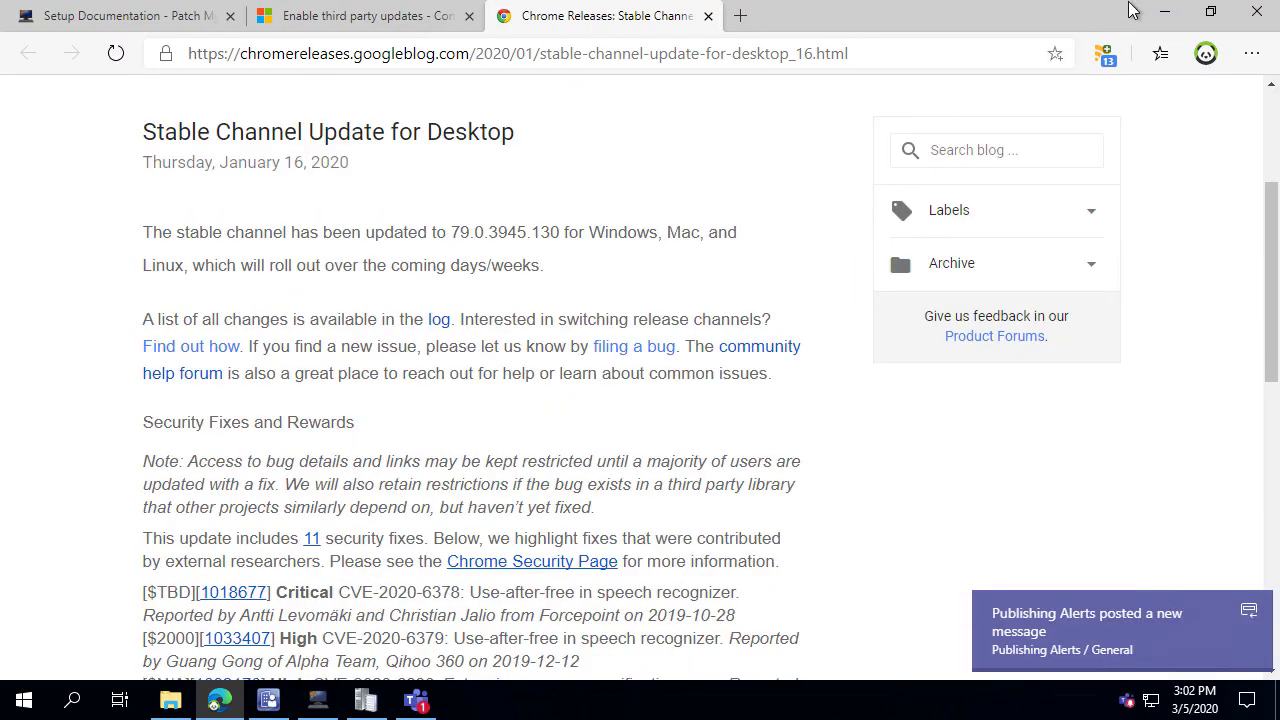
click(1166, 15)
scroll(735, 383, up, 2)
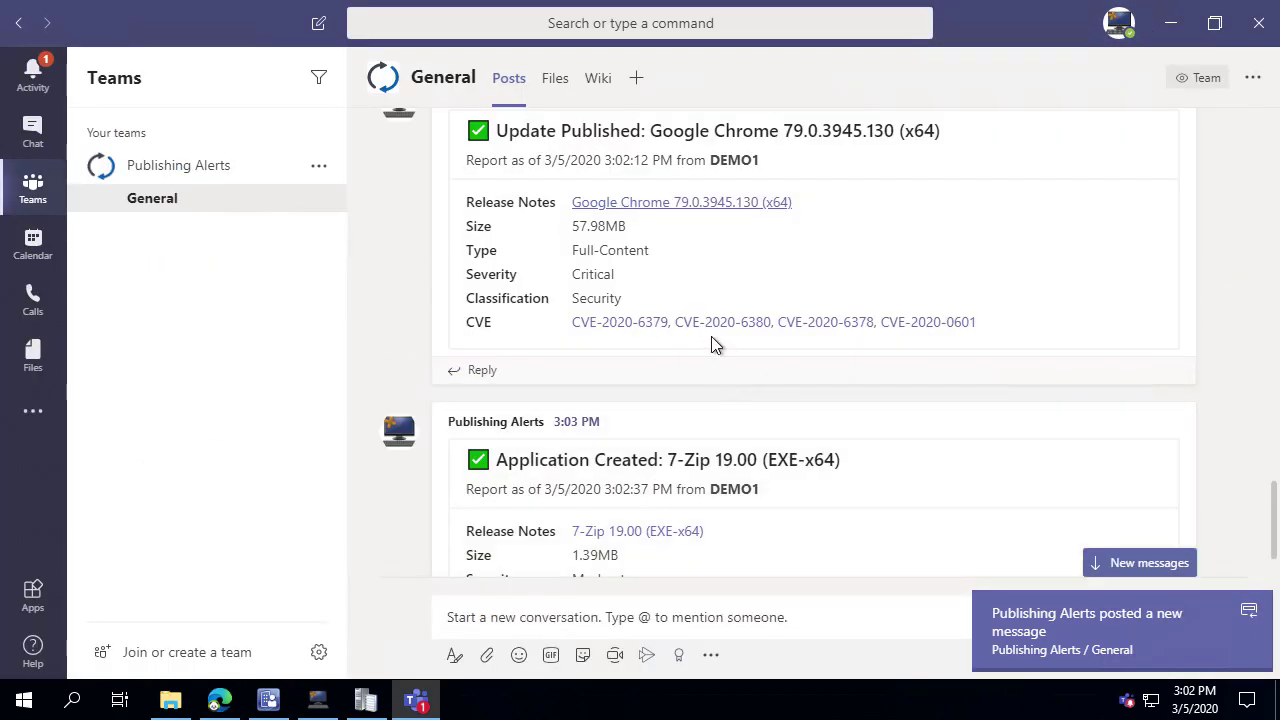
click(707, 323)
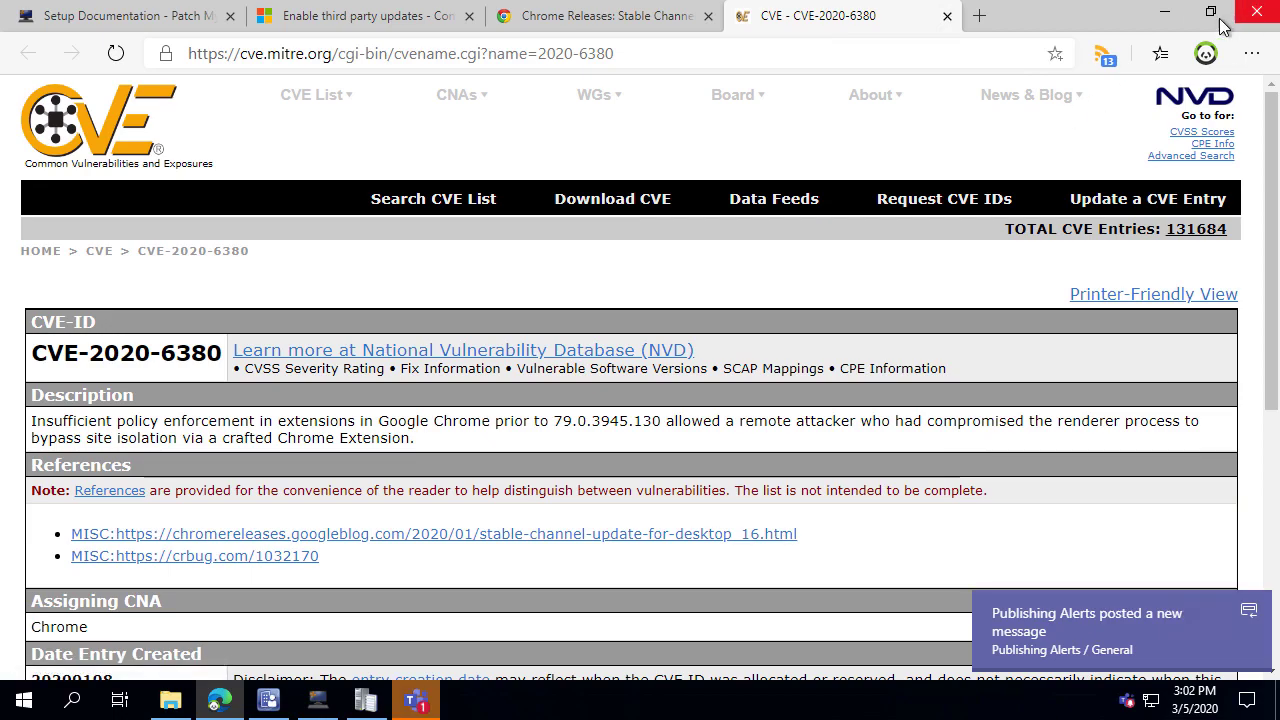
click(1168, 12)
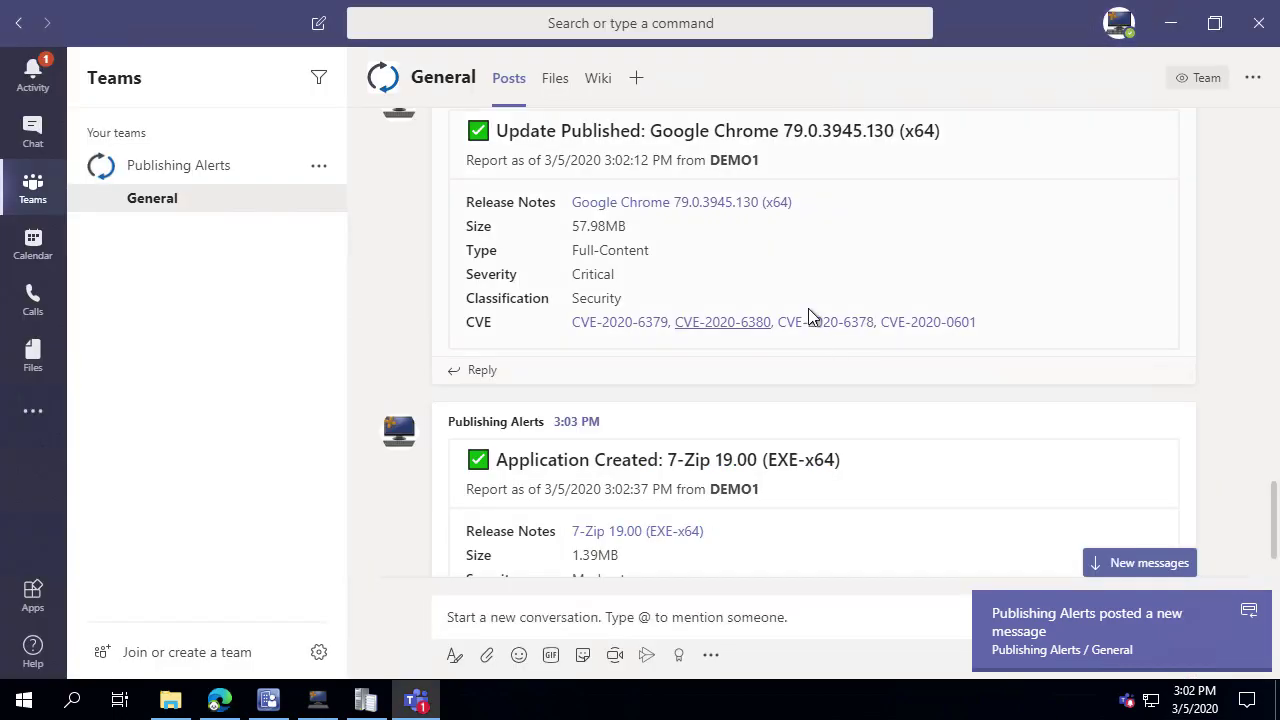
Step: Review the Teams channel's application creation alerts for 7-Zip and Google Chrome
scroll(810, 318, up, 1)
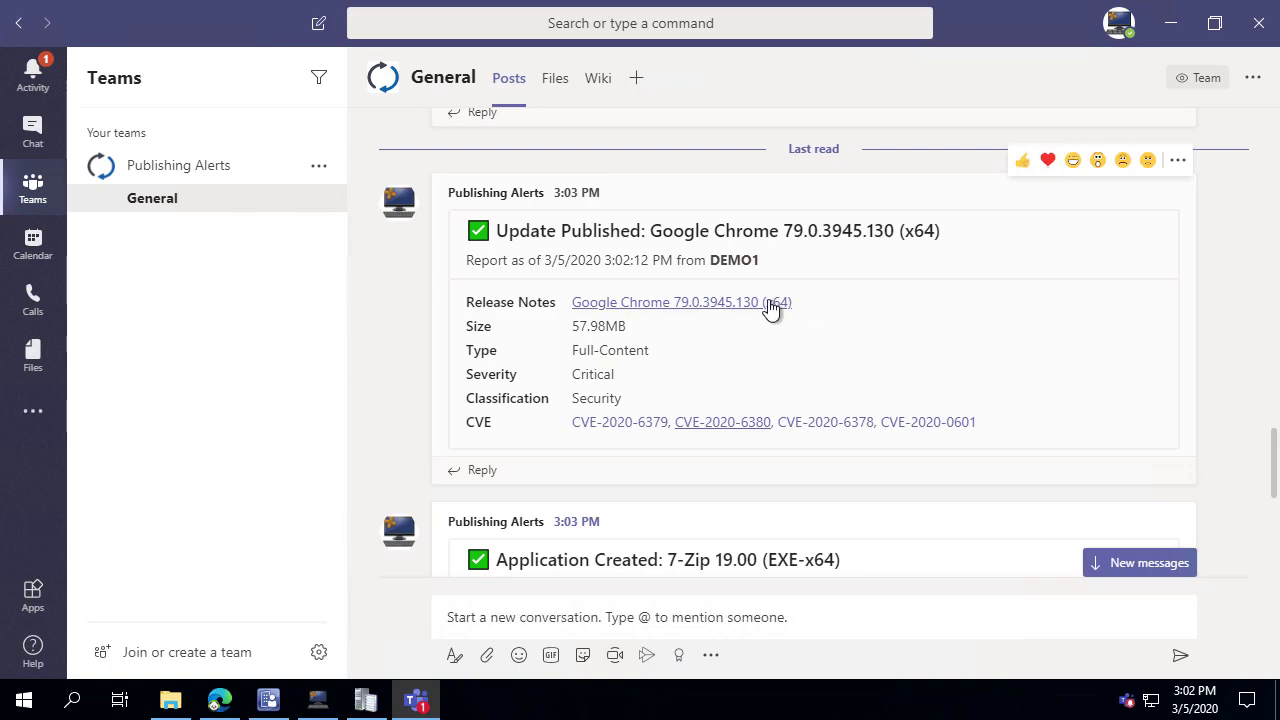
scroll(770, 300, down, 2)
scroll(767, 299, down, 1)
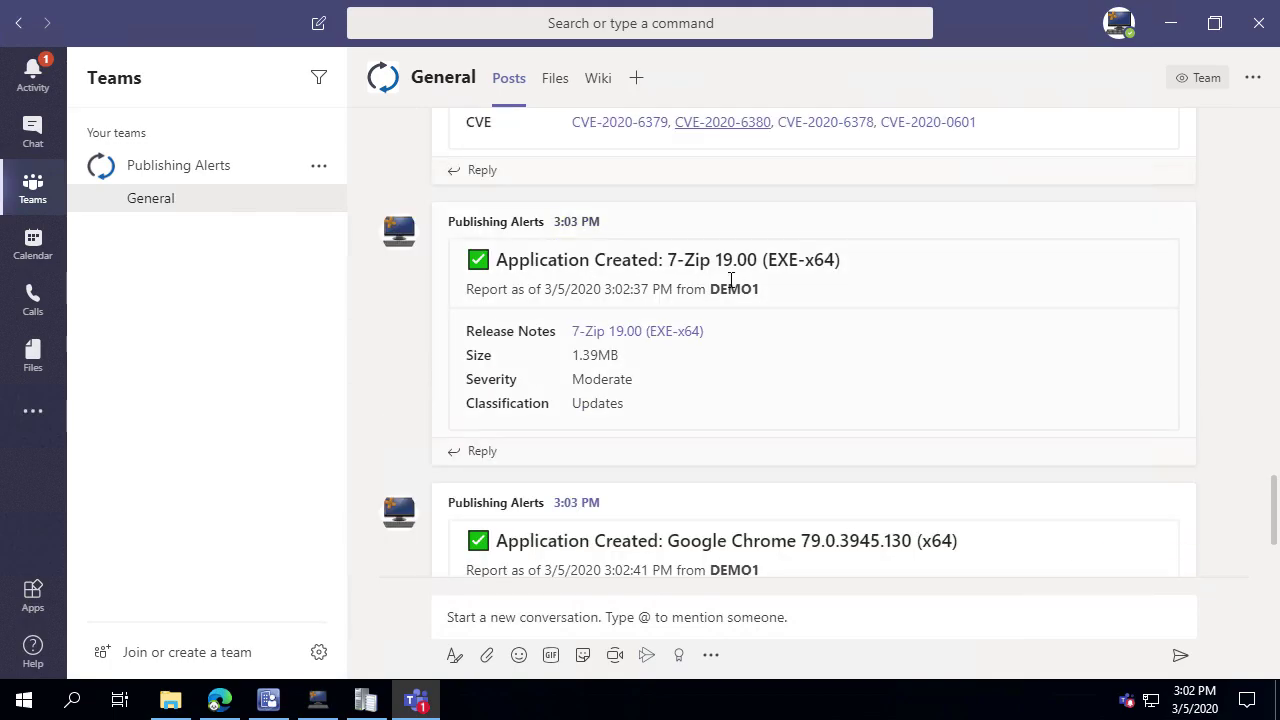
scroll(660, 275, down, 2)
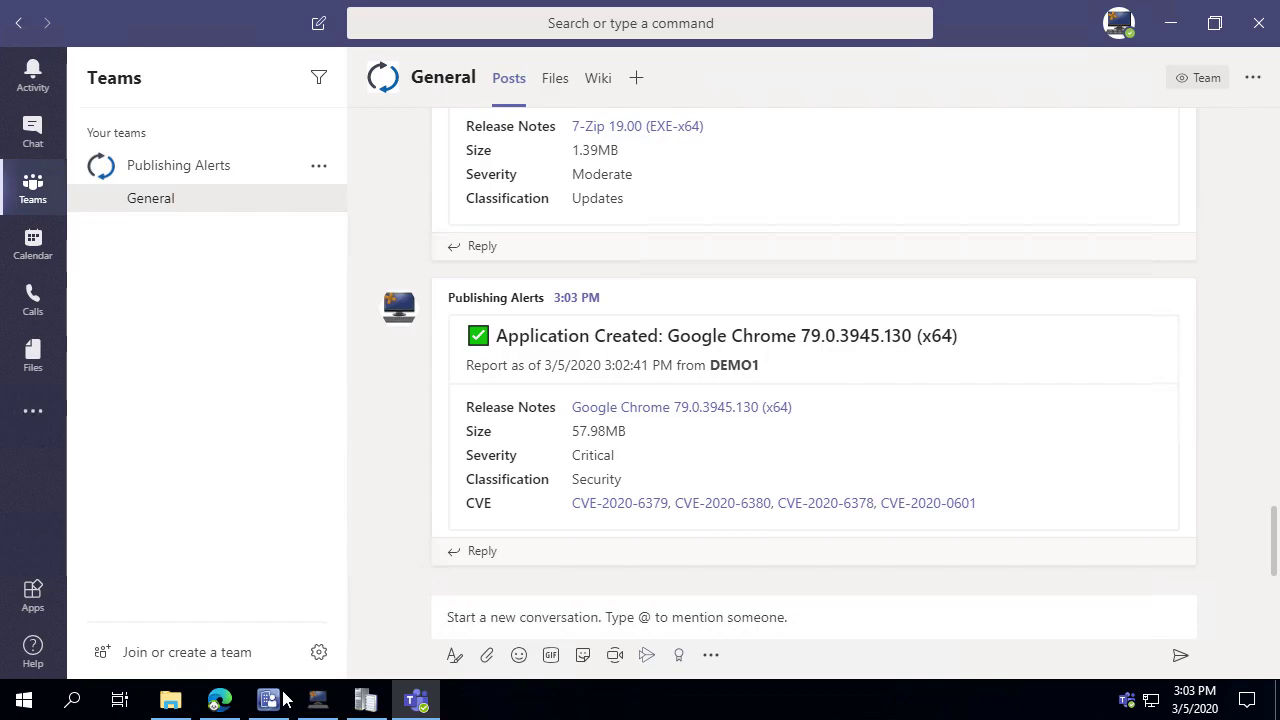
Step: Recheck the sync schedule in Publishing Settings, and open the Demo 1 site's Software Update Point Component Properties in Configuration Manager
click(318, 700)
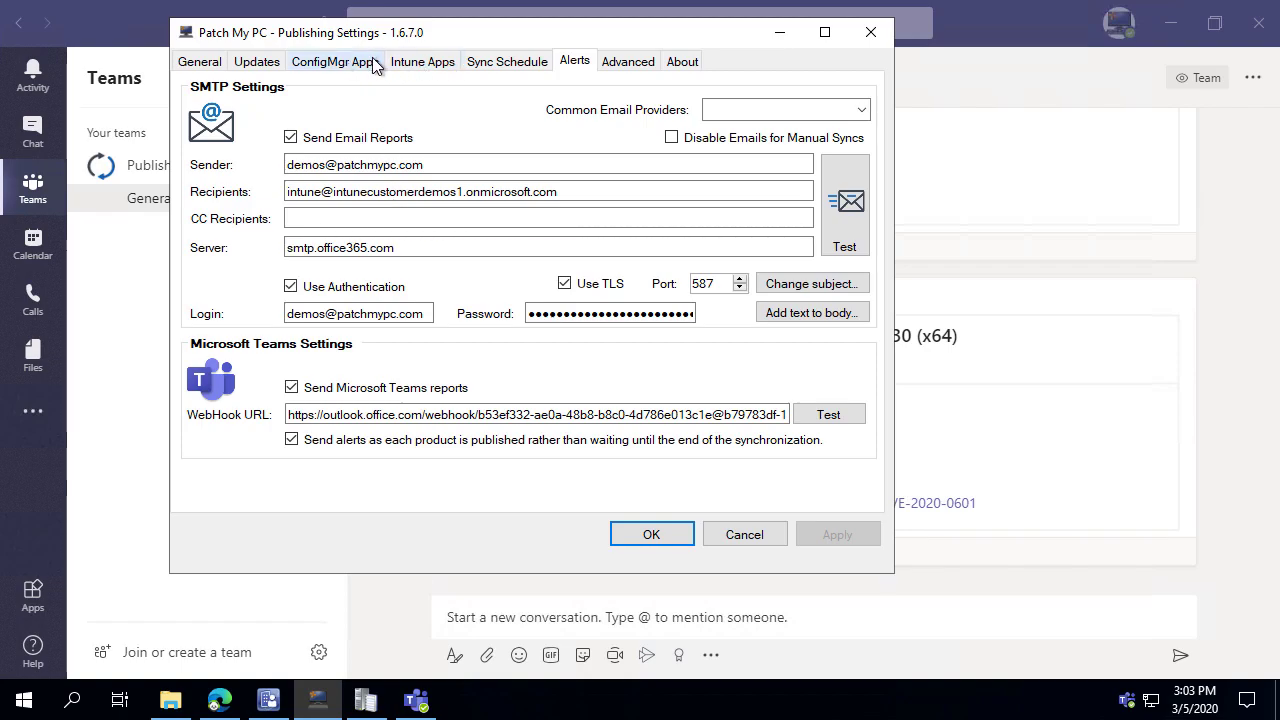
click(508, 62)
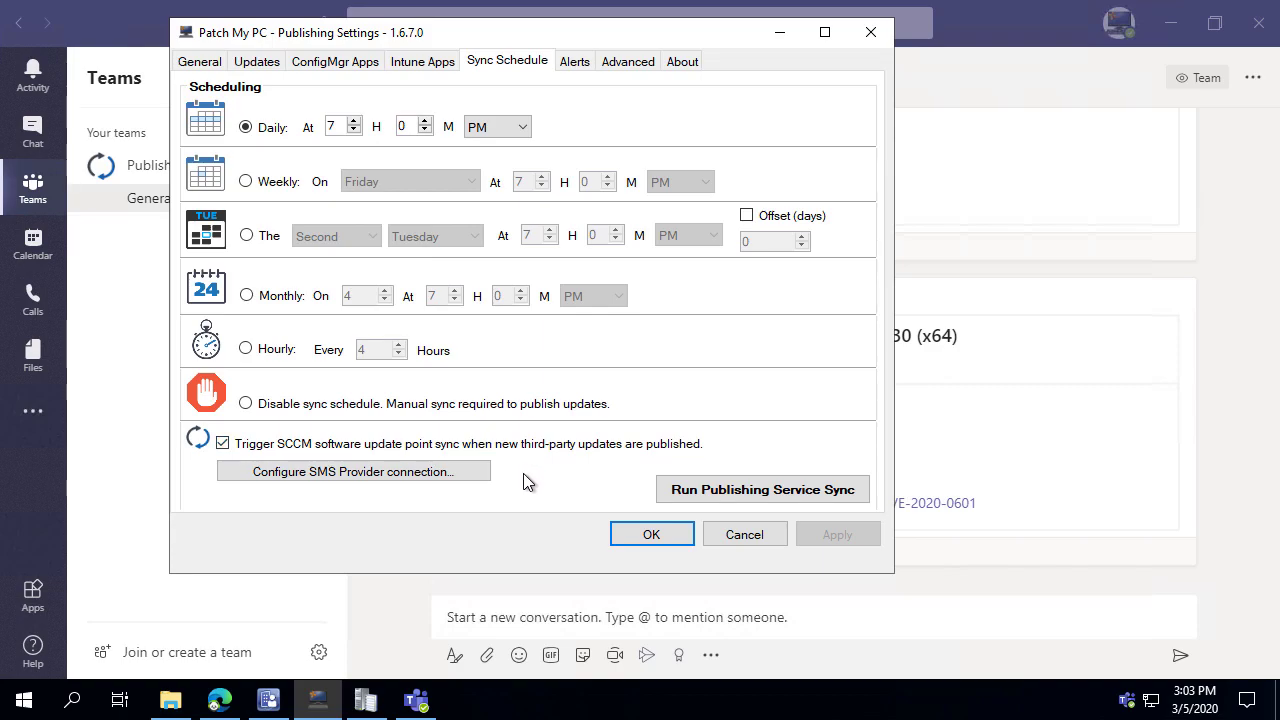
click(270, 708)
click(402, 270)
right_click(401, 270)
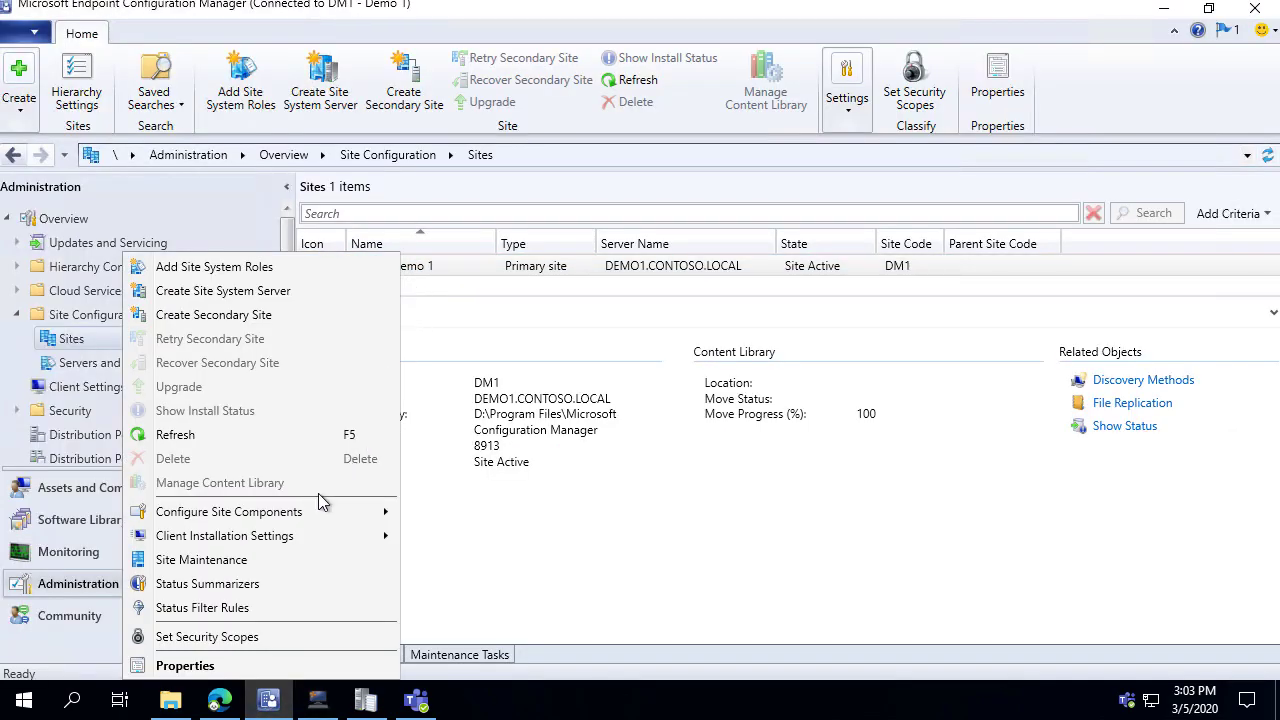
mouse_move(314, 514)
click(478, 538)
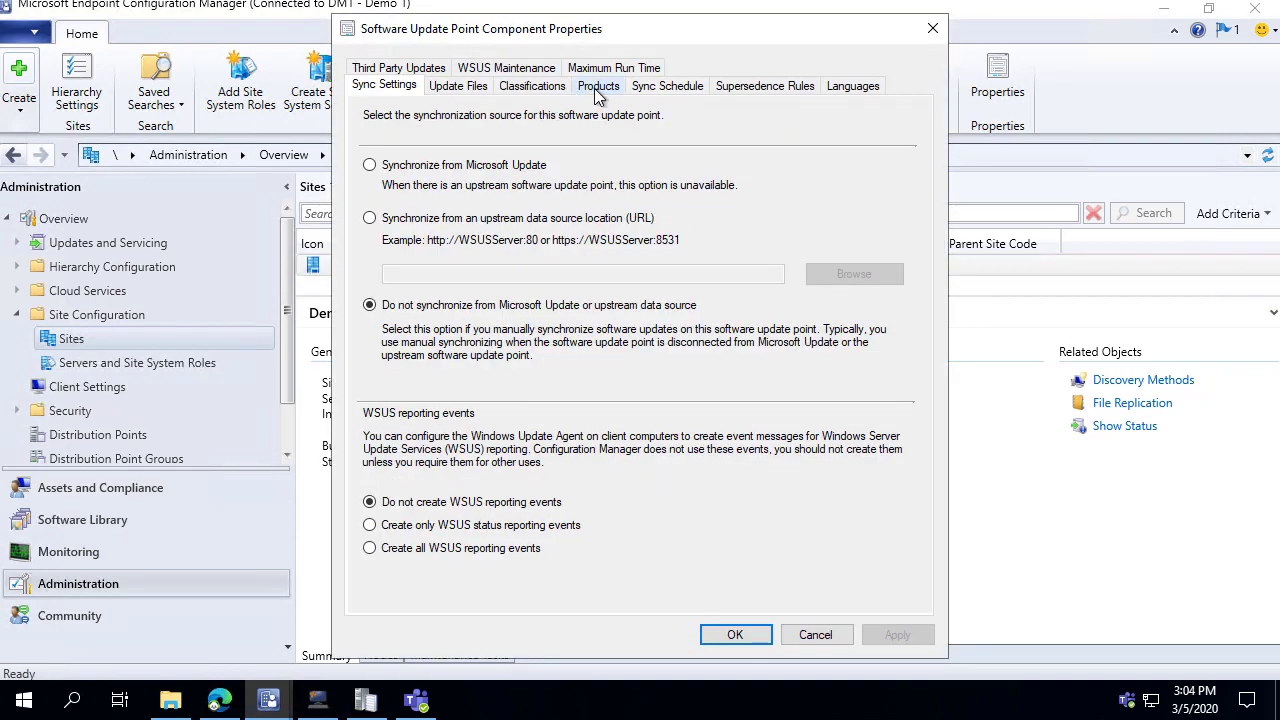
Step: Enable the Patch My PC product category, including SCUP Updates, for the software update point and save the component properties
click(597, 88)
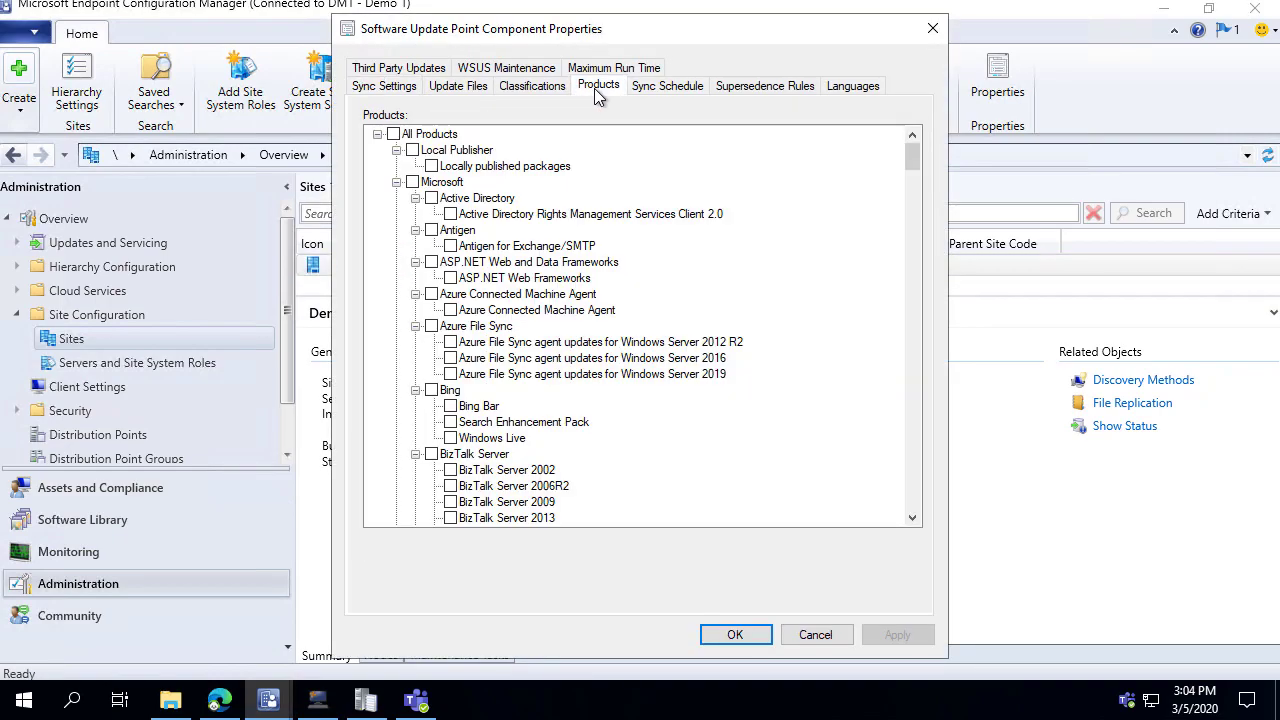
click(396, 183)
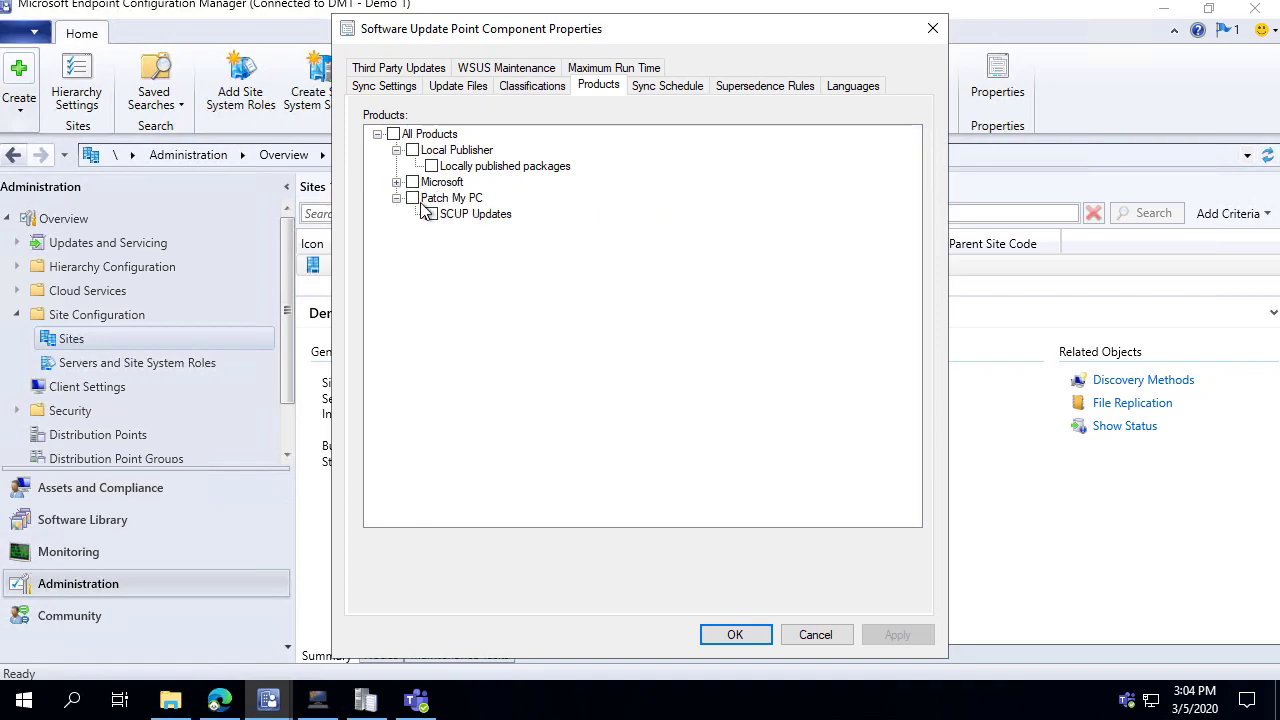
click(412, 198)
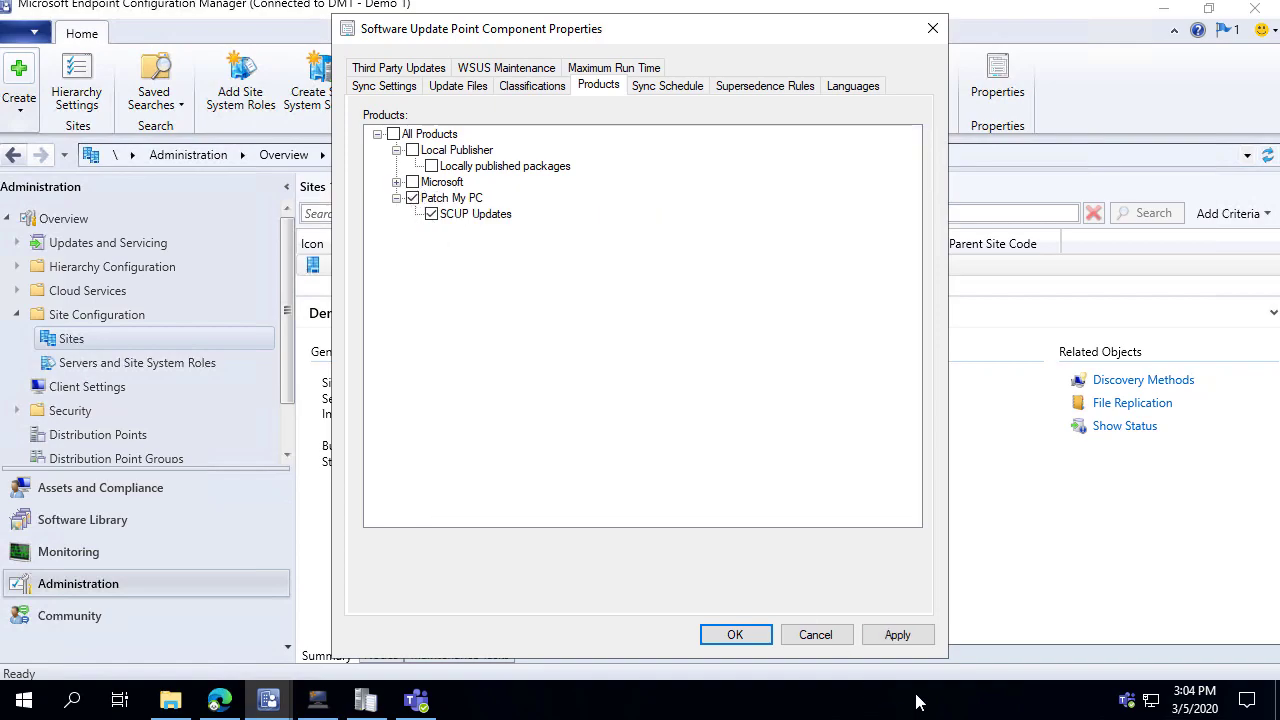
click(896, 635)
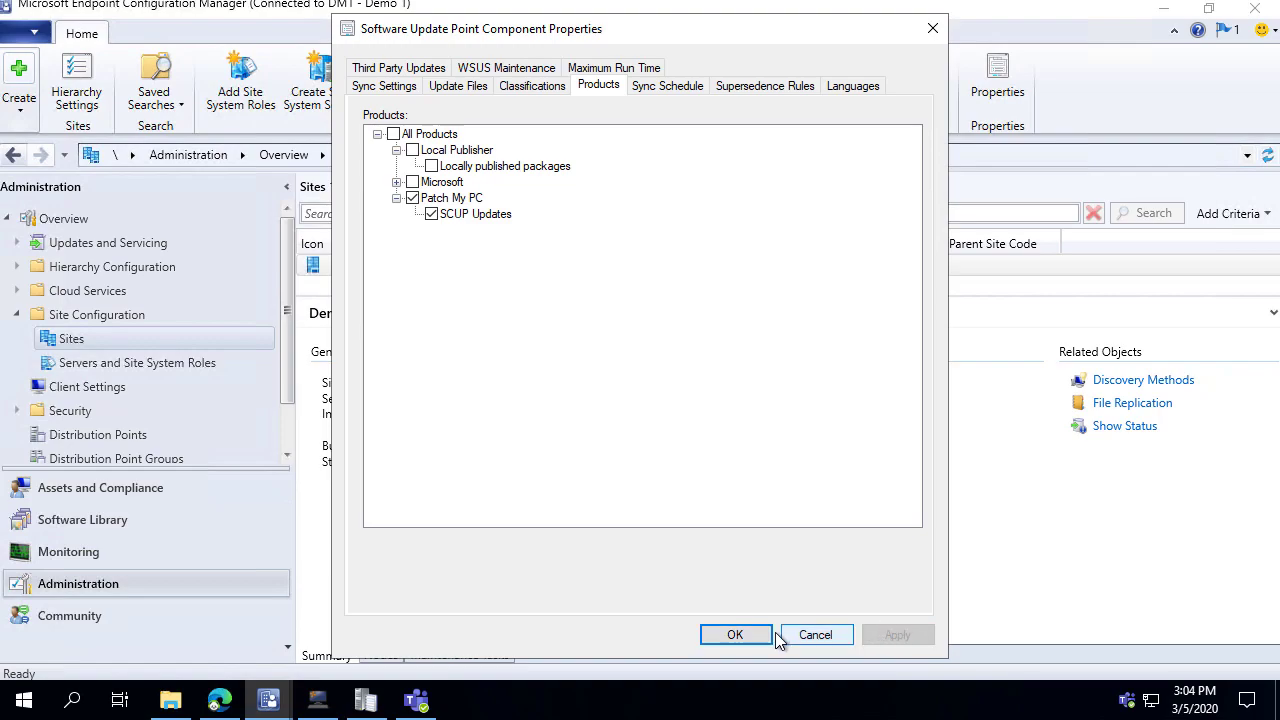
click(736, 635)
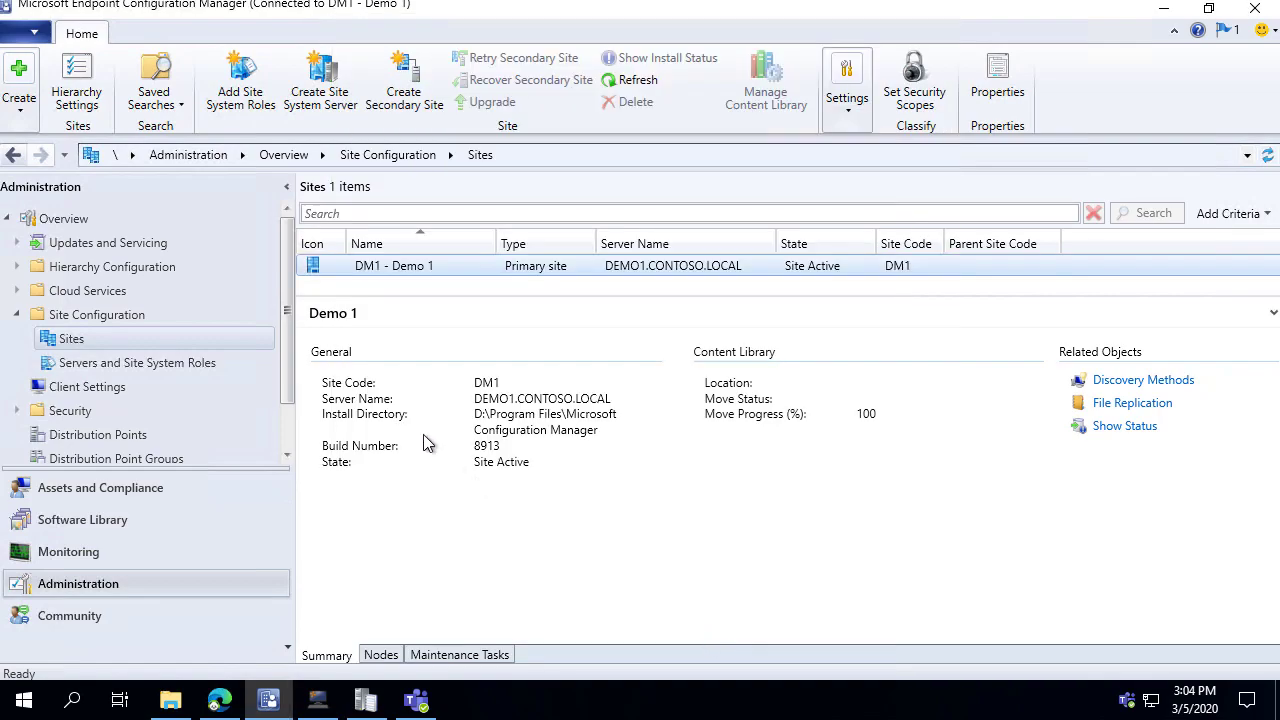
Step: Bring up the site-wide software update synchronization prompt and decline it, then check wsyncmgr.log in Configuration Manager Trace Log Tool and return to the console
click(122, 518)
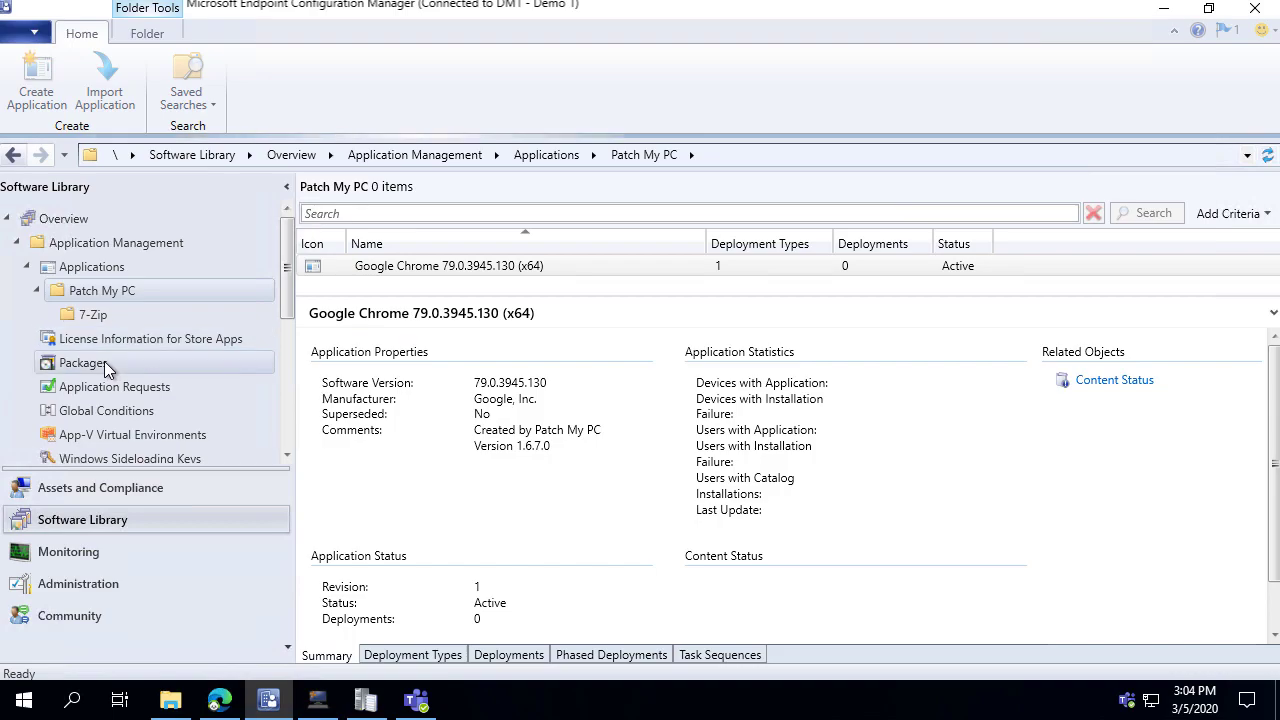
scroll(110, 355, down, 3)
right_click(112, 345)
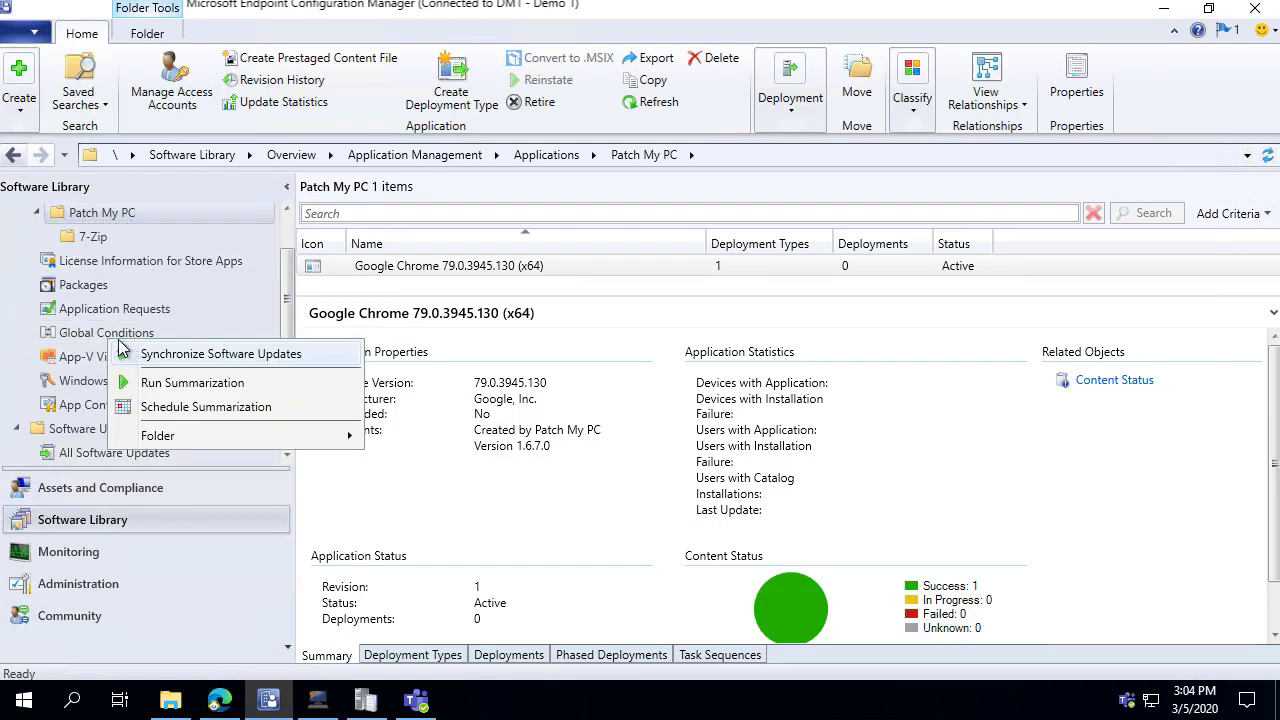
click(190, 358)
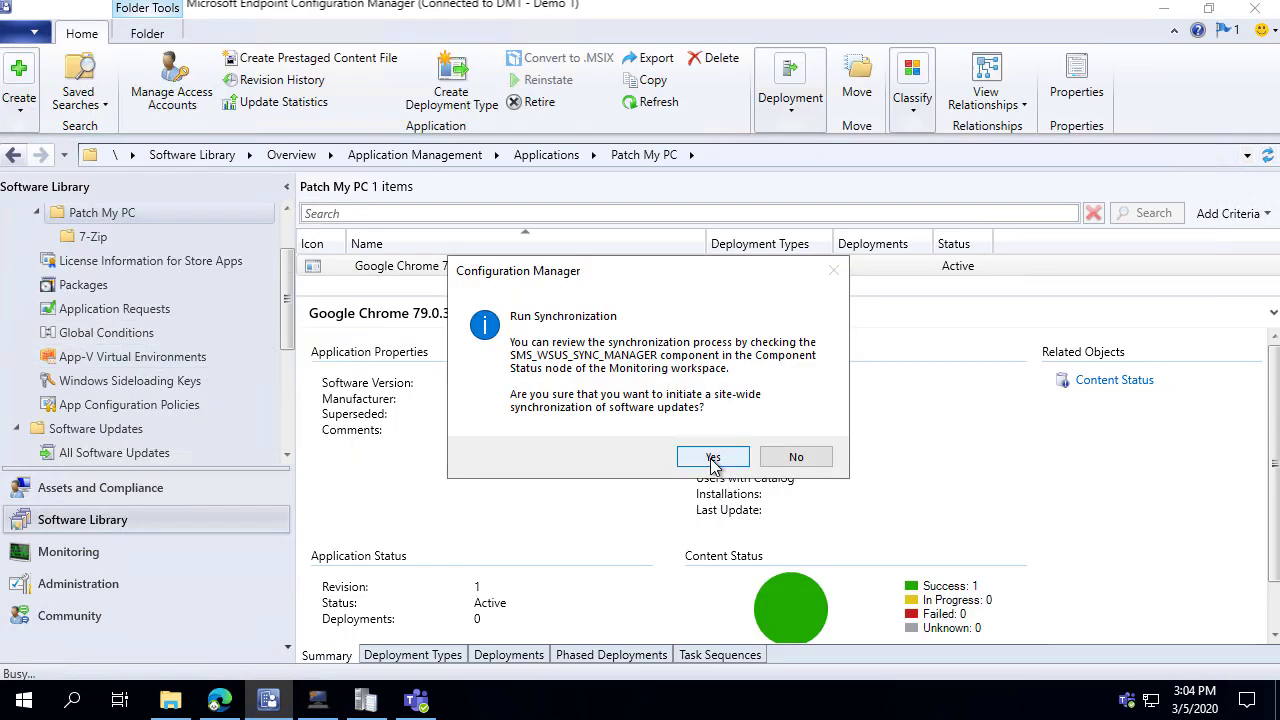
click(772, 456)
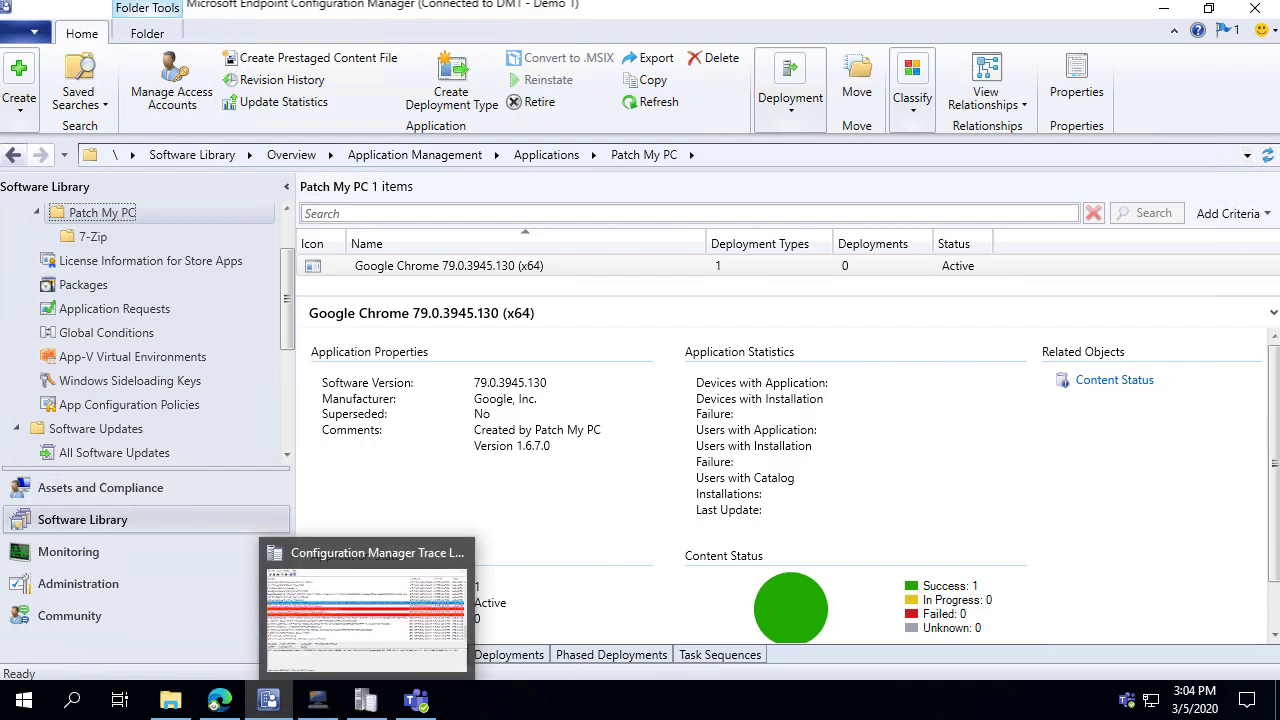
click(368, 698)
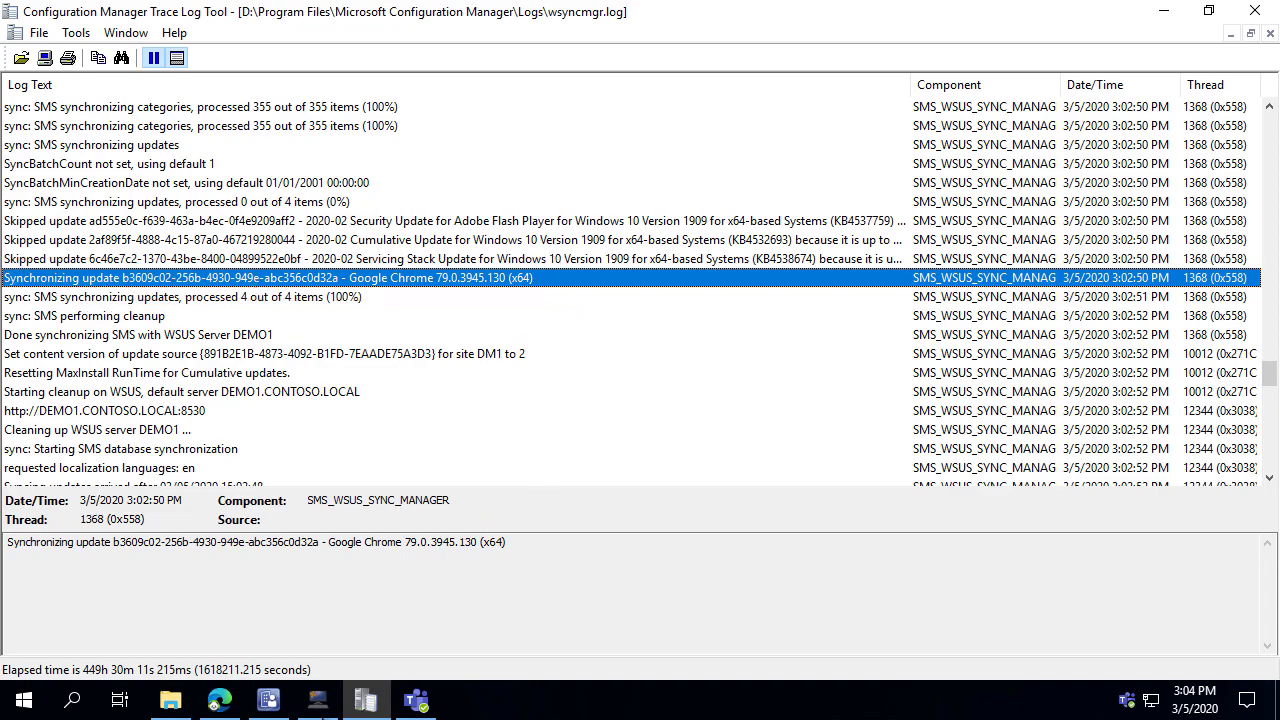
click(268, 700)
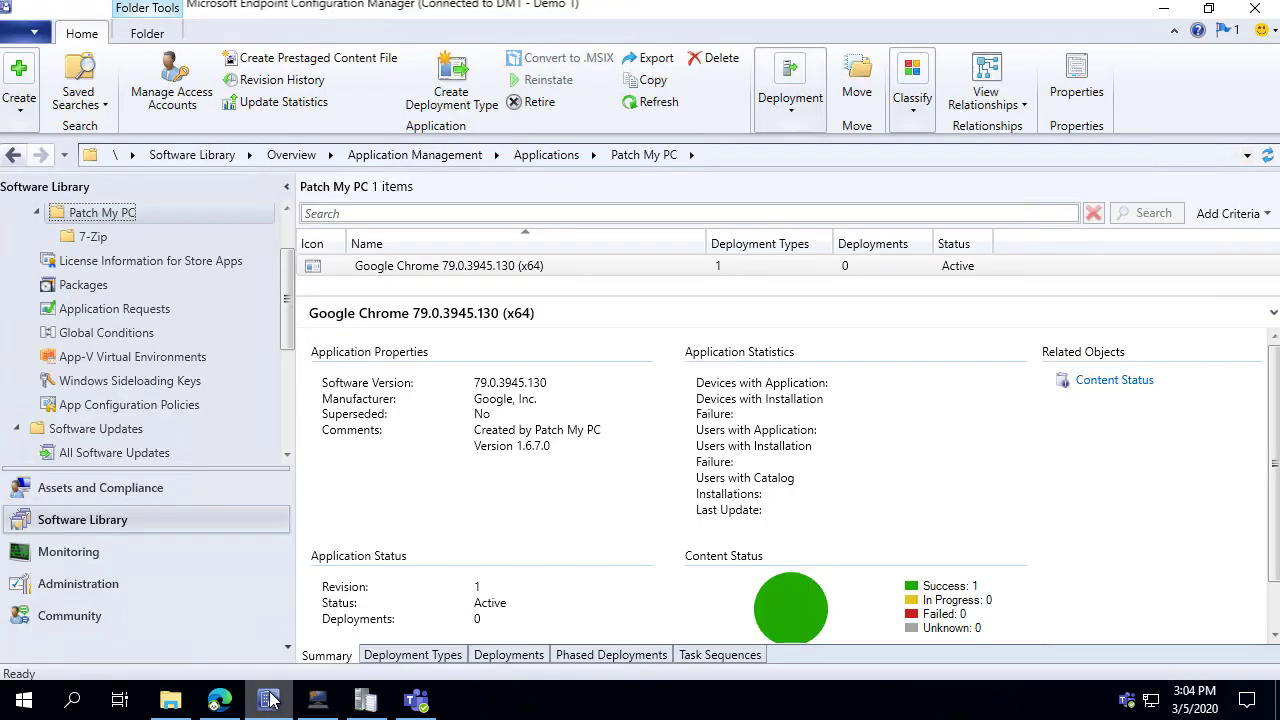
Step: Review the Google Chrome 79.0.3945.130 (x64) entry in All Software Updates, including its compliance statistics and available deployment actions
click(106, 452)
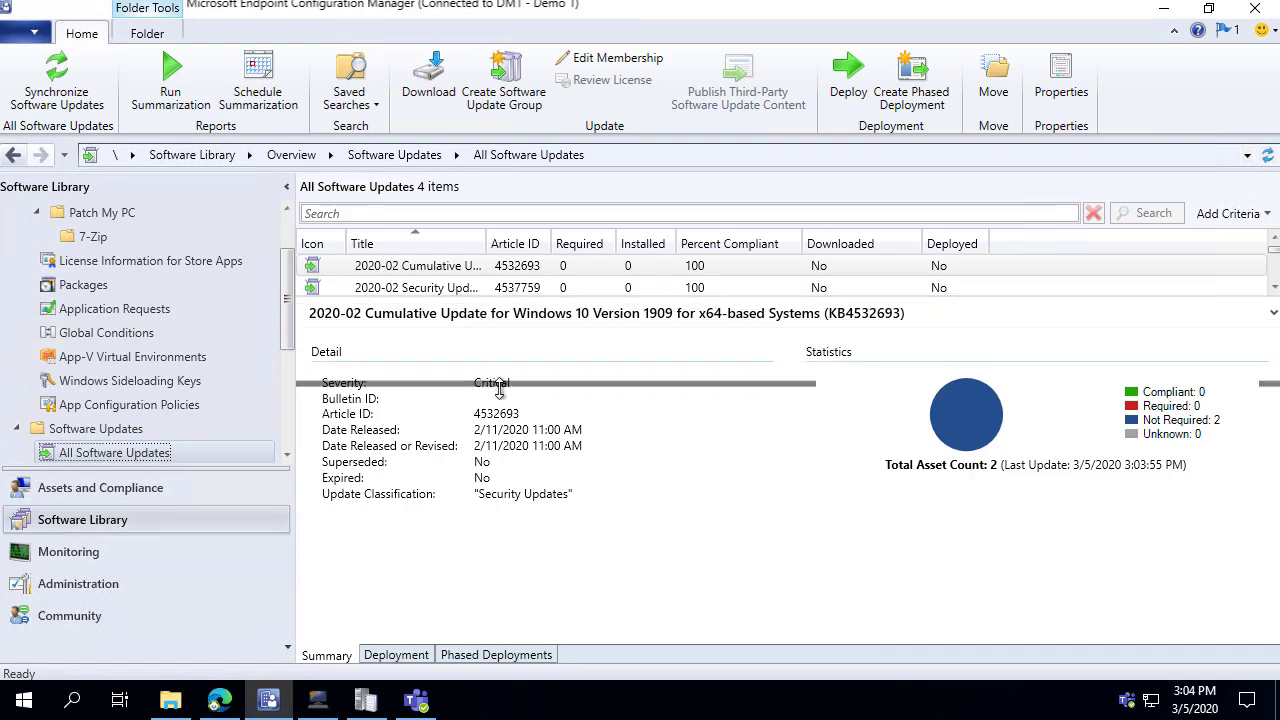
click(450, 332)
drag(487, 243, 623, 244)
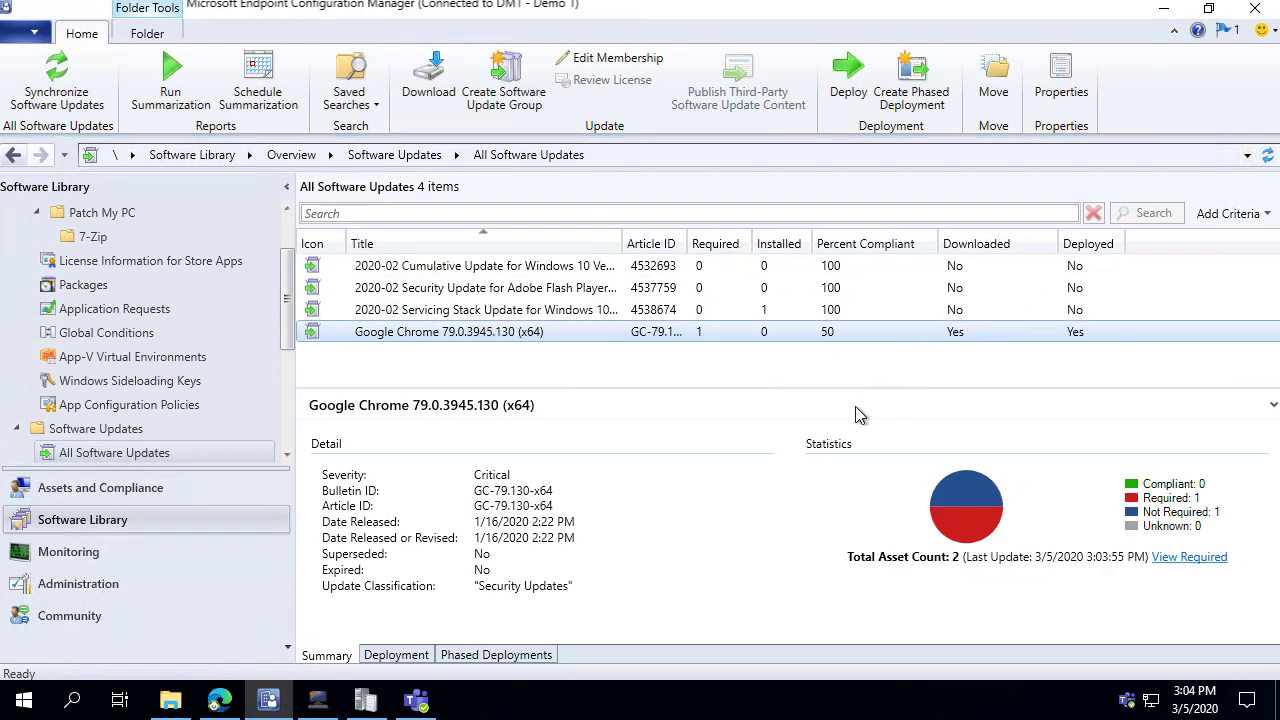
drag(792, 427, 1246, 574)
key(Escape)
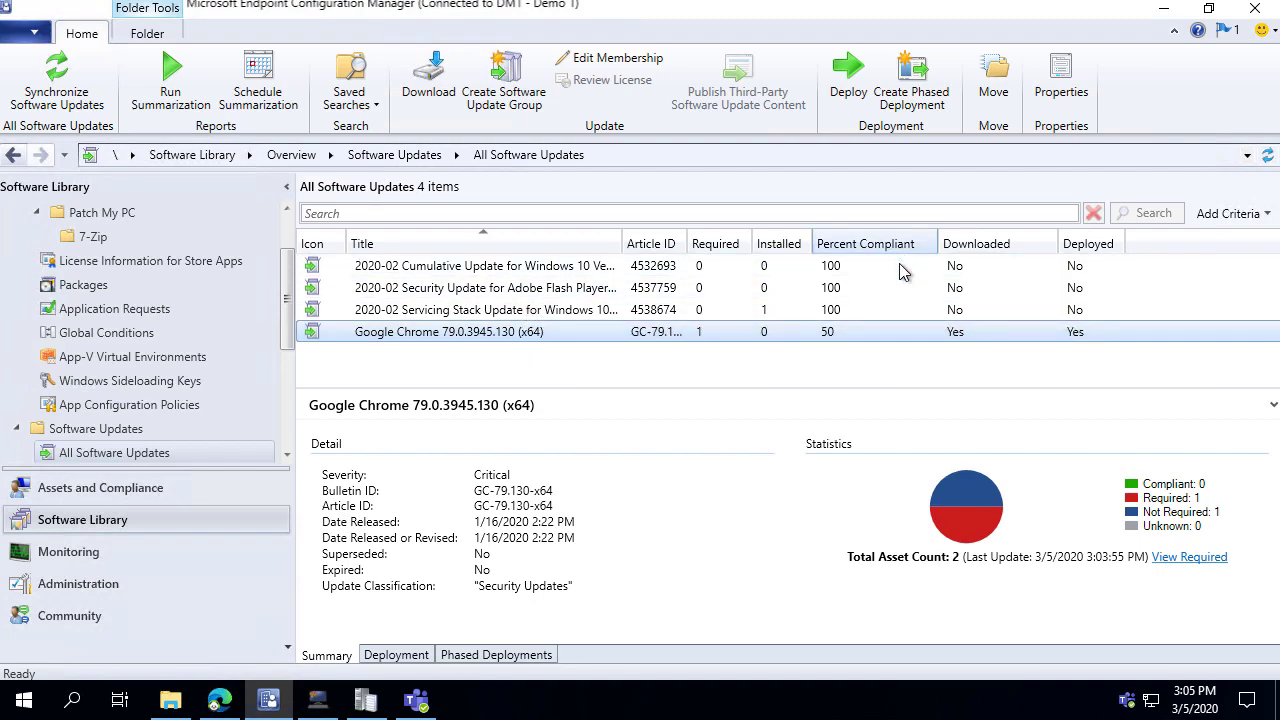
right_click(368, 336)
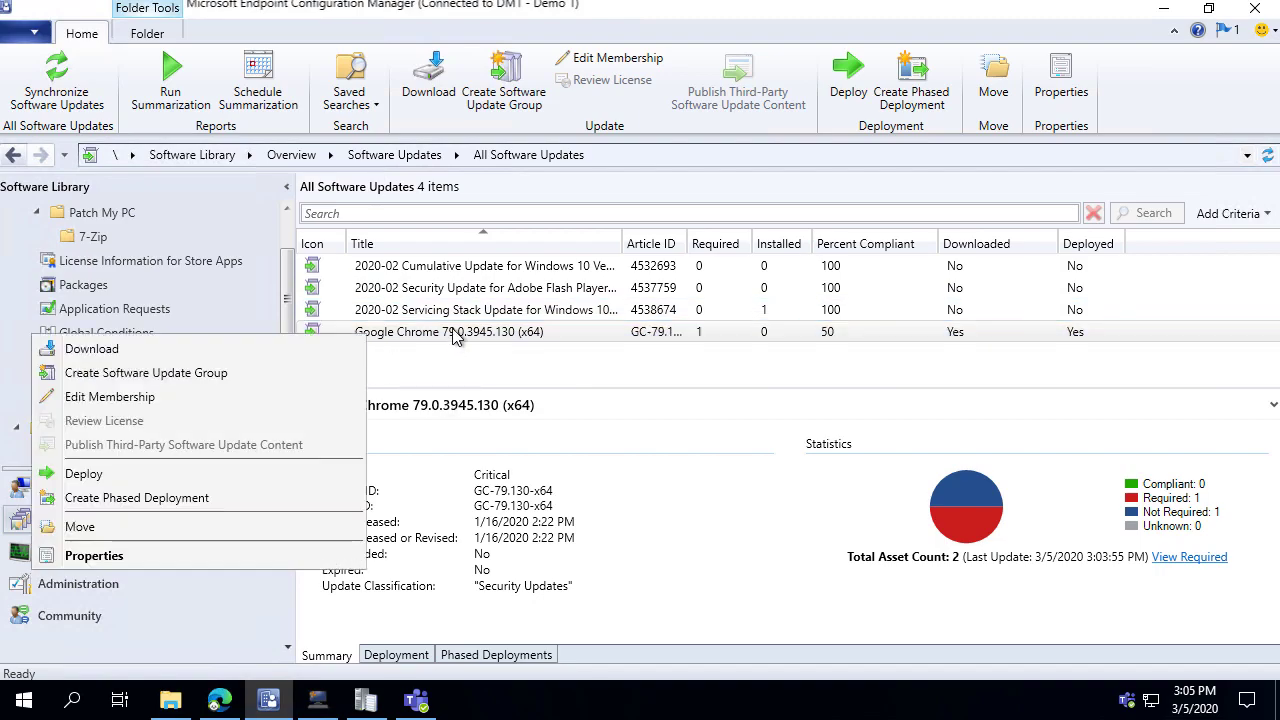
click(415, 358)
Step: Inspect the software update search criteria of the Patch My PC Software Updates automatic deployment rule and close its properties without changes
scroll(225, 372, down, 2)
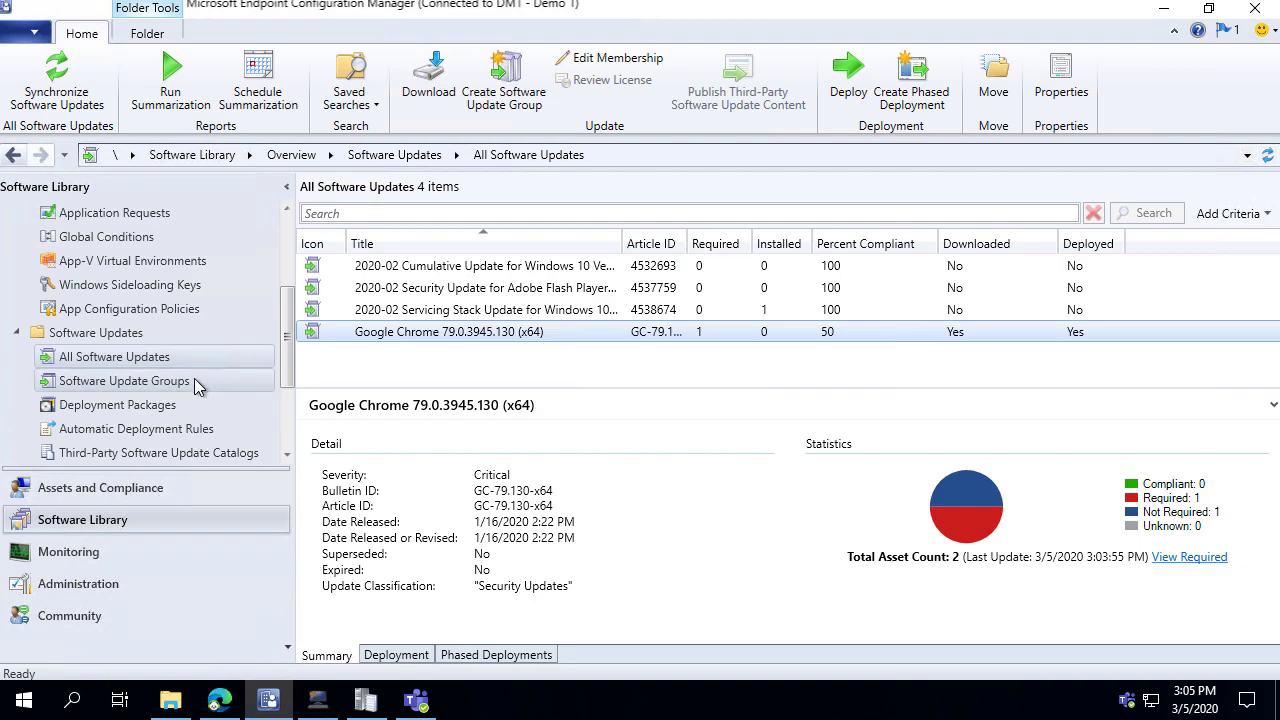
scroll(194, 377, down, 2)
click(140, 382)
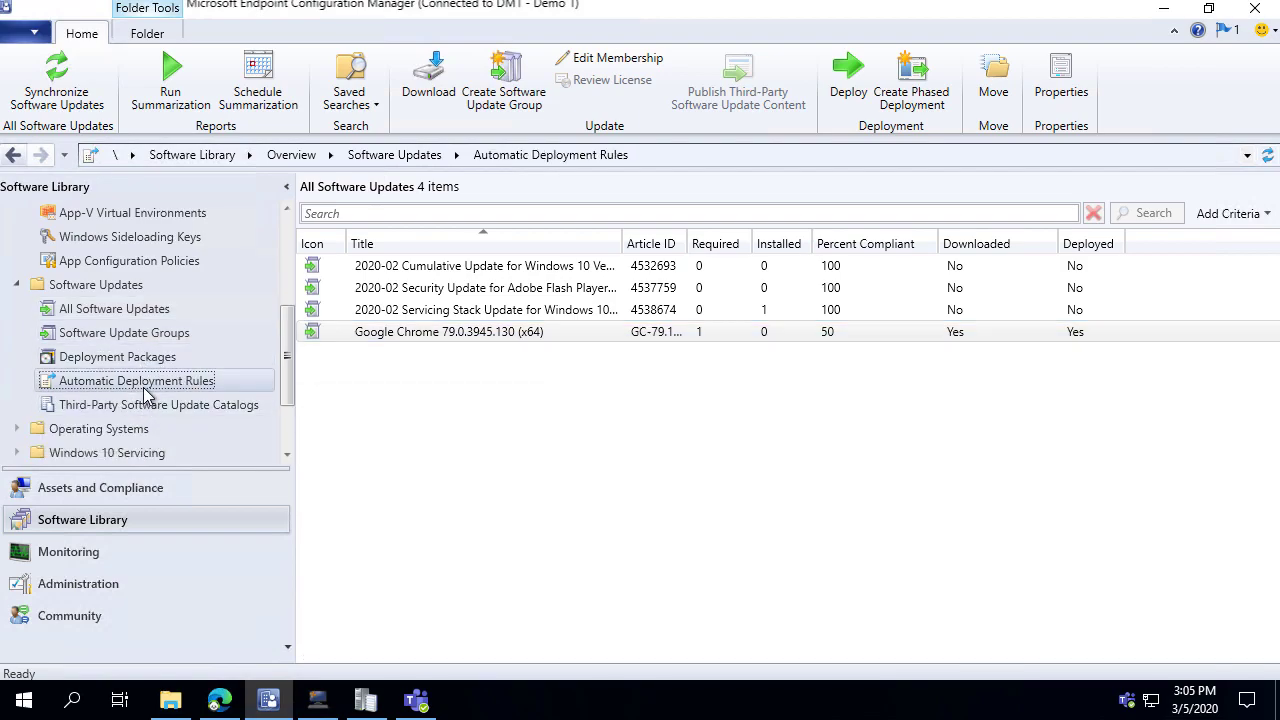
click(462, 268)
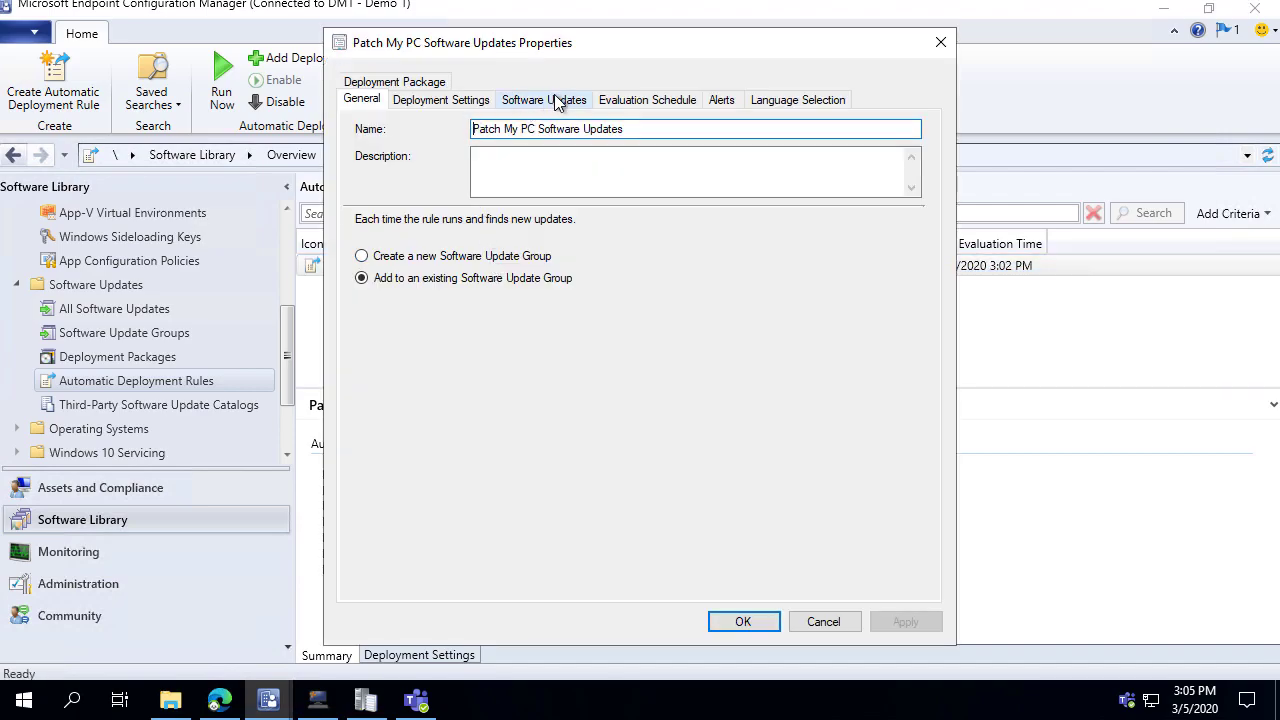
click(548, 99)
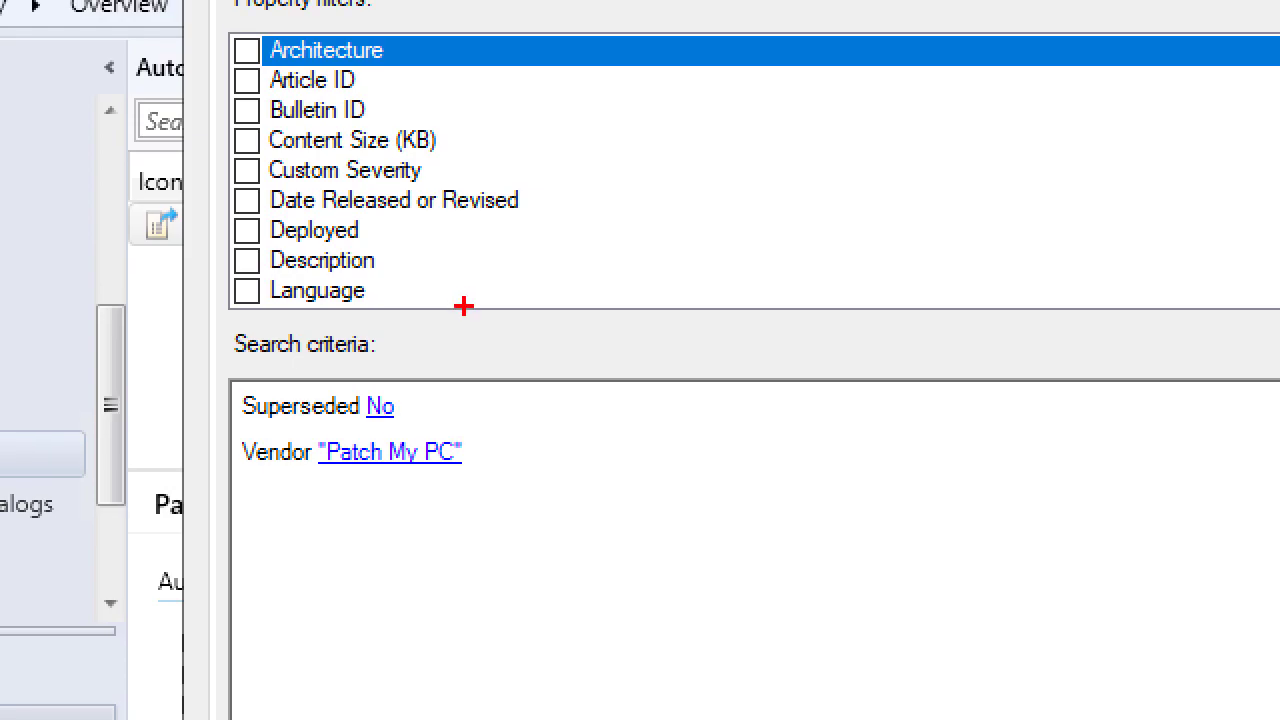
mouse_move(229, 381)
mouse_down()
mouse_move(486, 443)
mouse_move(532, 490)
mouse_up()
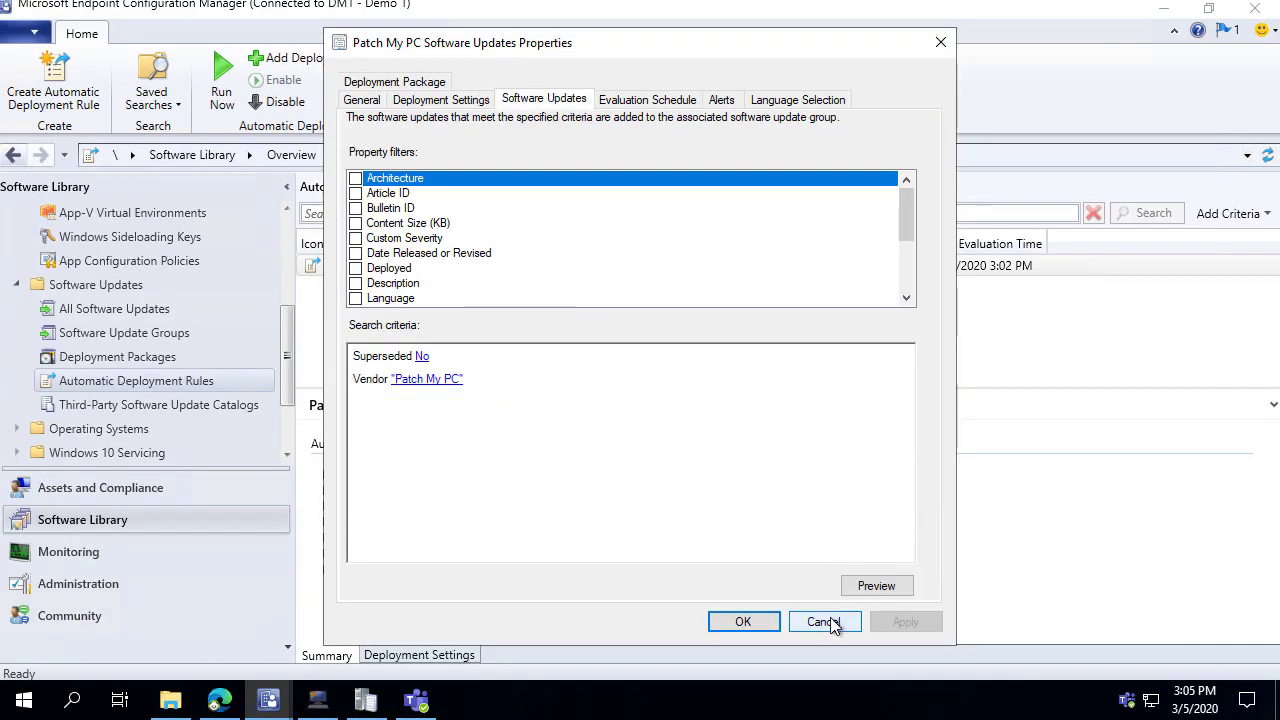
click(829, 622)
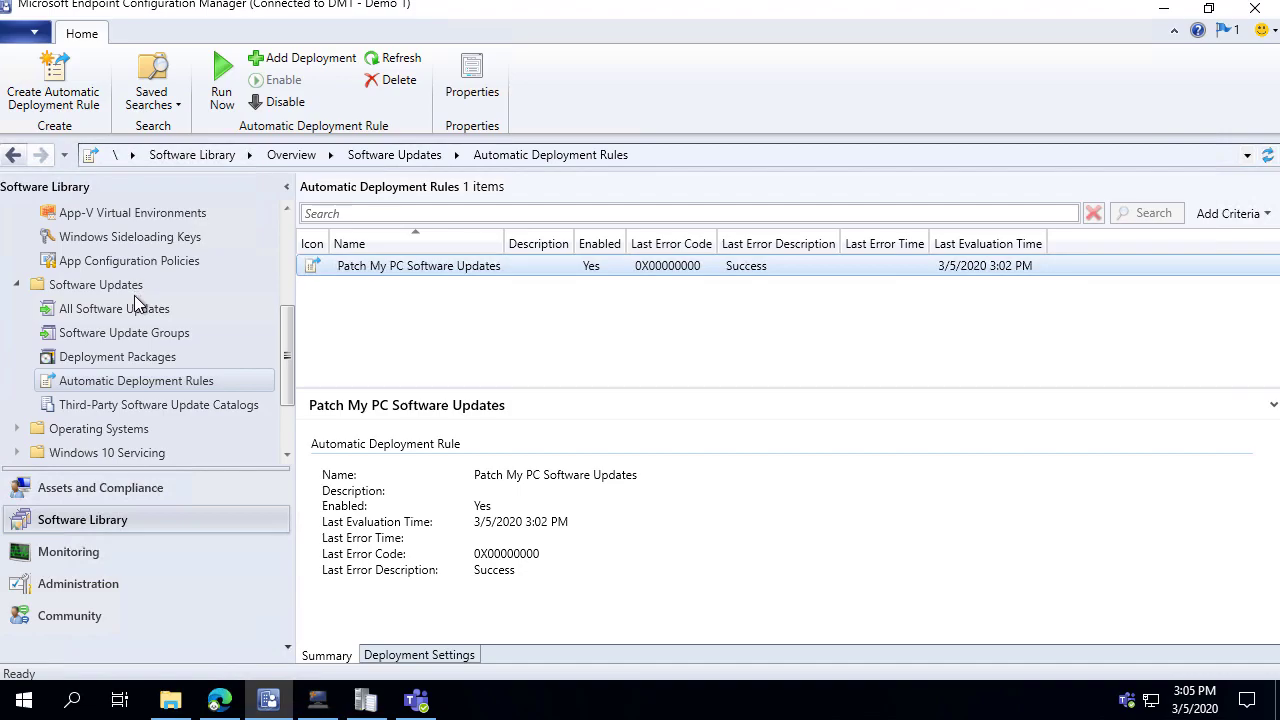
Step: Review the general and Software Center details of the Google Chrome application in the Patch My PC folder, closing its properties without changes
drag(290, 348, 286, 217)
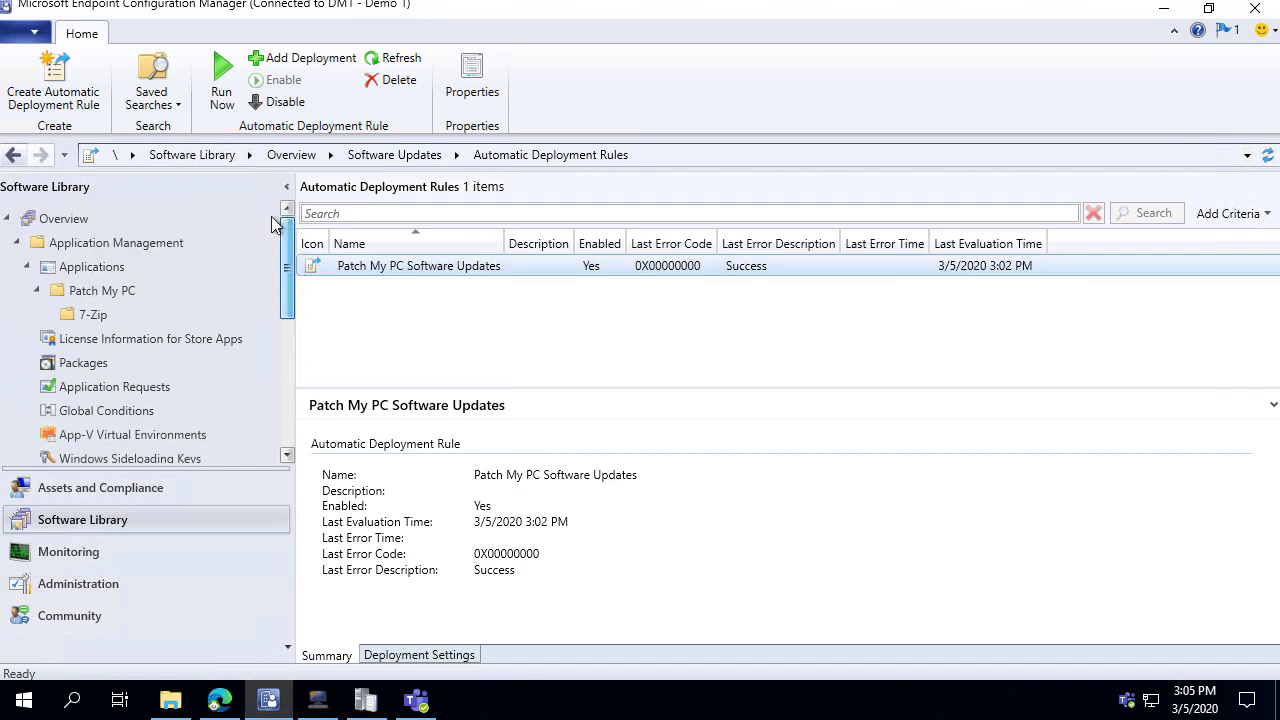
click(107, 291)
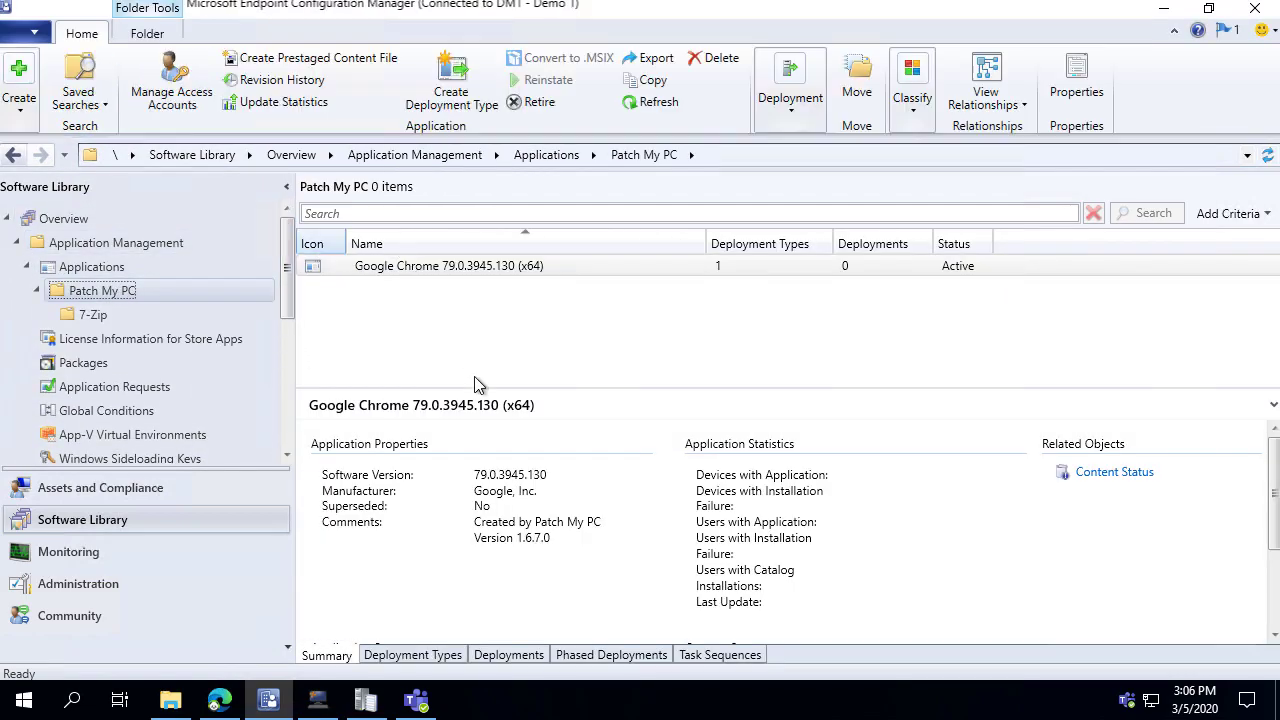
right_click(440, 265)
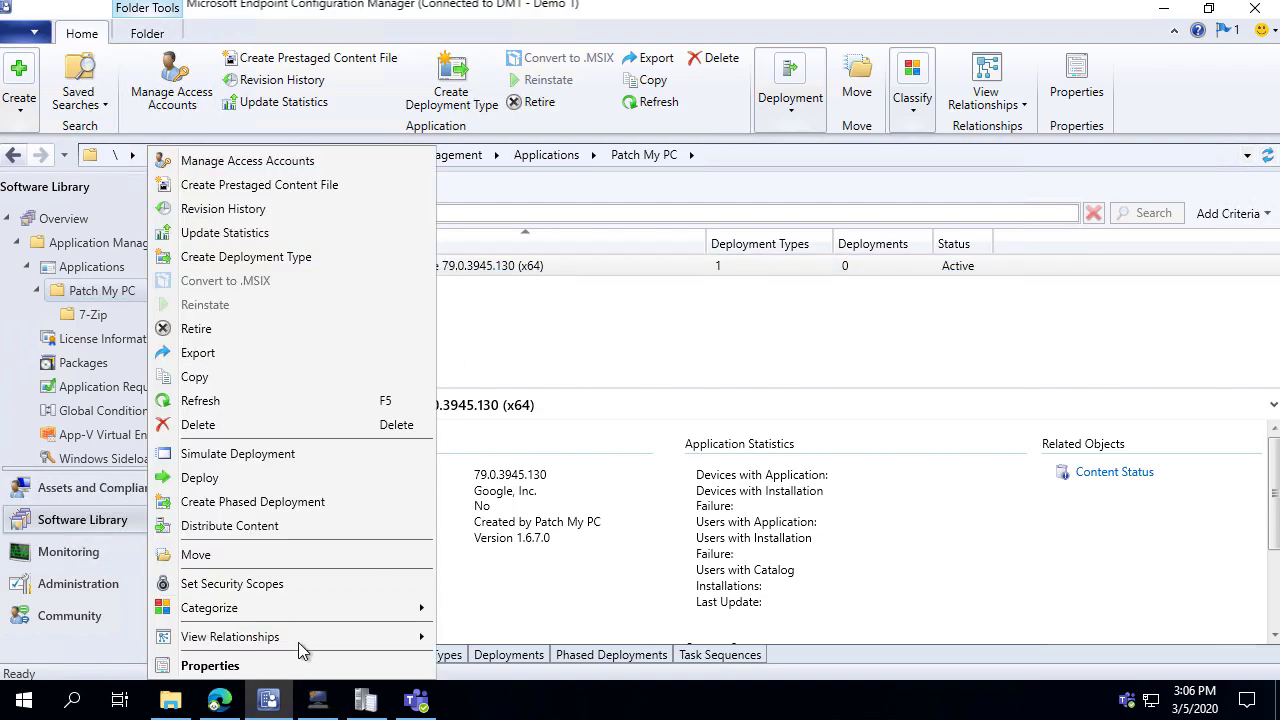
click(210, 665)
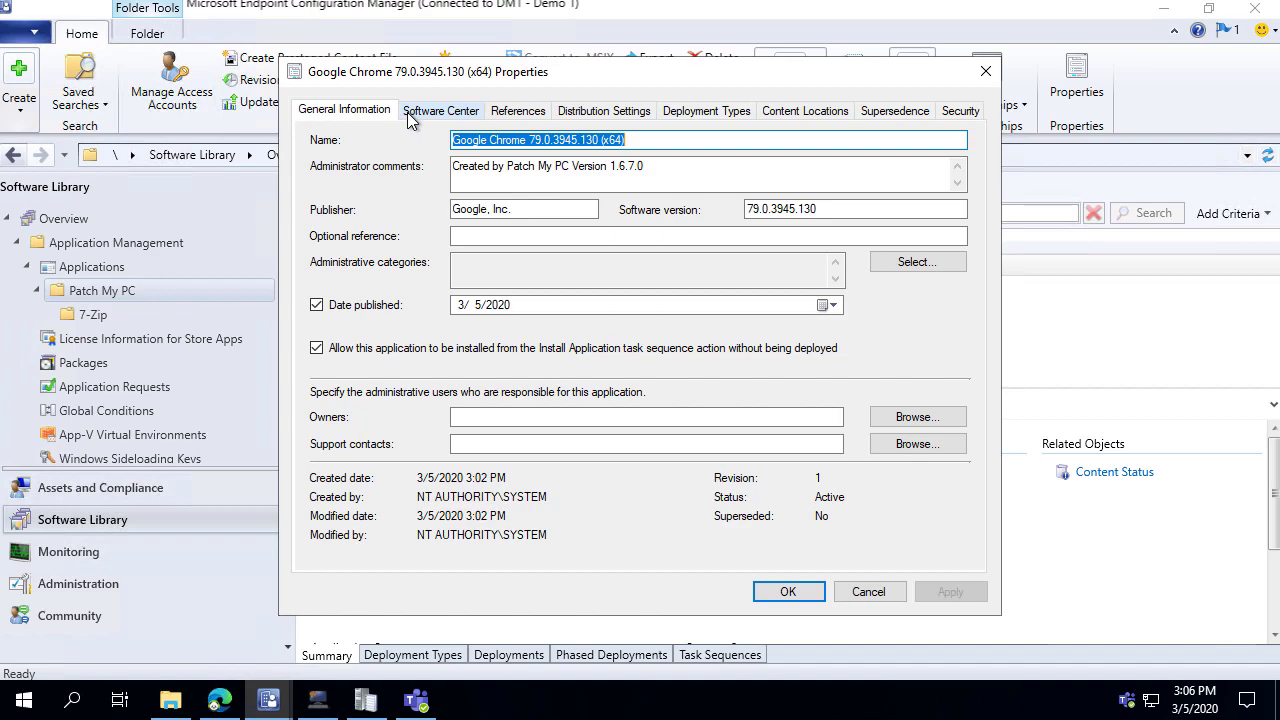
click(424, 113)
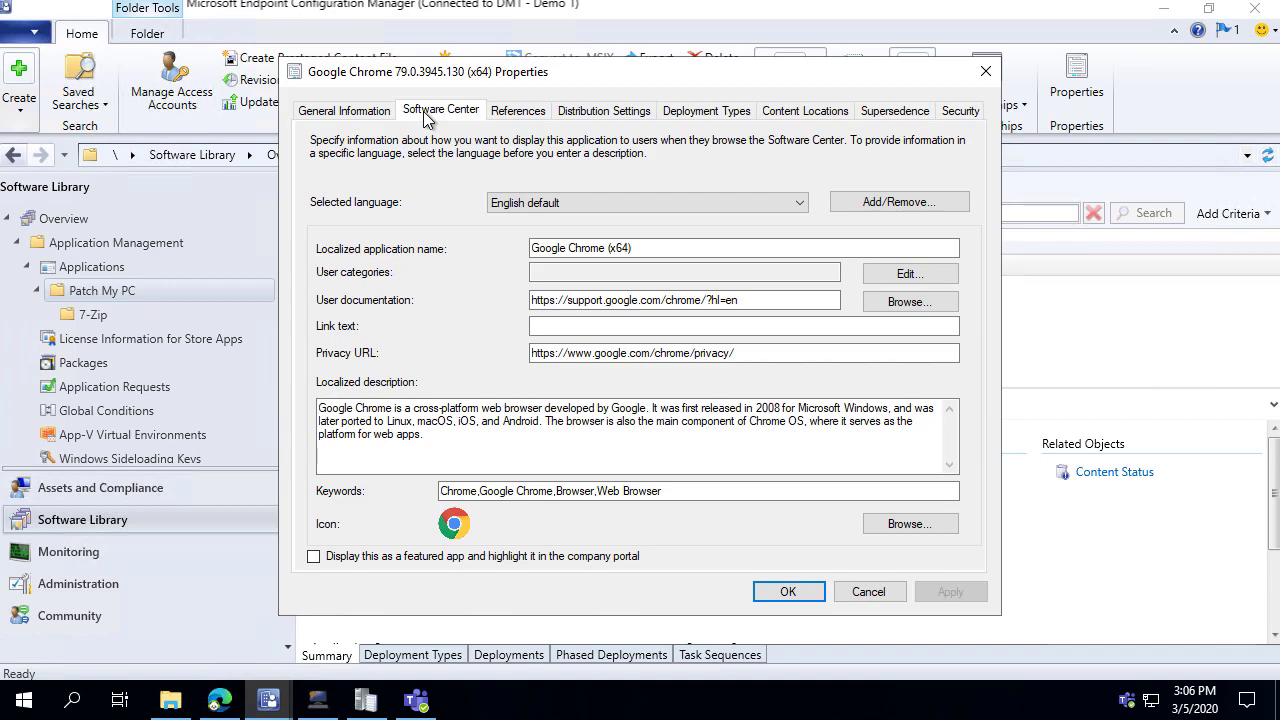
click(866, 594)
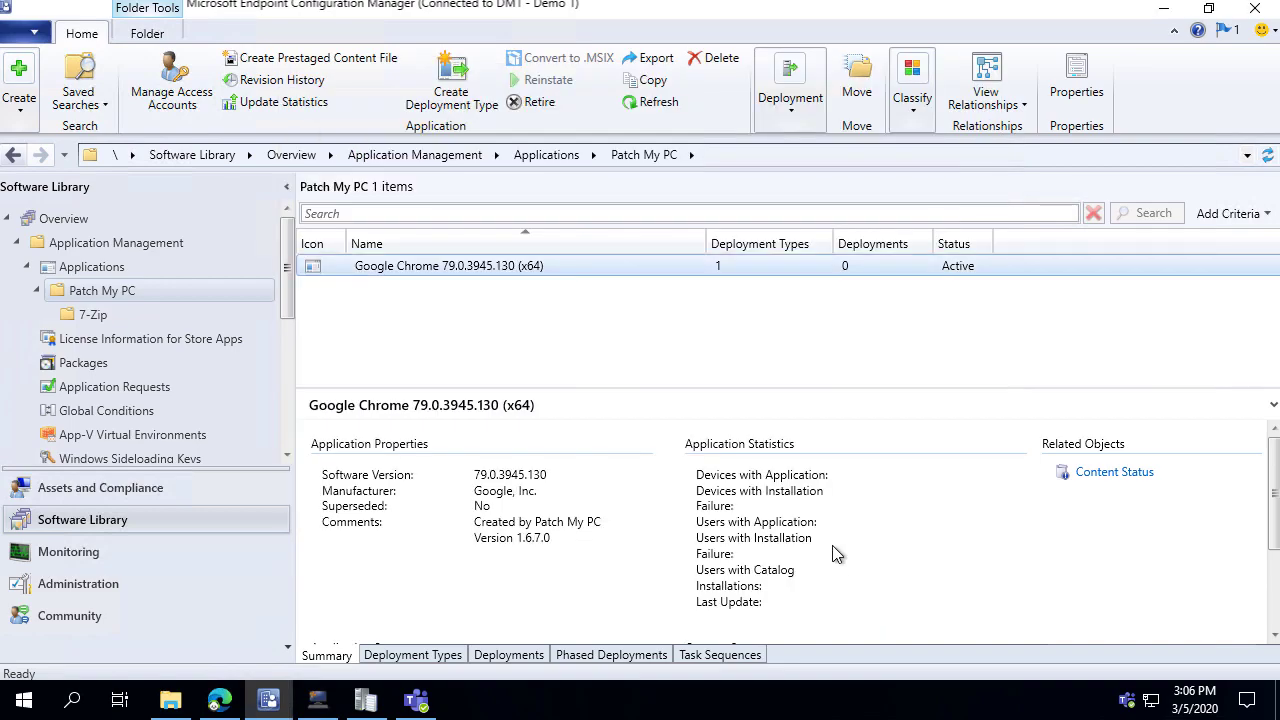